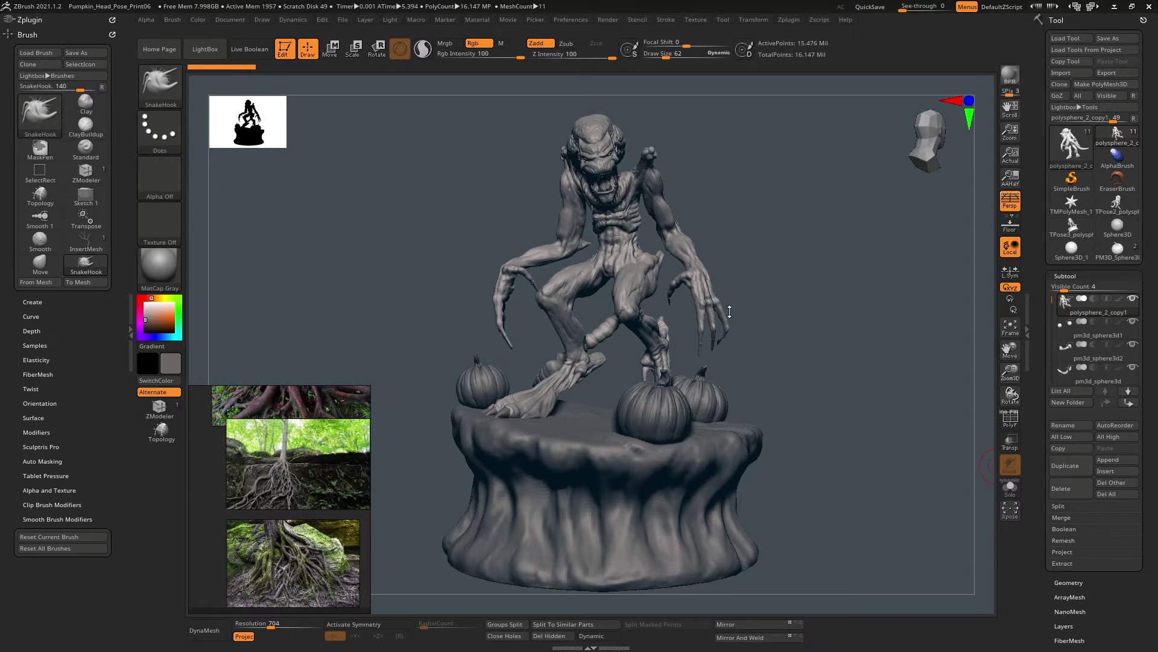
- Replace the creature sculpt in the viewport with a new ZSphere tool
{"action": "mouse_move", "coordinate": [729, 312]}
{"action": "left_mouse_down"}
{"action": "mouse_move", "coordinate": [767, 261]}
{"action": "mouse_move", "coordinate": [814, 238]}
{"action": "mouse_move", "coordinate": [809, 284]}
{"action": "mouse_move", "coordinate": [817, 269]}
{"action": "mouse_move", "coordinate": [807, 276]}
{"action": "mouse_move", "coordinate": [824, 286]}
{"action": "left_mouse_up"}
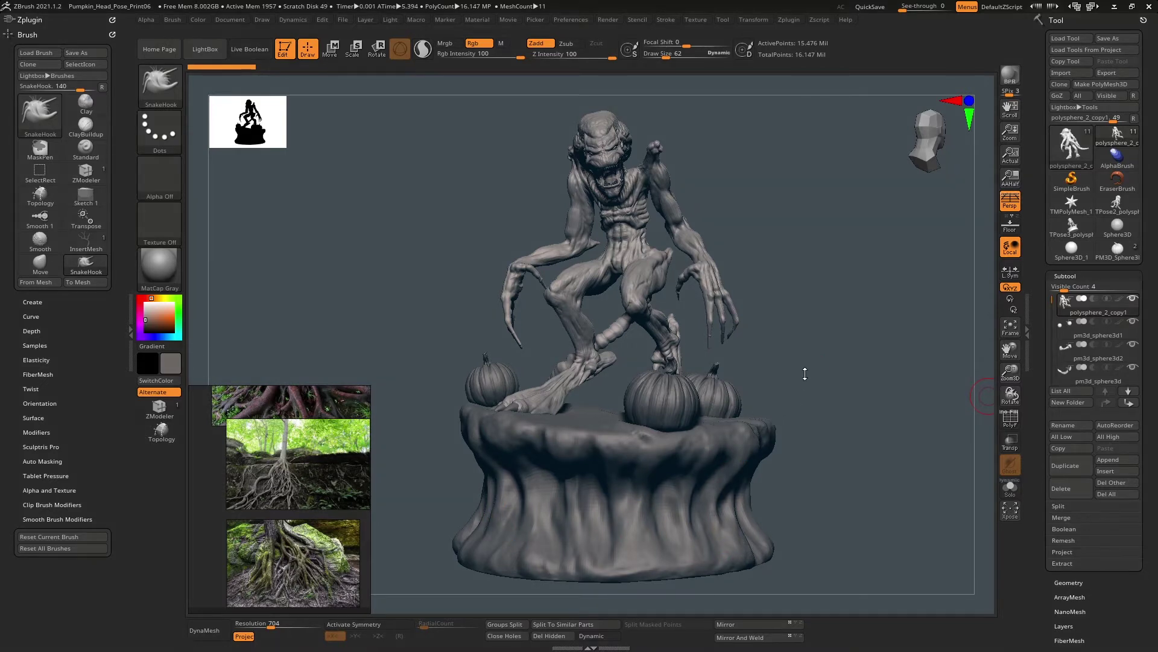
{"action": "left_click_drag", "start_coordinate": [805, 374], "coordinate": [965, 359]}
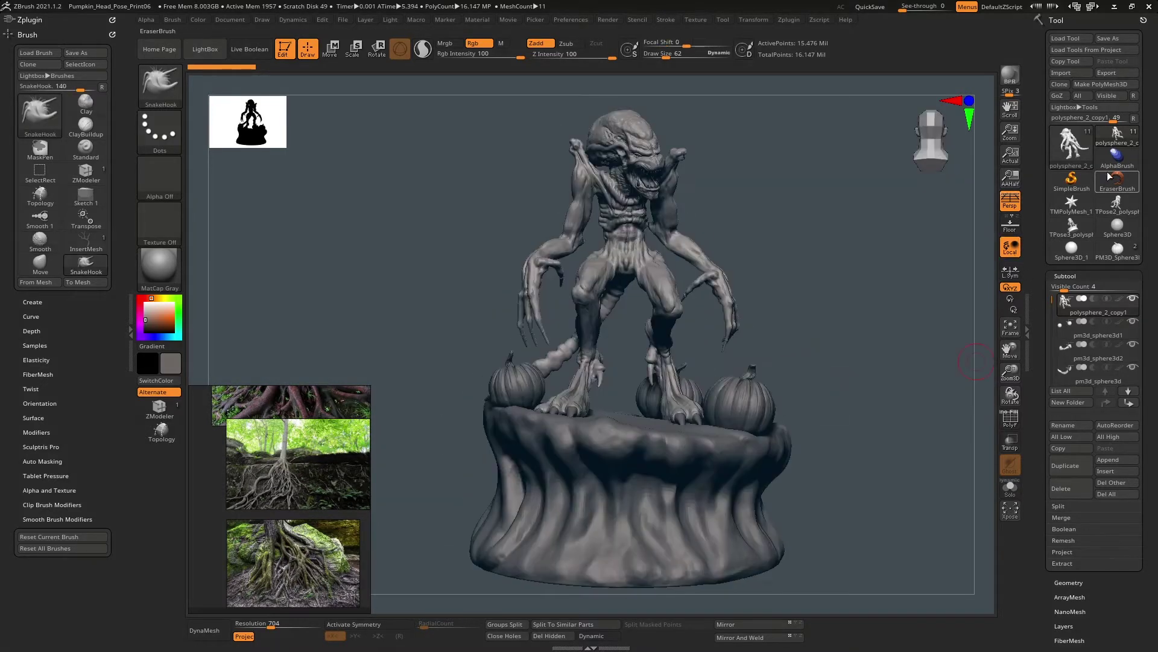
{"action": "left_click", "coordinate": [1134, 119]}
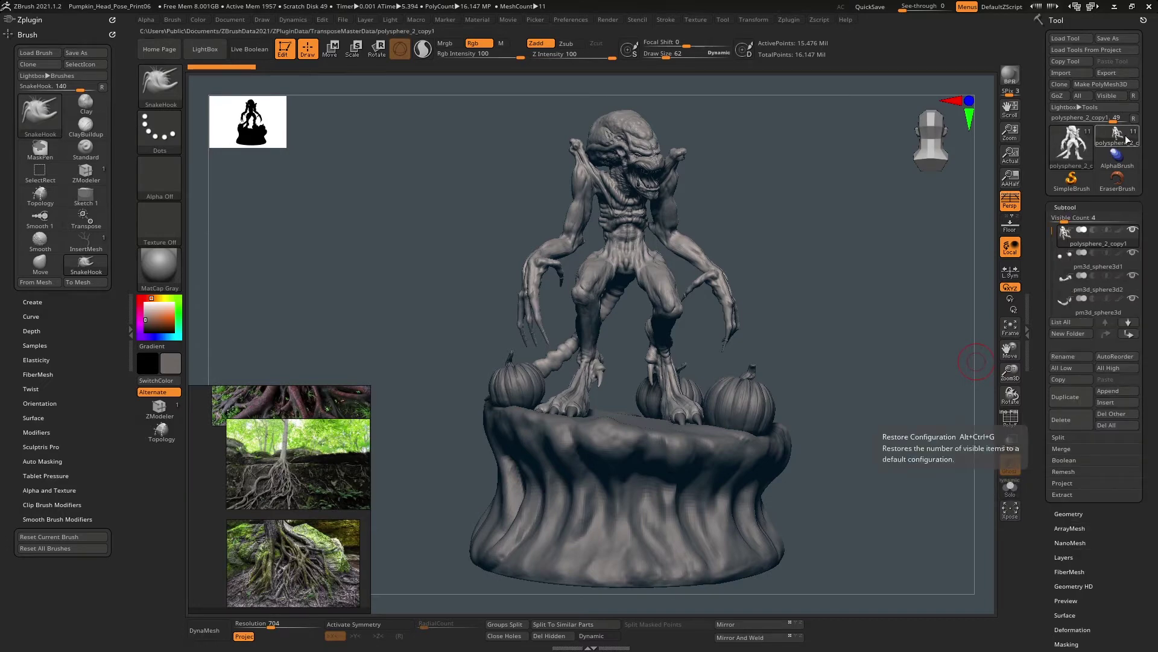
{"action": "left_click", "coordinate": [1071, 142]}
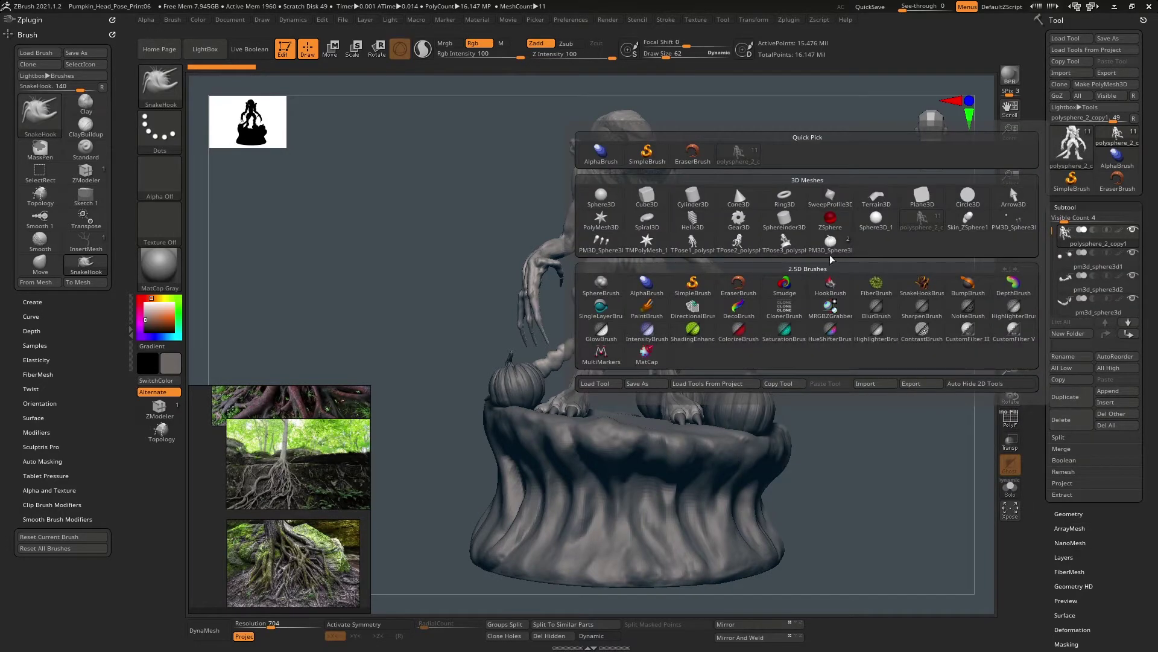
{"action": "left_click", "coordinate": [831, 221]}
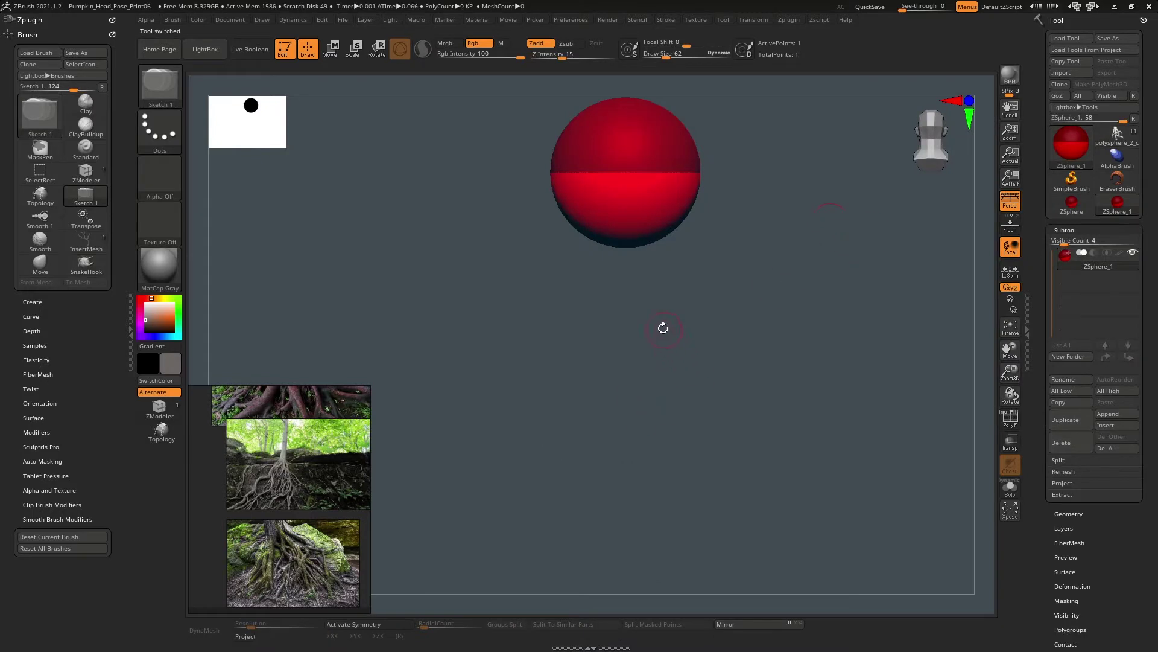
{"action": "left_click_drag", "start_coordinate": [663, 327], "coordinate": [631, 546], "text": "alt"}
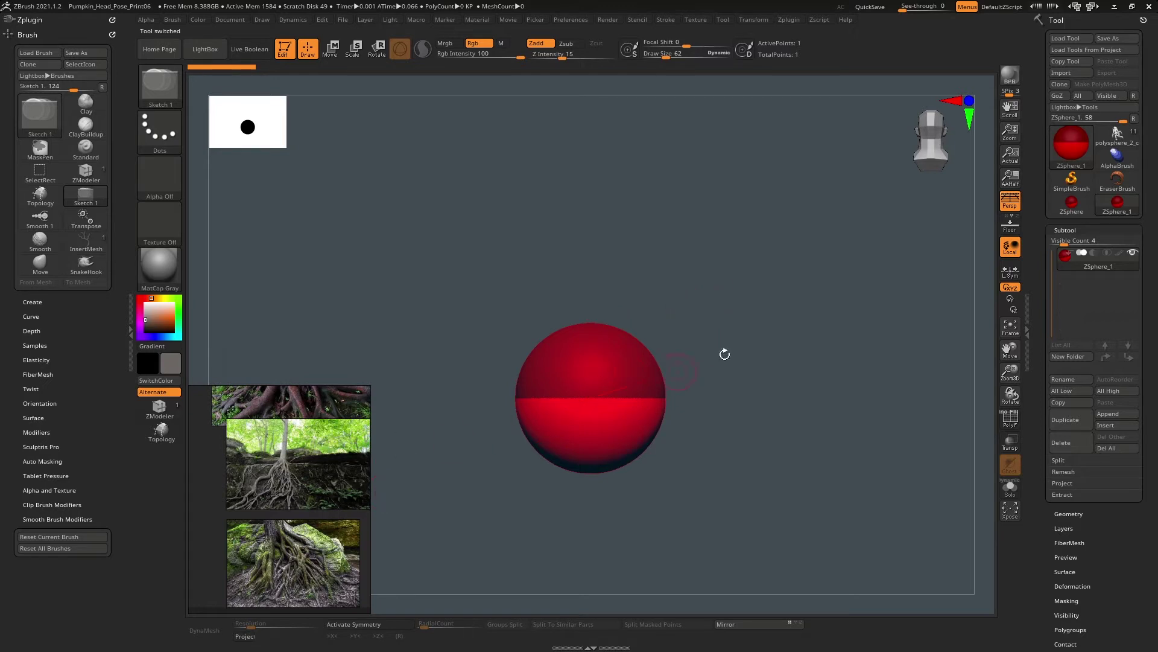
- Grow a chain of two child ZSpheres upward from the root sphere and pull its tip outward into a bent two-segment limb
{"action": "left_click_drag", "start_coordinate": [717, 300], "coordinate": [707, 357]}
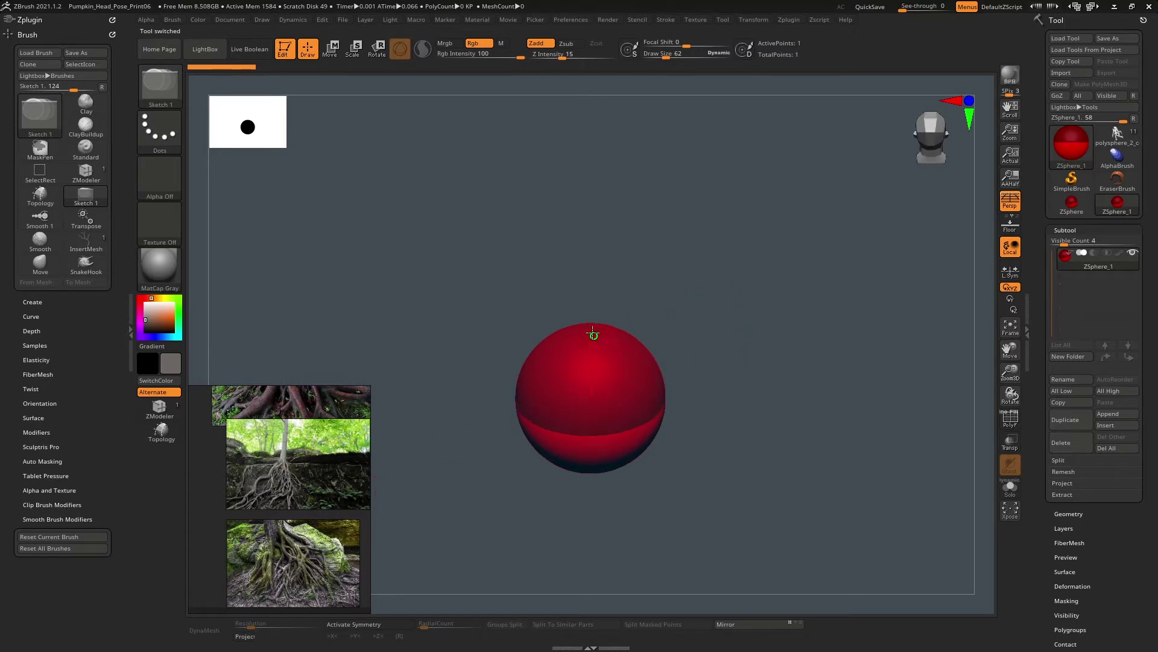
{"action": "mouse_move", "coordinate": [593, 333]}
{"action": "left_mouse_down"}
{"action": "mouse_move", "coordinate": [597, 308]}
{"action": "mouse_move", "coordinate": [639, 266]}
{"action": "mouse_move", "coordinate": [665, 298]}
{"action": "mouse_move", "coordinate": [664, 342]}
{"action": "mouse_move", "coordinate": [659, 289]}
{"action": "left_mouse_up"}
{"action": "left_click_drag", "start_coordinate": [660, 353], "coordinate": [656, 323], "text": "alt"}
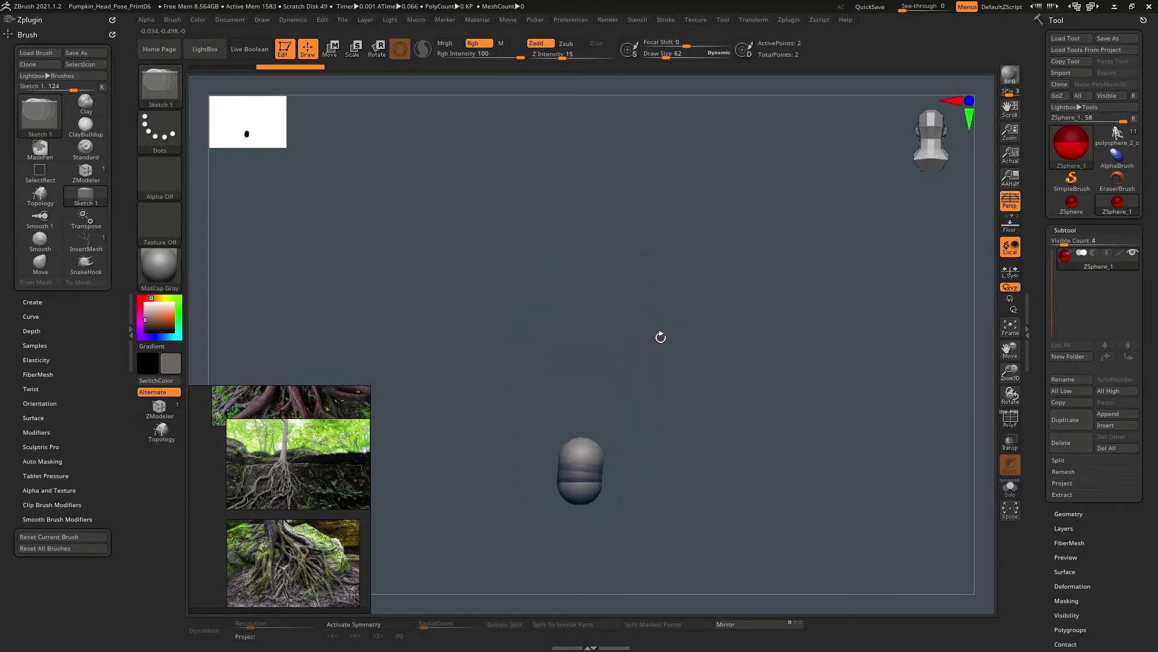
{"action": "key", "text": "w"}
{"action": "mouse_move", "coordinate": [583, 451]}
{"action": "left_mouse_down"}
{"action": "mouse_move", "coordinate": [613, 368]}
{"action": "mouse_move", "coordinate": [618, 392]}
{"action": "mouse_move", "coordinate": [616, 364]}
{"action": "mouse_move", "coordinate": [671, 347]}
{"action": "left_mouse_up"}
{"action": "key", "text": "q"}
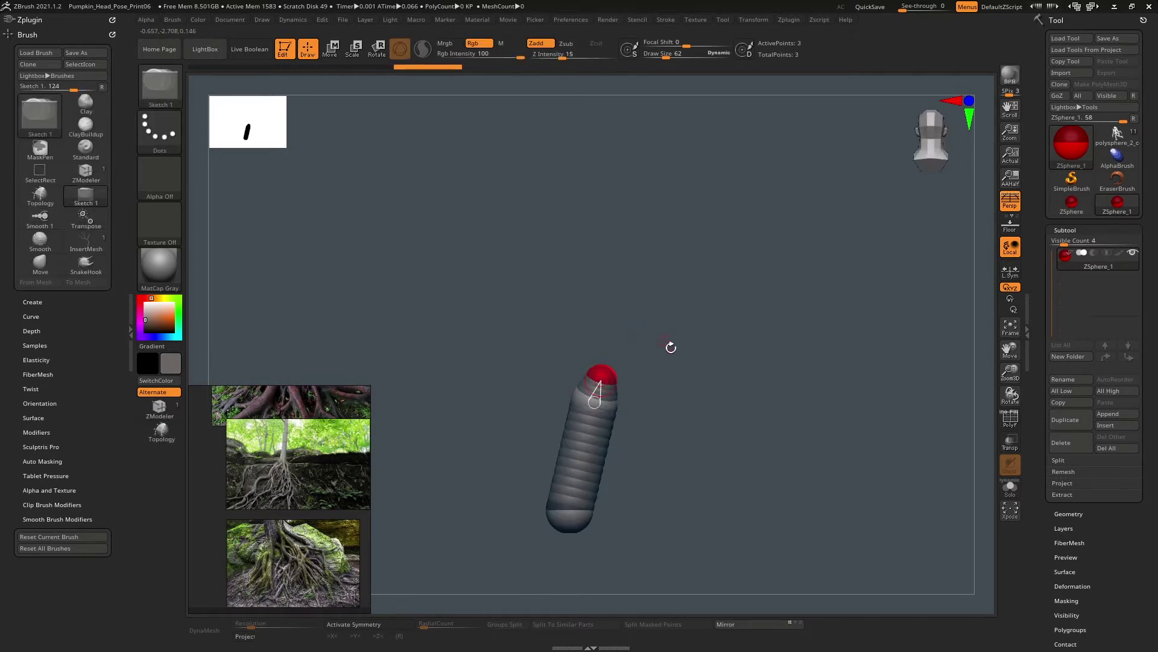
{"action": "key", "text": "w"}
{"action": "mouse_move", "coordinate": [601, 375]}
{"action": "left_mouse_down"}
{"action": "mouse_move", "coordinate": [651, 341]}
{"action": "mouse_move", "coordinate": [672, 276]}
{"action": "left_mouse_up"}
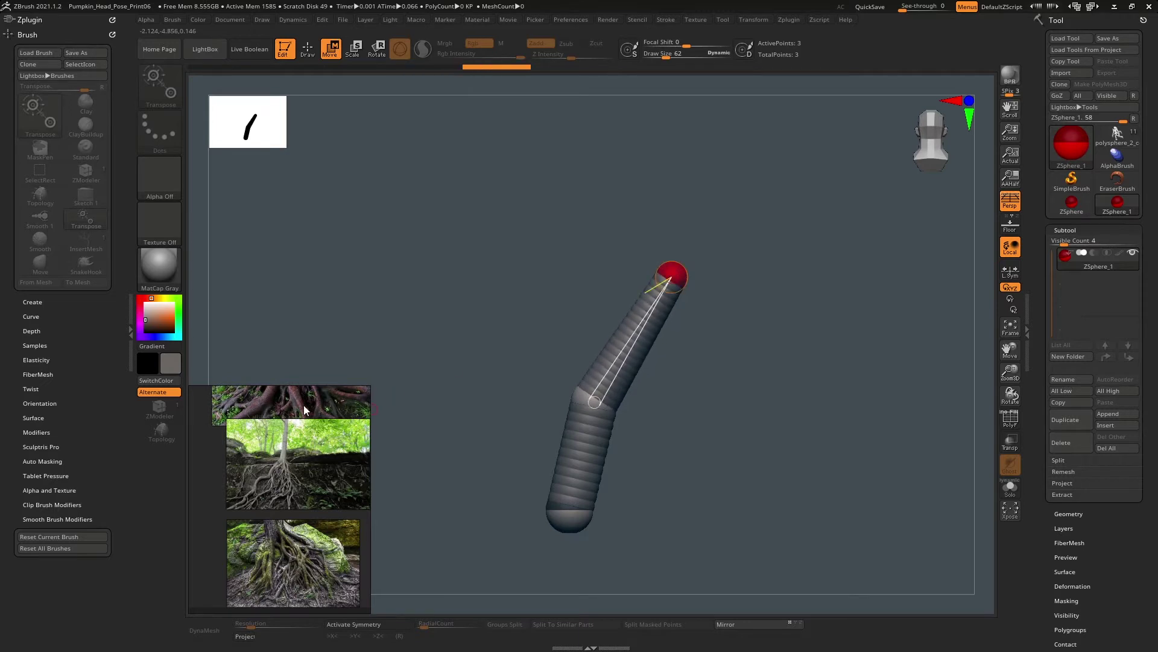
- Check the tree-root reference and reposition the chain's middle and end ZSpheres so the limb slopes diagonally downward from the root sphere
{"action": "scroll", "coordinate": [295, 458], "scroll_direction": "up", "scroll_amount": 5}
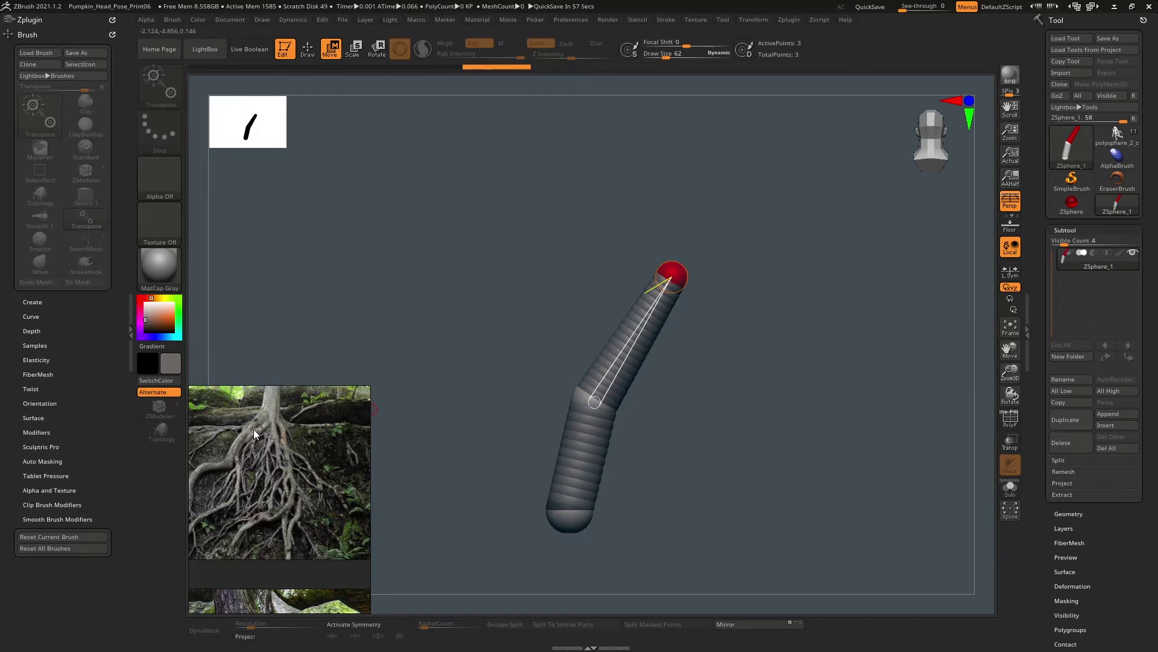
{"action": "scroll", "coordinate": [259, 441], "scroll_direction": "down", "scroll_amount": 3}
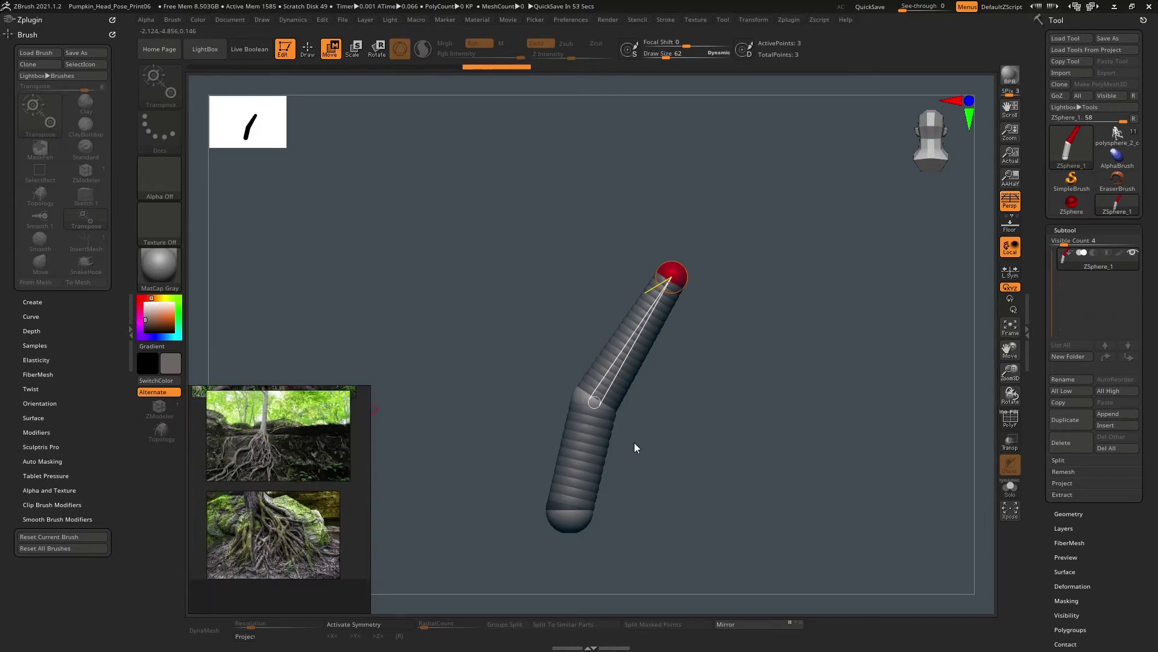
{"action": "left_click_drag", "start_coordinate": [589, 406], "coordinate": [643, 588]}
{"action": "left_click_drag", "start_coordinate": [669, 282], "coordinate": [795, 591]}
{"action": "left_click_drag", "start_coordinate": [769, 484], "coordinate": [695, 570], "text": "alt"}
{"action": "mouse_move", "coordinate": [617, 397]}
{"action": "left_mouse_down"}
{"action": "mouse_move", "coordinate": [618, 422]}
{"action": "mouse_move", "coordinate": [630, 413]}
{"action": "left_mouse_up"}
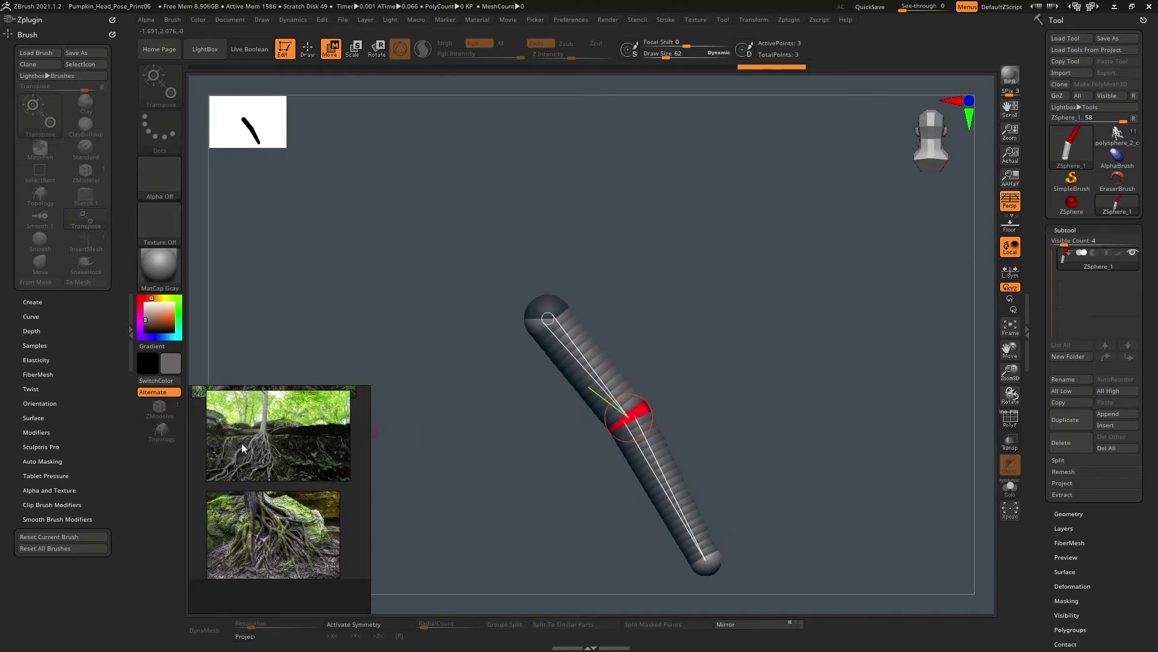
- Following the close-up root reference, swing the chain's end ZSphere to the lower left and bend the limb at its middle joint
{"action": "scroll", "coordinate": [244, 442], "scroll_direction": "up", "scroll_amount": 6}
{"action": "scroll", "coordinate": [284, 454], "scroll_direction": "down", "scroll_amount": 2}
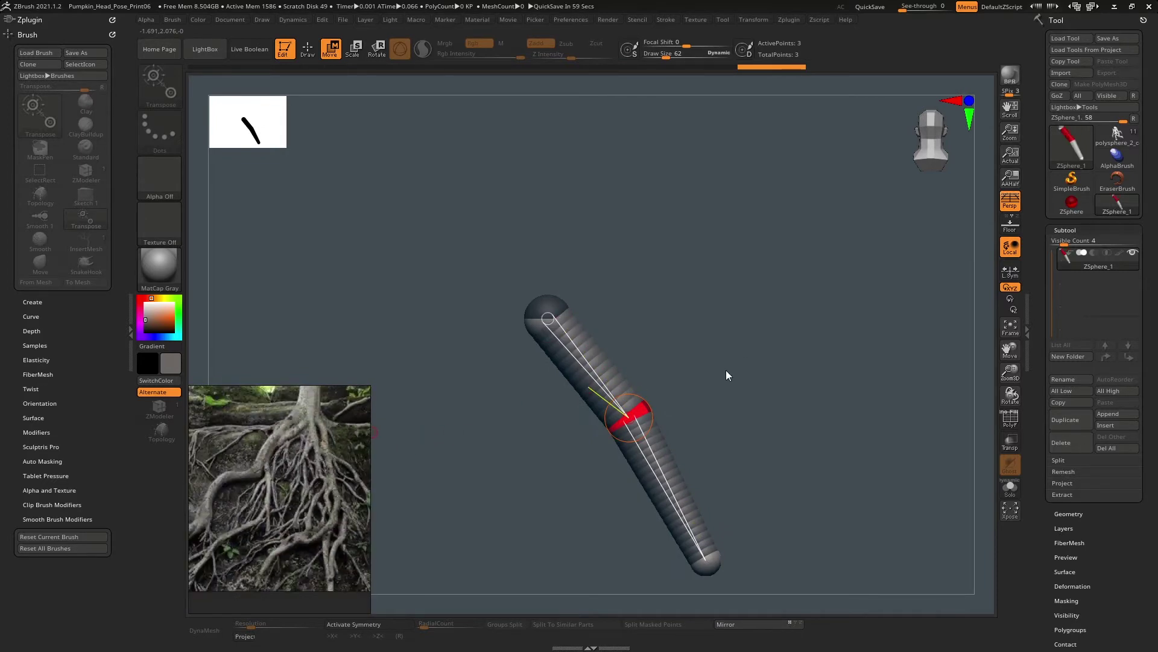
{"action": "mouse_move", "coordinate": [718, 421]}
{"action": "left_mouse_down"}
{"action": "mouse_move", "coordinate": [730, 350]}
{"action": "mouse_move", "coordinate": [711, 404]}
{"action": "left_mouse_up"}
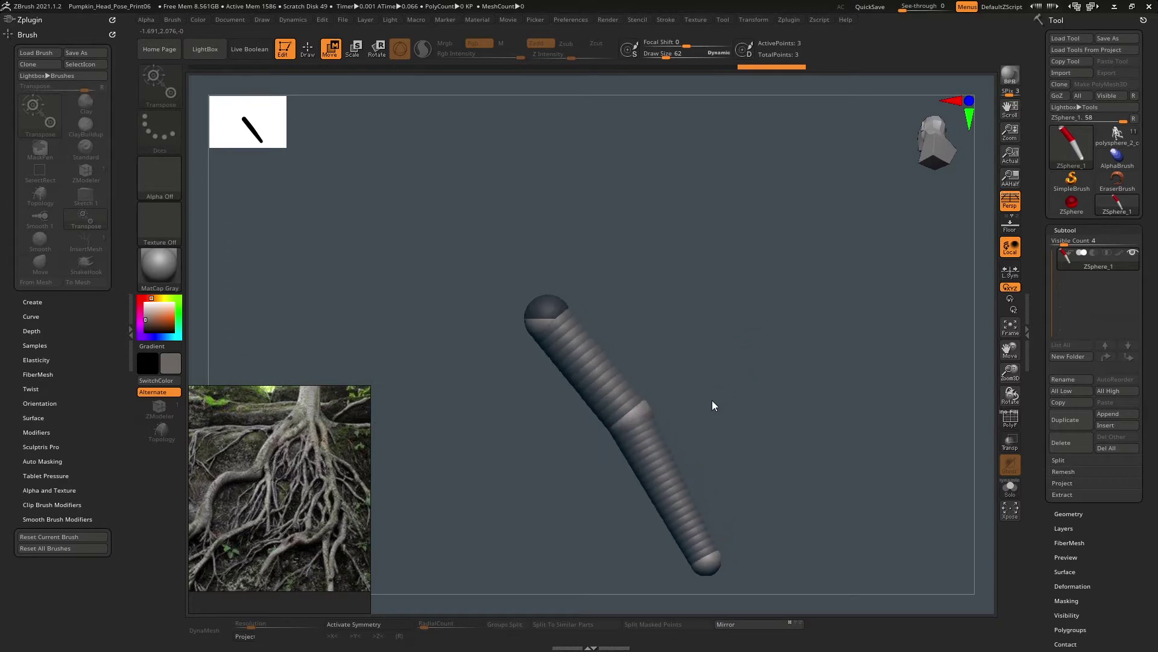
{"action": "mouse_move", "coordinate": [972, 95]}
{"action": "left_mouse_down"}
{"action": "mouse_move", "coordinate": [685, 329]}
{"action": "mouse_move", "coordinate": [621, 308]}
{"action": "mouse_move", "coordinate": [531, 431]}
{"action": "mouse_move", "coordinate": [514, 436]}
{"action": "mouse_move", "coordinate": [538, 482]}
{"action": "mouse_move", "coordinate": [438, 596]}
{"action": "left_mouse_up"}
{"action": "left_click_drag", "start_coordinate": [680, 368], "coordinate": [660, 418]}
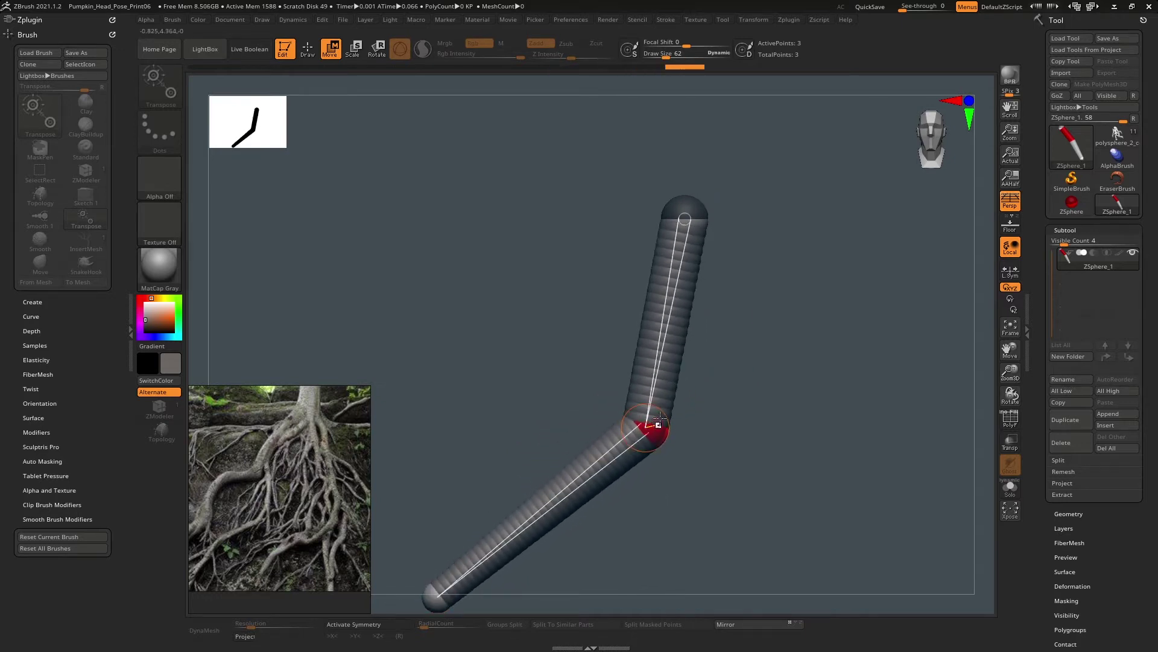
- Insert three ZSphere joints along the limb, one in the upper segment and two in the lower segment
{"action": "key", "text": "q"}
{"action": "left_click", "coordinate": [666, 315]}
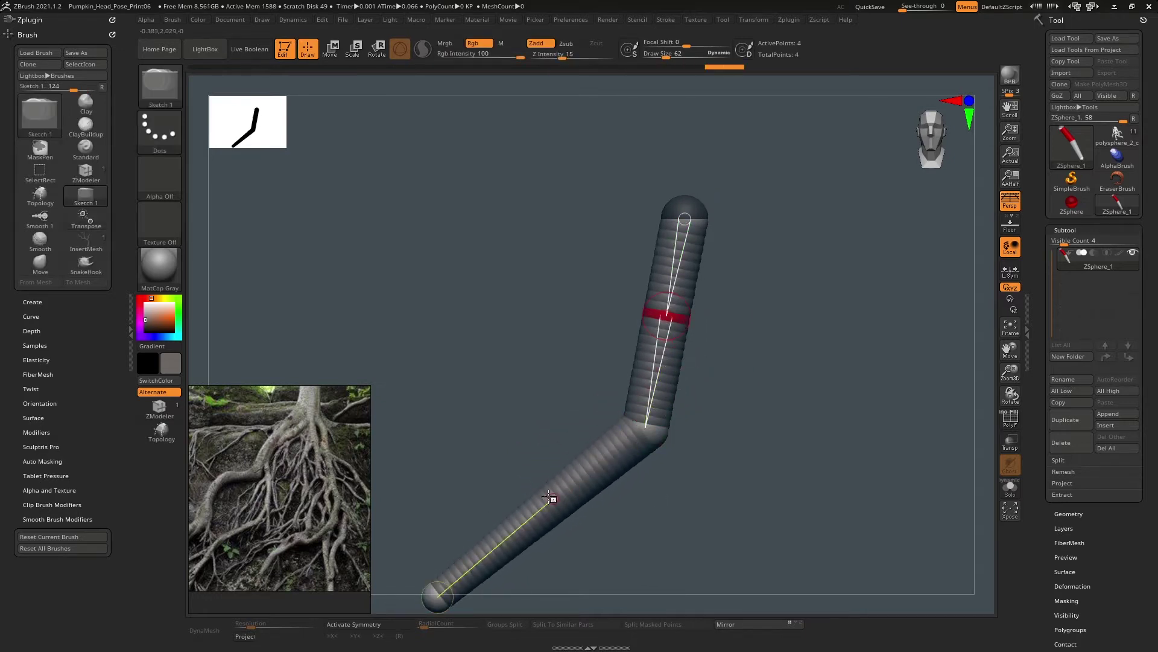
{"action": "left_click", "coordinate": [576, 480]}
{"action": "left_click", "coordinate": [515, 534]}
- Offset the upper, elbow and lower joints to give the limb an irregular, root-like zigzag
{"action": "key", "text": "w"}
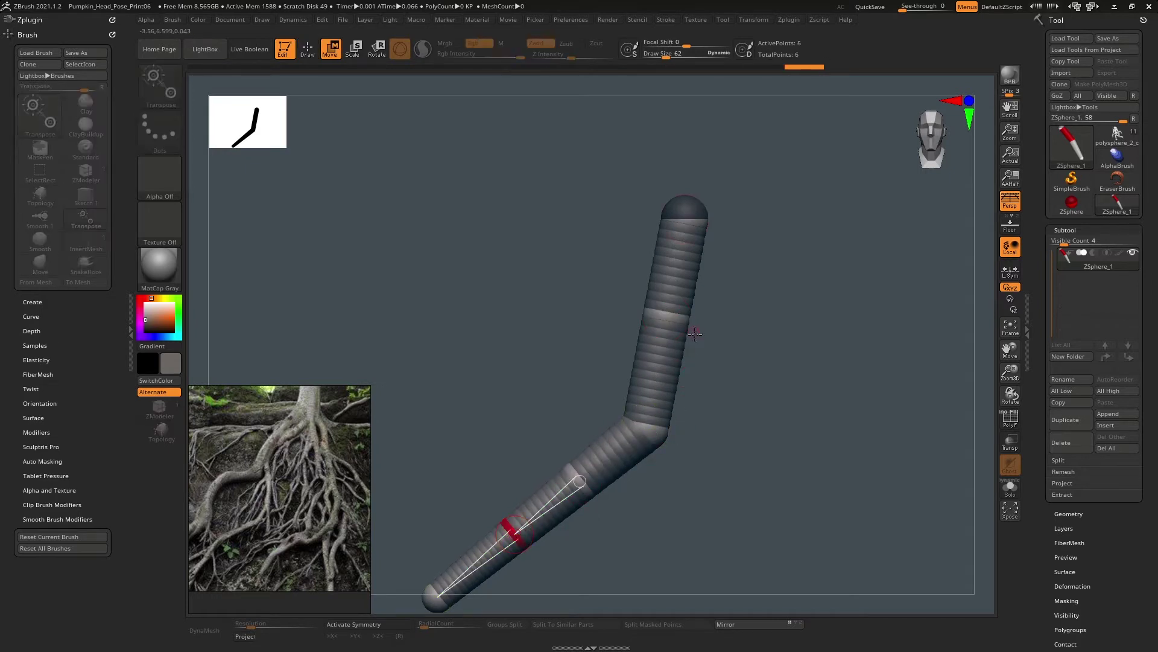
{"action": "left_click_drag", "start_coordinate": [668, 314], "coordinate": [643, 298]}
{"action": "left_click_drag", "start_coordinate": [646, 426], "coordinate": [677, 414]}
{"action": "mouse_move", "coordinate": [578, 480]}
{"action": "left_mouse_down"}
{"action": "mouse_move", "coordinate": [589, 480]}
{"action": "mouse_move", "coordinate": [578, 469]}
{"action": "left_mouse_up"}
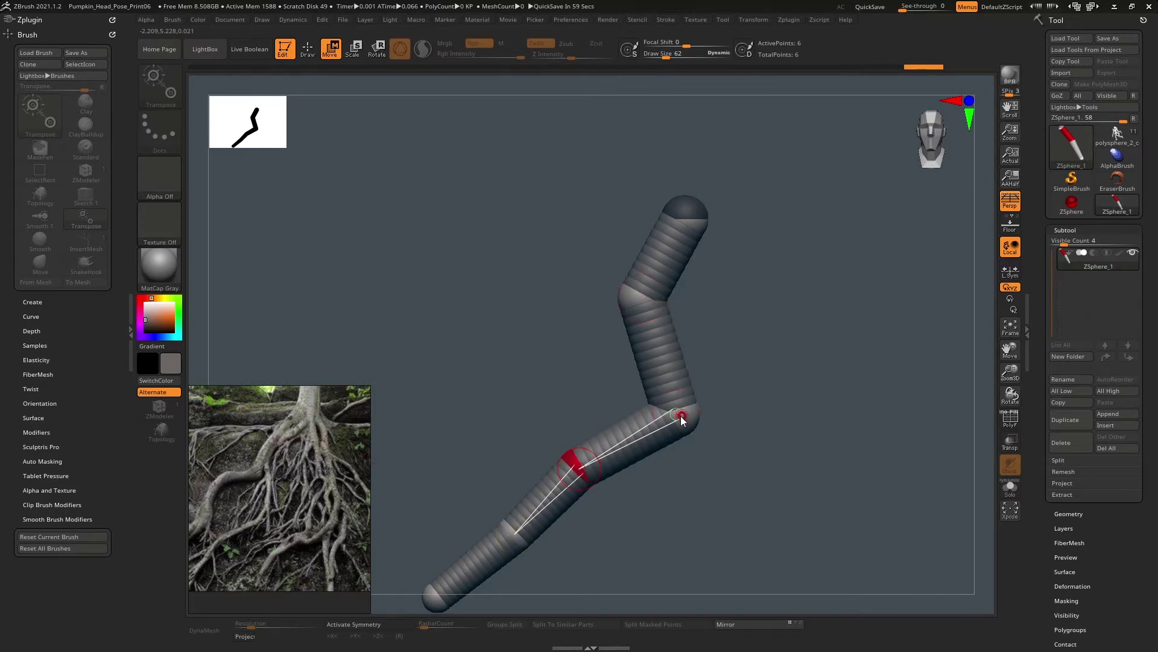
{"action": "left_click_drag", "start_coordinate": [676, 415], "coordinate": [651, 416]}
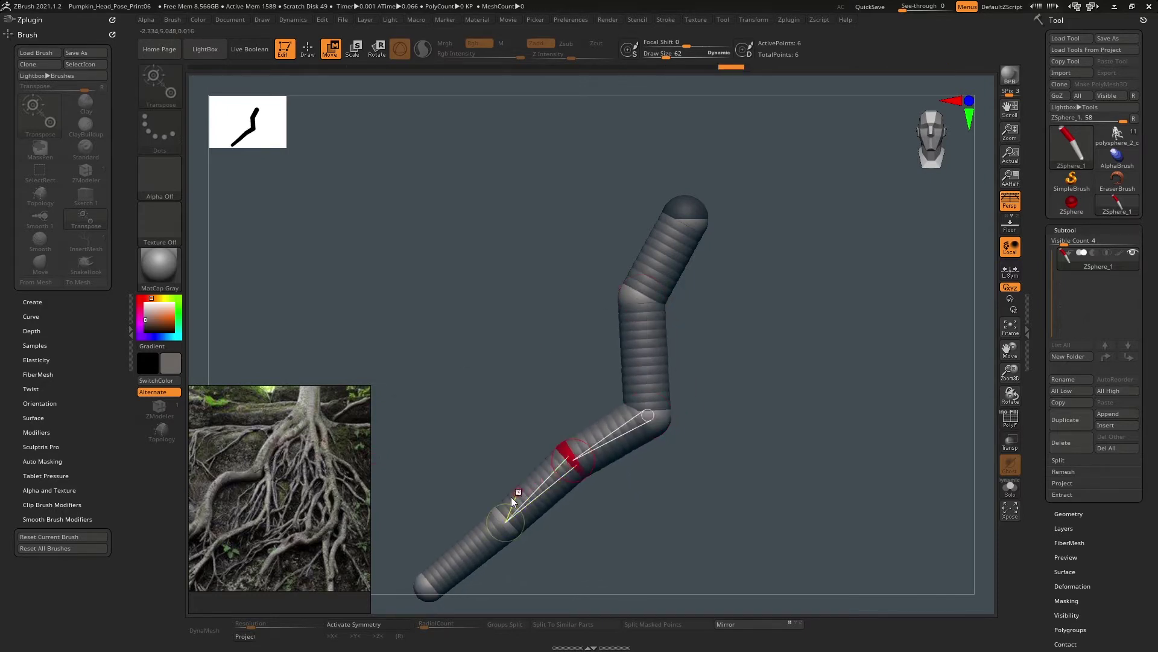
- Extend the root's tip further down to the left and insert two joints in the lengthened end segment
{"action": "right_click_drag", "start_coordinate": [523, 512], "coordinate": [549, 386], "text": "alt"}
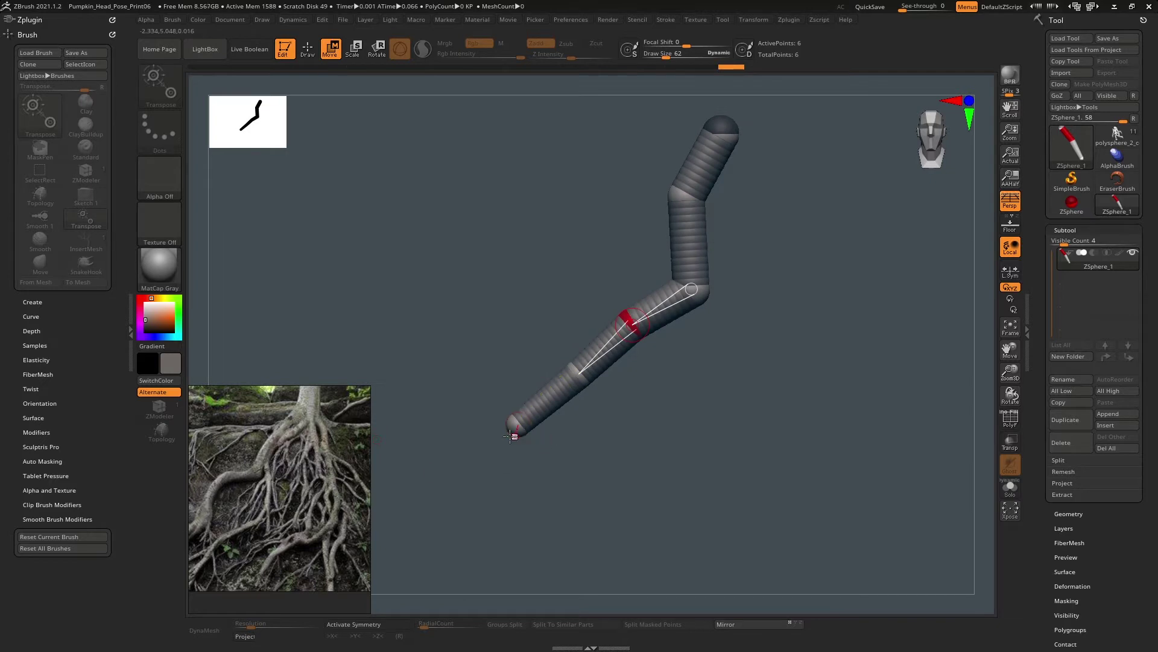
{"action": "left_click_drag", "start_coordinate": [511, 436], "coordinate": [444, 535]}
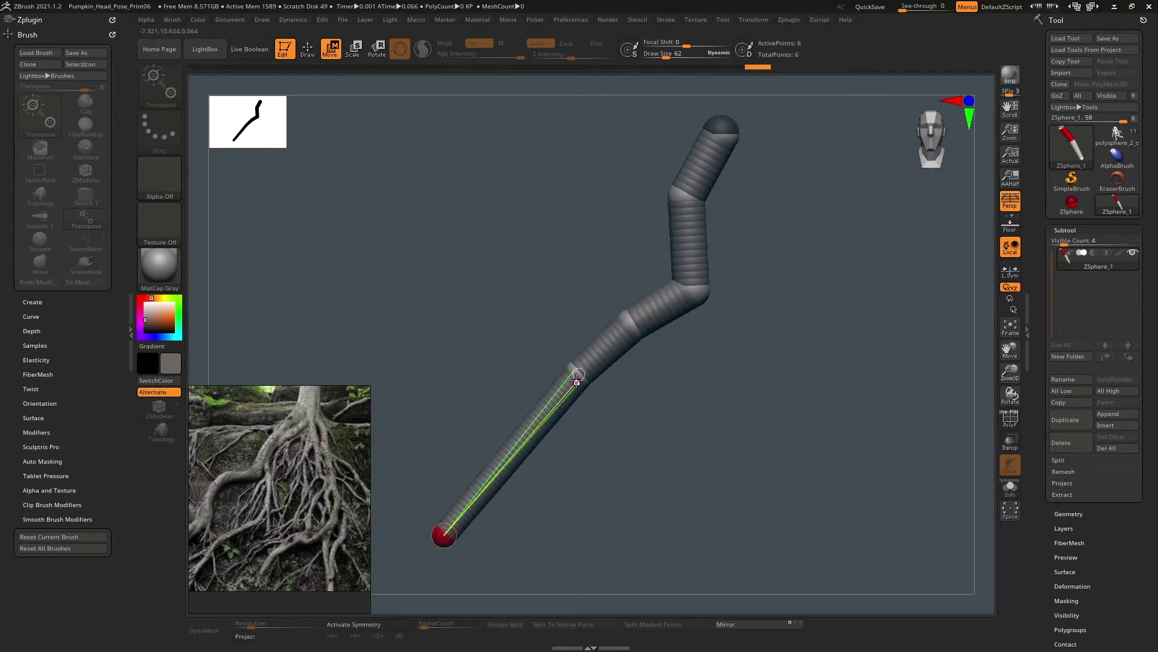
{"action": "key", "text": "q"}
{"action": "left_click", "coordinate": [506, 448]}
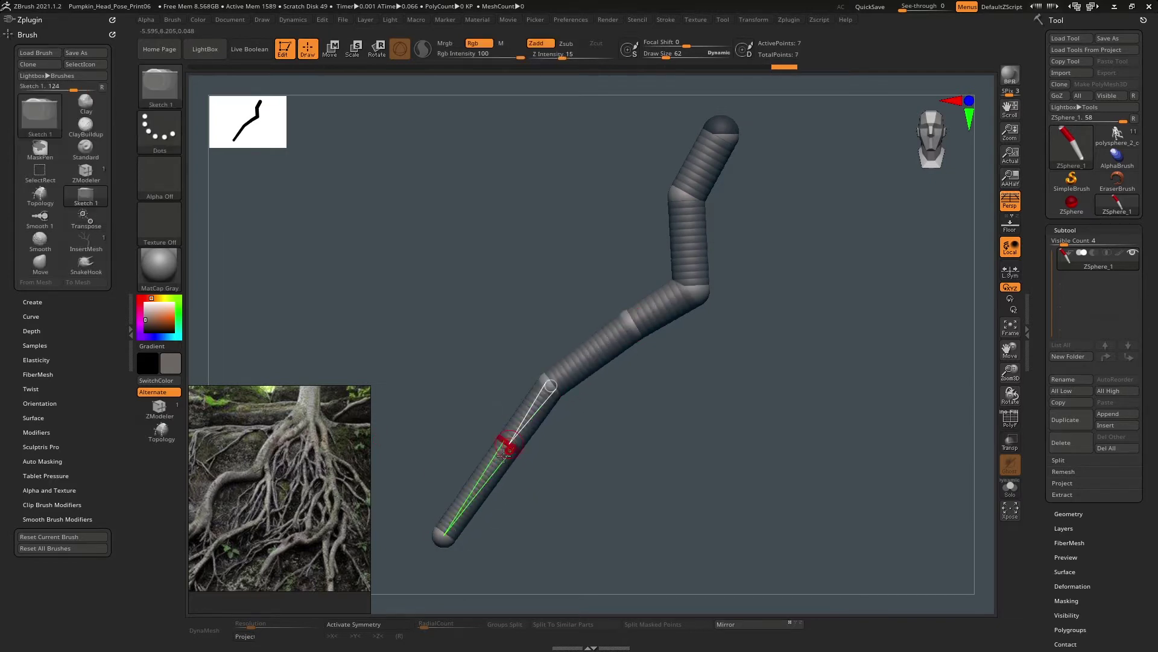
{"action": "left_click", "coordinate": [486, 475]}
- Shift the two new joints and pull the tip downward to form a winding lower root
{"action": "key", "text": "w"}
{"action": "left_click_drag", "start_coordinate": [509, 446], "coordinate": [541, 453]}
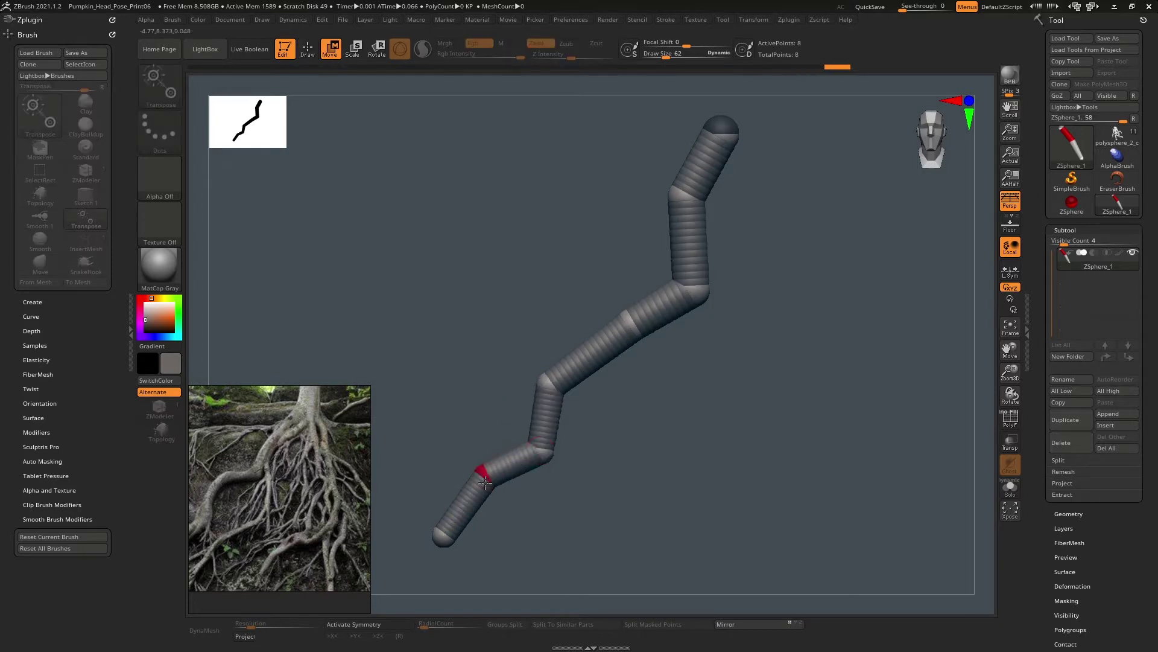
{"action": "left_click_drag", "start_coordinate": [485, 482], "coordinate": [506, 515]}
{"action": "left_click_drag", "start_coordinate": [444, 537], "coordinate": [431, 588]}
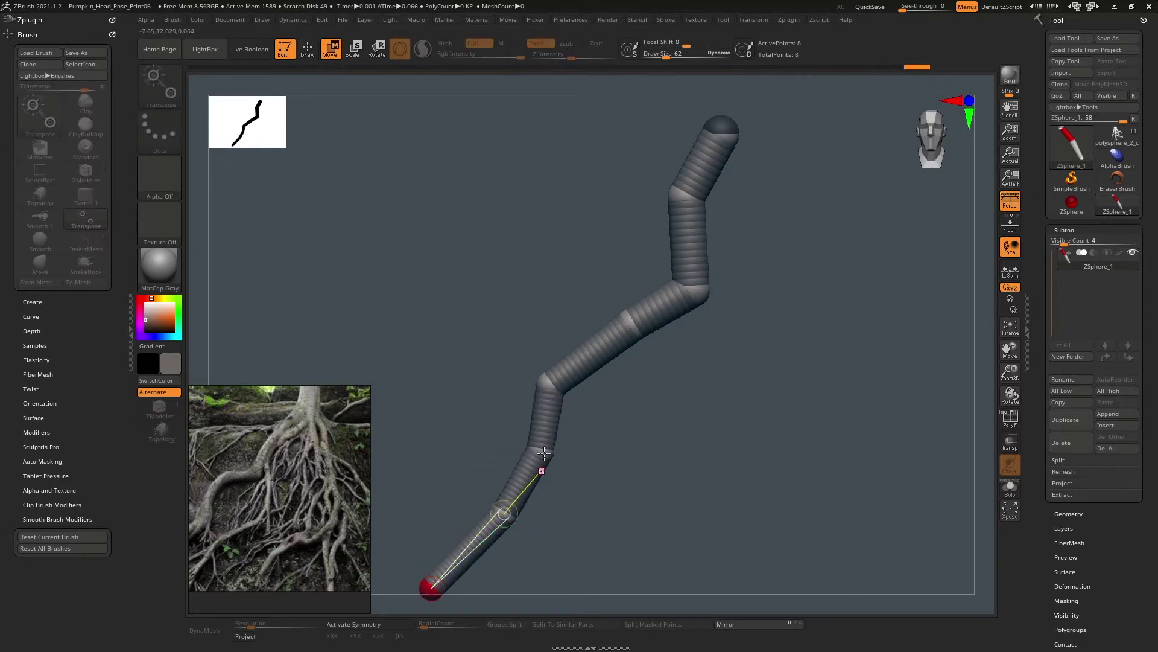
- Scale down the tip and lower joints so the root tapers gradually toward its end
{"action": "left_click_drag", "start_coordinate": [570, 449], "coordinate": [574, 374], "text": "alt"}
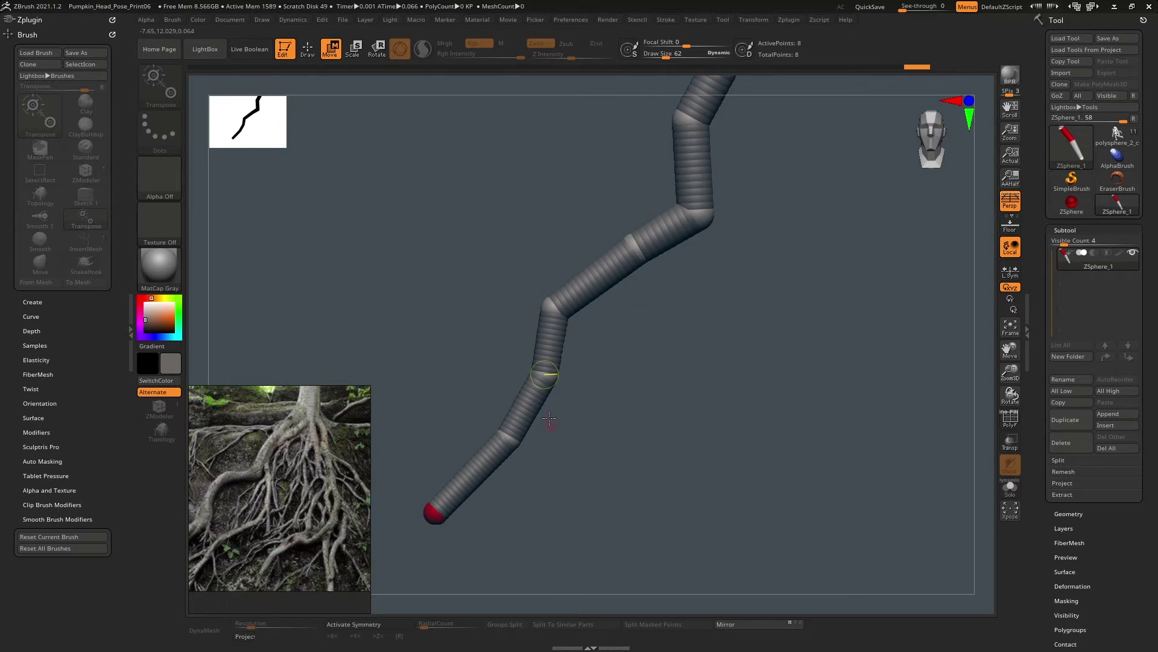
{"action": "left_click", "coordinate": [355, 49]}
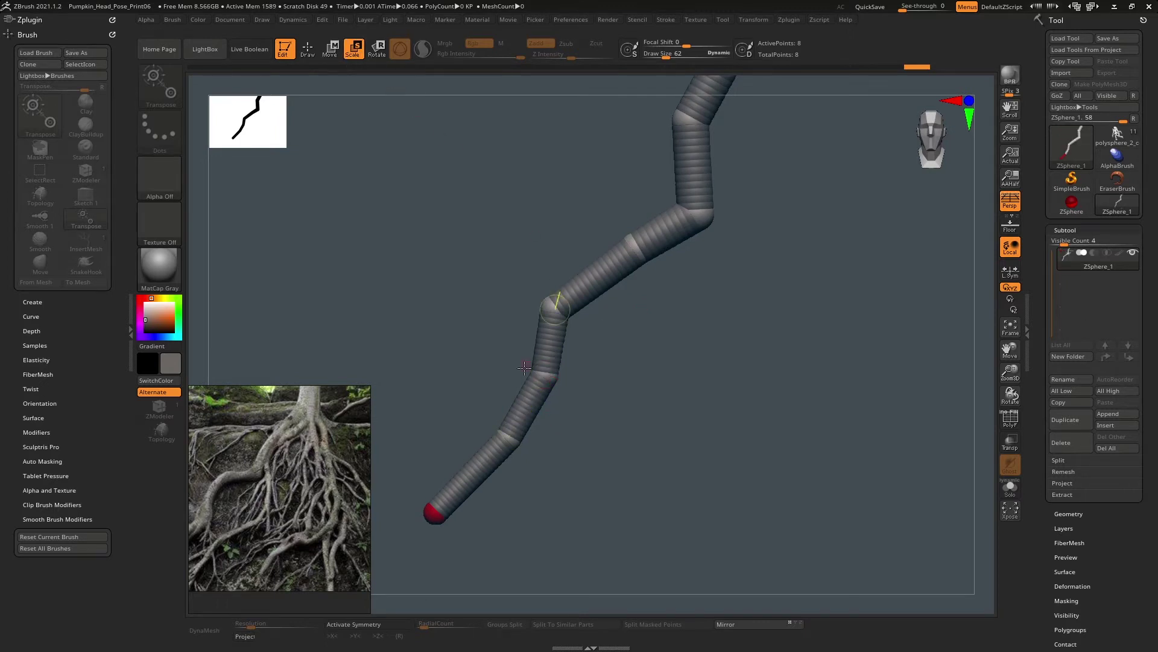
{"action": "left_click_drag", "start_coordinate": [438, 514], "coordinate": [512, 395]}
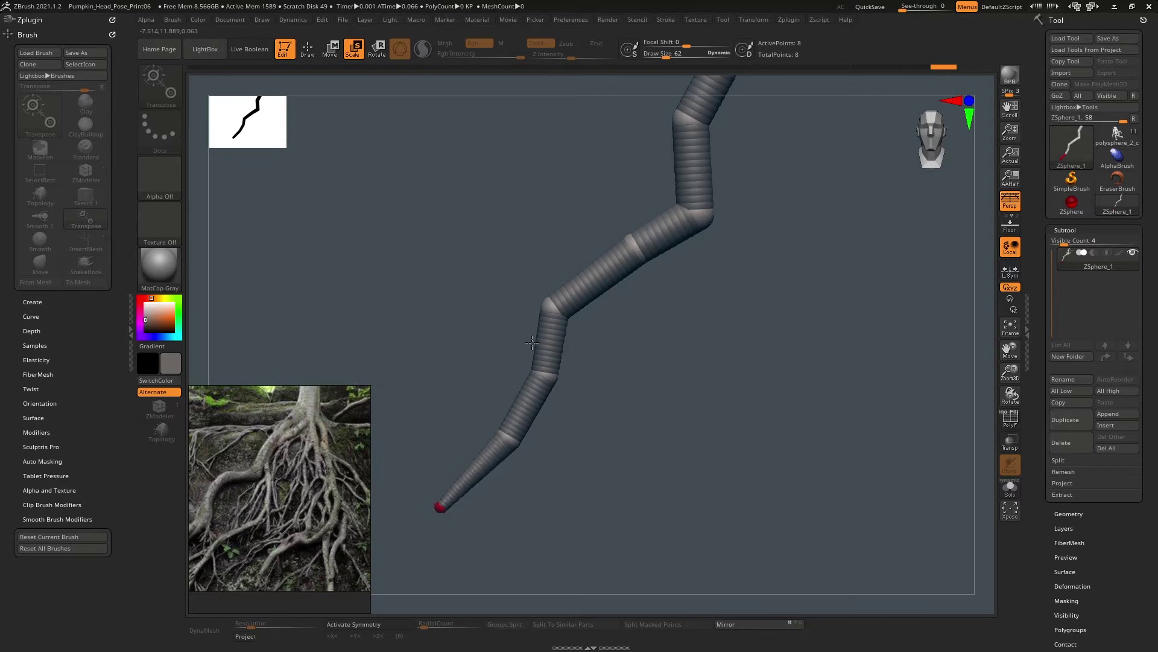
{"action": "left_click_drag", "start_coordinate": [532, 343], "coordinate": [540, 320]}
{"action": "right_click_drag", "start_coordinate": [540, 319], "coordinate": [522, 344], "text": "alt"}
{"action": "left_click_drag", "start_coordinate": [492, 460], "coordinate": [535, 368]}
{"action": "left_click_drag", "start_coordinate": [537, 327], "coordinate": [556, 374]}
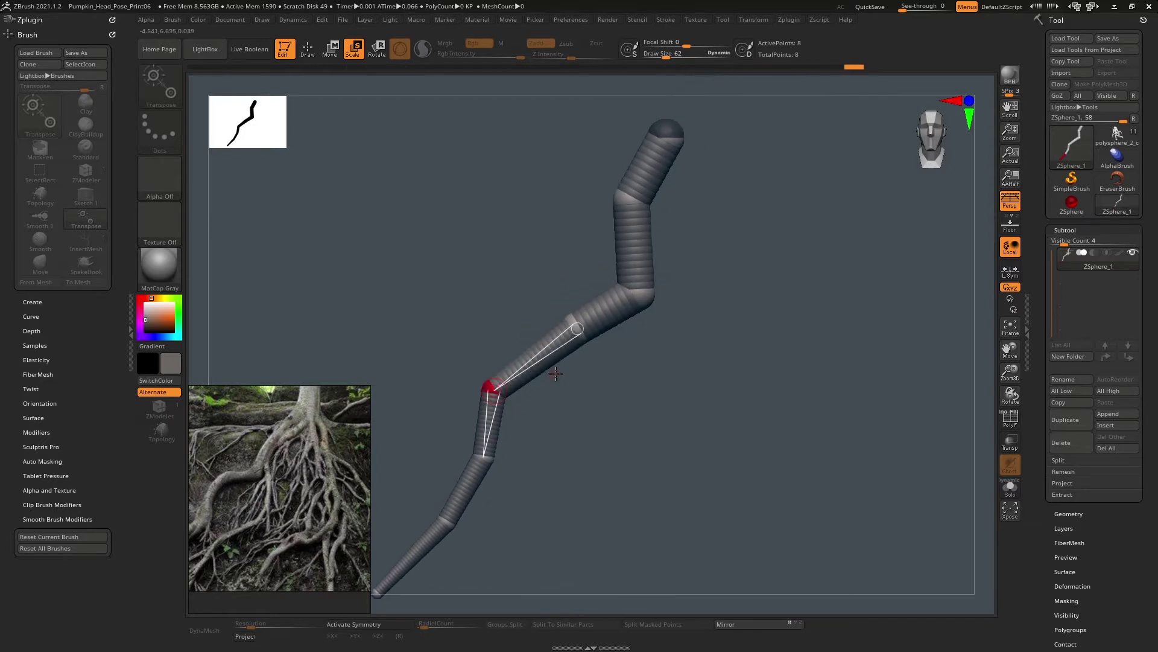
- Inspect the root branching in the reference photo and insert another joint in the root's middle diagonal segment
{"action": "key", "text": "q"}
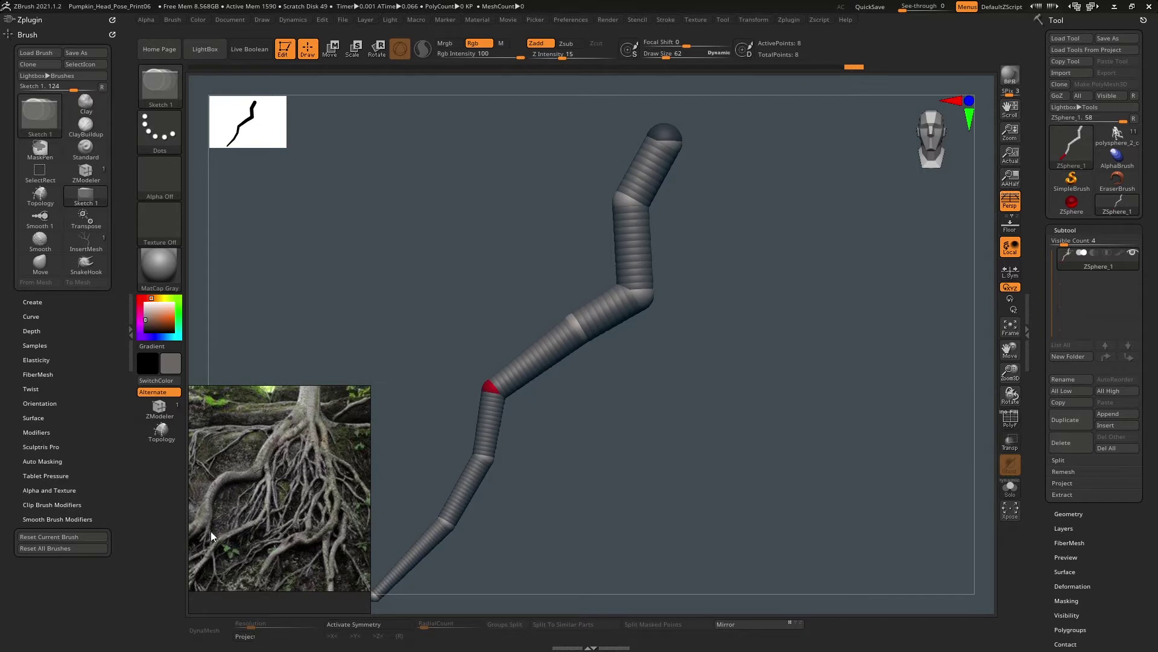
{"action": "scroll", "coordinate": [223, 517], "scroll_direction": "up", "scroll_amount": 2}
{"action": "middle_click_drag", "start_coordinate": [223, 517], "coordinate": [270, 482]}
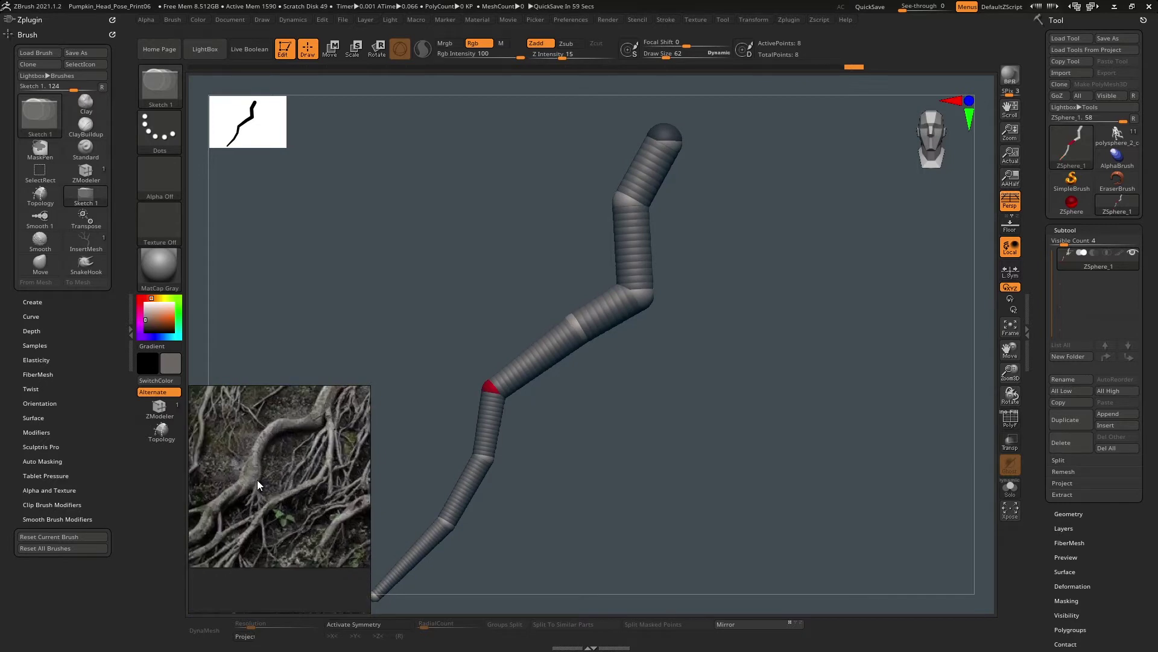
{"action": "left_click", "coordinate": [562, 353]}
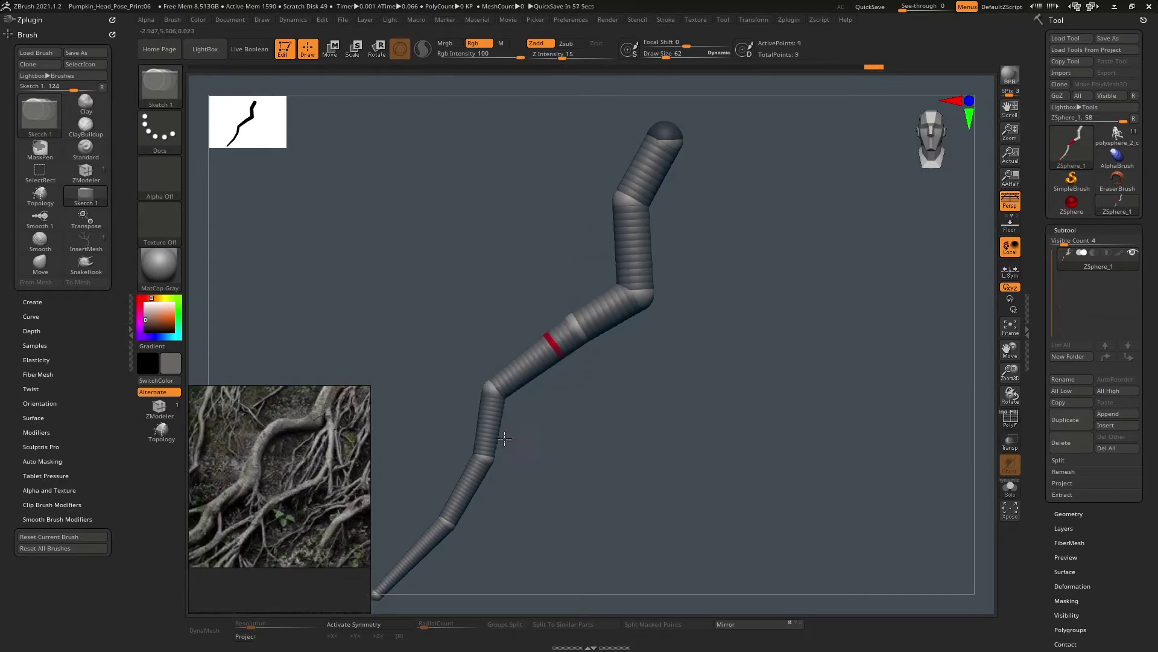
- Draw a child ZSphere at the joint above the lower bend and pull it down to the right as a long side branch
{"action": "left_click_drag", "start_coordinate": [520, 462], "coordinate": [621, 285], "text": "alt"}
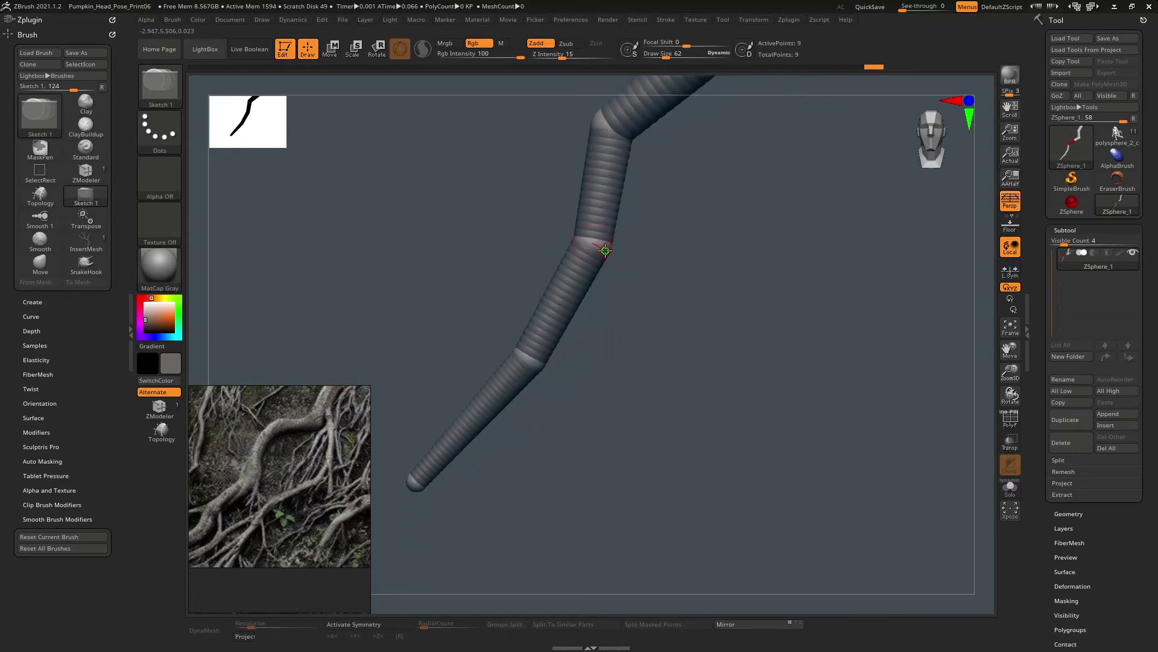
{"action": "left_click_drag", "start_coordinate": [628, 271], "coordinate": [660, 293]}
{"action": "key", "text": "w"}
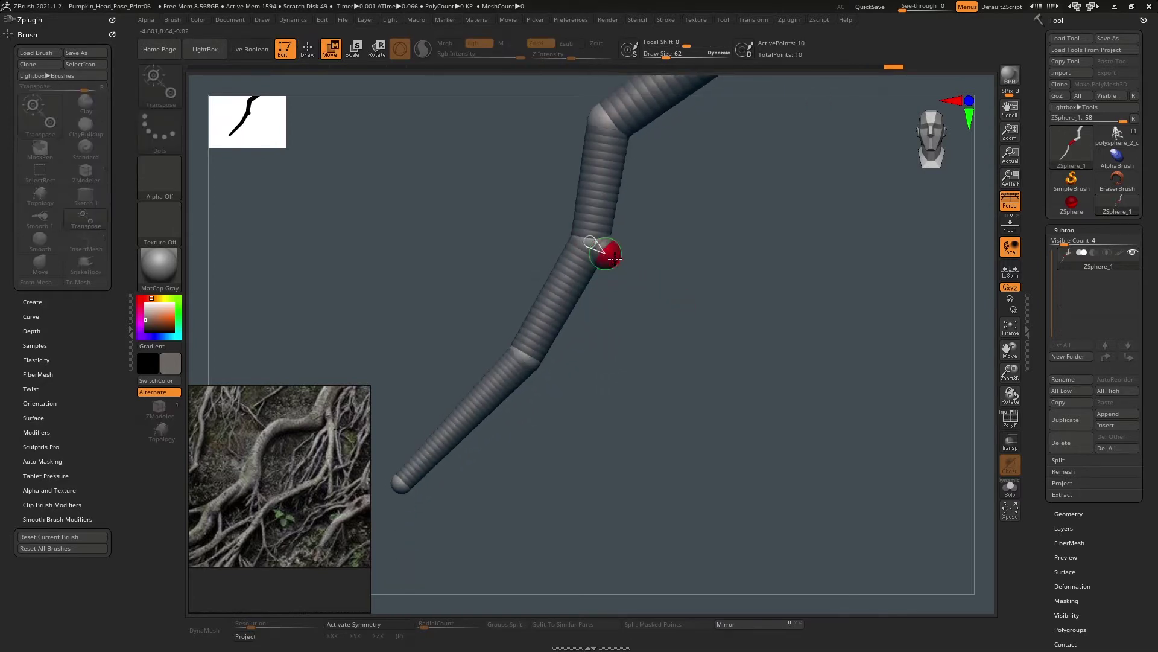
{"action": "mouse_move", "coordinate": [608, 253]}
{"action": "left_mouse_down"}
{"action": "mouse_move", "coordinate": [677, 328]}
{"action": "mouse_move", "coordinate": [759, 493]}
{"action": "left_mouse_up"}
{"action": "key", "text": "q"}
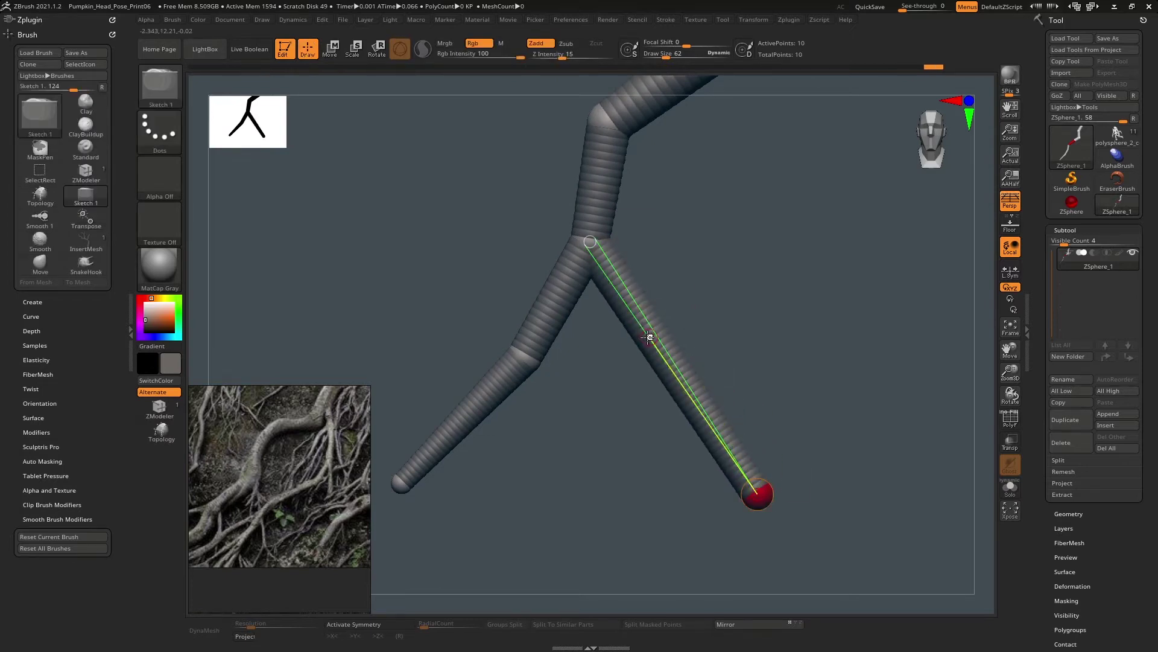
- Insert three joints along the new right side branch and offset them alternately to give it a zigzag bend
{"action": "left_click", "coordinate": [637, 308]}
{"action": "left_click", "coordinate": [679, 377]}
{"action": "left_click", "coordinate": [714, 429]}
{"action": "key", "text": "w"}
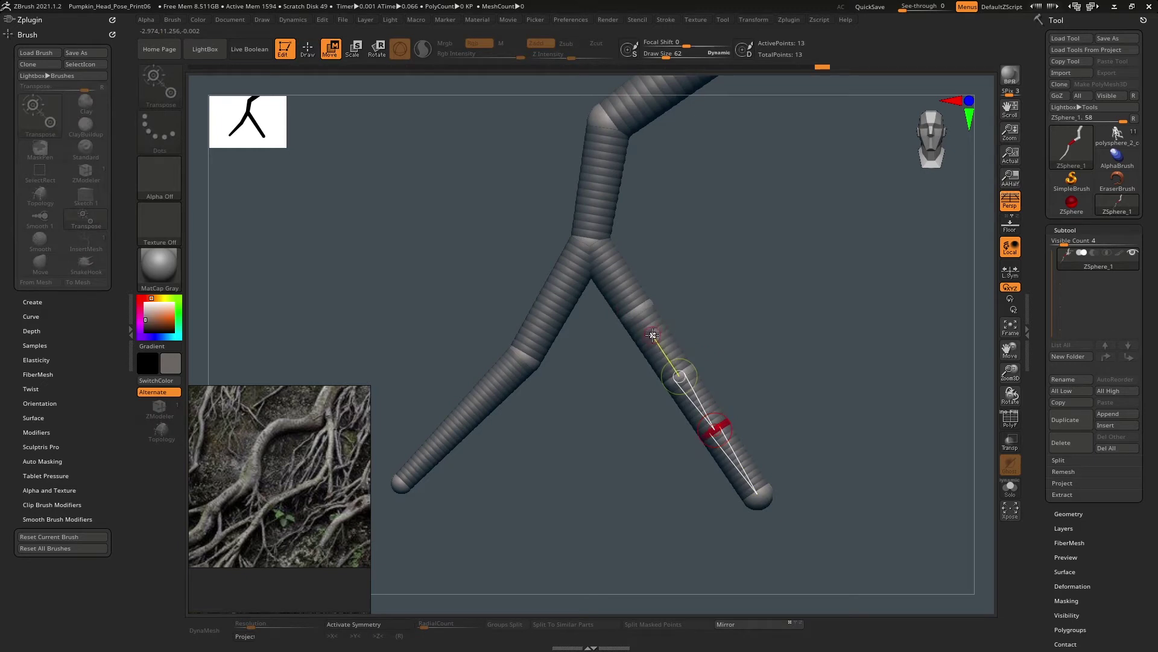
{"action": "left_click_drag", "start_coordinate": [643, 308], "coordinate": [662, 277]}
{"action": "left_click_drag", "start_coordinate": [678, 381], "coordinate": [666, 374]}
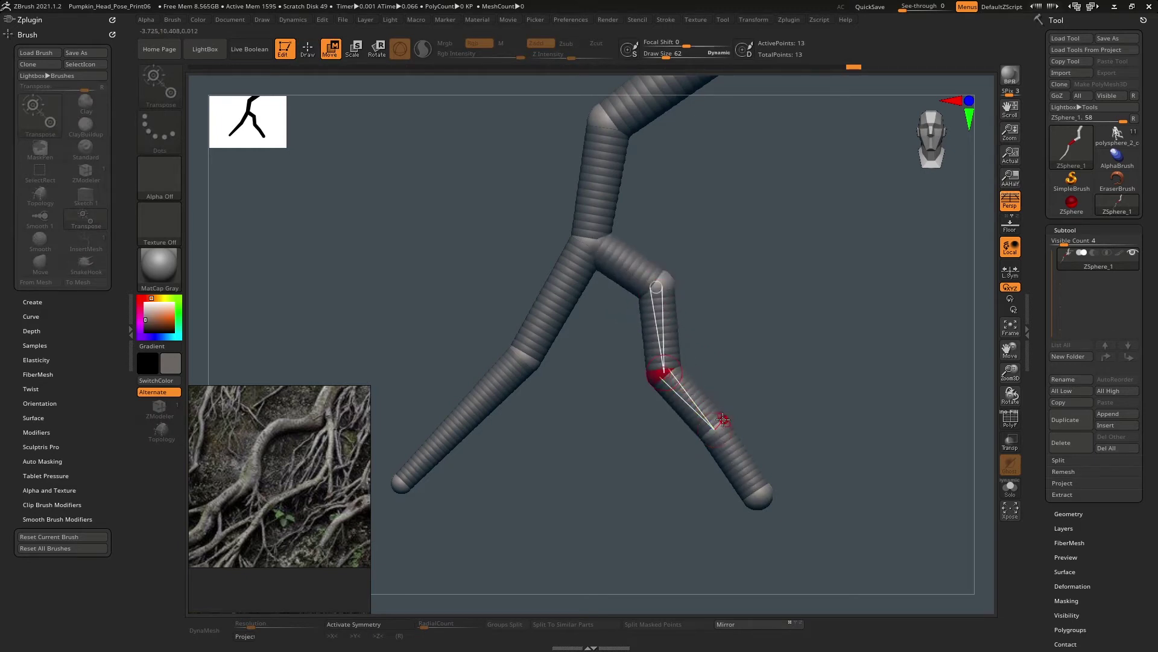
{"action": "left_click_drag", "start_coordinate": [717, 428], "coordinate": [729, 416]}
- Scale down the side branch's tip and the joint above it to taper the branch
{"action": "key", "text": "q"}
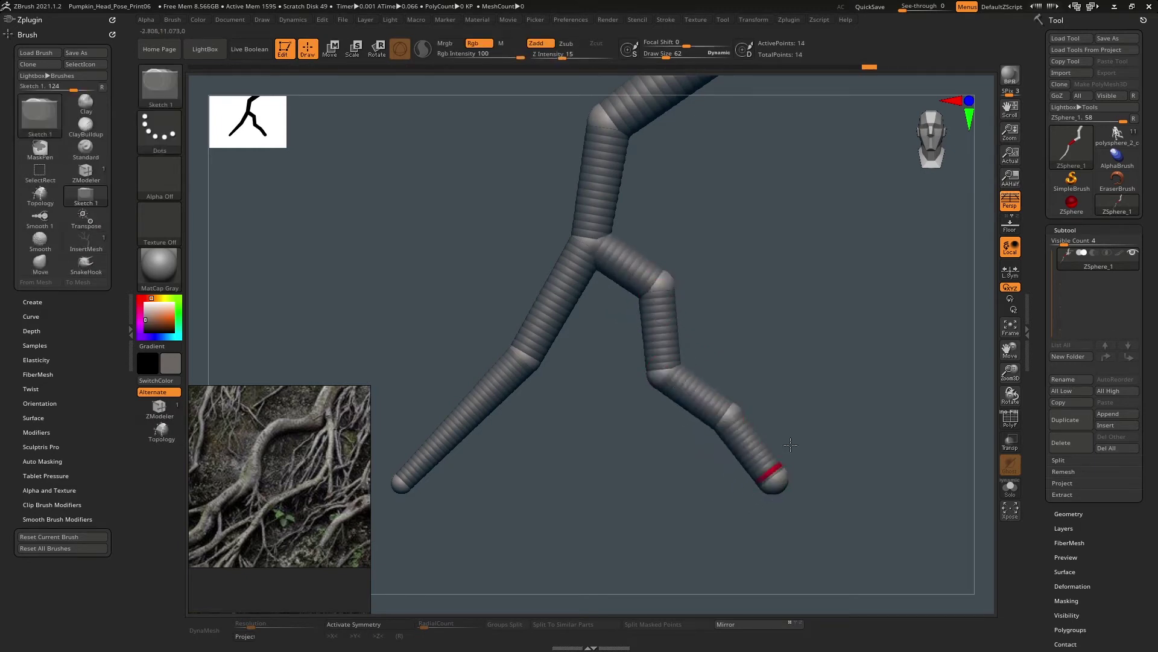
{"action": "key", "text": "e"}
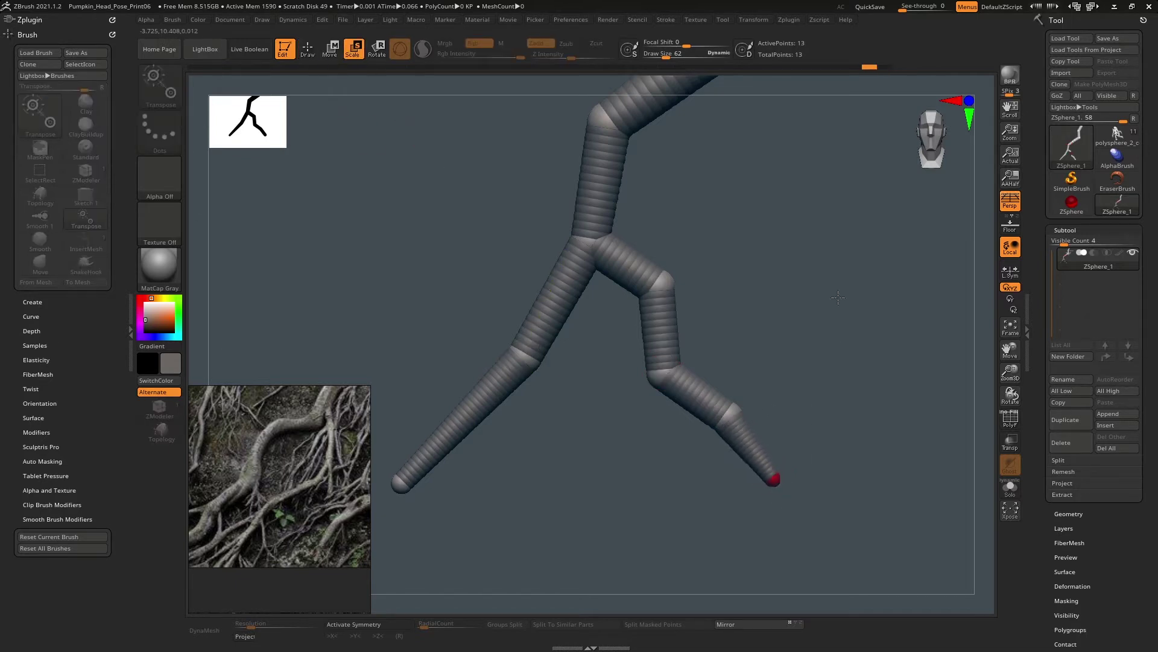
{"action": "left_click_drag", "start_coordinate": [729, 414], "coordinate": [628, 340]}
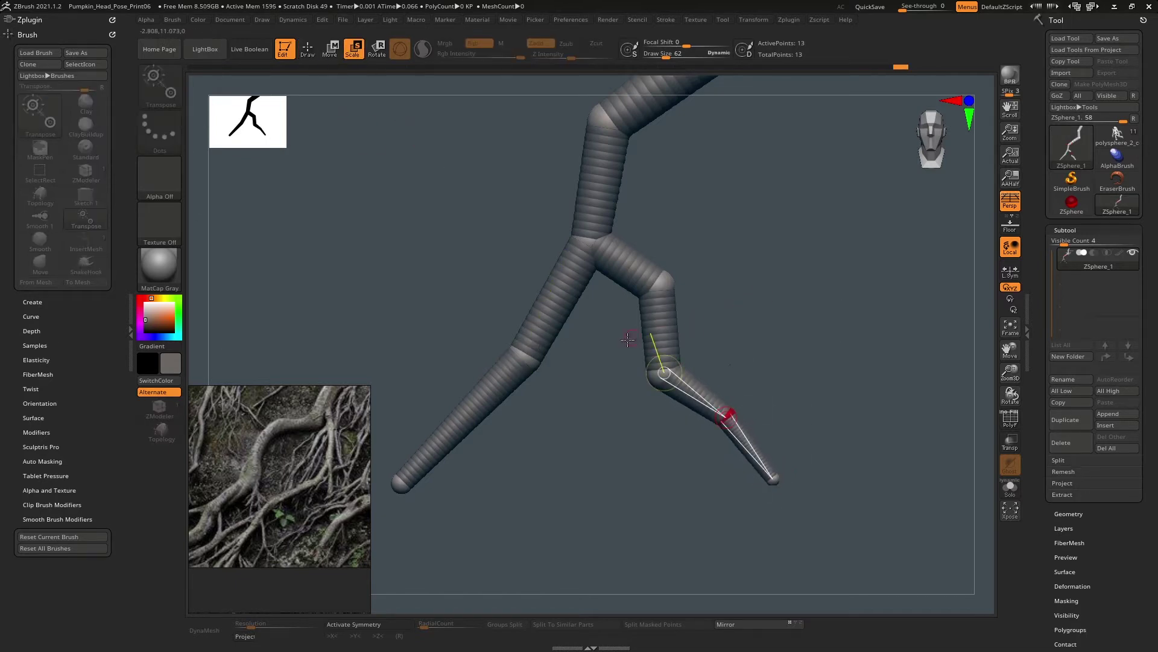
{"action": "key", "text": "q"}
{"action": "left_click", "coordinate": [663, 372]}
{"action": "key", "text": "ctrl+z"}
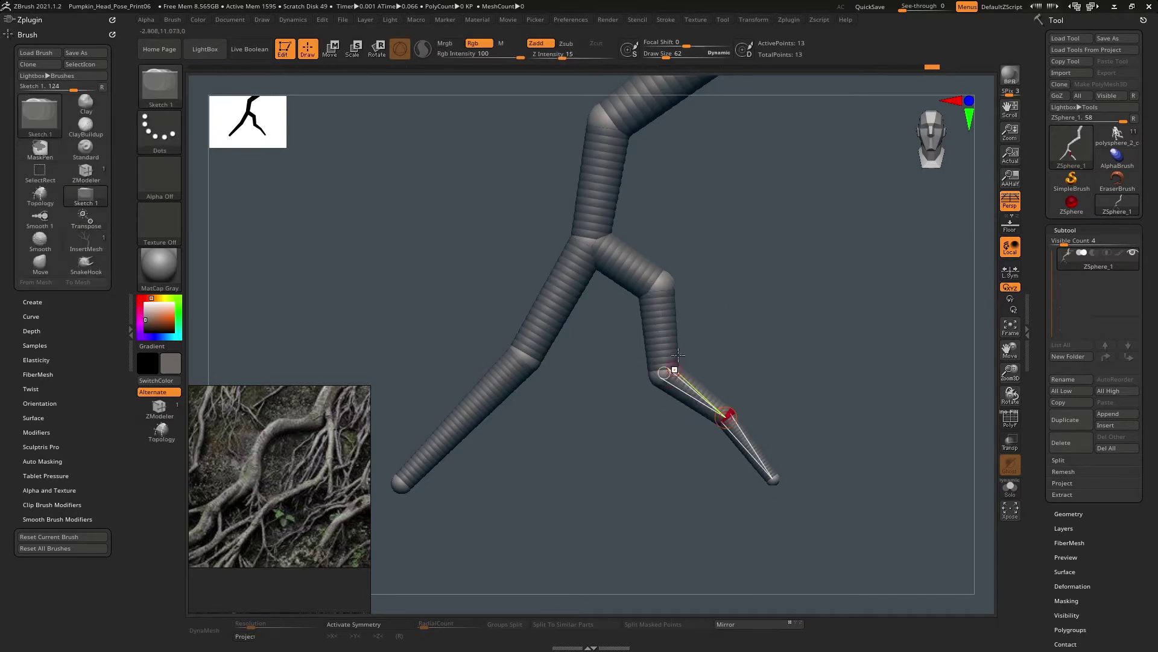
- Move the side branch's two upper joints inward to soften its bends
{"action": "key", "text": "w"}
{"action": "left_click_drag", "start_coordinate": [665, 374], "coordinate": [653, 354]}
{"action": "left_click_drag", "start_coordinate": [656, 288], "coordinate": [635, 285]}
{"action": "left_click_drag", "start_coordinate": [652, 355], "coordinate": [669, 361]}
{"action": "left_click_drag", "start_coordinate": [745, 292], "coordinate": [713, 344], "text": "alt"}
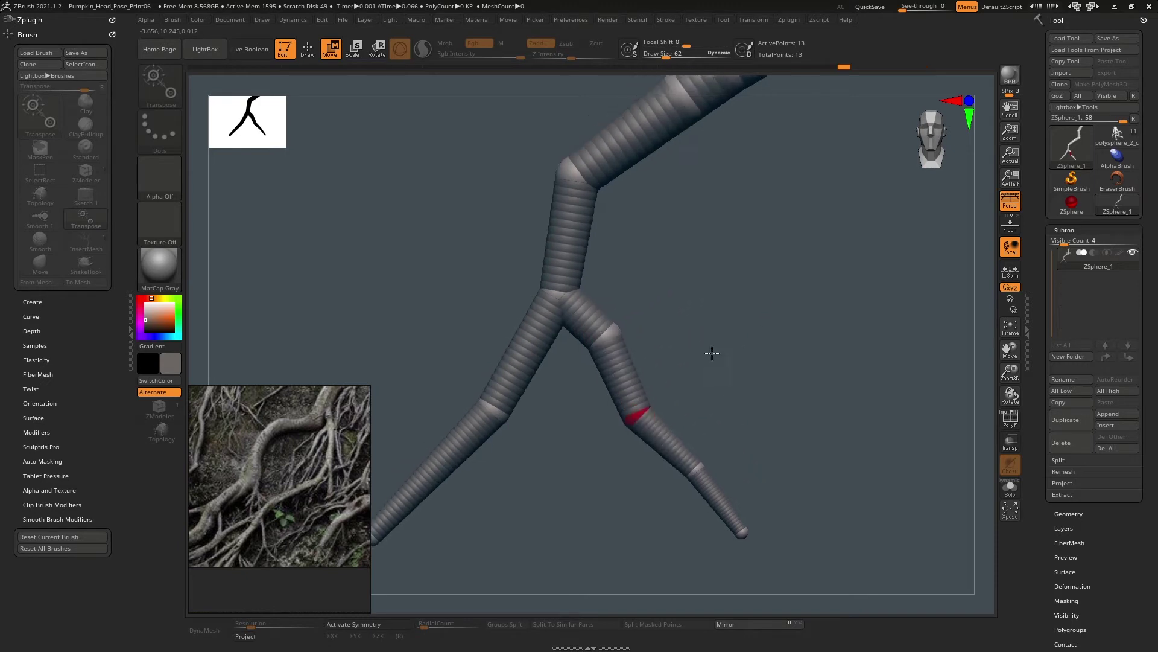
{"action": "left_click_drag", "start_coordinate": [733, 304], "coordinate": [653, 390], "text": "alt"}
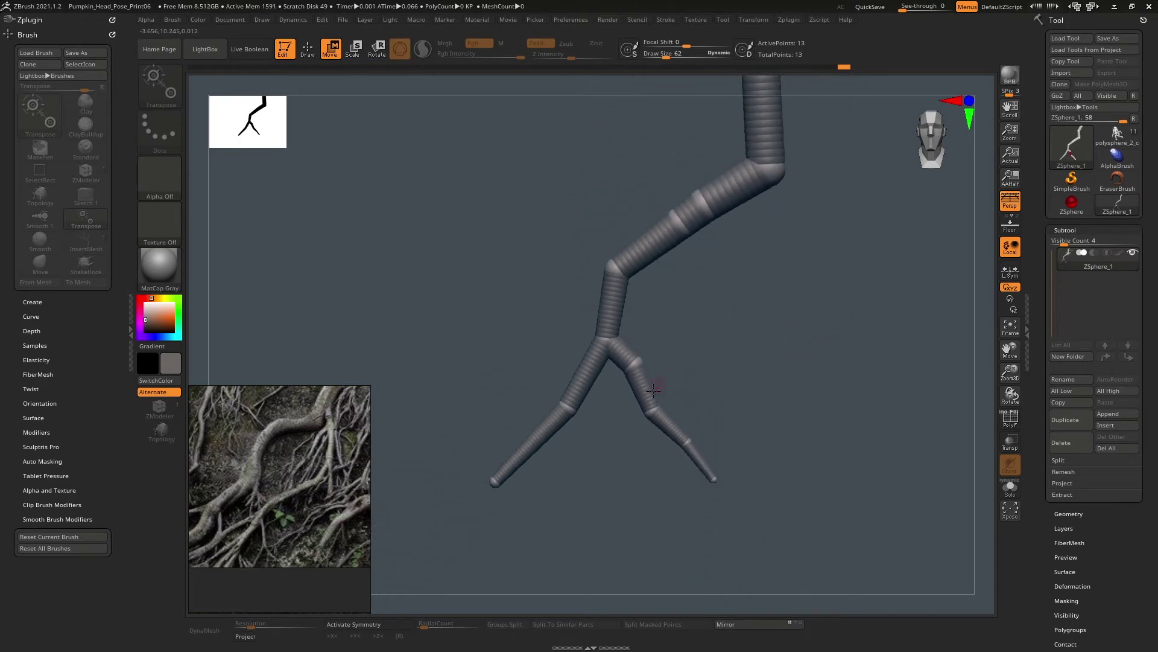
- Insert two joints on the lower-left branch, one per segment, and shift the upper one outward
{"action": "key", "text": "q"}
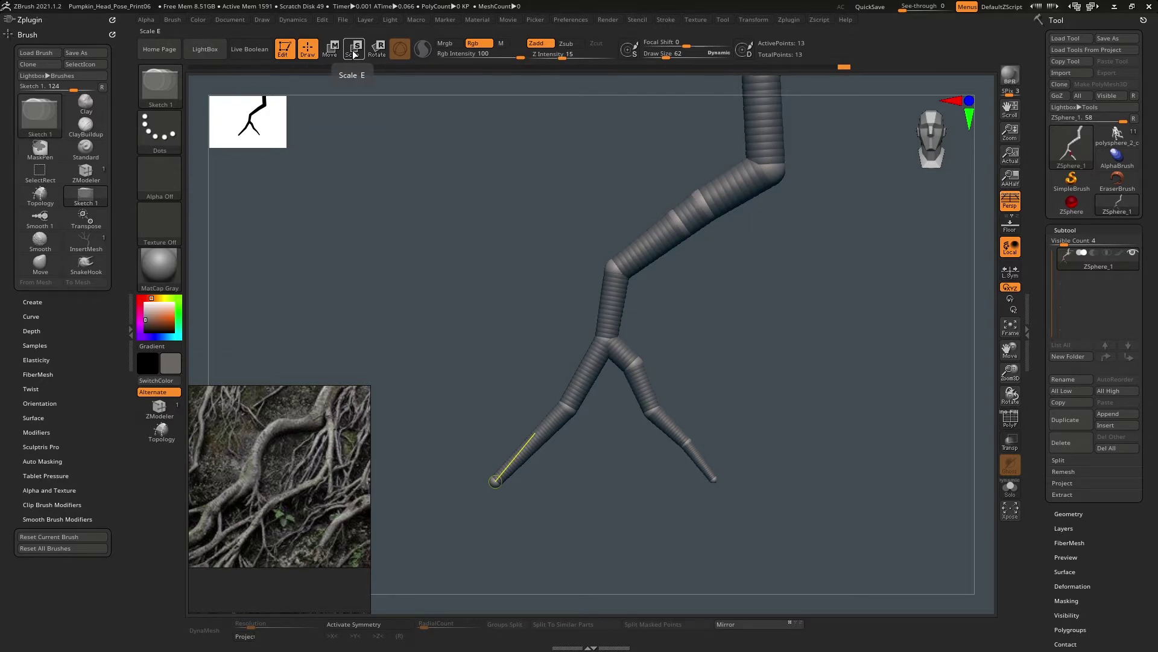
{"action": "left_click", "coordinate": [540, 439]}
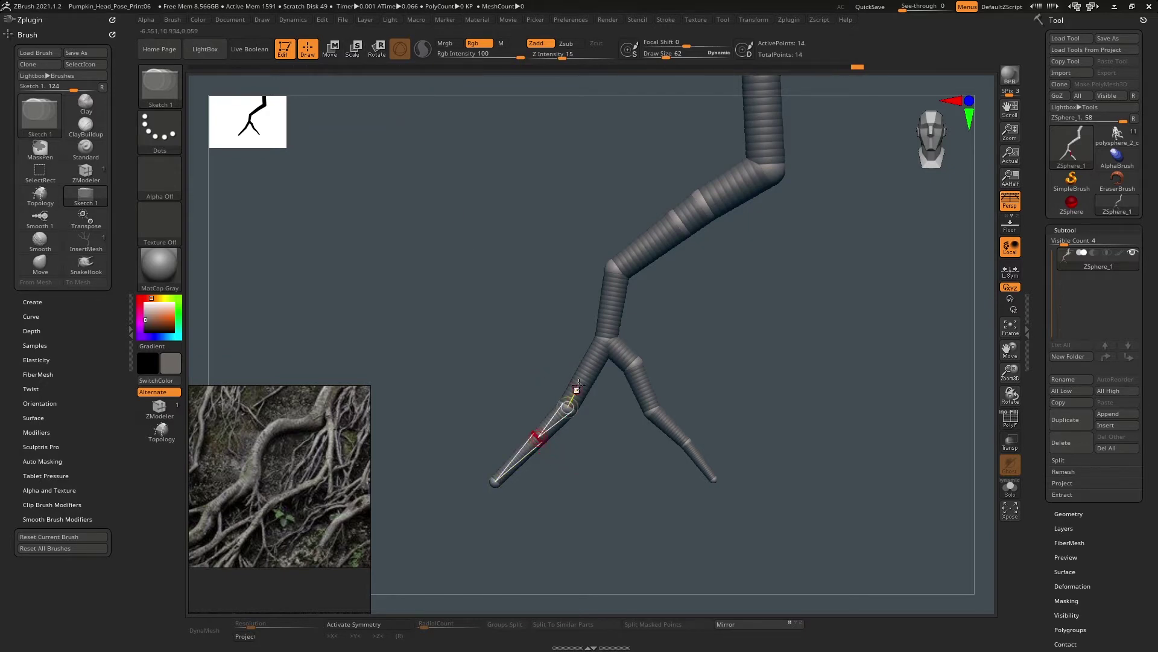
{"action": "left_click", "coordinate": [585, 374]}
{"action": "key", "text": "w"}
{"action": "left_click_drag", "start_coordinate": [586, 373], "coordinate": [569, 369]}
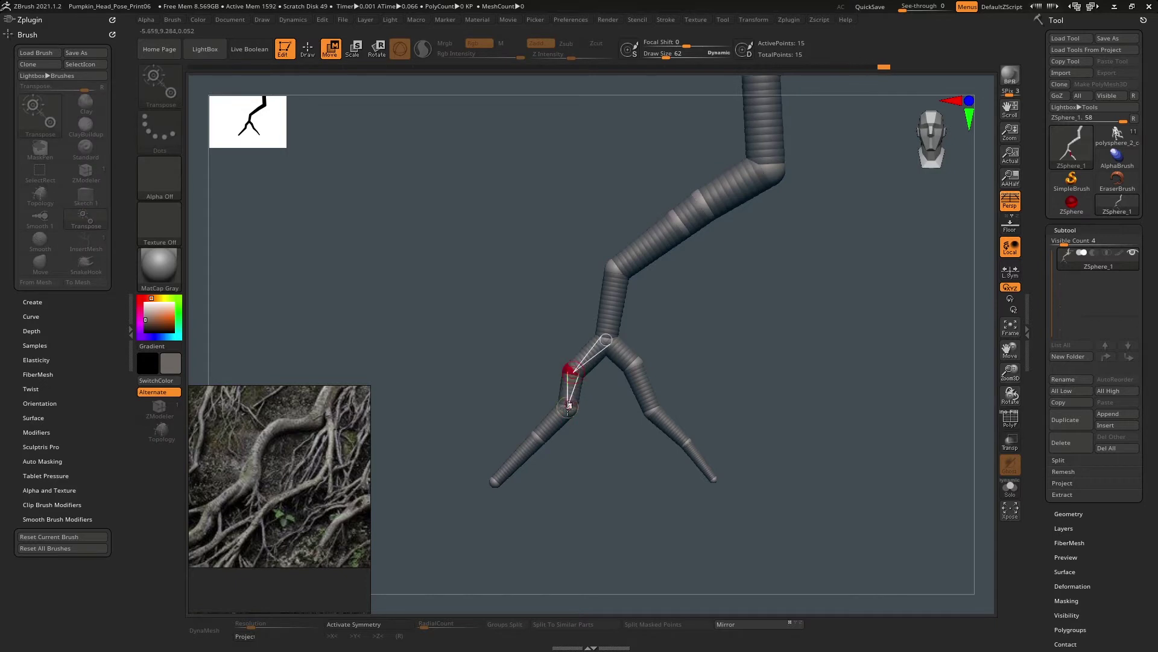
- Lower the left branch's joints and tip, and pull the joint below the fork back inward for a gentler curve
{"action": "left_click_drag", "start_coordinate": [568, 408], "coordinate": [487, 517]}
{"action": "left_click_drag", "start_coordinate": [519, 454], "coordinate": [514, 460]}
{"action": "left_click_drag", "start_coordinate": [565, 425], "coordinate": [564, 428]}
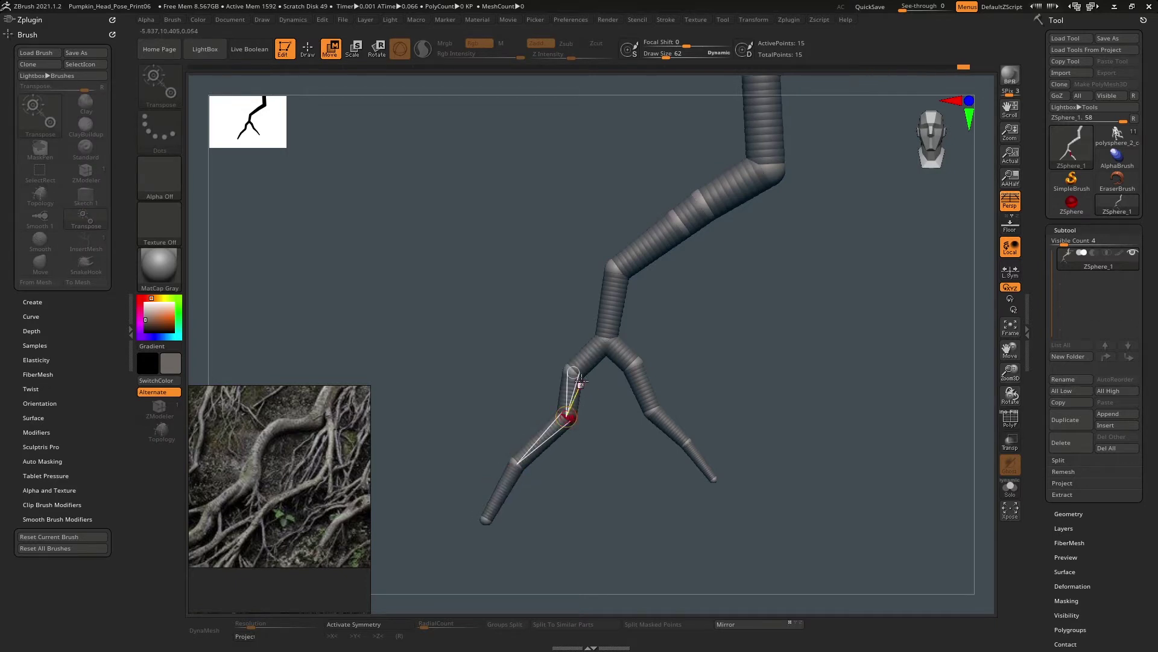
{"action": "left_click_drag", "start_coordinate": [570, 369], "coordinate": [585, 388]}
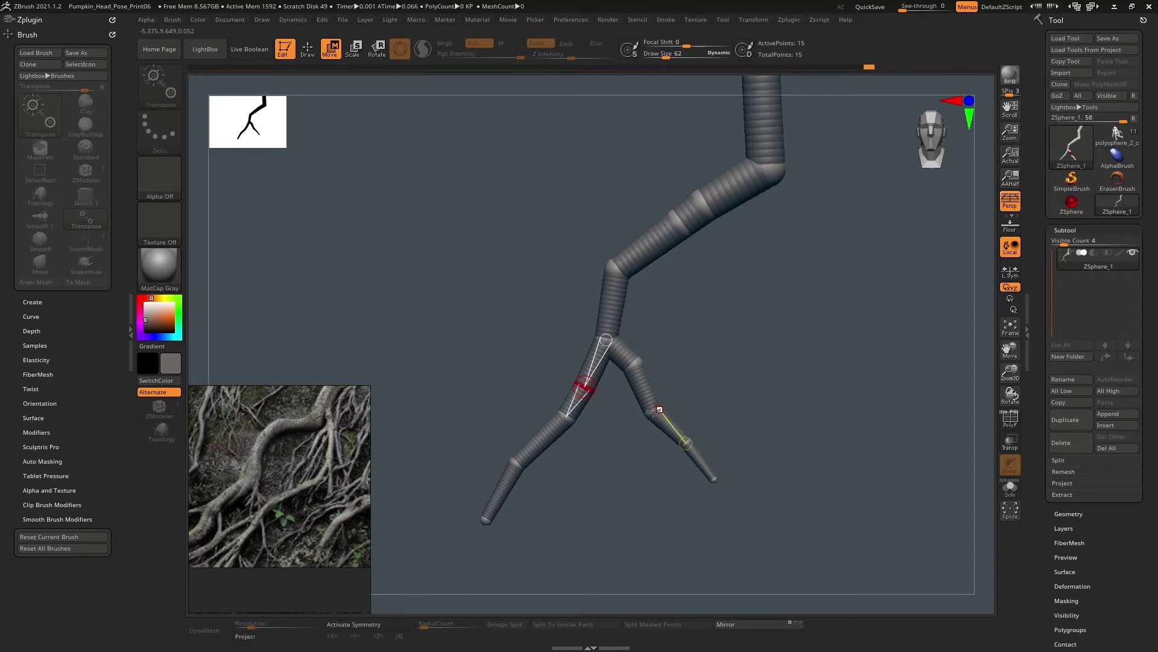
- Reposition the short right side branch's joints and tip so it arches outward and then drops downward
{"action": "left_click_drag", "start_coordinate": [653, 410], "coordinate": [650, 409]}
{"action": "left_click_drag", "start_coordinate": [633, 365], "coordinate": [638, 353]}
{"action": "left_click_drag", "start_coordinate": [649, 407], "coordinate": [661, 521]}
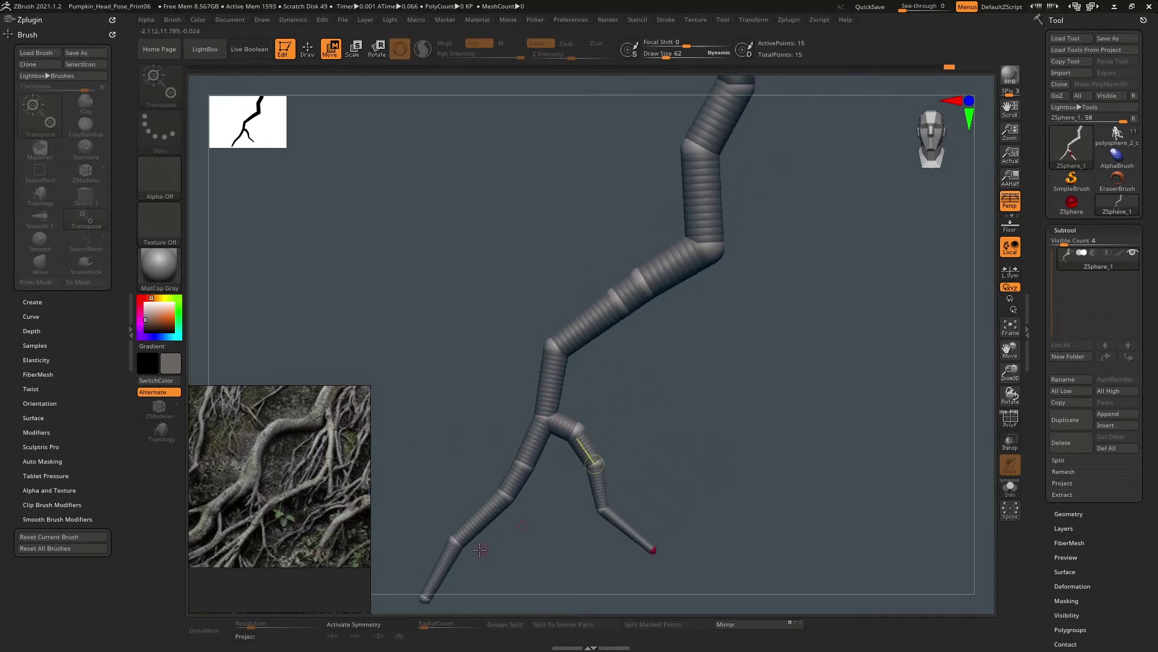
- Shift the main root's middle joints to form stepped bends below the vertical upper segment
{"action": "left_click_drag", "start_coordinate": [692, 356], "coordinate": [558, 384]}
{"action": "left_click_drag", "start_coordinate": [584, 337], "coordinate": [590, 329]}
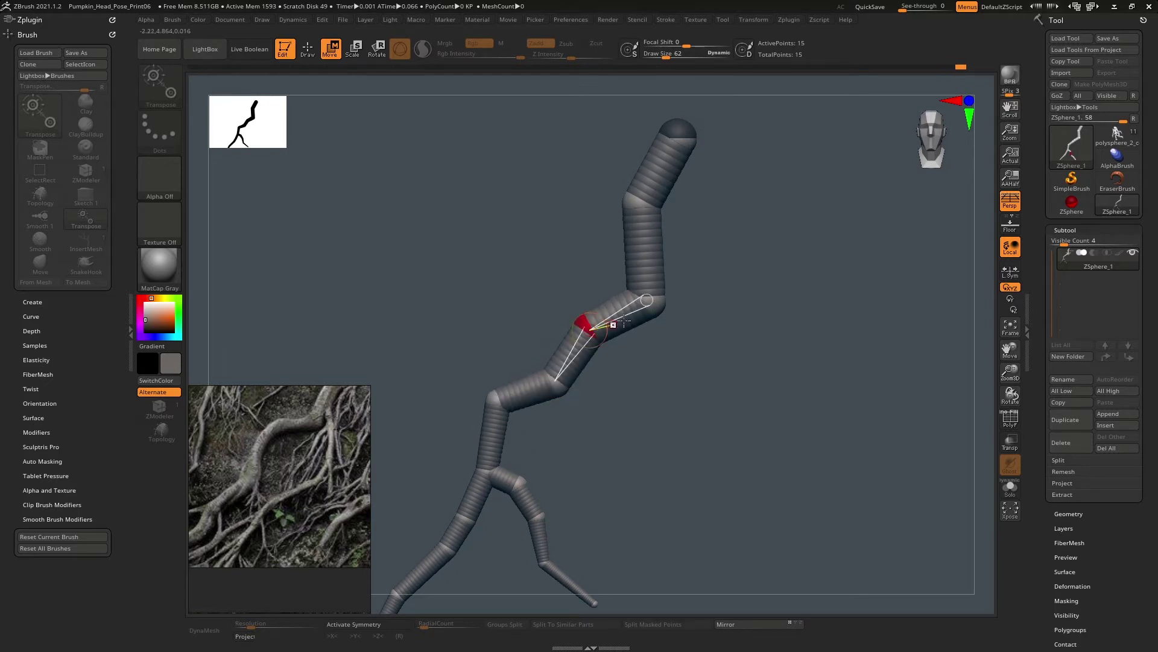
{"action": "mouse_move", "coordinate": [650, 304]}
{"action": "left_mouse_down"}
{"action": "mouse_move", "coordinate": [651, 334]}
{"action": "mouse_move", "coordinate": [679, 348]}
{"action": "mouse_move", "coordinate": [698, 320]}
{"action": "left_mouse_up"}
- Draw a child ZSphere at the joint below the vertical upper segment and pull it down to the right as a long second root
{"action": "key", "text": "q"}
{"action": "left_click", "coordinate": [653, 305]}
{"action": "key", "text": "w"}
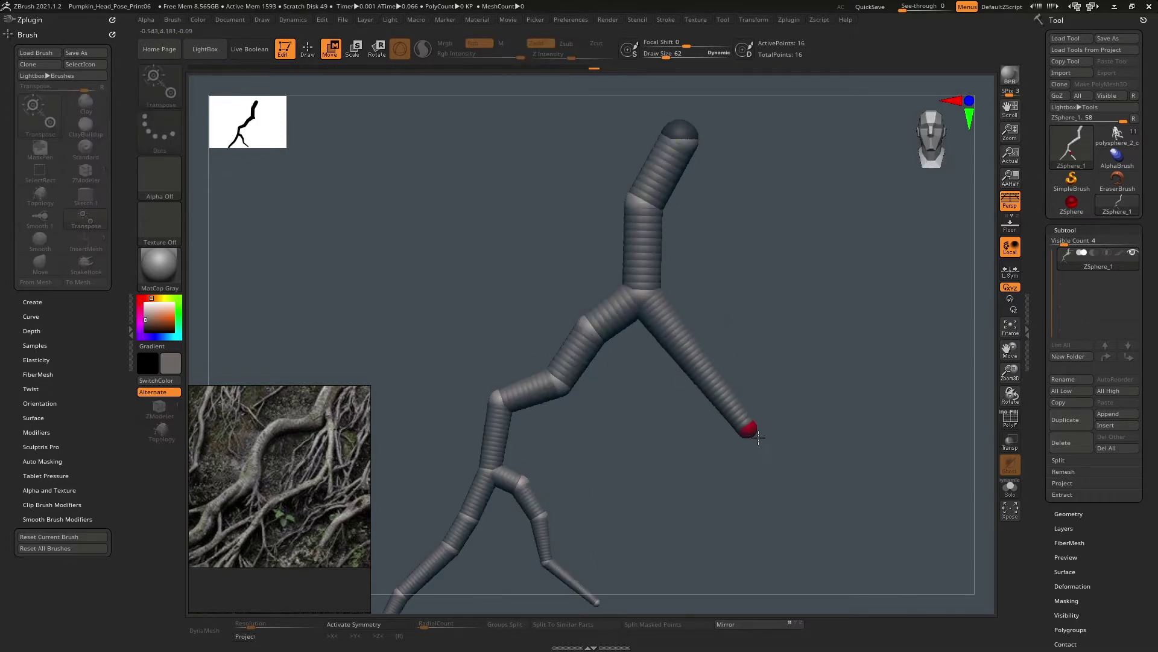
{"action": "left_click_drag", "start_coordinate": [758, 436], "coordinate": [799, 475]}
{"action": "left_click_drag", "start_coordinate": [787, 375], "coordinate": [717, 322], "text": "alt"}
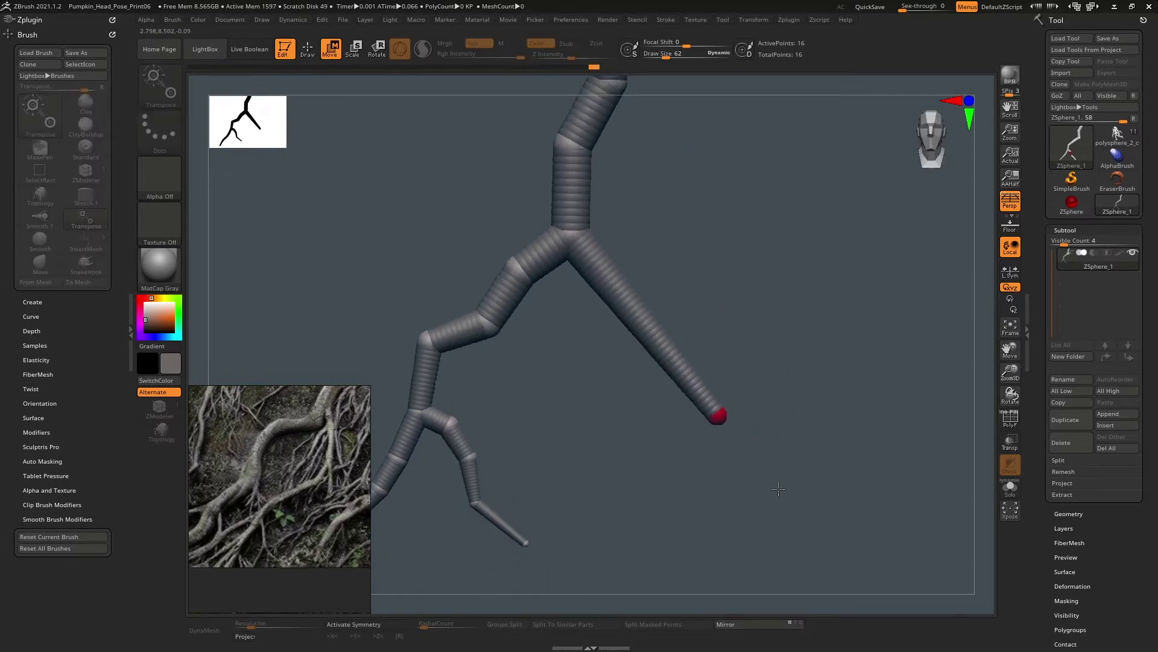
{"action": "left_click_drag", "start_coordinate": [723, 412], "coordinate": [748, 464]}
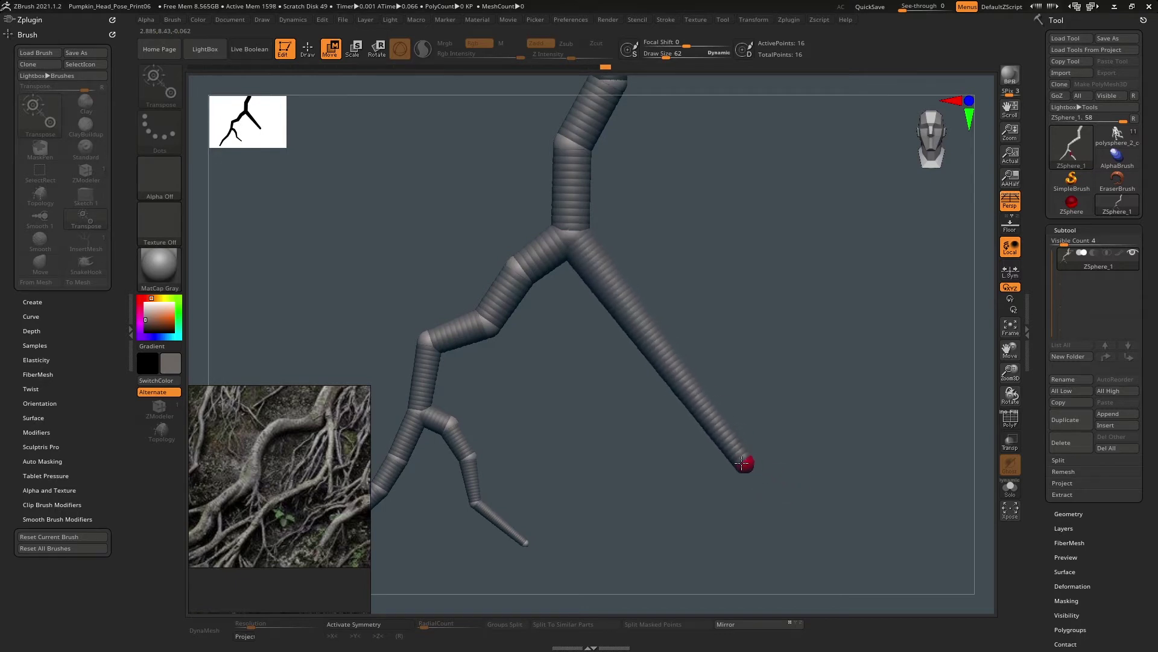
{"action": "mouse_move", "coordinate": [658, 344]}
{"action": "left_mouse_down"}
{"action": "mouse_move", "coordinate": [611, 307]}
{"action": "mouse_move", "coordinate": [735, 485]}
{"action": "left_mouse_up"}
{"action": "key", "text": "q"}
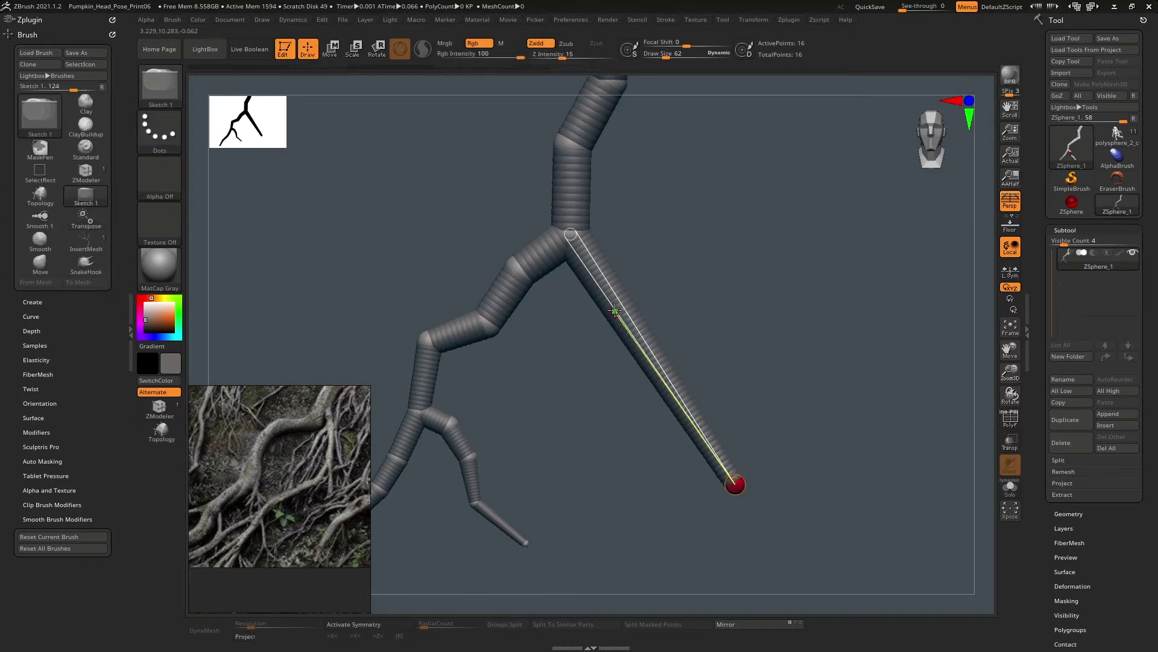
{"action": "left_click", "coordinate": [678, 398]}
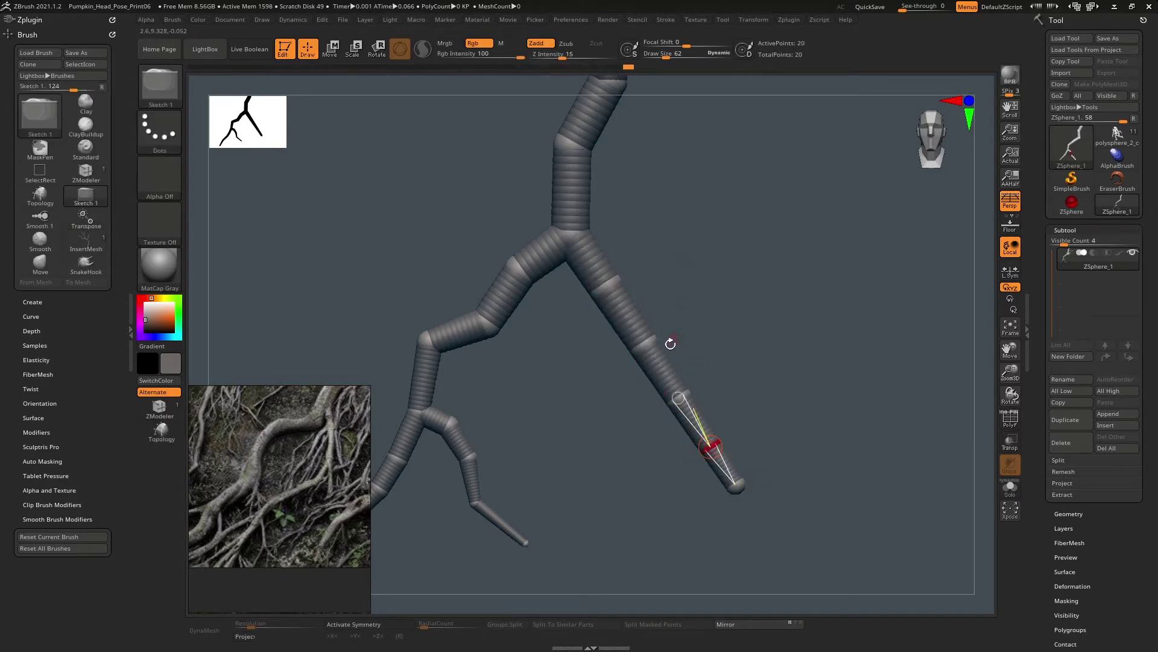
{"action": "key", "text": "ctrl+z"}
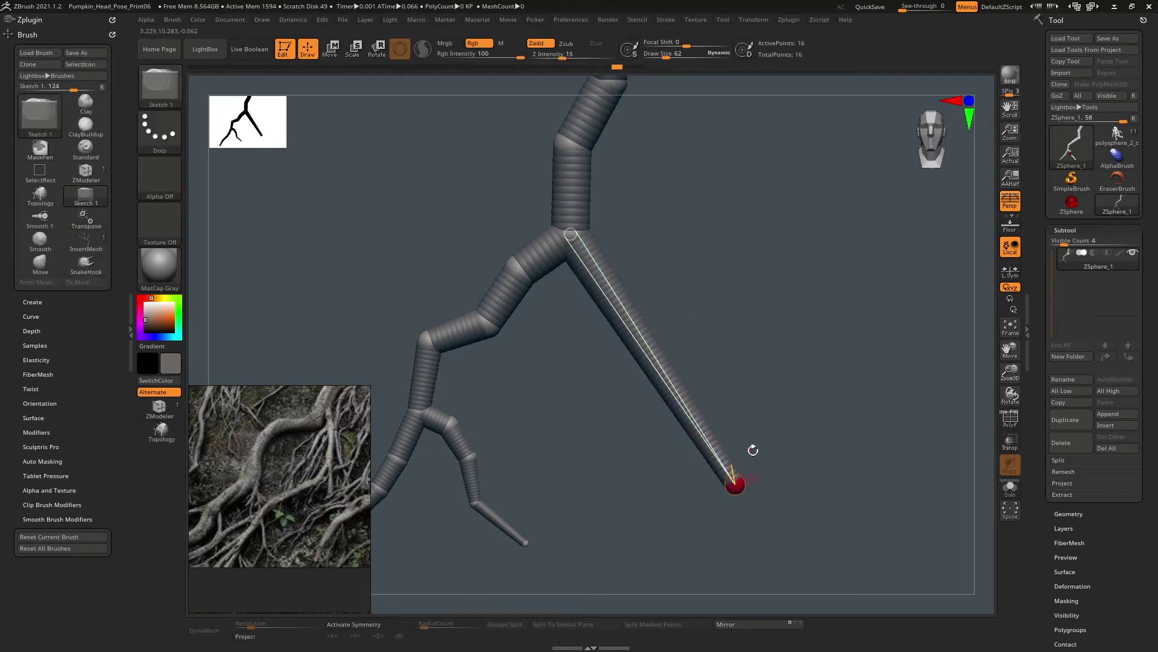
- Scale down the tip of the new right root and insert four joints along its length
{"action": "key", "text": "e"}
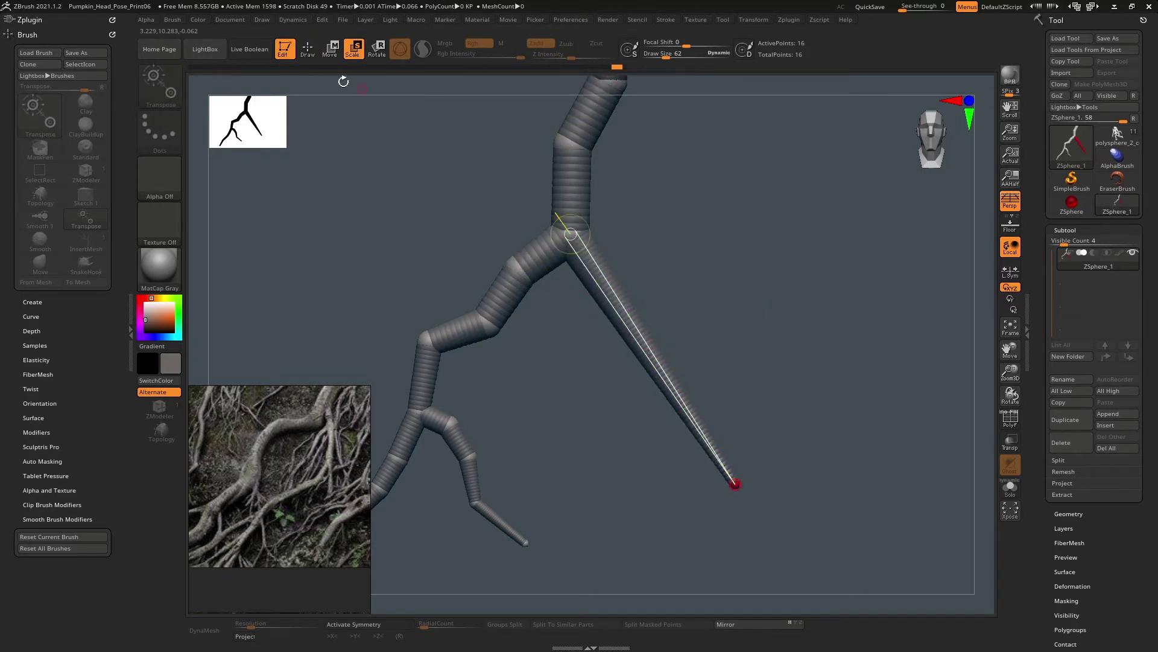
{"action": "key", "text": "q"}
{"action": "left_click", "coordinate": [608, 281]}
{"action": "left_click", "coordinate": [640, 332]}
{"action": "left_click", "coordinate": [670, 384]}
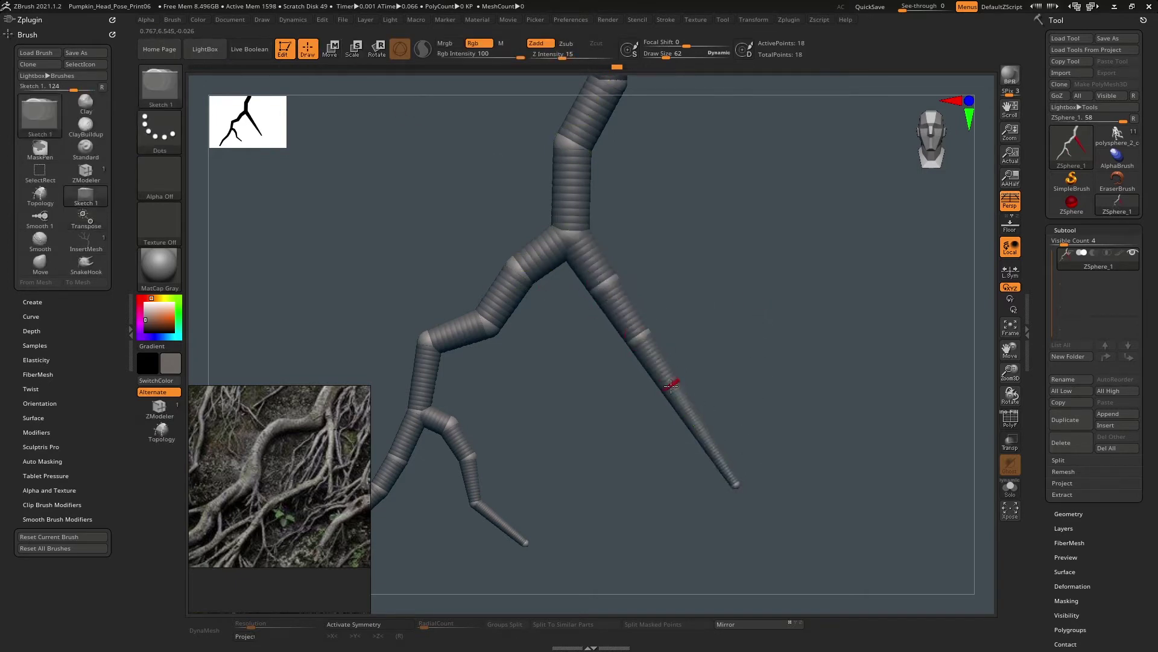
{"action": "left_click", "coordinate": [701, 434]}
- Offset the right root's joints alternately outward and inward so it winds down to its tip
{"action": "key", "text": "w"}
{"action": "left_click_drag", "start_coordinate": [612, 281], "coordinate": [629, 279]}
{"action": "mouse_move", "coordinate": [675, 384]}
{"action": "left_mouse_down"}
{"action": "mouse_move", "coordinate": [669, 393]}
{"action": "mouse_move", "coordinate": [694, 381]}
{"action": "left_mouse_up"}
{"action": "left_click_drag", "start_coordinate": [696, 439], "coordinate": [680, 461]}
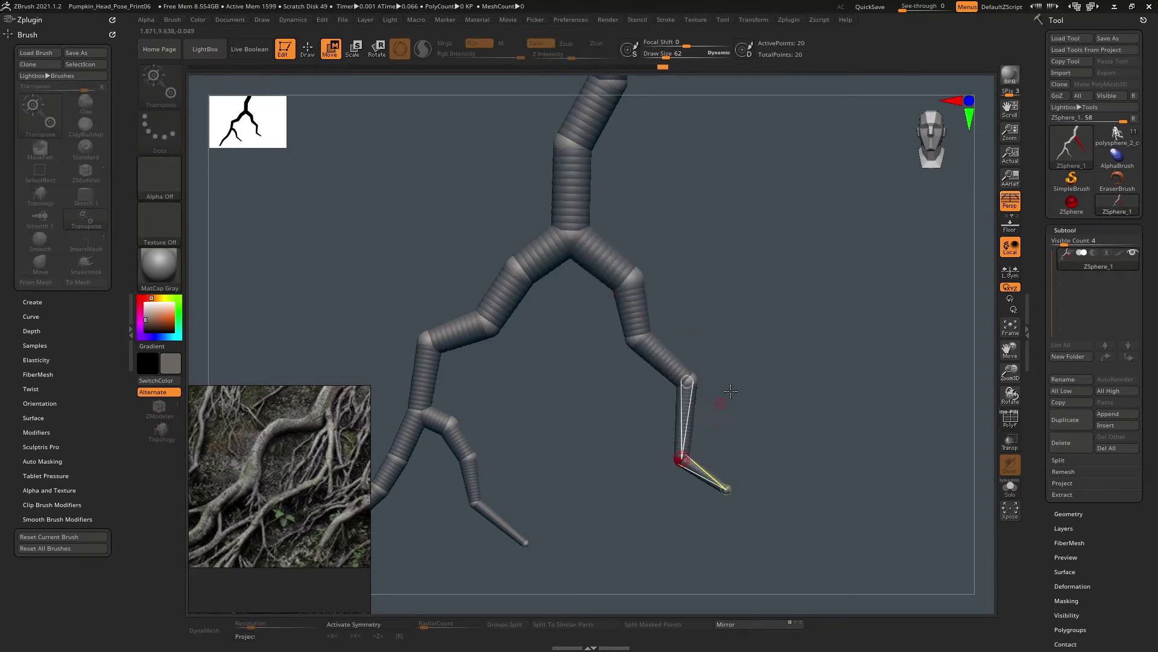
- Adjust the left root's bends, lowering the joint above its lower fork
{"action": "left_click_drag", "start_coordinate": [741, 374], "coordinate": [695, 329], "text": "alt"}
{"action": "left_click_drag", "start_coordinate": [676, 241], "coordinate": [685, 310], "text": "alt"}
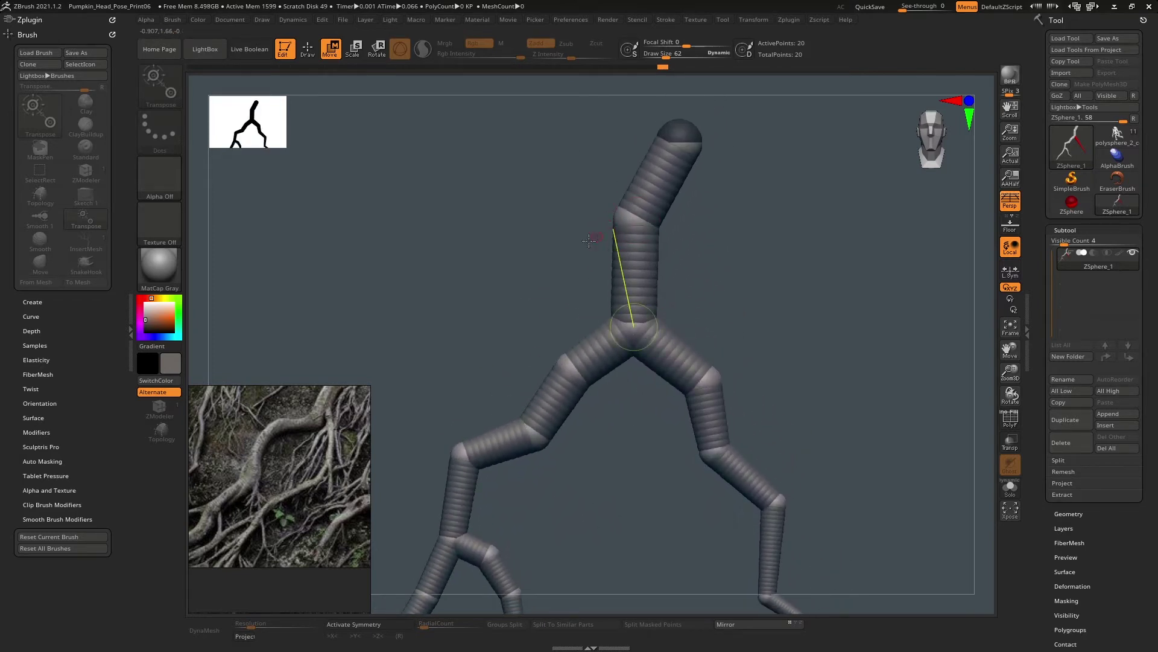
{"action": "left_click_drag", "start_coordinate": [569, 252], "coordinate": [584, 348], "text": "alt"}
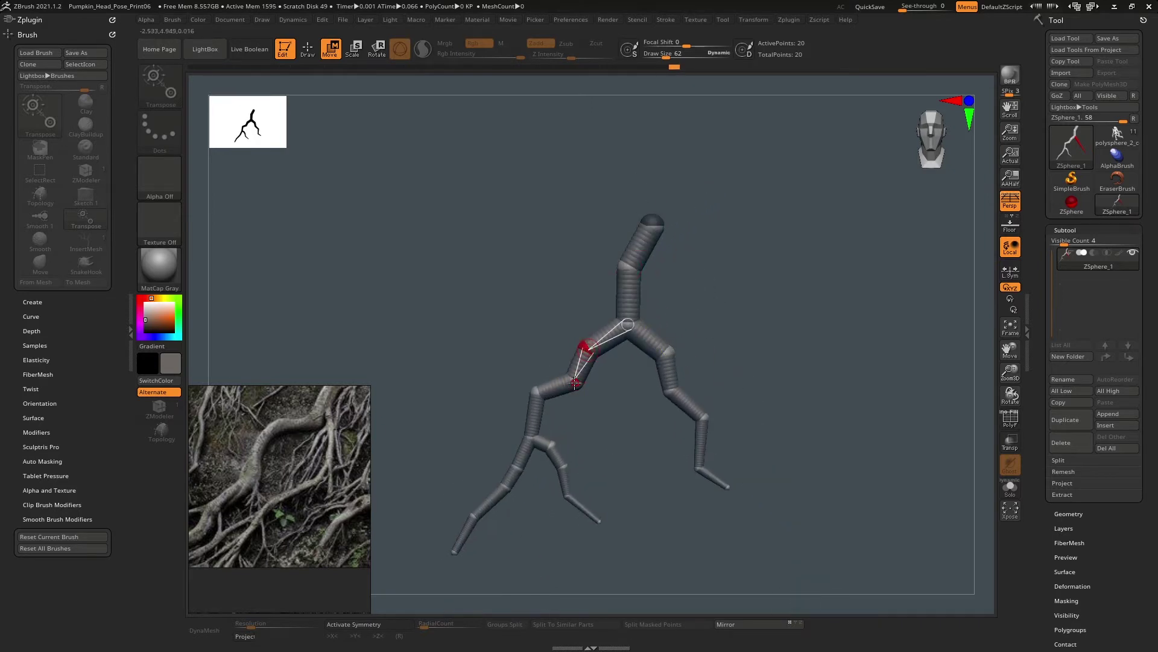
{"action": "left_click_drag", "start_coordinate": [537, 391], "coordinate": [537, 407]}
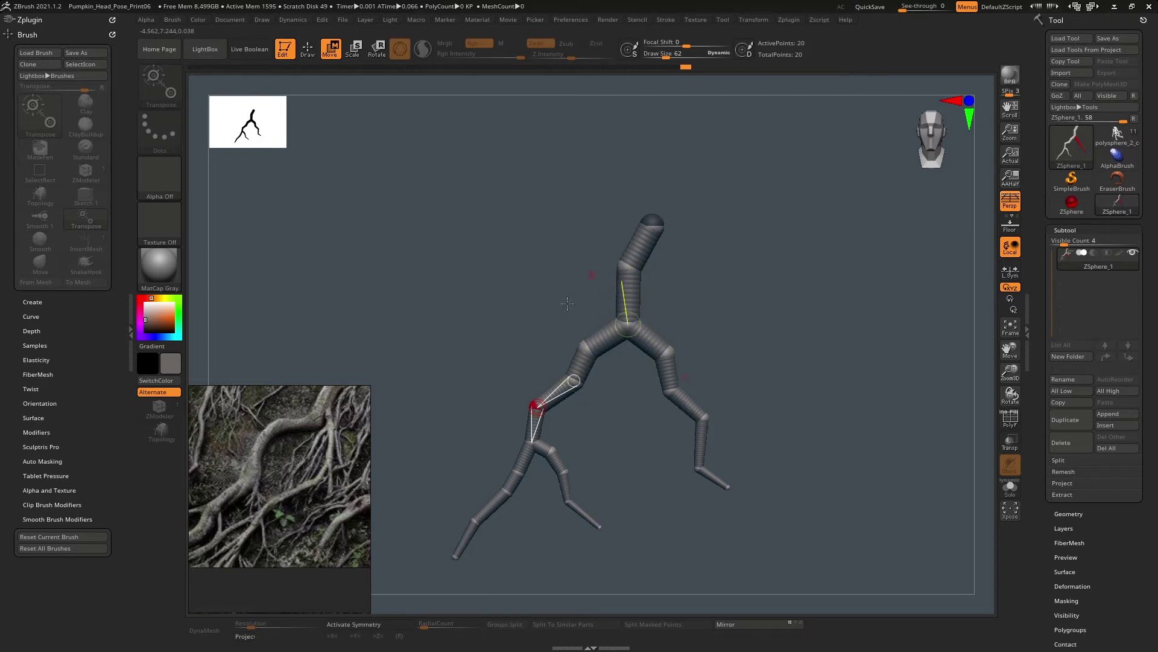
- Extend the root's top end upward and shift the joint below it up slightly to smooth the trunk's bend
{"action": "mouse_move", "coordinate": [679, 260]}
{"action": "left_mouse_down", "text": "alt"}
{"action": "mouse_move", "coordinate": [648, 294]}
{"action": "mouse_move", "coordinate": [656, 352]}
{"action": "mouse_move", "coordinate": [667, 281]}
{"action": "left_mouse_up", "text": "alt"}
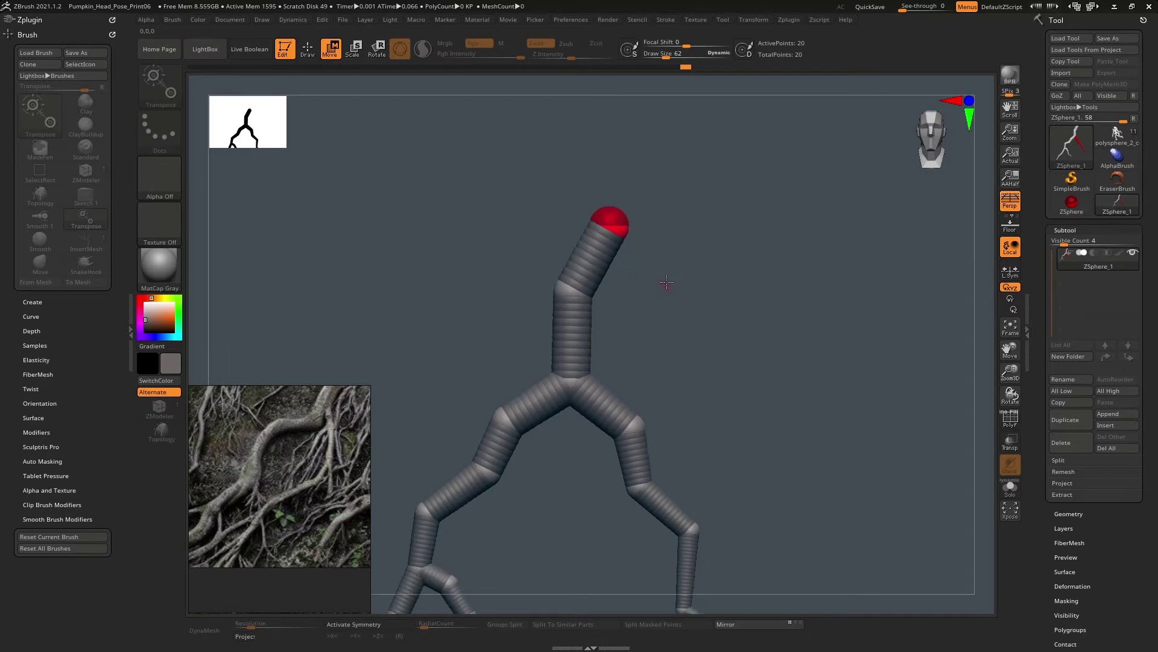
{"action": "left_click_drag", "start_coordinate": [610, 224], "coordinate": [628, 187]}
{"action": "left_click_drag", "start_coordinate": [573, 291], "coordinate": [582, 280]}
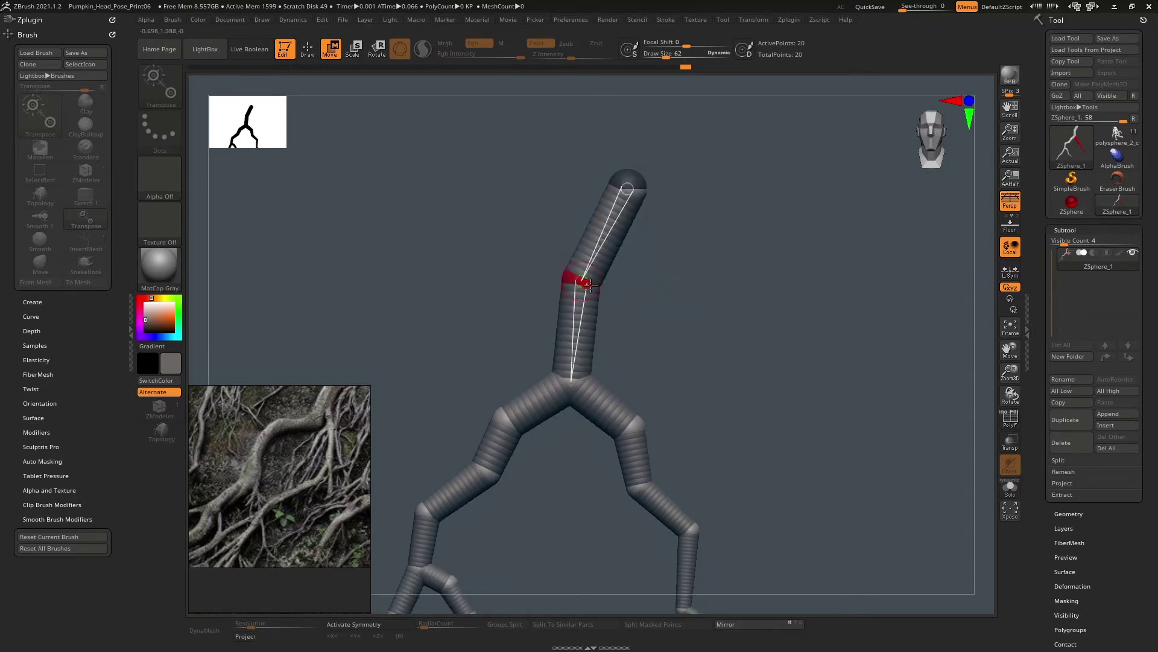
- From a side angle, offset two joints of the right root in opposite depth directions
{"action": "mouse_move", "coordinate": [754, 375]}
{"action": "left_mouse_down"}
{"action": "mouse_move", "coordinate": [787, 338]}
{"action": "mouse_move", "coordinate": [778, 356]}
{"action": "mouse_move", "coordinate": [741, 345]}
{"action": "mouse_move", "coordinate": [784, 347]}
{"action": "mouse_move", "coordinate": [757, 355]}
{"action": "left_mouse_up"}
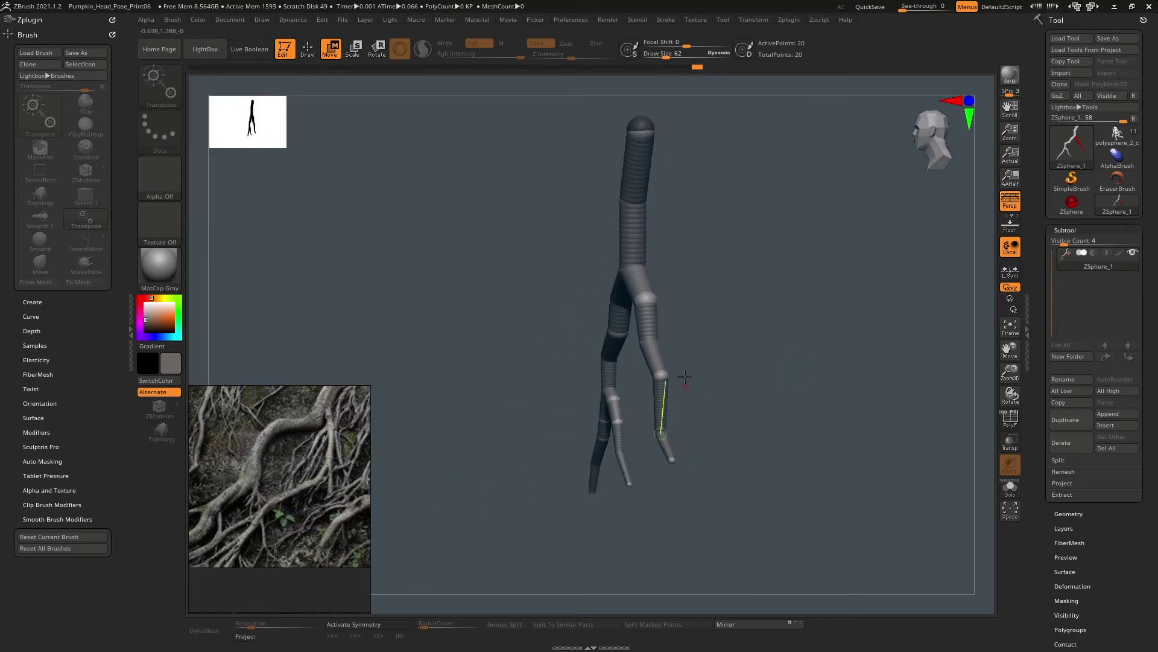
{"action": "left_click_drag", "start_coordinate": [663, 377], "coordinate": [644, 380]}
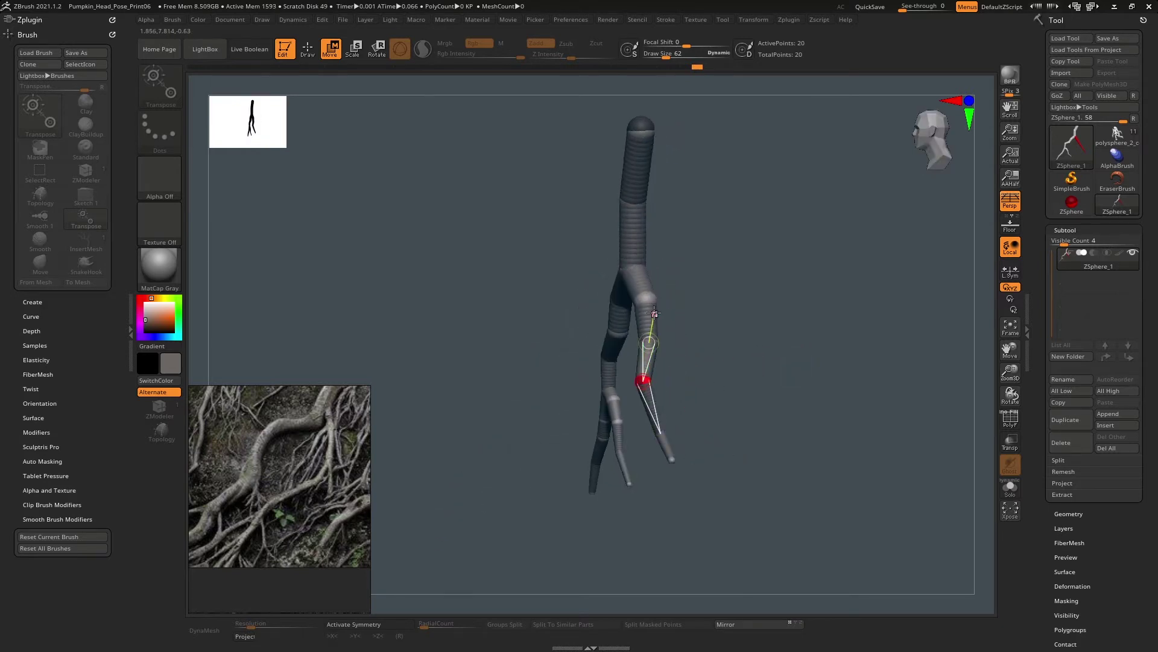
{"action": "left_click_drag", "start_coordinate": [646, 298], "coordinate": [657, 300]}
- In side view, offset the left root's joints and tip forward and backward so the root winds in depth
{"action": "left_click_drag", "start_coordinate": [689, 342], "coordinate": [753, 335]}
{"action": "left_click_drag", "start_coordinate": [662, 362], "coordinate": [645, 364]}
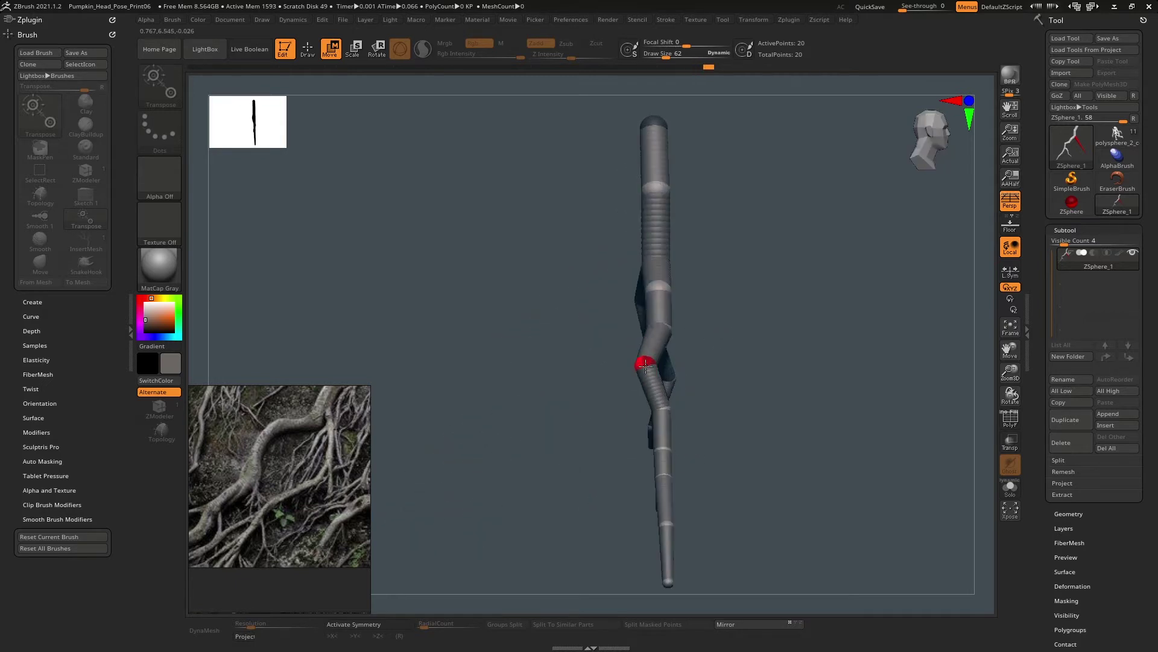
{"action": "left_click_drag", "start_coordinate": [663, 410], "coordinate": [671, 455]}
{"action": "left_click_drag", "start_coordinate": [674, 523], "coordinate": [661, 522]}
{"action": "left_click_drag", "start_coordinate": [671, 477], "coordinate": [662, 477]}
{"action": "left_click_drag", "start_coordinate": [661, 579], "coordinate": [668, 584]}
- In side view, offset the joint just below the main fork and the trunk joint above it in opposite directions
{"action": "left_click_drag", "start_coordinate": [701, 513], "coordinate": [689, 580], "text": "alt"}
{"action": "left_click_drag", "start_coordinate": [648, 349], "coordinate": [659, 352]}
{"action": "left_click_drag", "start_coordinate": [646, 245], "coordinate": [620, 251]}
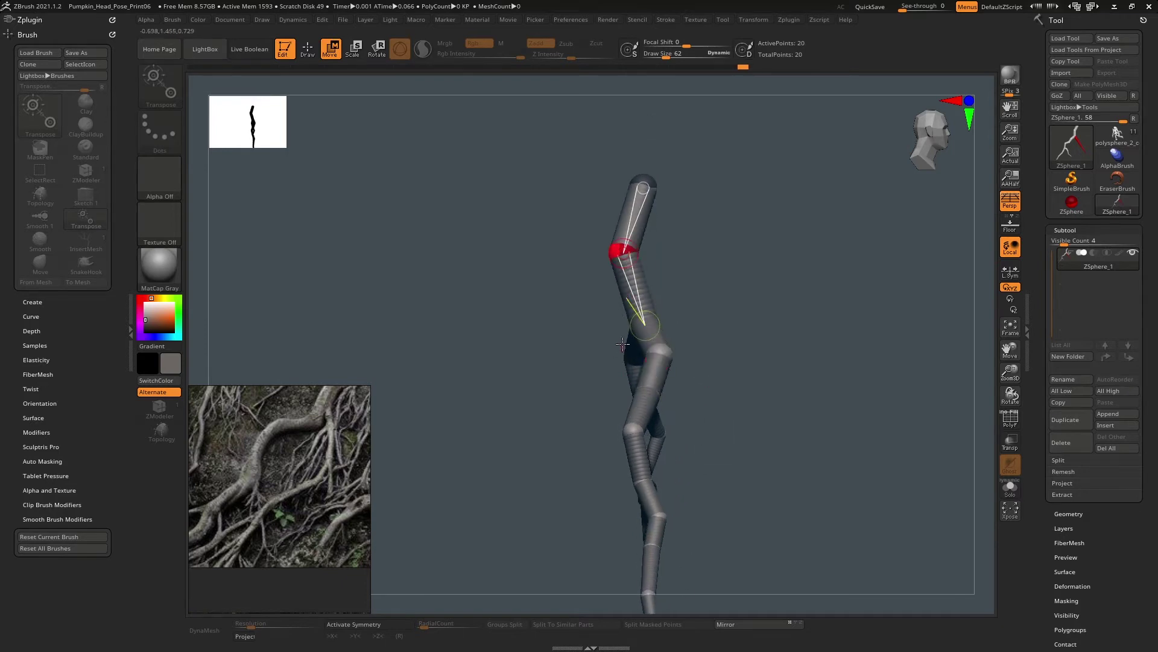
- Enlarge the silhouette thumbnail to size 311 and return to the front view of the root
{"action": "left_click_drag", "start_coordinate": [694, 311], "coordinate": [462, 323]}
{"action": "left_click_drag", "start_coordinate": [563, 339], "coordinate": [432, 247]}
{"action": "left_click_drag", "start_coordinate": [287, 141], "coordinate": [397, 222]}
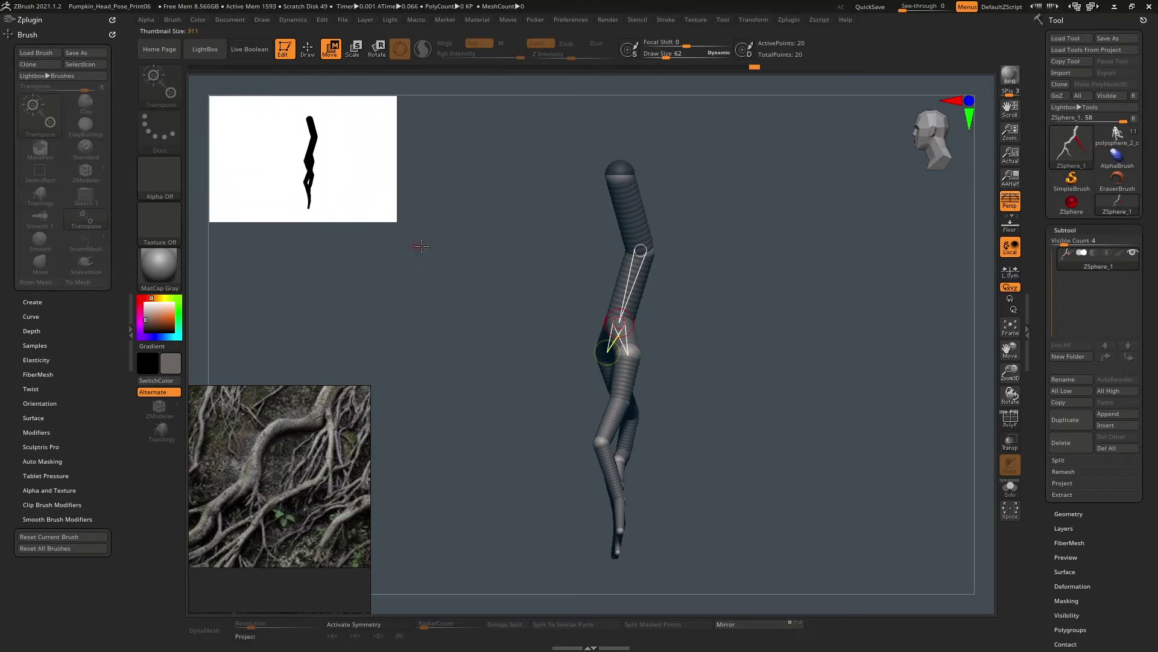
{"action": "left_click_drag", "start_coordinate": [663, 362], "coordinate": [786, 288], "text": "shift"}
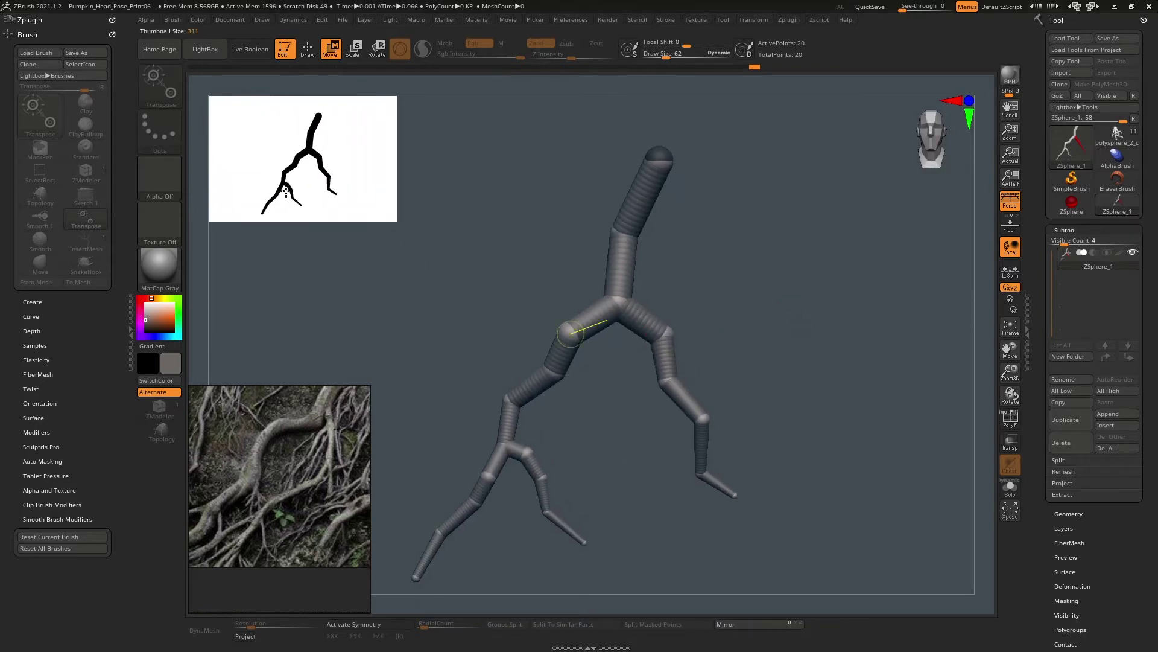
- In side view, reposition the joints of the left root and the main fork in depth so the root bends more naturally
{"action": "left_click_drag", "start_coordinate": [824, 370], "coordinate": [657, 362]}
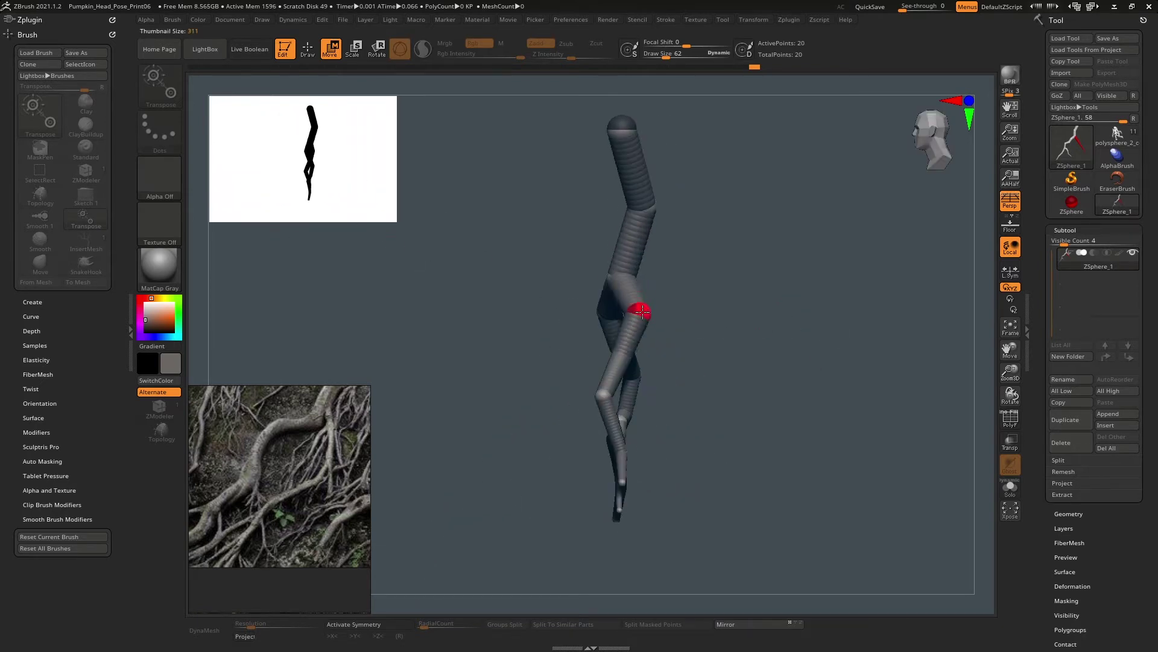
{"action": "left_click_drag", "start_coordinate": [603, 396], "coordinate": [605, 351]}
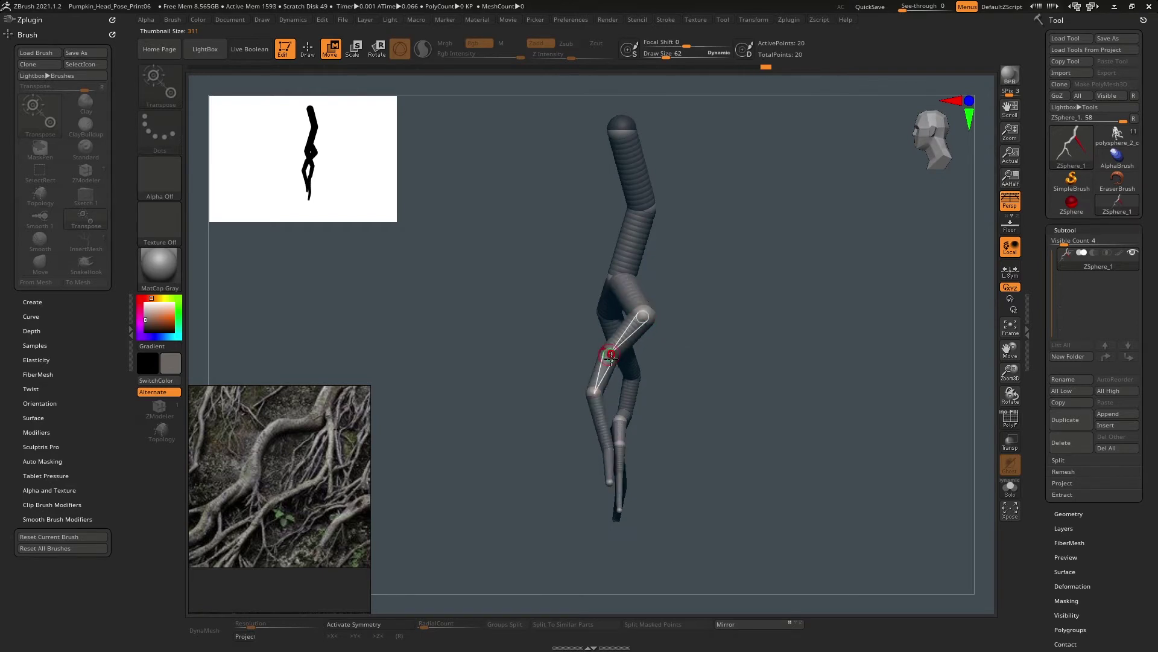
{"action": "left_click_drag", "start_coordinate": [702, 405], "coordinate": [778, 406]}
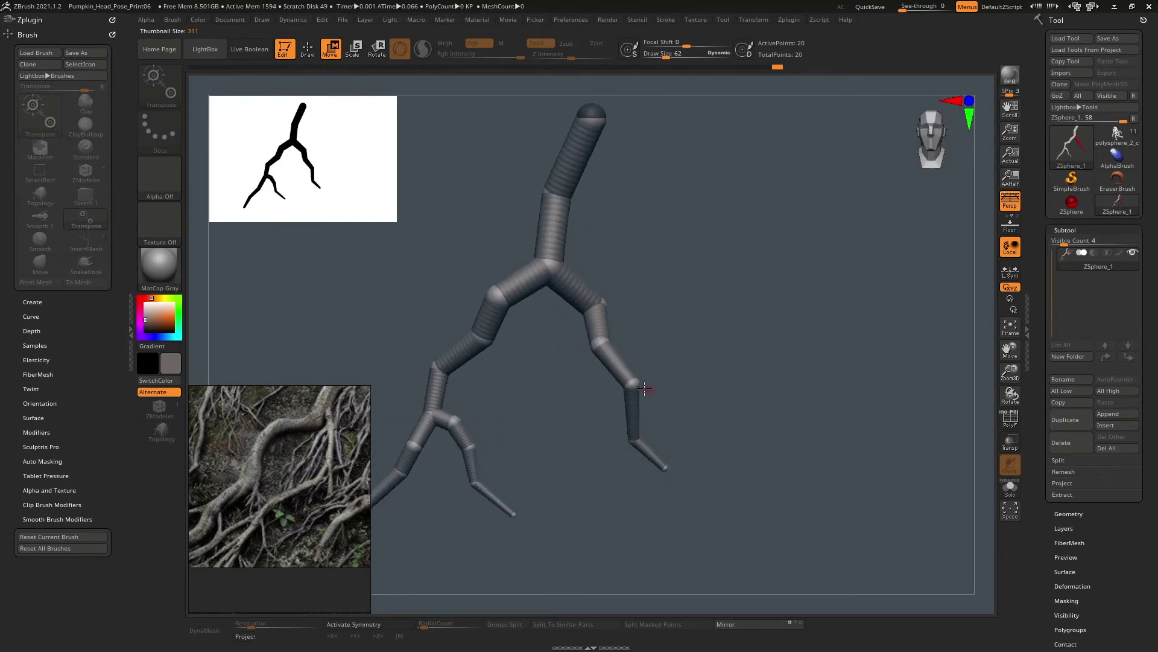
{"action": "left_click_drag", "start_coordinate": [617, 398], "coordinate": [613, 398]}
{"action": "left_click_drag", "start_coordinate": [721, 395], "coordinate": [645, 392]}
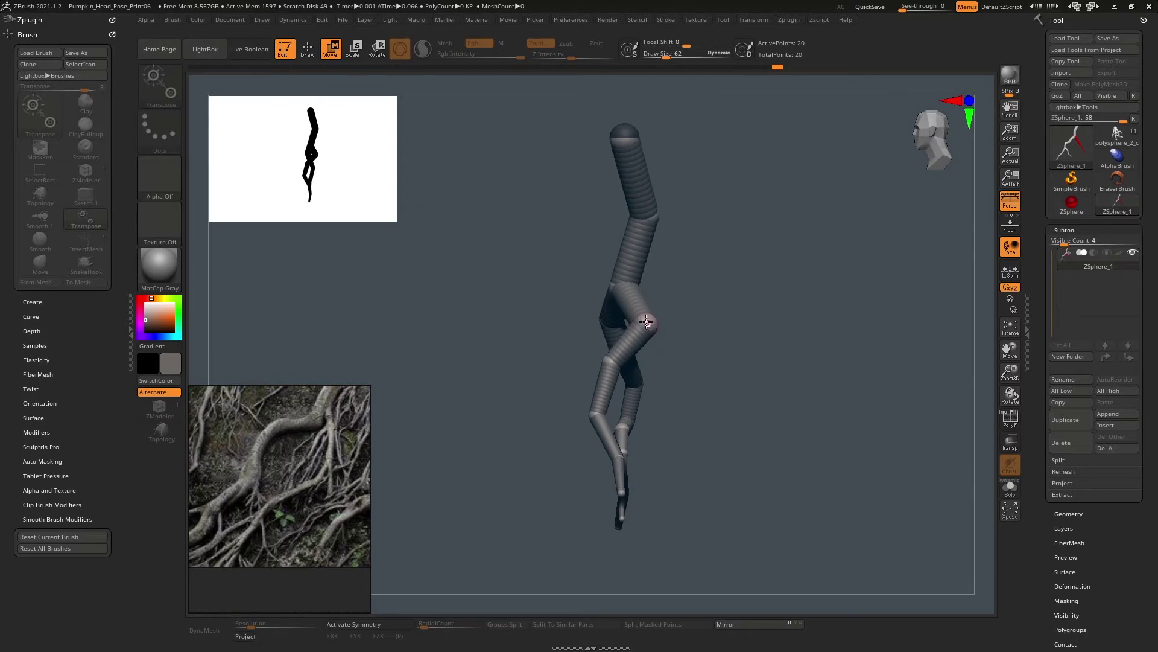
{"action": "left_click_drag", "start_coordinate": [646, 320], "coordinate": [630, 333]}
{"action": "left_click_drag", "start_coordinate": [631, 281], "coordinate": [644, 233]}
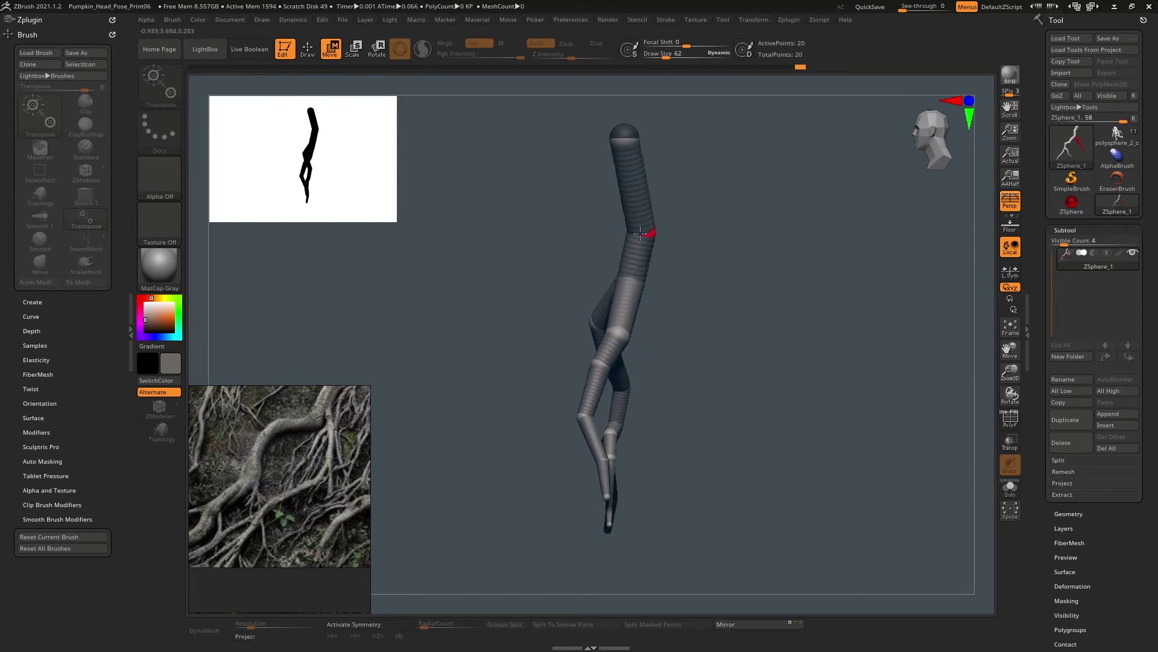
- Insert two ZSphere joints into the trunk, above and below its bend, and offset both in side view
{"action": "key", "text": "q"}
{"action": "left_click", "coordinate": [634, 186]}
{"action": "left_click", "coordinate": [635, 264]}
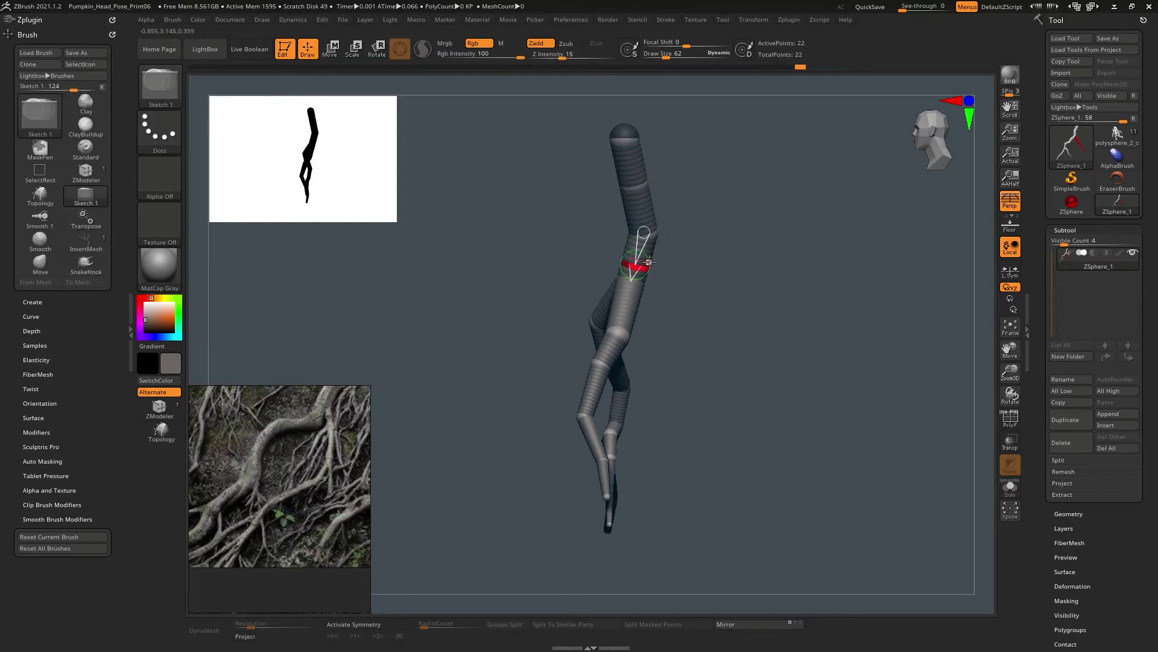
{"action": "key", "text": "w"}
{"action": "left_click_drag", "start_coordinate": [632, 257], "coordinate": [650, 235]}
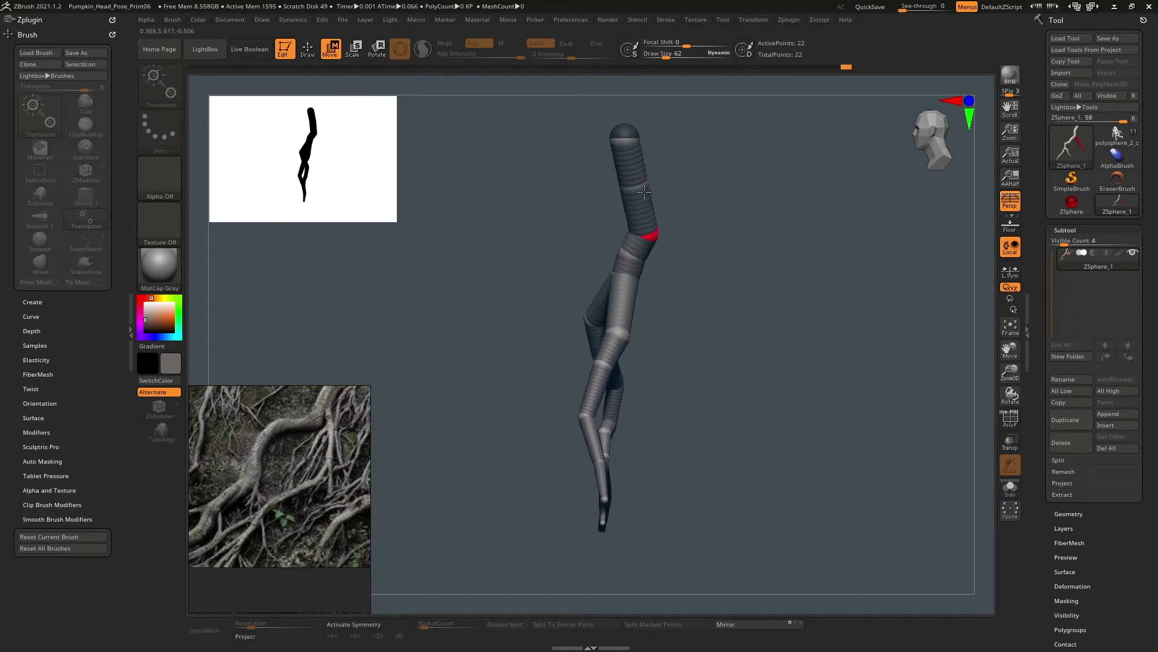
{"action": "left_click_drag", "start_coordinate": [637, 187], "coordinate": [648, 184]}
- Preview the root's adaptive skin mesh from the front view
{"action": "left_click_drag", "start_coordinate": [681, 293], "coordinate": [730, 305]}
{"action": "left_click_drag", "start_coordinate": [801, 315], "coordinate": [812, 386], "text": "alt"}
{"action": "left_click_drag", "start_coordinate": [811, 385], "coordinate": [826, 362], "text": "alt"}
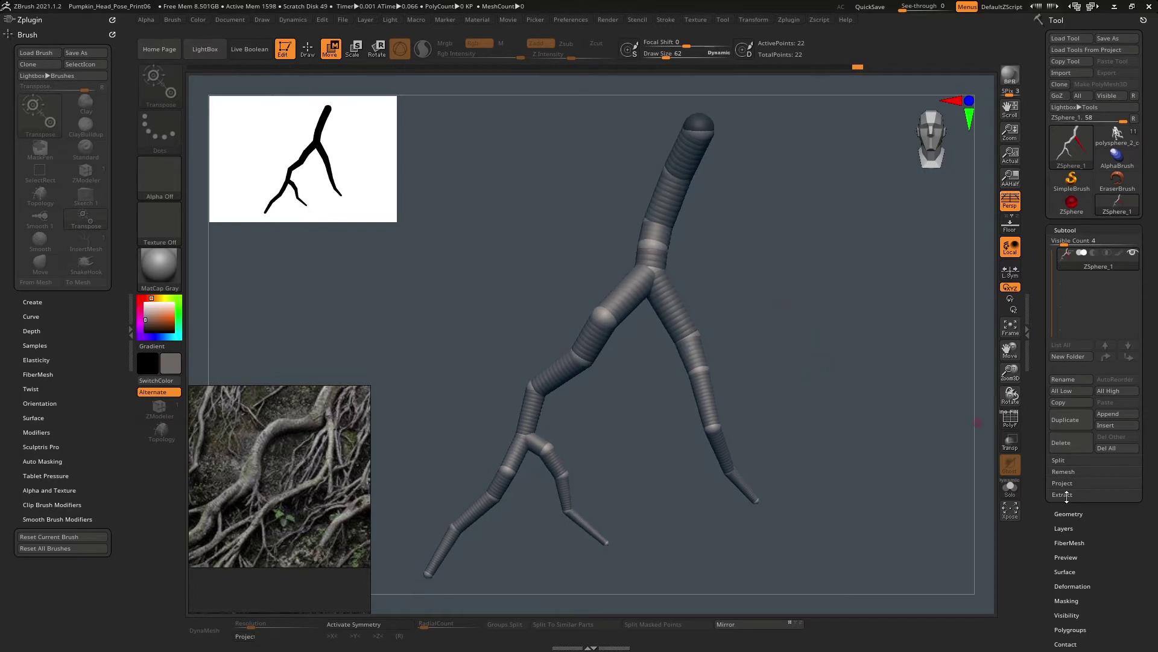
{"action": "left_click_drag", "start_coordinate": [1044, 527], "coordinate": [1044, 184]}
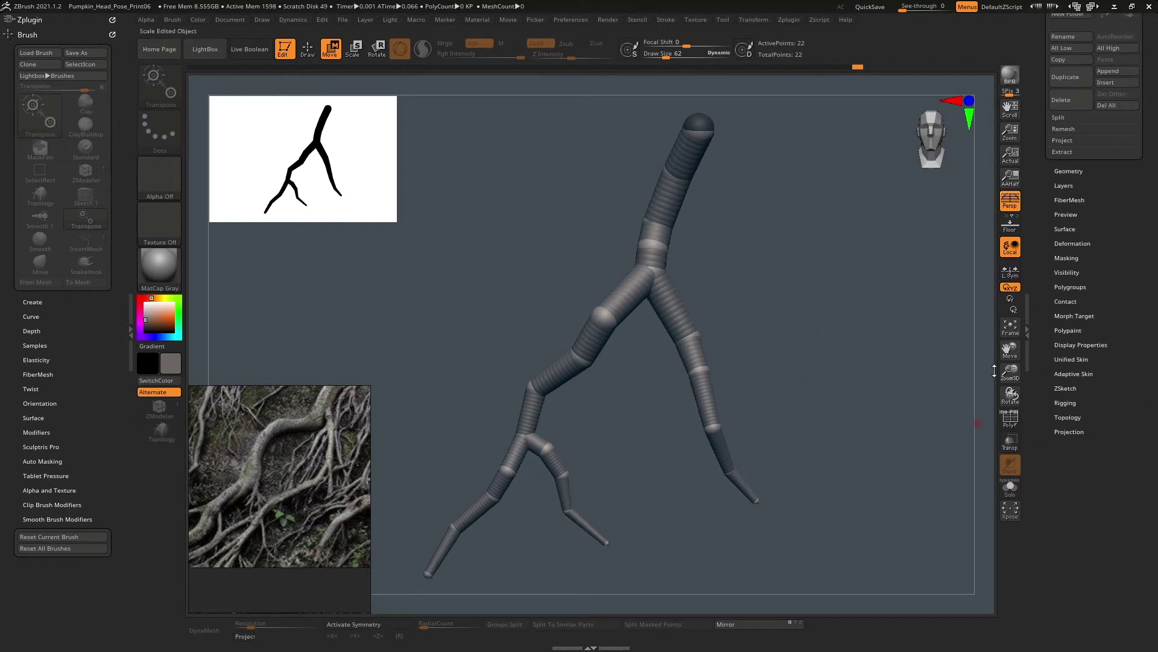
{"action": "left_click", "coordinate": [1070, 375]}
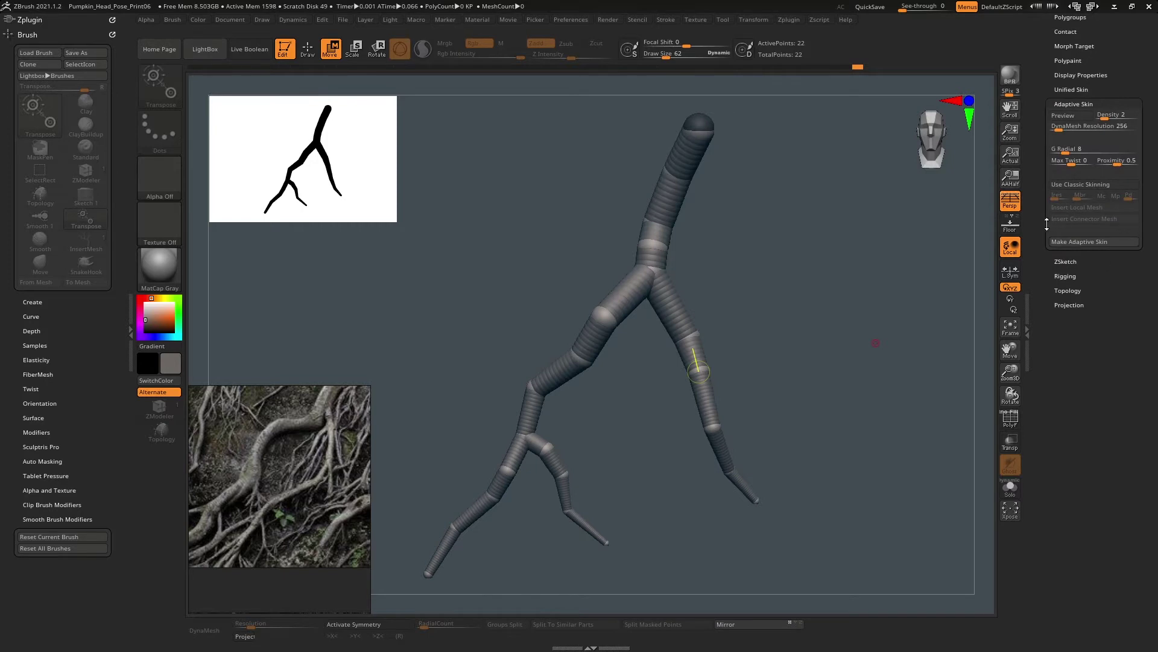
{"action": "left_click_drag", "start_coordinate": [1047, 225], "coordinate": [1048, 408]}
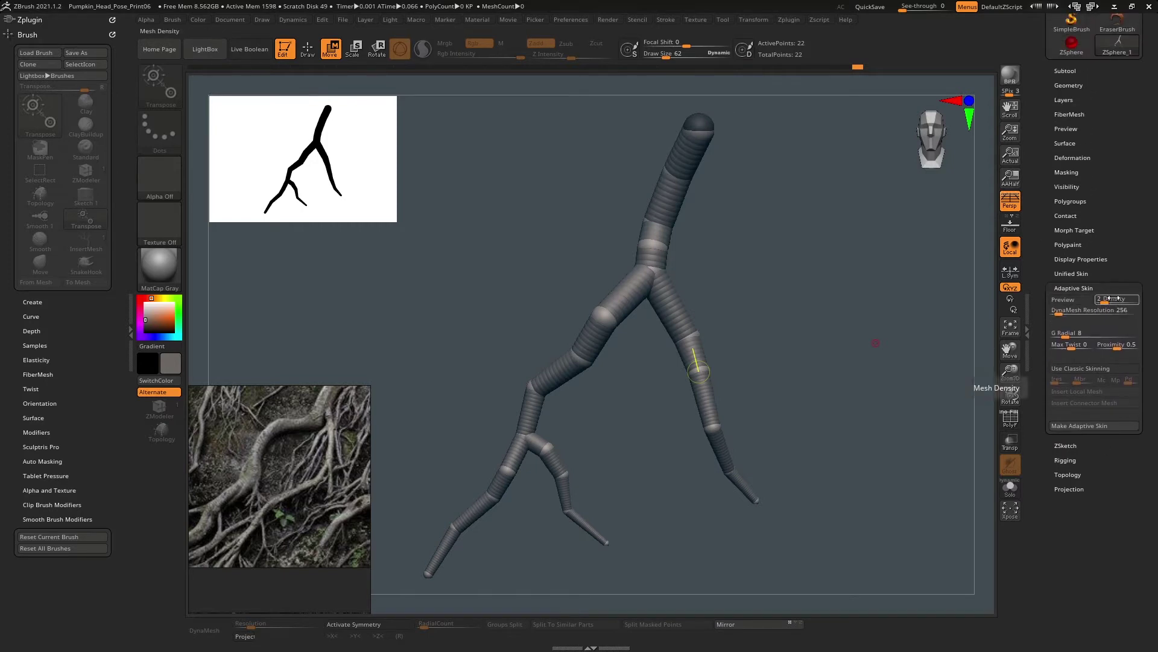
{"action": "left_click", "coordinate": [1068, 300]}
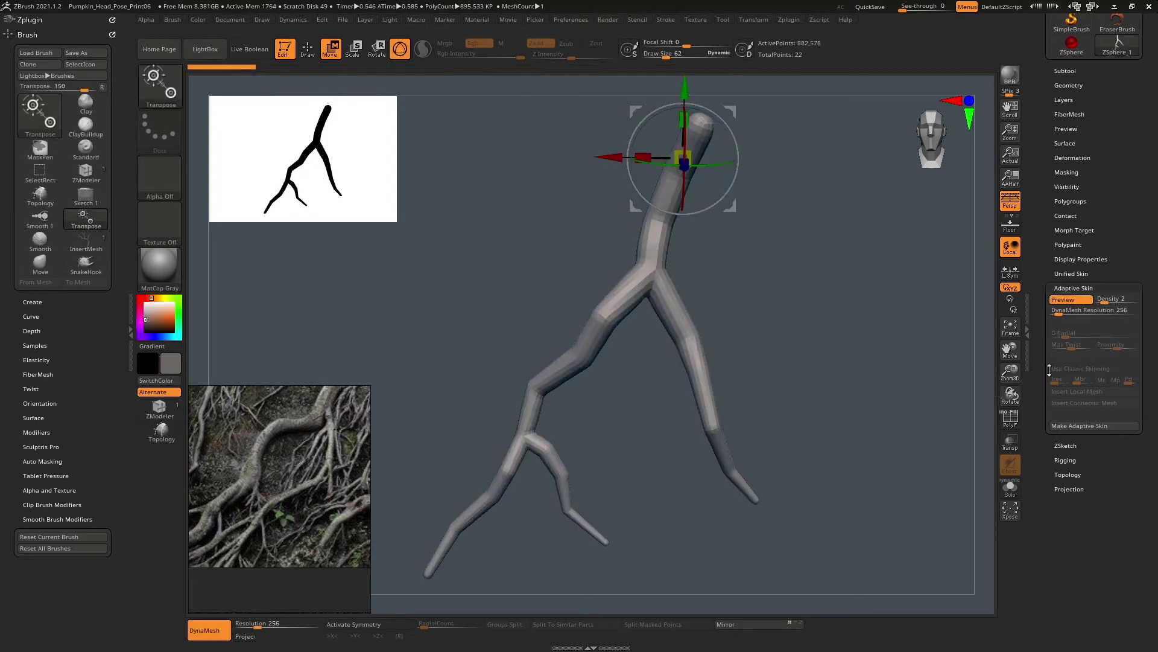
- Display the polygon wireframe and preview the adaptive skin again with Density 1 and DynaMesh Resolution 0
{"action": "left_click", "coordinate": [1016, 423]}
{"action": "left_click_drag", "start_coordinate": [763, 280], "coordinate": [821, 306]}
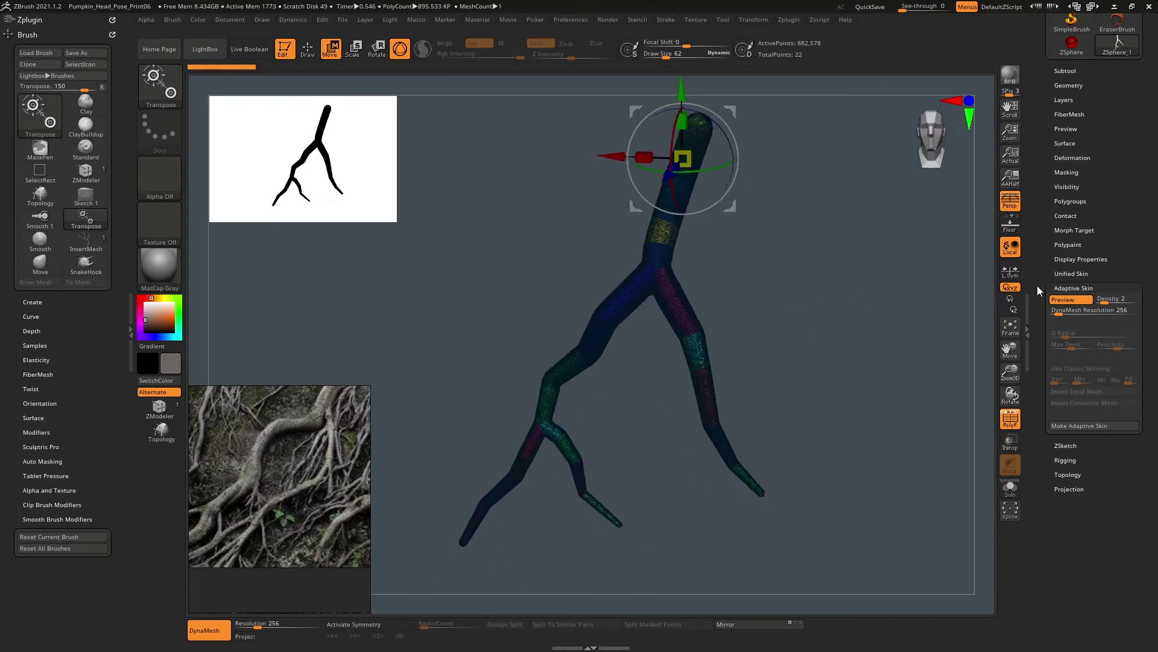
{"action": "left_click", "coordinate": [1075, 302]}
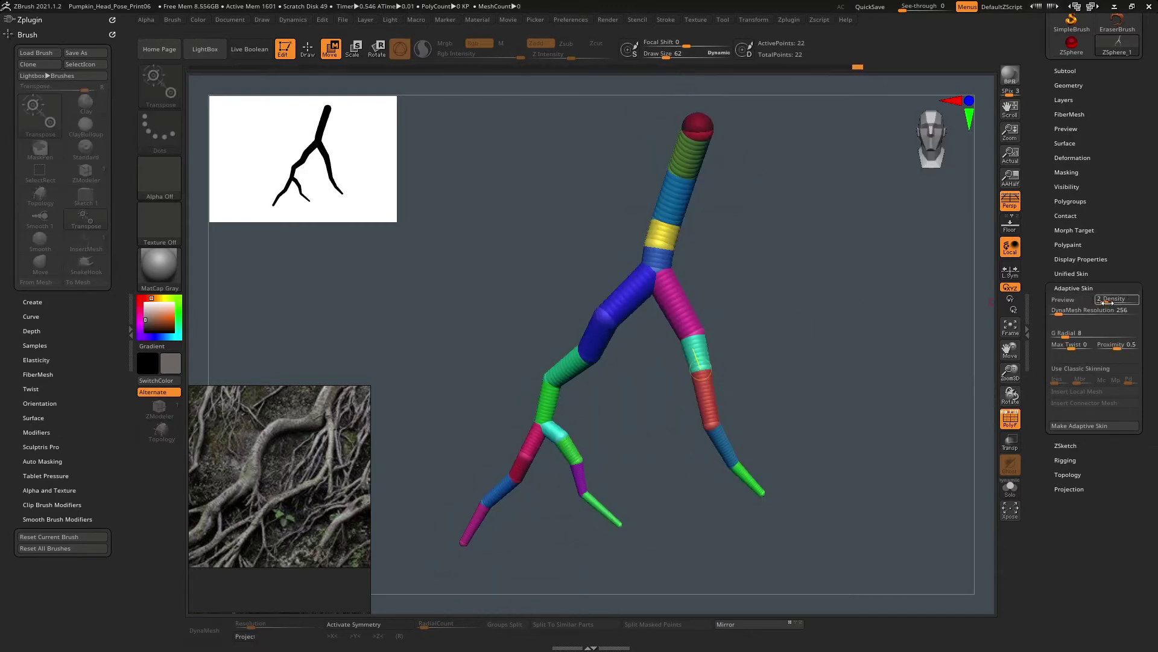
{"action": "left_click_drag", "start_coordinate": [1104, 302], "coordinate": [1041, 312]}
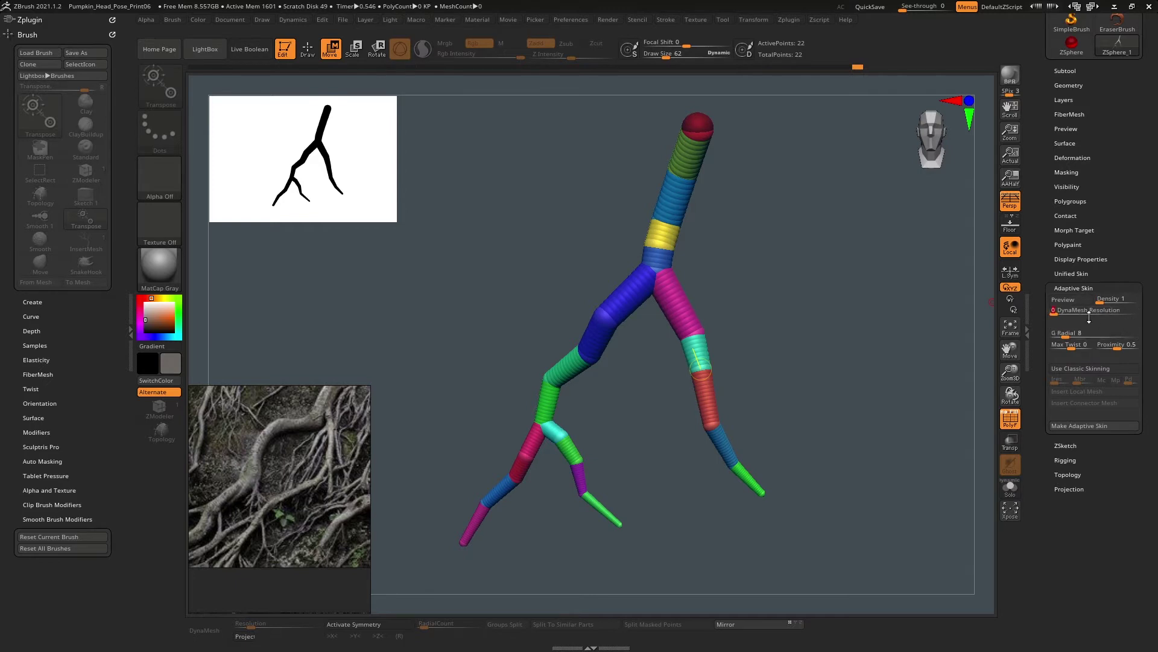
{"action": "left_click", "coordinate": [1070, 305]}
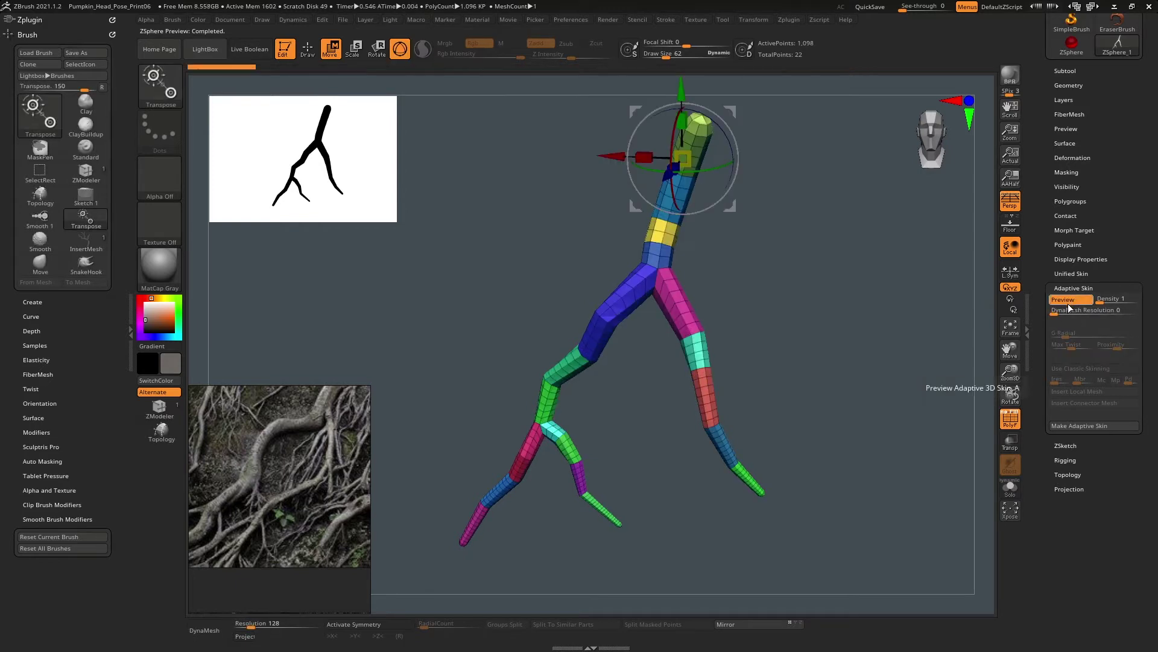
- Convert the previewed low-density root skin into a separate PolyMesh3D tool
{"action": "left_click_drag", "start_coordinate": [832, 322], "coordinate": [811, 373]}
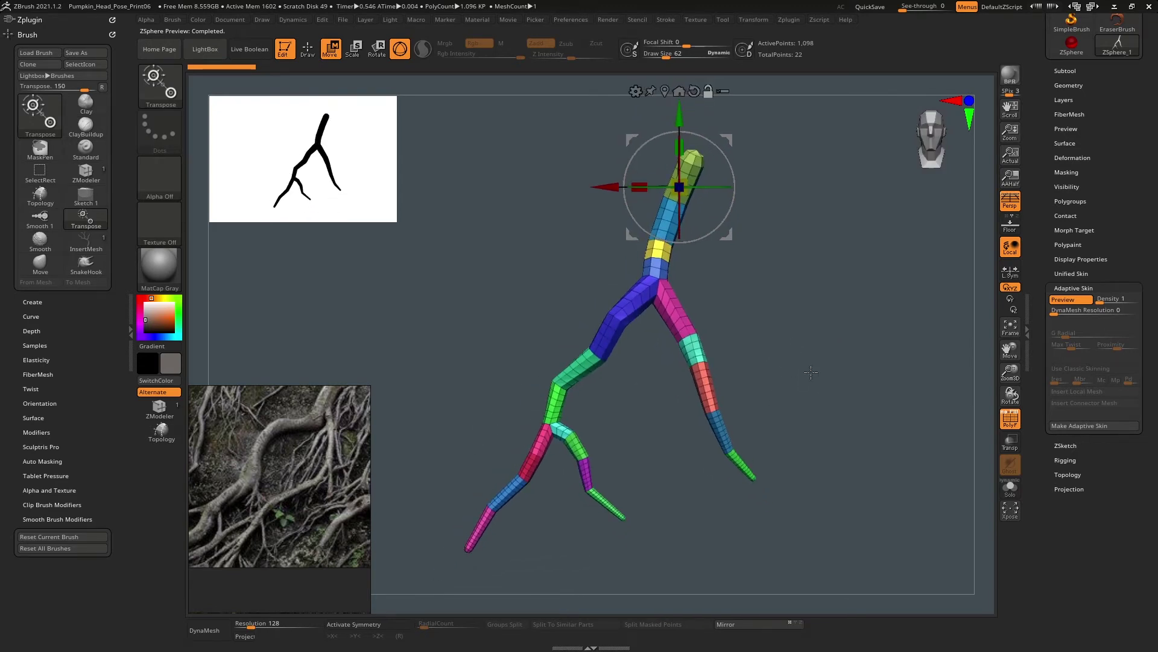
{"action": "left_click_drag", "start_coordinate": [804, 308], "coordinate": [822, 329], "text": "alt"}
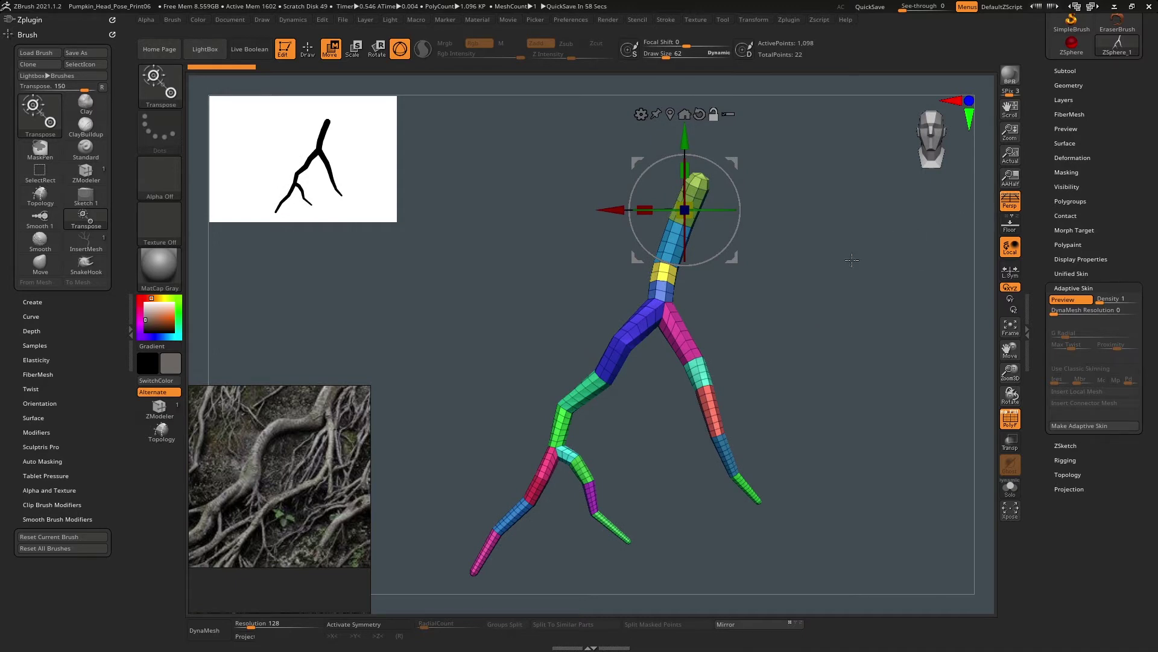
{"action": "left_click_drag", "start_coordinate": [852, 260], "coordinate": [714, 340], "text": "alt"}
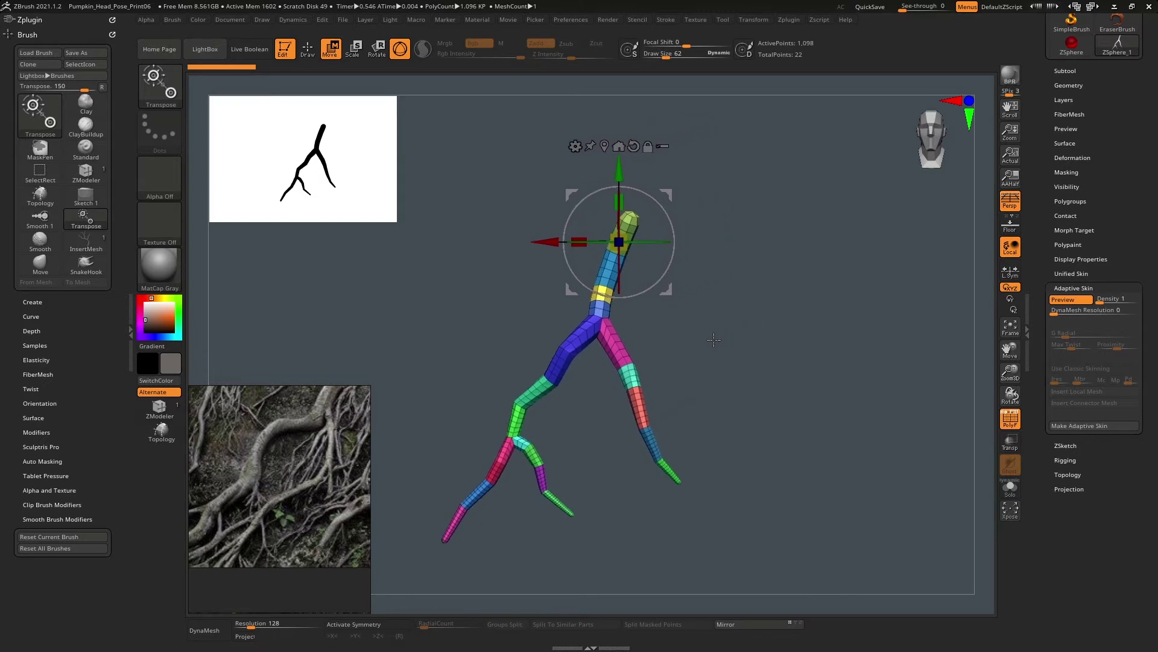
{"action": "left_click_drag", "start_coordinate": [1040, 199], "coordinate": [1053, 300]}
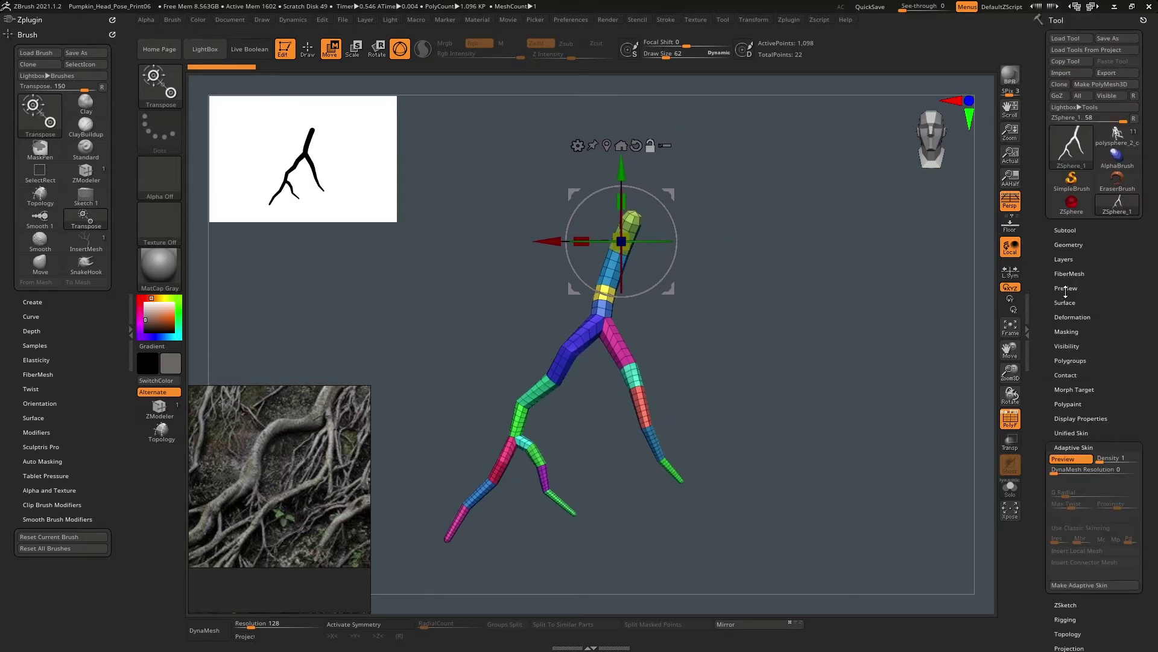
{"action": "left_click", "coordinate": [1099, 85]}
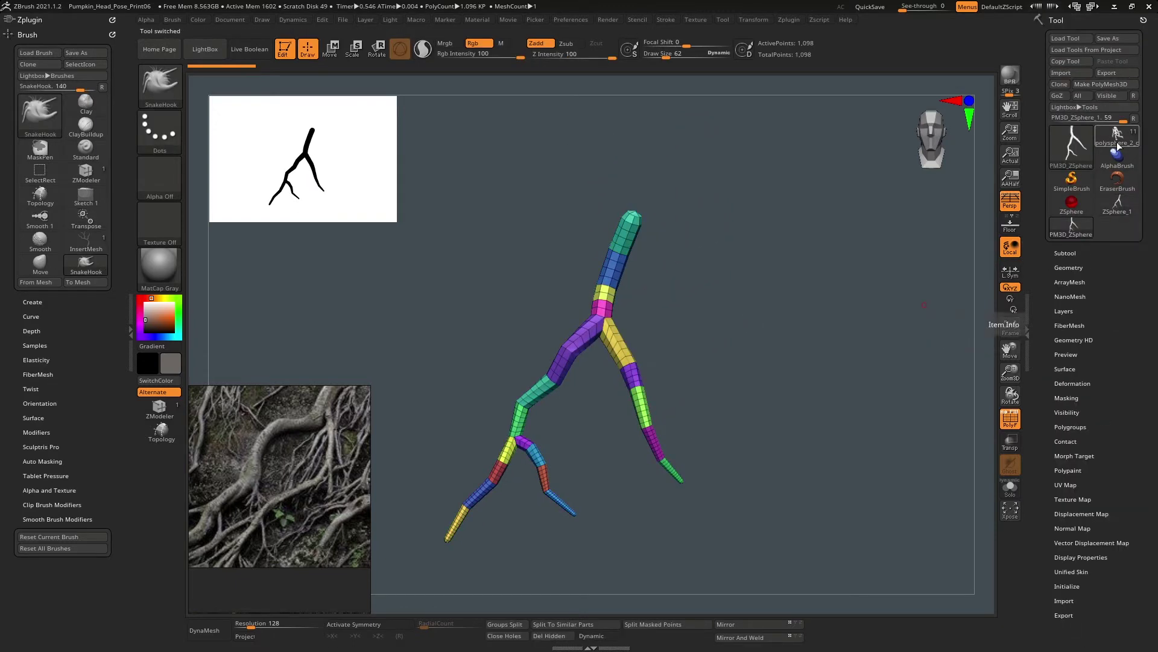
- Switch back to the original ZSphere root tool and turn off its adaptive skin preview
{"action": "left_click", "coordinate": [1113, 209]}
{"action": "mouse_move", "coordinate": [1116, 209]}
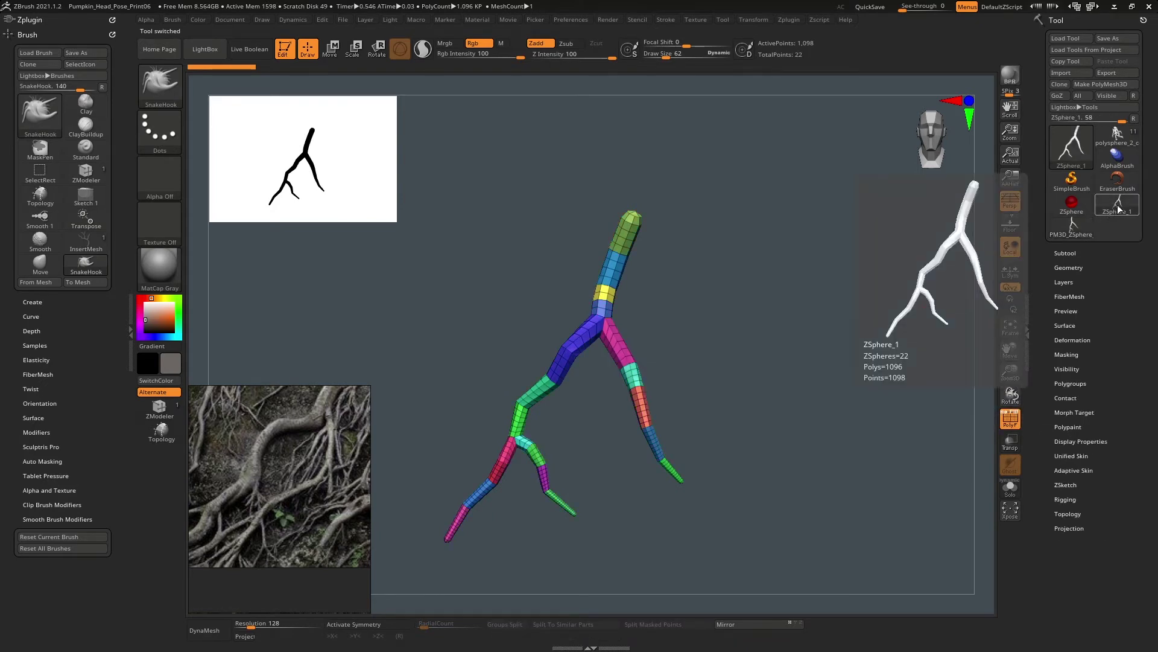
{"action": "key", "text": "a"}
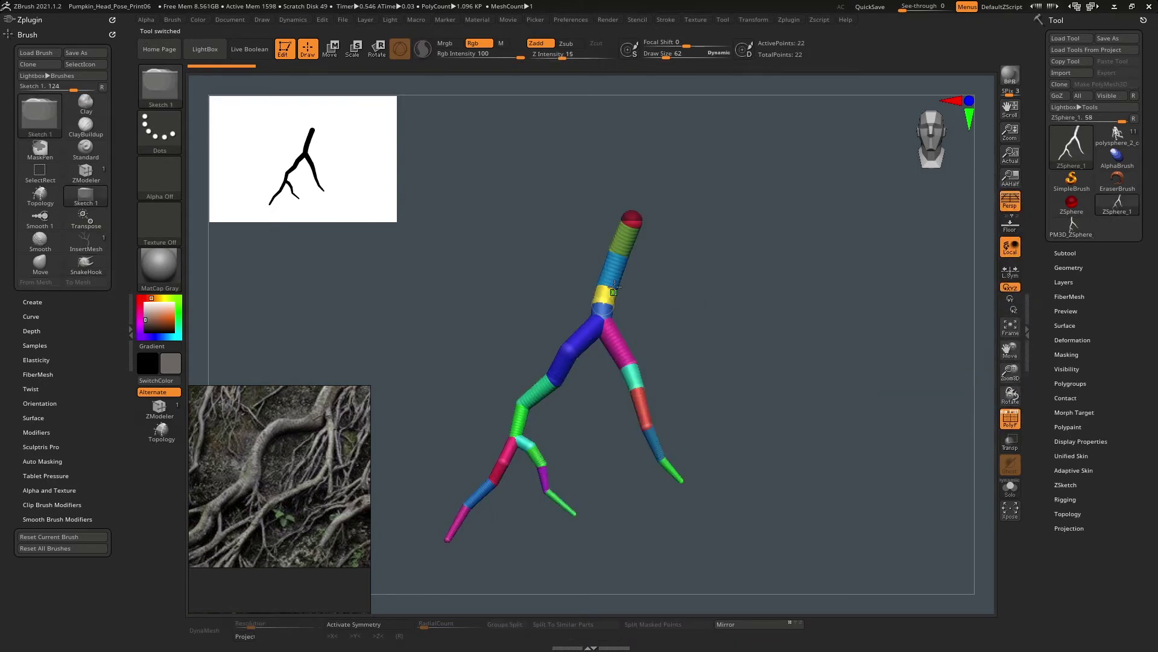
- Select the converted PolyMesh3D root and rename its subtool Root_01
{"action": "left_click", "coordinate": [1071, 233]}
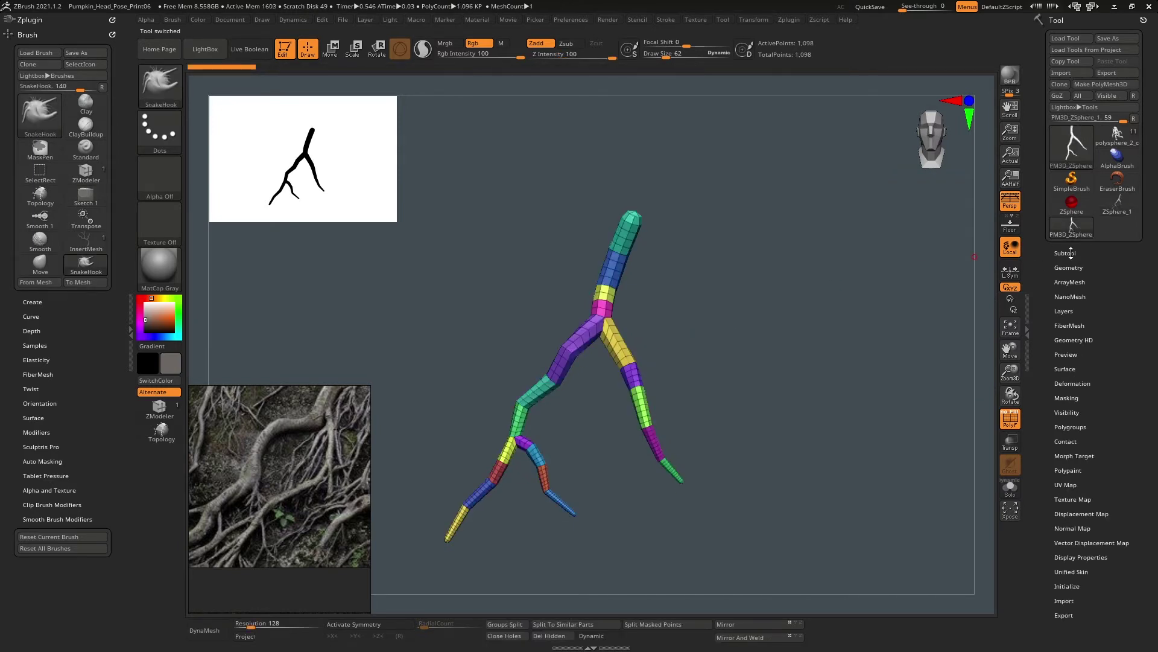
{"action": "left_click", "coordinate": [1071, 253]}
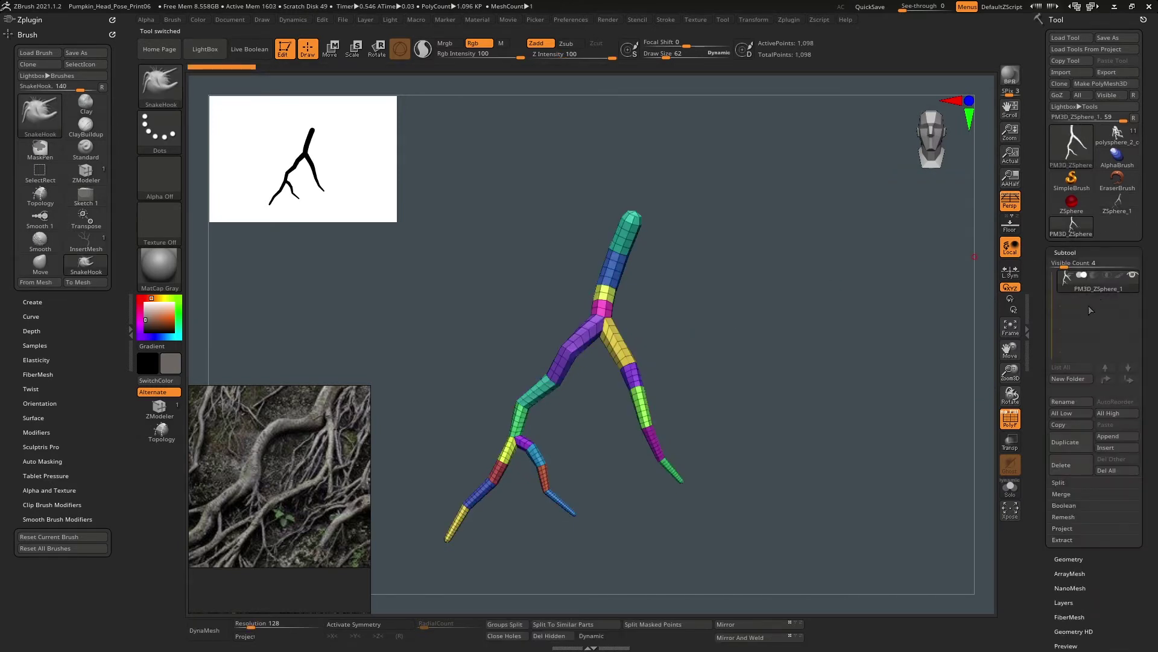
{"action": "left_click", "coordinate": [1071, 402]}
{"action": "type", "text": "Root"}
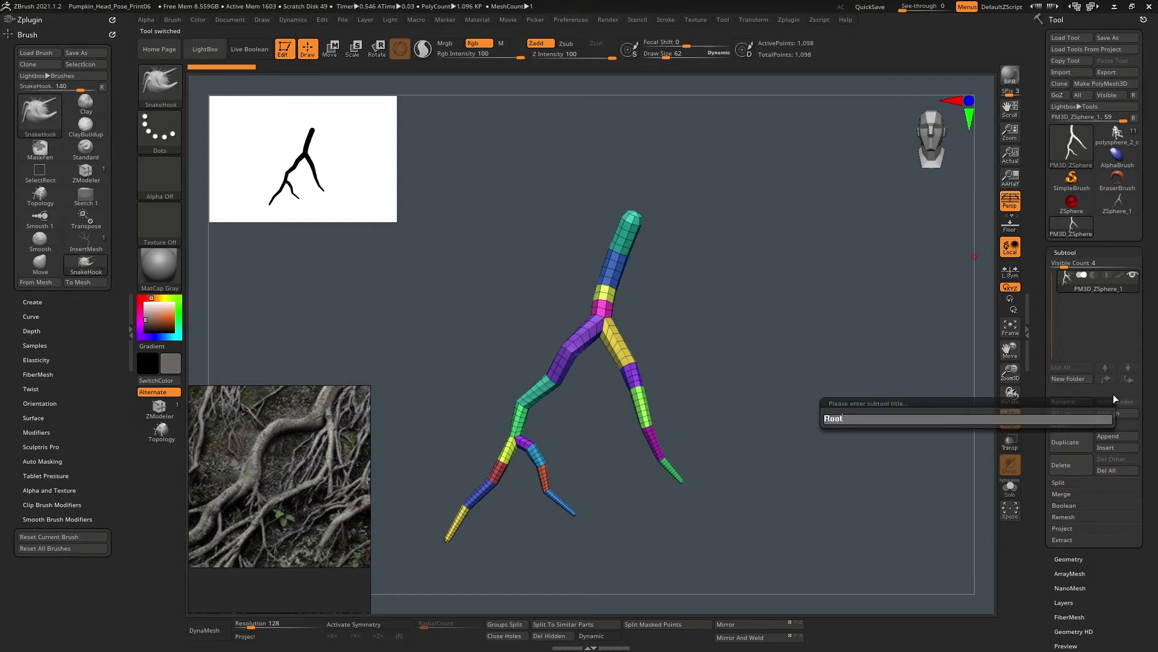
{"action": "type", "text": "-0_01"}
{"action": "key", "text": "Return"}
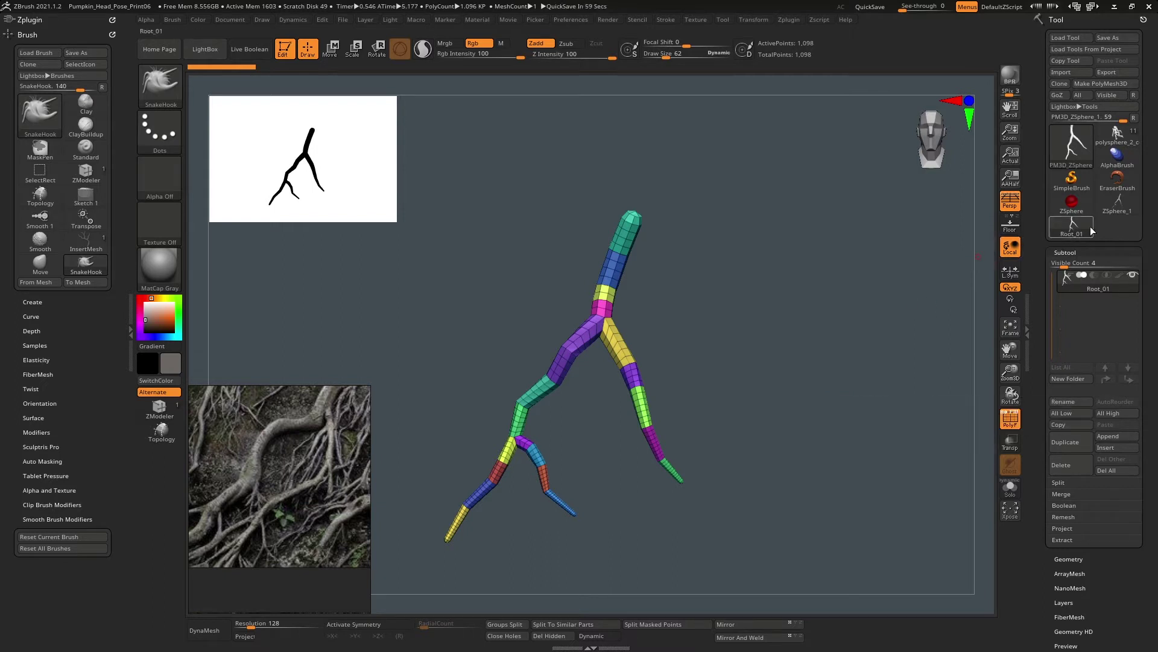
- Save the editable ZSphere root tool as Root_Zsphere_001 in the Pumpkinhead_Zbrush project's ZTools folder
{"action": "left_click", "coordinate": [1115, 204]}
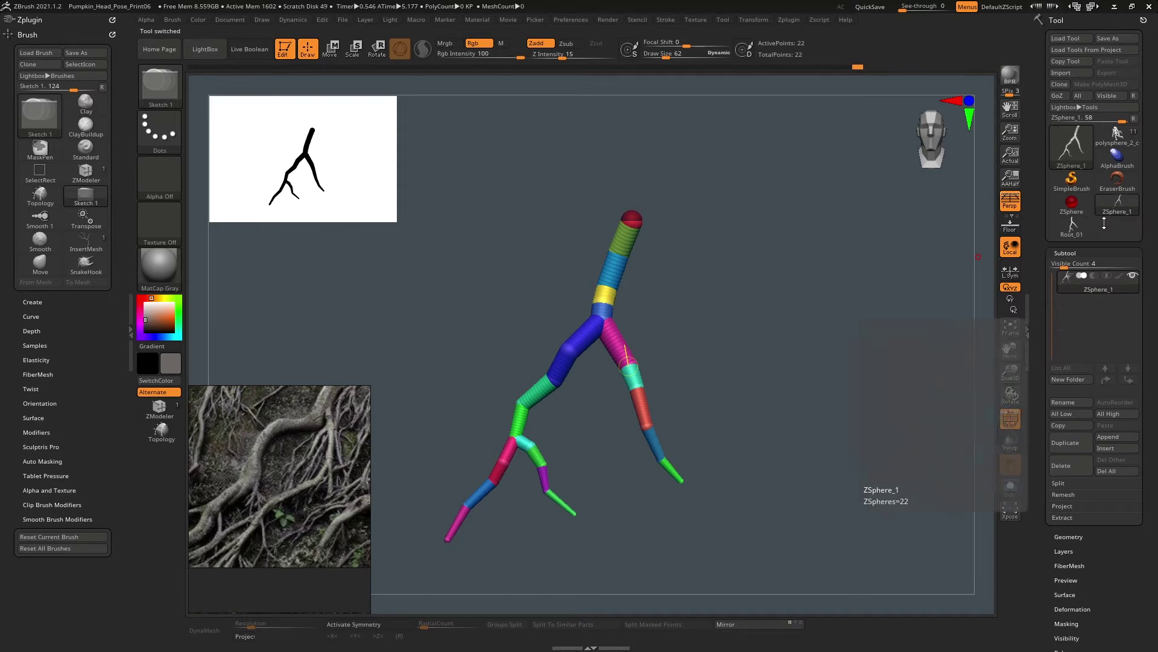
{"action": "left_click", "coordinate": [1116, 38]}
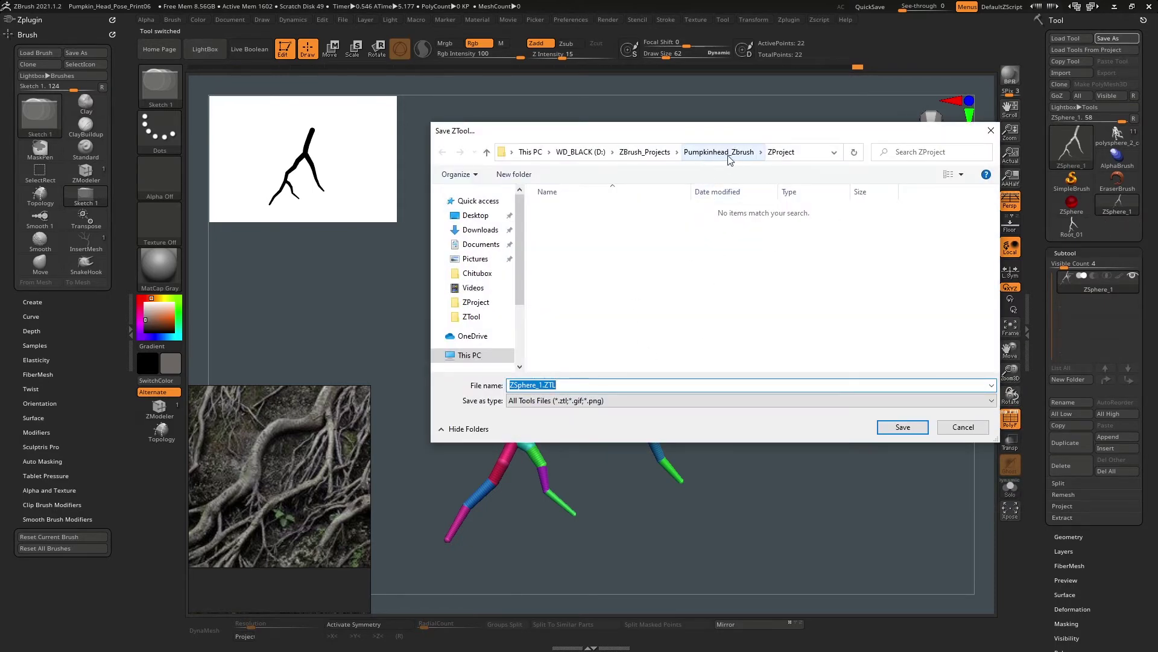
{"action": "left_click", "coordinate": [720, 152]}
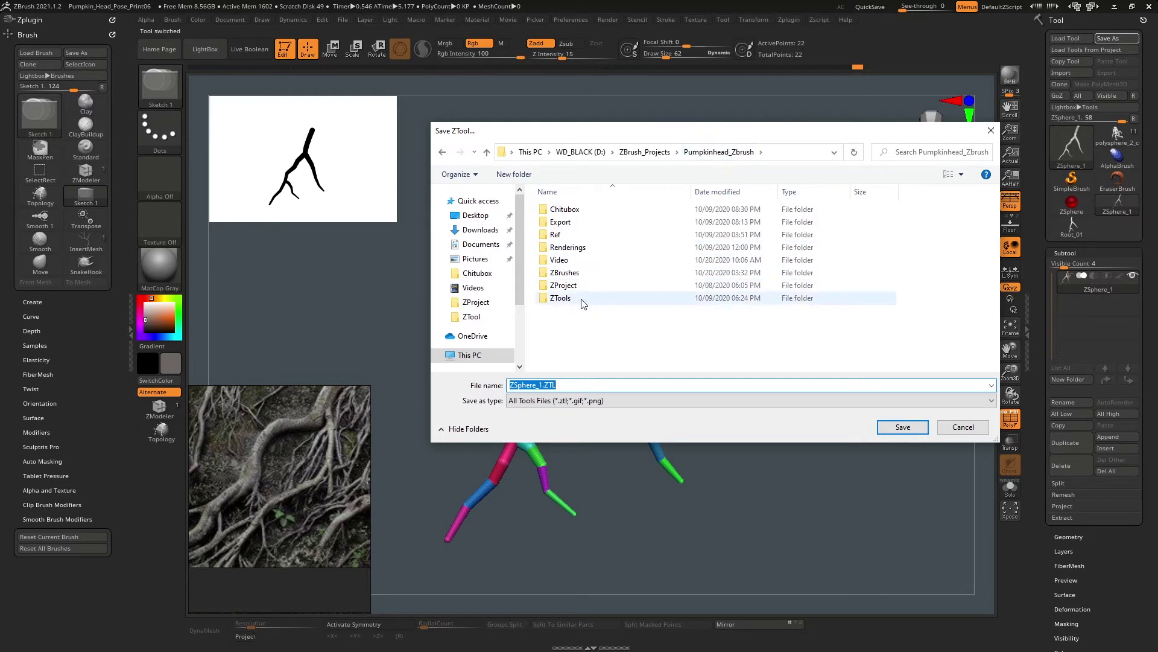
{"action": "double_click", "coordinate": [583, 304]}
{"action": "left_click", "coordinate": [627, 382]}
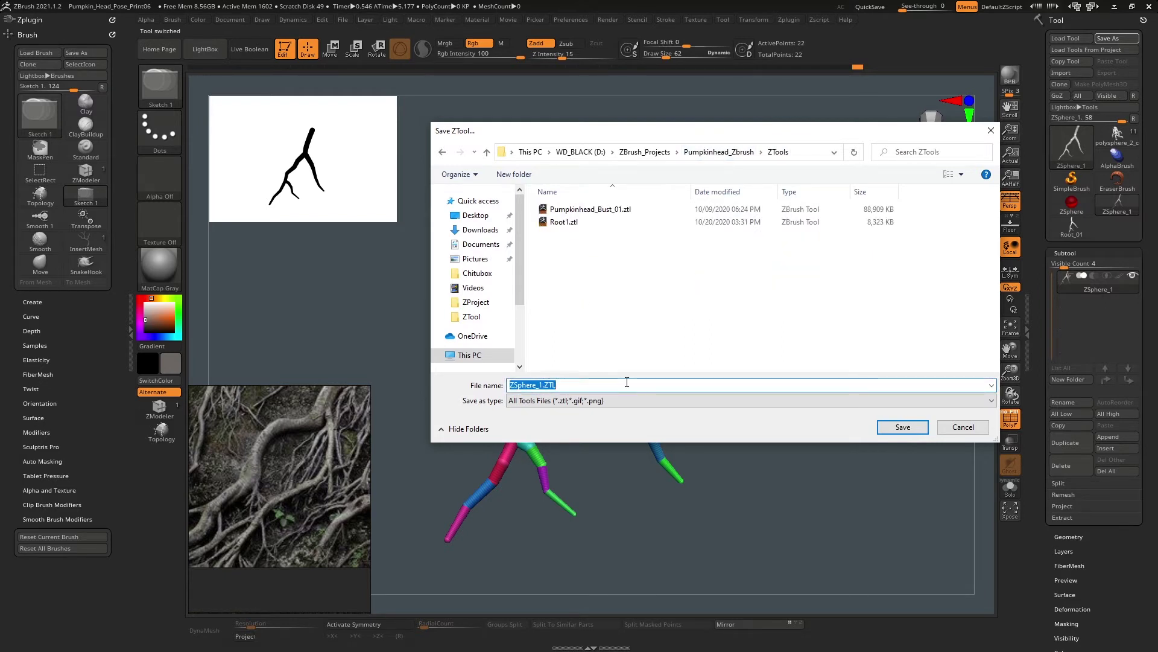
{"action": "type", "text": "Root_Zs"}
{"action": "key", "text": "Return"}
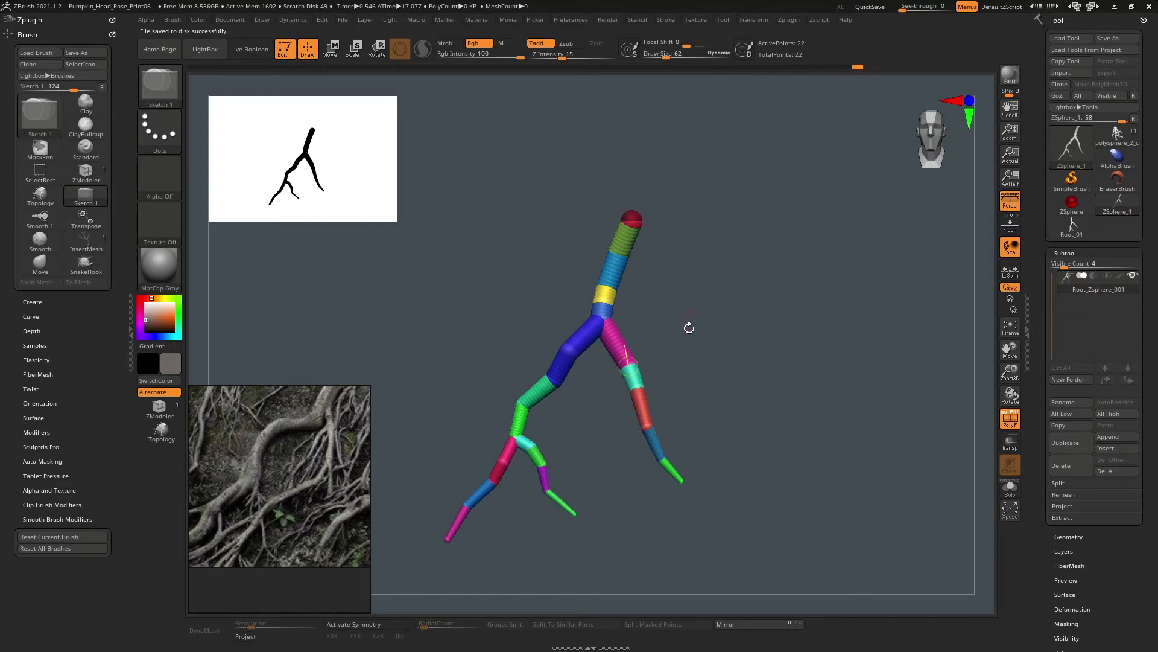
- Shift the trunk joints of the ZSphere root sideways in front view to bend the upper trunk into a new variation
{"action": "left_click_drag", "start_coordinate": [711, 290], "coordinate": [735, 307]}
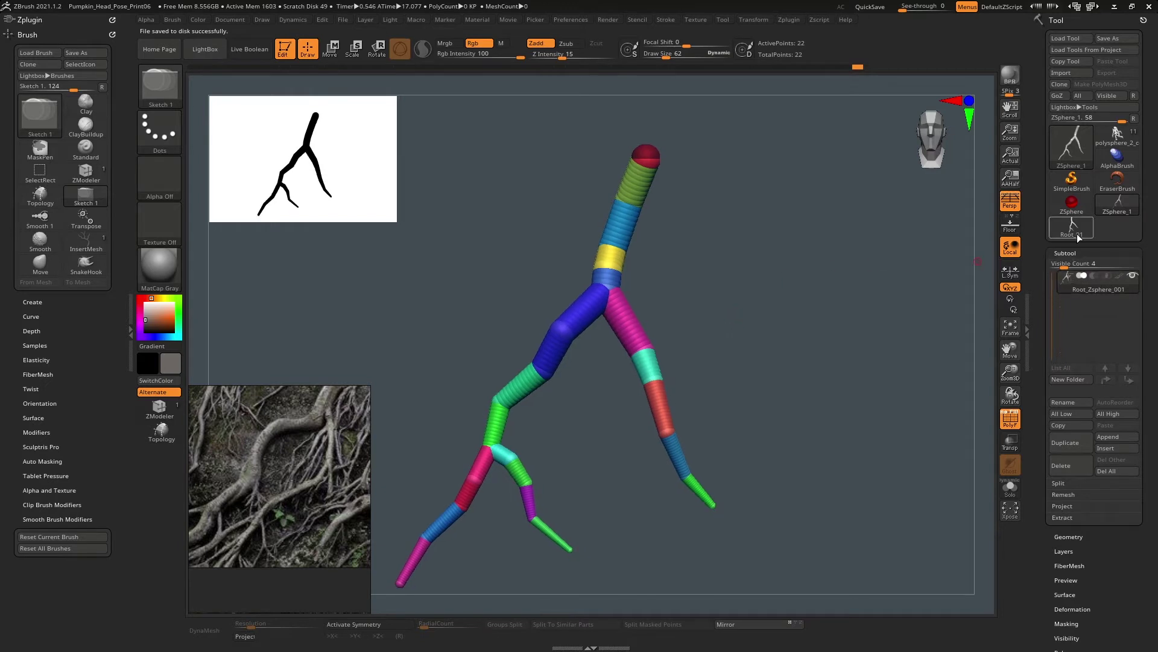
{"action": "left_click", "coordinate": [1118, 209]}
{"action": "key", "text": "w"}
{"action": "mouse_move", "coordinate": [614, 248]}
{"action": "left_mouse_down"}
{"action": "mouse_move", "coordinate": [635, 210]}
{"action": "mouse_move", "coordinate": [606, 246]}
{"action": "mouse_move", "coordinate": [626, 252]}
{"action": "left_mouse_up"}
{"action": "left_click_drag", "start_coordinate": [631, 202], "coordinate": [657, 215]}
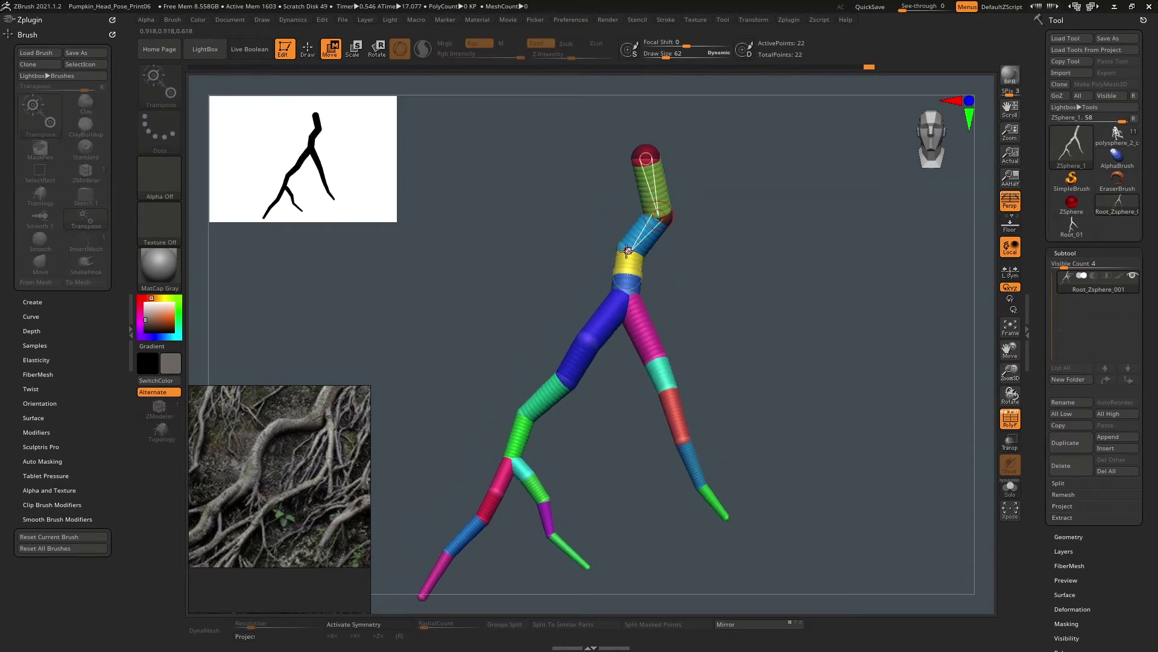
{"action": "left_click_drag", "start_coordinate": [628, 250], "coordinate": [642, 259]}
- Straighten the lower part of the long forked branch downward and swing its small twig outward from the fork
{"action": "right_click_drag", "start_coordinate": [648, 354], "coordinate": [664, 293], "text": "alt"}
{"action": "mouse_move", "coordinate": [605, 282]}
{"action": "left_mouse_down"}
{"action": "mouse_move", "coordinate": [615, 314]}
{"action": "mouse_move", "coordinate": [527, 405]}
{"action": "left_mouse_up"}
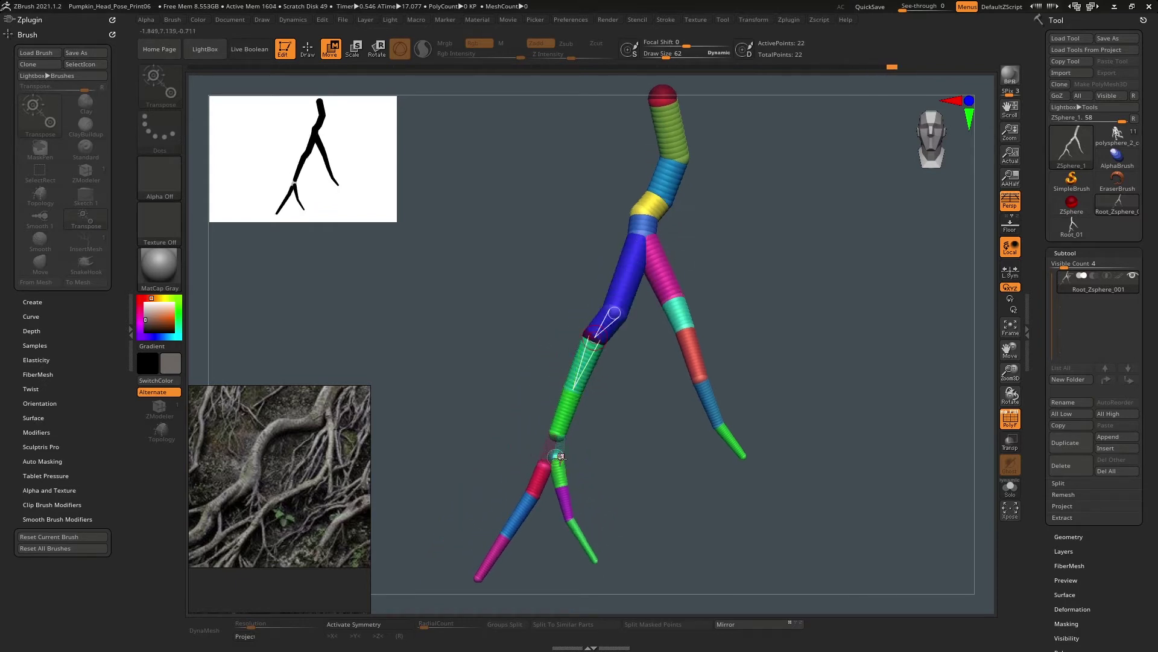
{"action": "left_click_drag", "start_coordinate": [560, 485], "coordinate": [578, 444]}
{"action": "left_click_drag", "start_coordinate": [616, 490], "coordinate": [629, 483]}
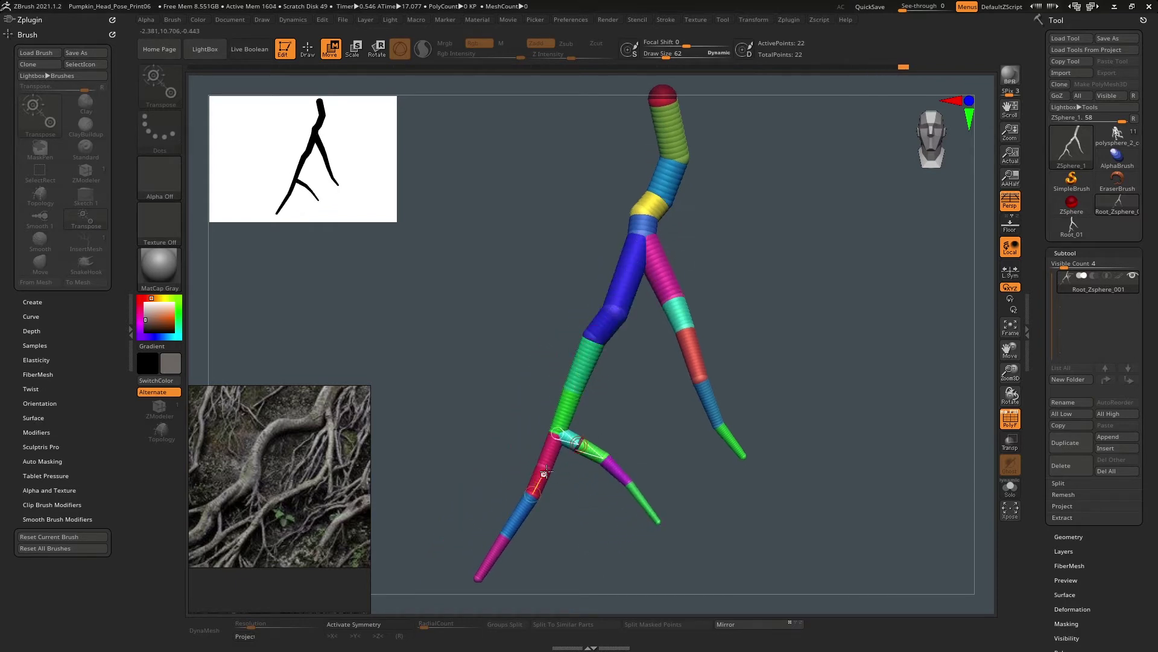
- Bend the long branch's lower end below the fork into a zigzag and extend its tip downward
{"action": "mouse_move", "coordinate": [544, 472]}
{"action": "left_mouse_down"}
{"action": "mouse_move", "coordinate": [518, 486]}
{"action": "mouse_move", "coordinate": [526, 492]}
{"action": "mouse_move", "coordinate": [600, 398]}
{"action": "mouse_move", "coordinate": [538, 392]}
{"action": "left_mouse_up"}
{"action": "left_click_drag", "start_coordinate": [556, 433], "coordinate": [552, 453]}
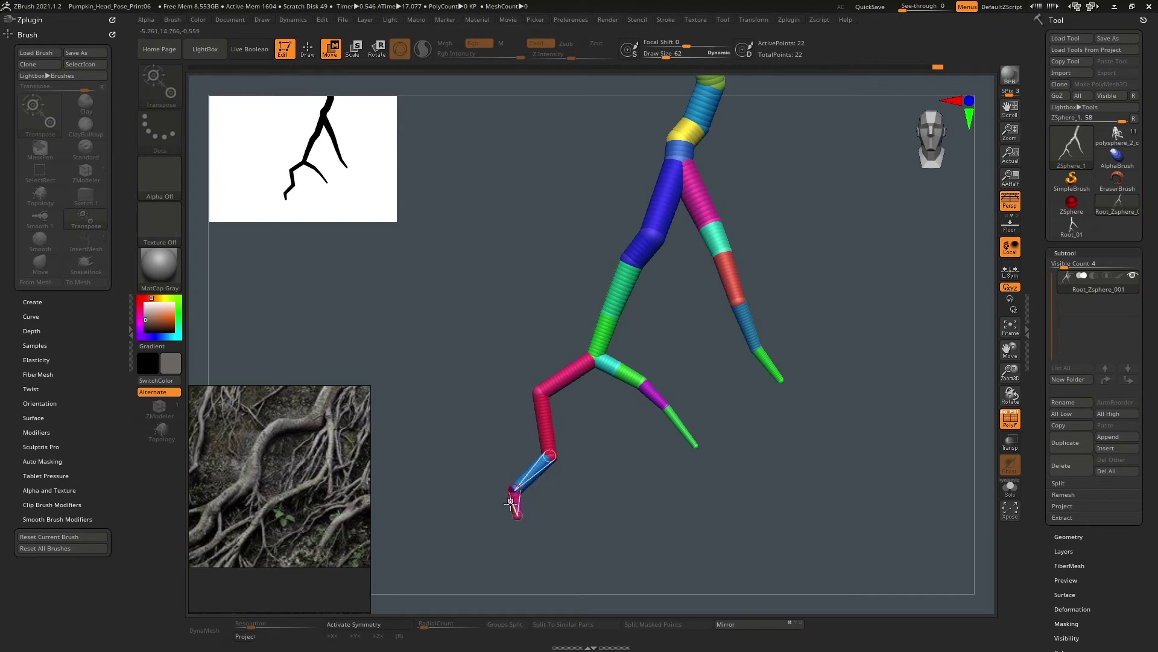
{"action": "left_click_drag", "start_coordinate": [487, 568], "coordinate": [482, 576]}
- Swap the two main branches, moving the long forked one to the trunk's right and curving the shorter one down the left
{"action": "left_click_drag", "start_coordinate": [627, 442], "coordinate": [566, 424], "text": "alt"}
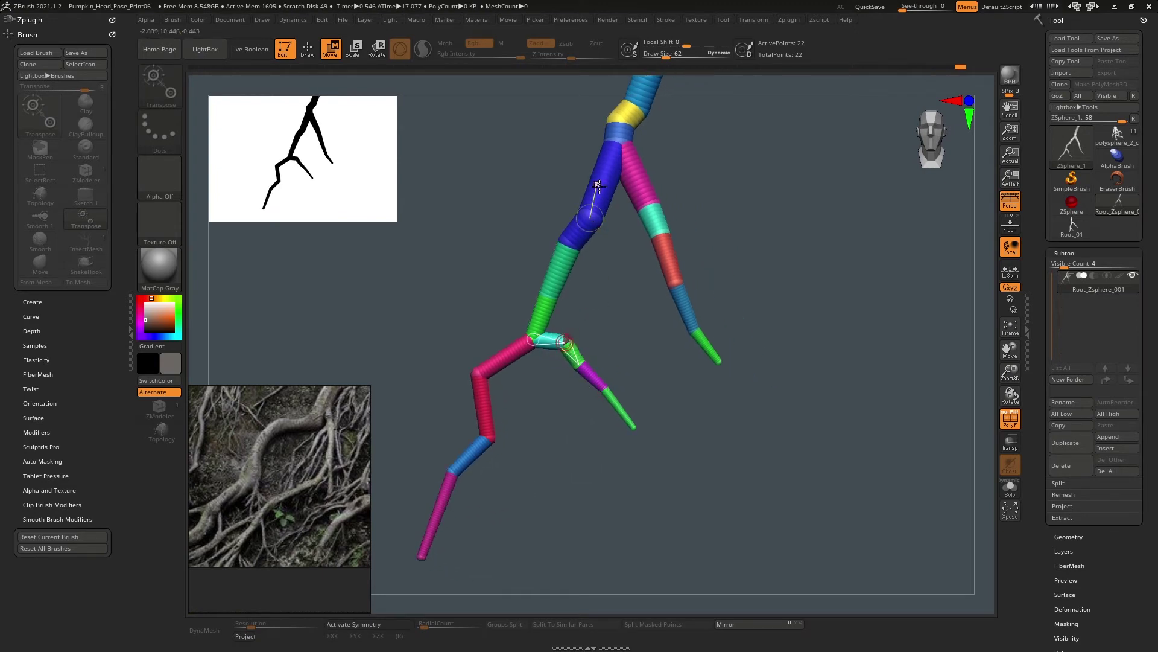
{"action": "right_click_drag", "start_coordinate": [598, 195], "coordinate": [549, 208]}
{"action": "left_click_drag", "start_coordinate": [548, 208], "coordinate": [571, 215]}
{"action": "left_click_drag", "start_coordinate": [590, 284], "coordinate": [612, 270]}
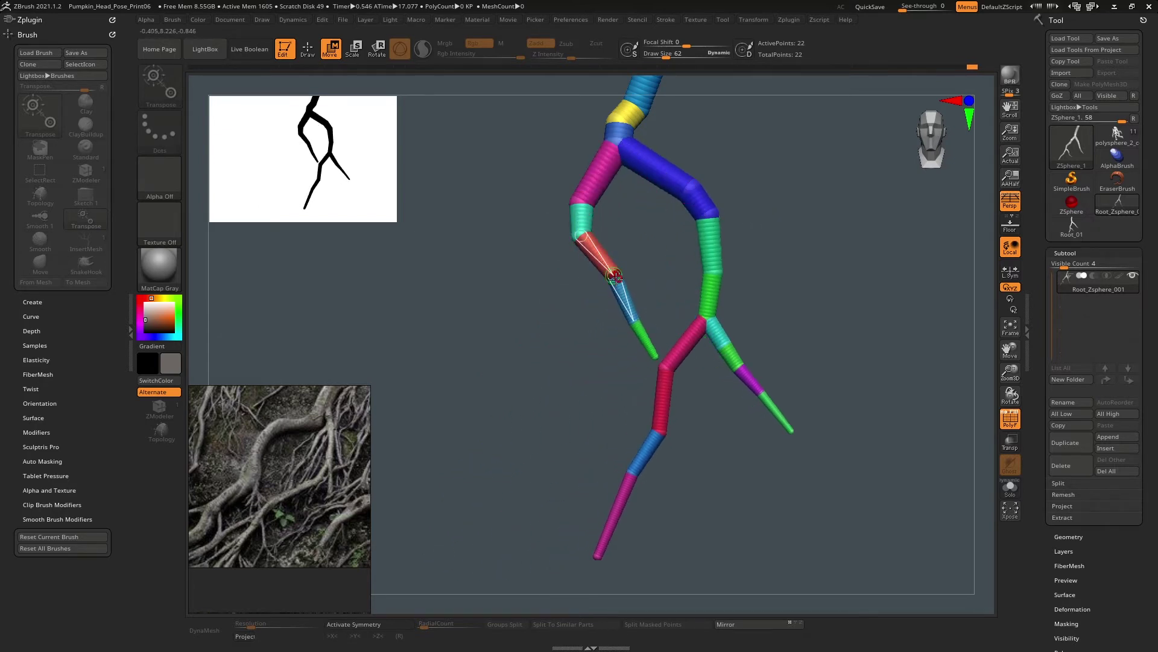
{"action": "right_click_drag", "start_coordinate": [635, 324], "coordinate": [636, 372]}
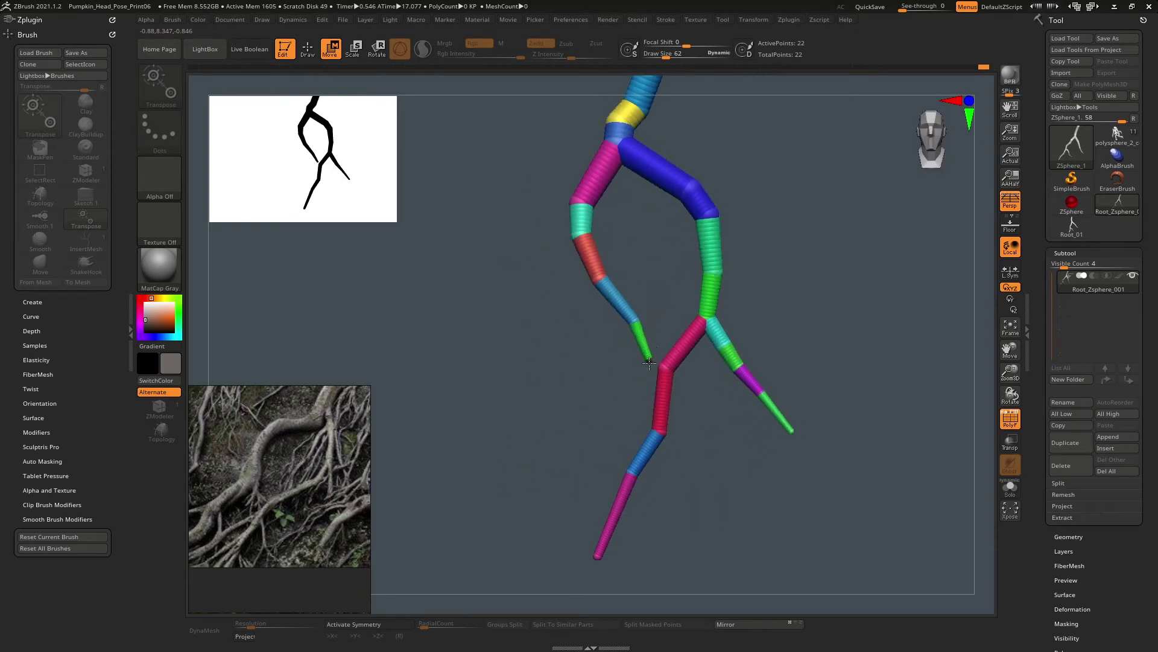
- Pull the left branch's tip outward and offset its joints alternately to give the branch a zigzag shape
{"action": "left_click_drag", "start_coordinate": [650, 363], "coordinate": [555, 397]}
{"action": "left_click_drag", "start_coordinate": [594, 358], "coordinate": [601, 359]}
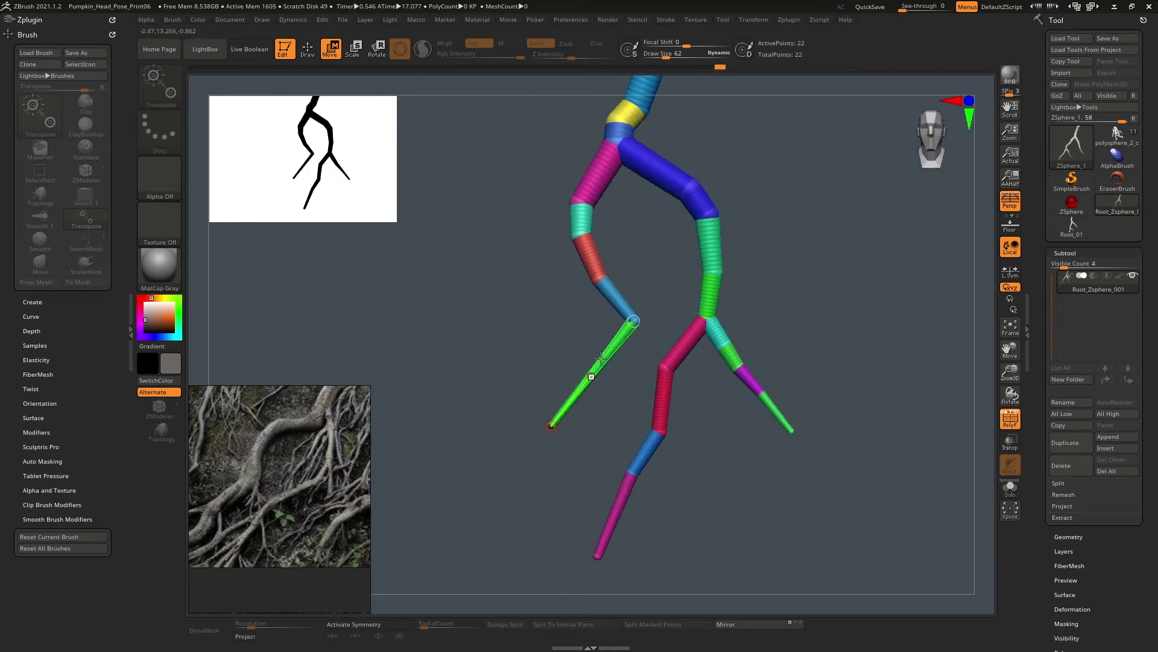
{"action": "left_click_drag", "start_coordinate": [633, 321], "coordinate": [597, 343]}
{"action": "left_click_drag", "start_coordinate": [598, 279], "coordinate": [562, 301]}
{"action": "left_click_drag", "start_coordinate": [577, 235], "coordinate": [596, 247]}
{"action": "left_click_drag", "start_coordinate": [581, 205], "coordinate": [567, 209]}
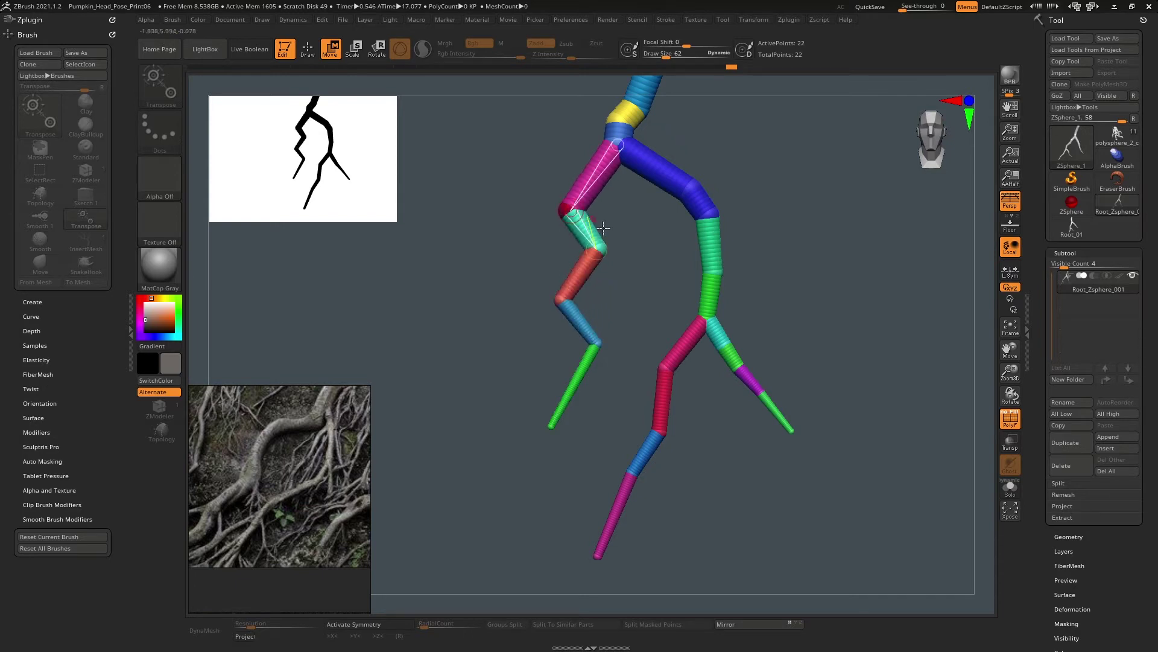
- Reduce the silhouette thumbnail size to 256 and shorten the left branch by pulling its joints and tip upward
{"action": "left_click_drag", "start_coordinate": [611, 265], "coordinate": [574, 317], "text": "alt"}
{"action": "left_click_drag", "start_coordinate": [369, 204], "coordinate": [324, 201]}
{"action": "left_click_drag", "start_coordinate": [526, 242], "coordinate": [669, 332]}
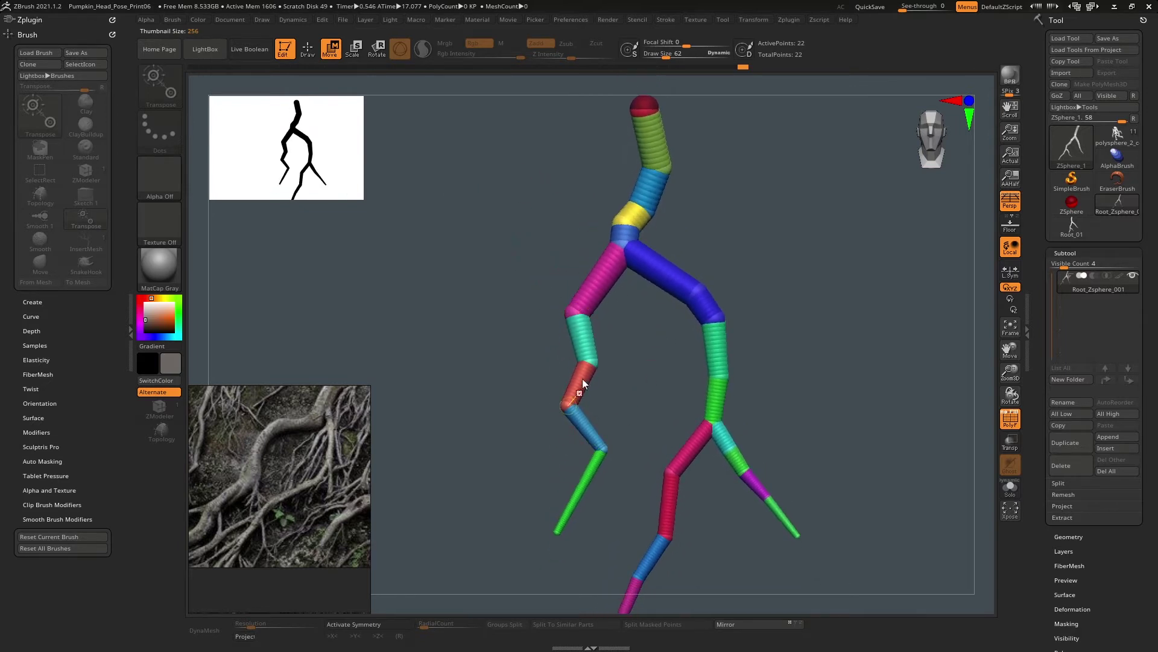
{"action": "mouse_move", "coordinate": [589, 354]}
{"action": "left_mouse_down"}
{"action": "mouse_move", "coordinate": [586, 326]}
{"action": "mouse_move", "coordinate": [595, 351]}
{"action": "left_mouse_up"}
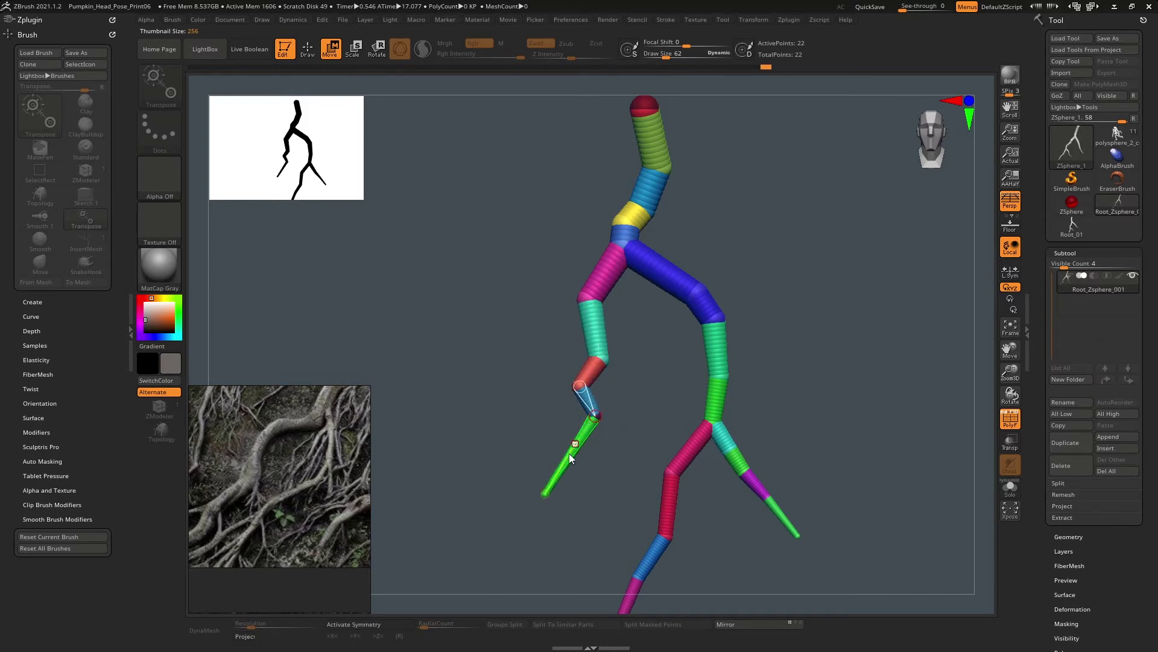
{"action": "mouse_move", "coordinate": [543, 498]}
{"action": "left_mouse_down"}
{"action": "mouse_move", "coordinate": [563, 471]}
{"action": "mouse_move", "coordinate": [545, 502]}
{"action": "left_mouse_up"}
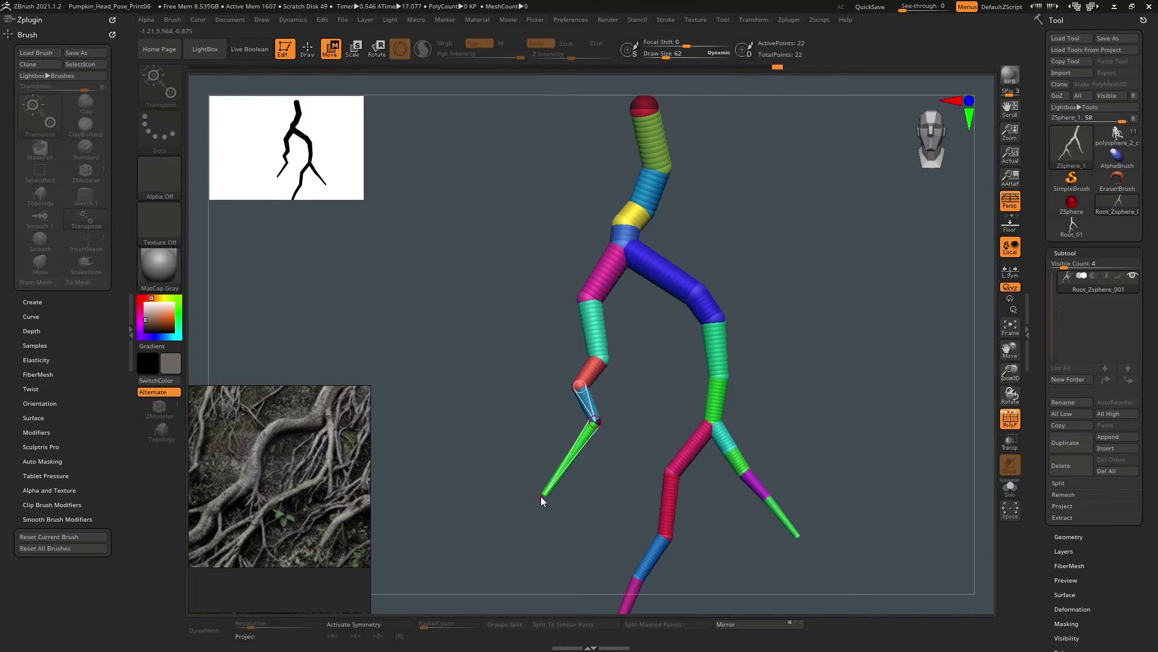
{"action": "right_click_drag", "start_coordinate": [581, 465], "coordinate": [641, 399], "text": "ctrl"}
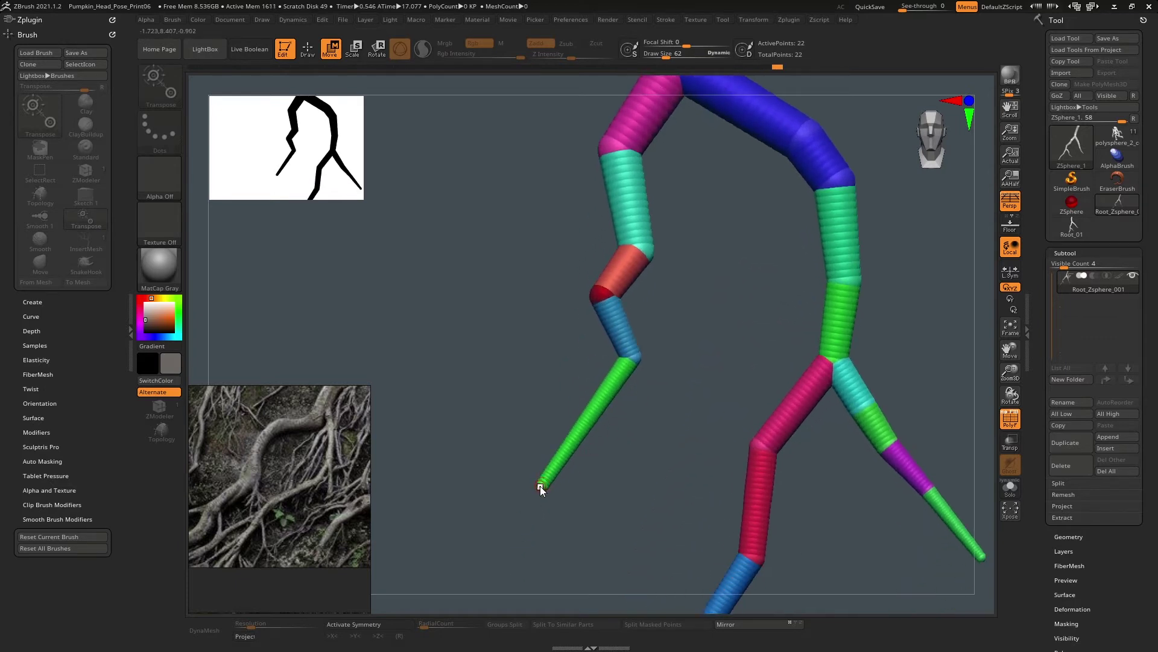
{"action": "left_click_drag", "start_coordinate": [540, 486], "coordinate": [584, 437]}
- Insert one joint in the left branch's end segment and one in its upper segment, offsetting both sideways for extra bends
{"action": "key", "text": "q"}
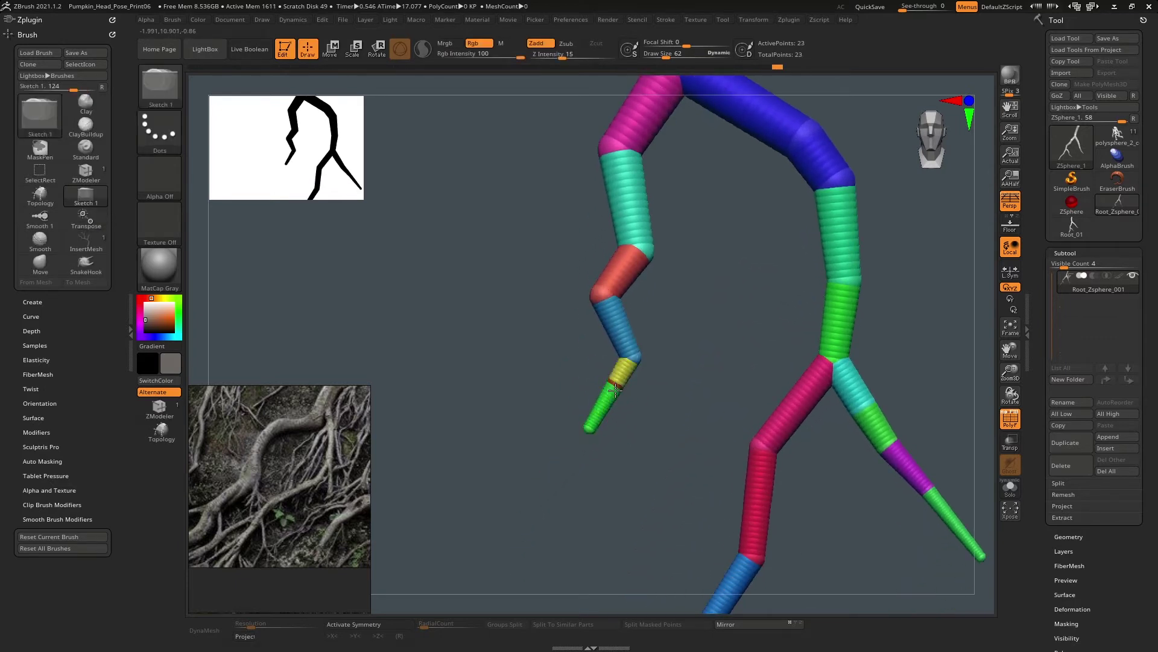
{"action": "left_click", "coordinate": [633, 202]}
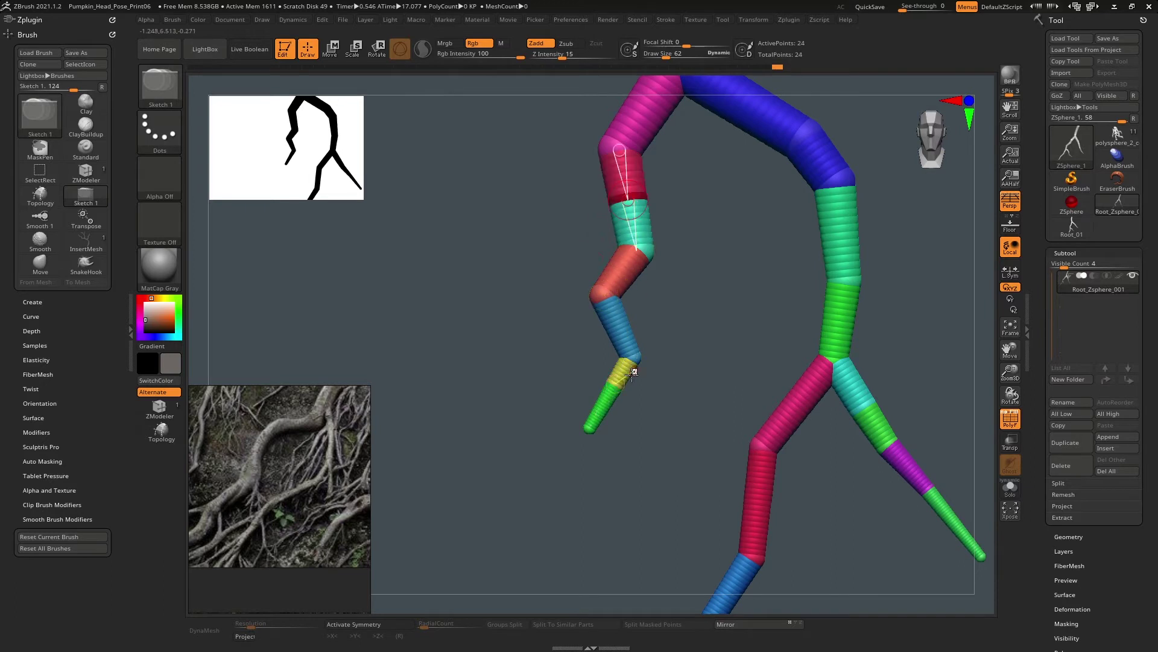
{"action": "key", "text": "w"}
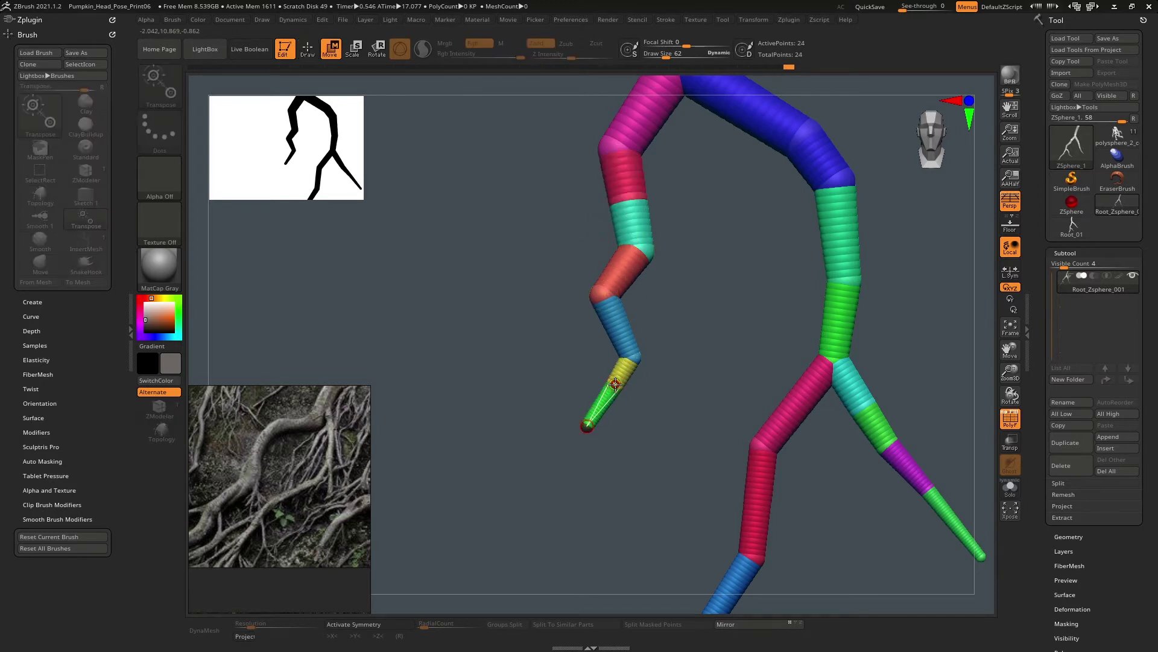
{"action": "left_click_drag", "start_coordinate": [615, 384], "coordinate": [629, 399]}
{"action": "left_click_drag", "start_coordinate": [628, 196], "coordinate": [650, 201]}
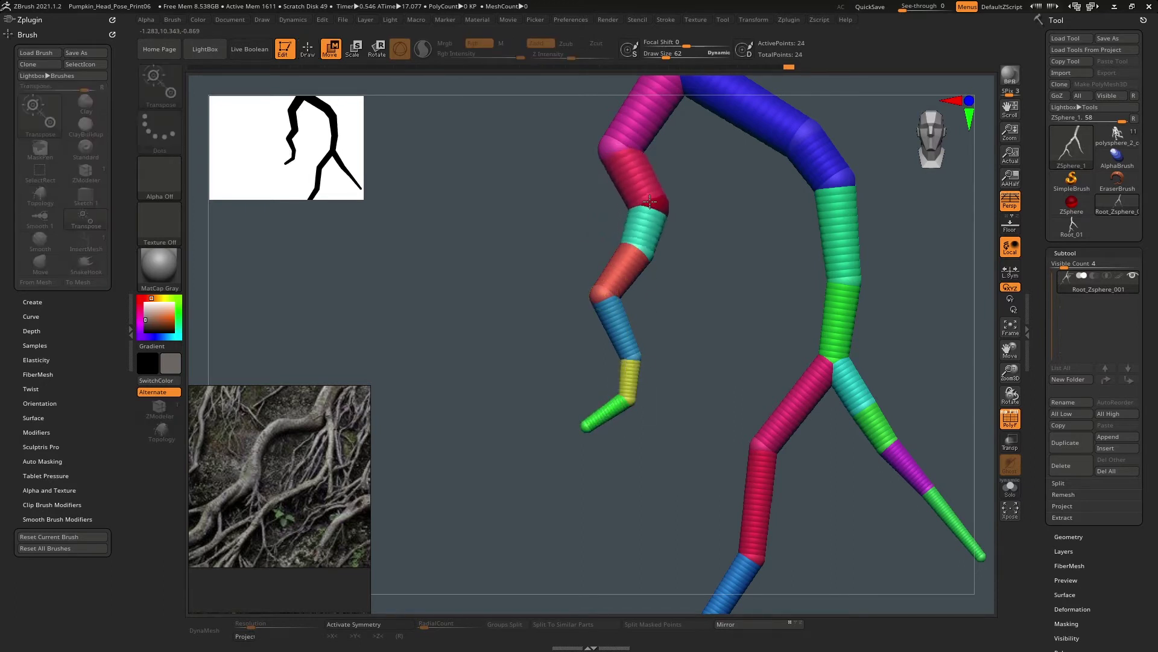
{"action": "left_click_drag", "start_coordinate": [721, 225], "coordinate": [668, 319], "text": "alt"}
{"action": "left_click_drag", "start_coordinate": [563, 238], "coordinate": [586, 230]}
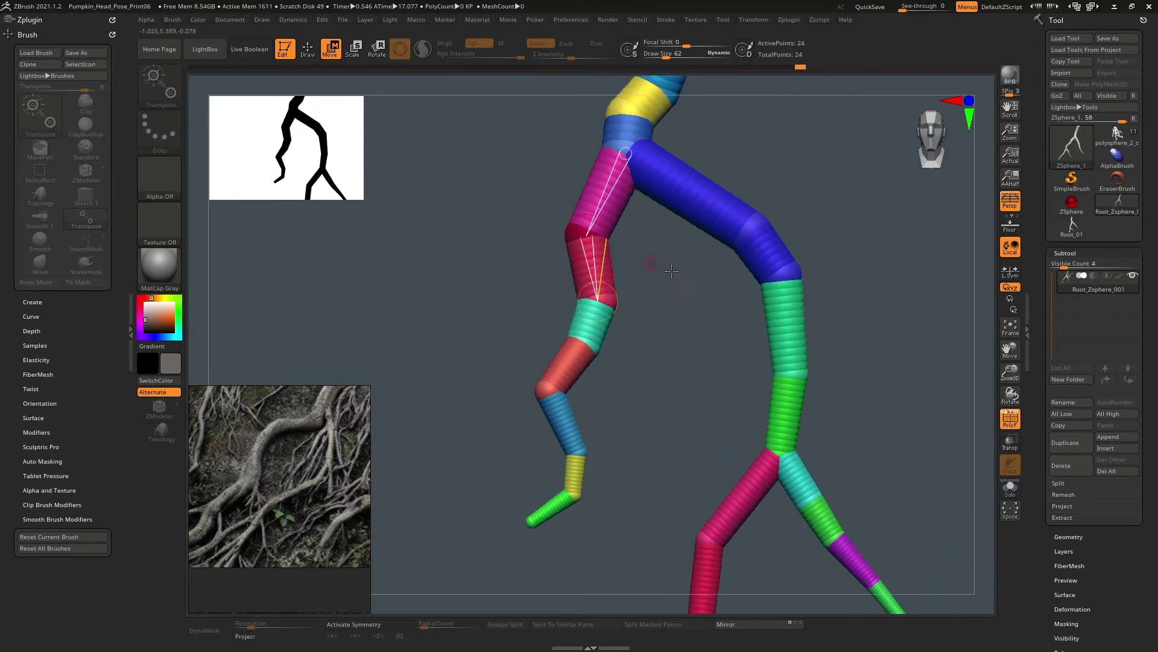
- Insert a joint in the right branch just below its upper bend, pull it inward, and adjust the two joints above
{"action": "left_click_drag", "start_coordinate": [768, 278], "coordinate": [666, 261], "text": "alt"}
{"action": "key", "text": "shift+a"}
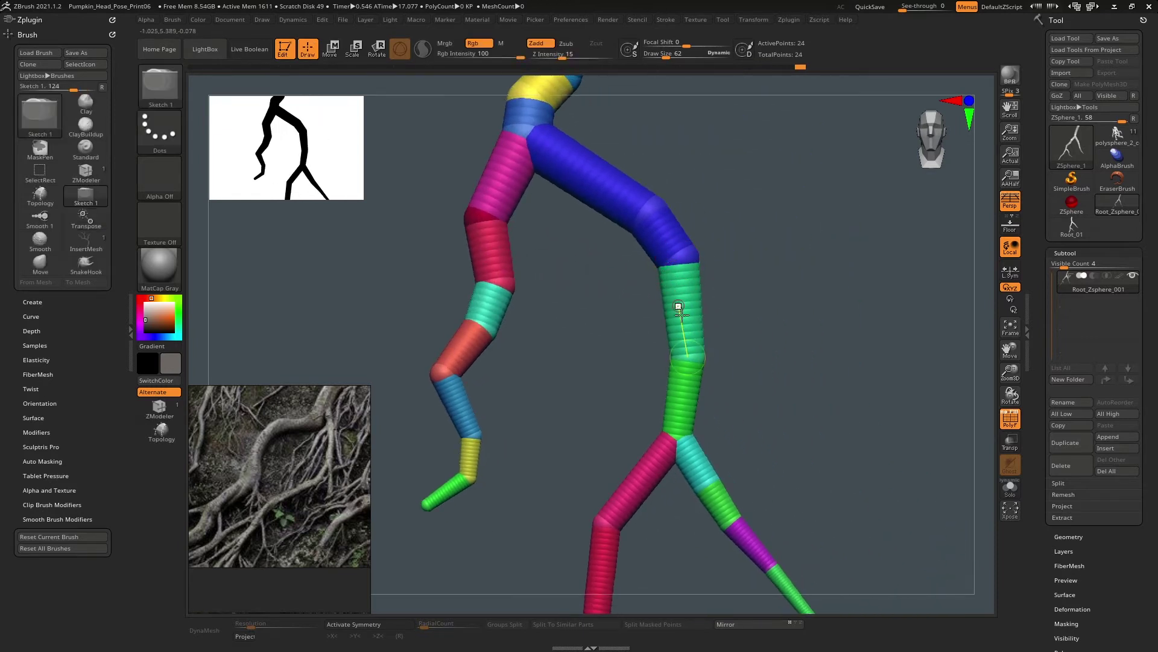
{"action": "left_click", "coordinate": [688, 318]}
{"action": "key", "text": "w"}
{"action": "left_click_drag", "start_coordinate": [688, 318], "coordinate": [663, 326]}
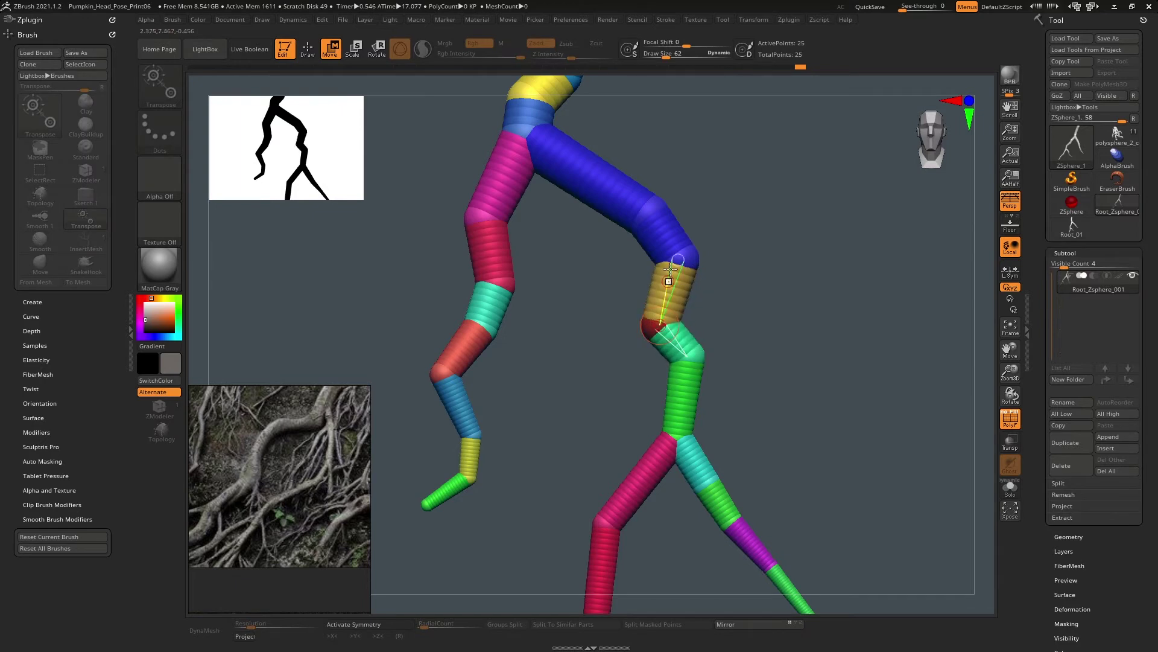
{"action": "left_click_drag", "start_coordinate": [681, 259], "coordinate": [667, 263]}
{"action": "left_click_drag", "start_coordinate": [650, 213], "coordinate": [624, 181]}
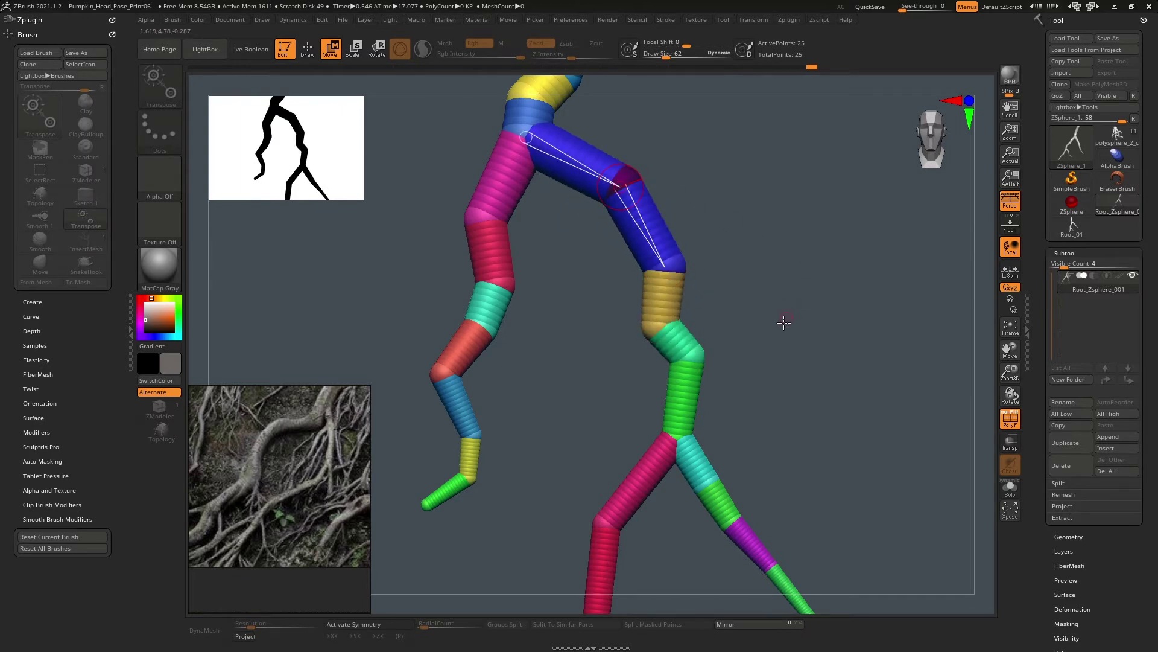
- Move the right branch's lower fork inward and reshape its small twig with stronger outward bends
{"action": "right_click_drag", "start_coordinate": [788, 321], "coordinate": [758, 280], "text": "ctrl"}
{"action": "left_click_drag", "start_coordinate": [758, 281], "coordinate": [734, 279], "text": "alt"}
{"action": "left_click_drag", "start_coordinate": [654, 303], "coordinate": [630, 328]}
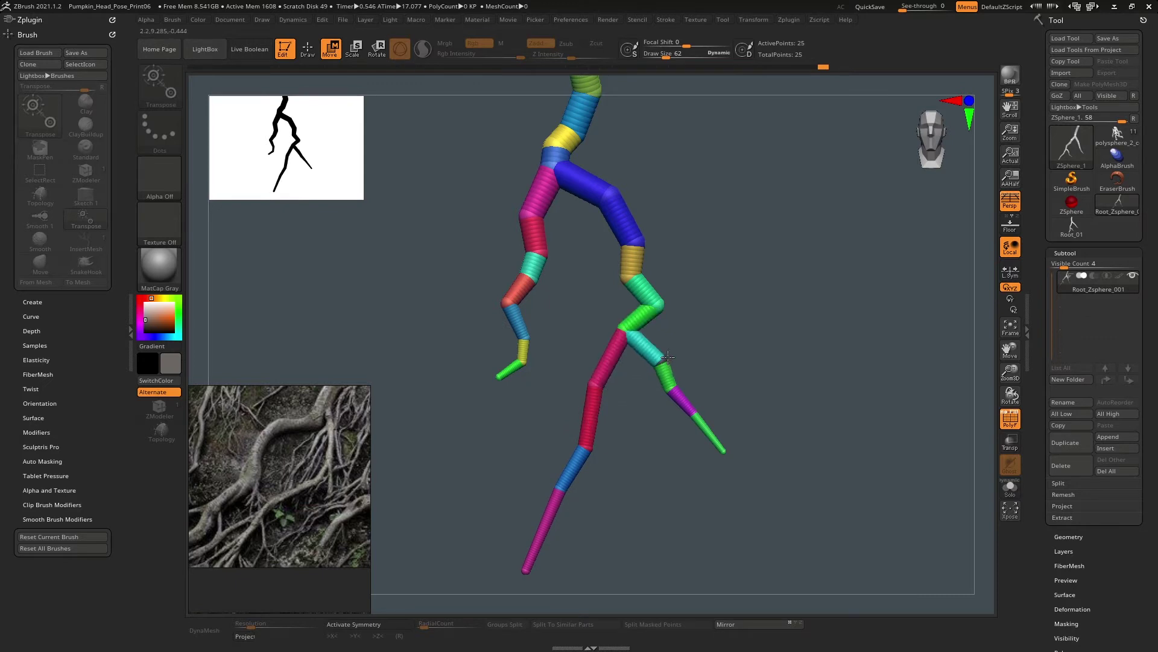
{"action": "mouse_move", "coordinate": [669, 374]}
{"action": "left_mouse_down"}
{"action": "mouse_move", "coordinate": [679, 363]}
{"action": "mouse_move", "coordinate": [679, 384]}
{"action": "mouse_move", "coordinate": [726, 431]}
{"action": "mouse_move", "coordinate": [711, 403]}
{"action": "mouse_move", "coordinate": [680, 399]}
{"action": "mouse_move", "coordinate": [698, 386]}
{"action": "mouse_move", "coordinate": [669, 395]}
{"action": "left_mouse_up"}
{"action": "left_click_drag", "start_coordinate": [732, 347], "coordinate": [750, 177], "text": "alt"}
{"action": "left_click_drag", "start_coordinate": [678, 237], "coordinate": [629, 310], "text": "alt"}
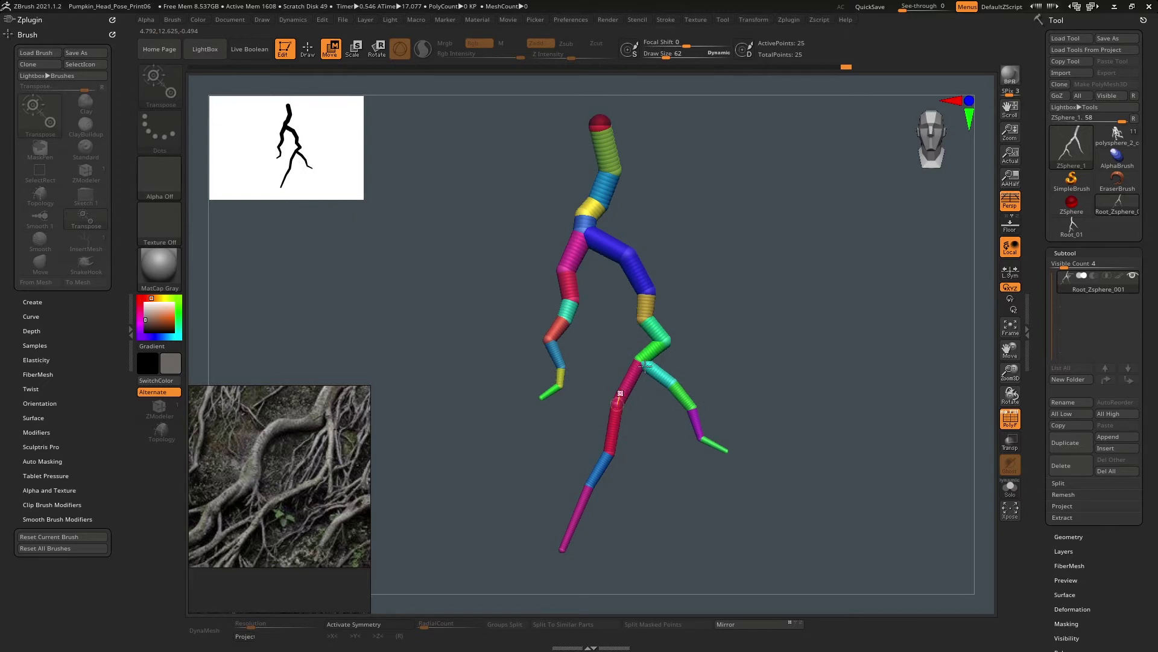
- Grow a new side branch outward from the upper joint of the left branch and taper it toward the tip
{"action": "mouse_move", "coordinate": [567, 271]}
{"action": "left_mouse_down", "text": "alt"}
{"action": "mouse_move", "coordinate": [529, 205]}
{"action": "mouse_move", "coordinate": [401, 157]}
{"action": "mouse_move", "coordinate": [579, 265]}
{"action": "mouse_move", "coordinate": [667, 266]}
{"action": "mouse_move", "coordinate": [669, 243]}
{"action": "mouse_move", "coordinate": [690, 248]}
{"action": "mouse_move", "coordinate": [486, 374]}
{"action": "mouse_move", "coordinate": [527, 332]}
{"action": "mouse_move", "coordinate": [574, 342]}
{"action": "left_mouse_up", "text": "alt"}
{"action": "key", "text": "q"}
{"action": "key", "text": "w"}
{"action": "left_click", "coordinate": [353, 49]}
- Insert four joints along the new left side branch
{"action": "key", "text": "q"}
{"action": "left_click", "coordinate": [645, 286]}
{"action": "left_click", "coordinate": [598, 317]}
{"action": "left_click", "coordinate": [558, 338]}
{"action": "left_click", "coordinate": [512, 360]}
- Offset the left side branch's joints into a zigzag and refine the bends nearest its base
{"action": "key", "text": "w"}
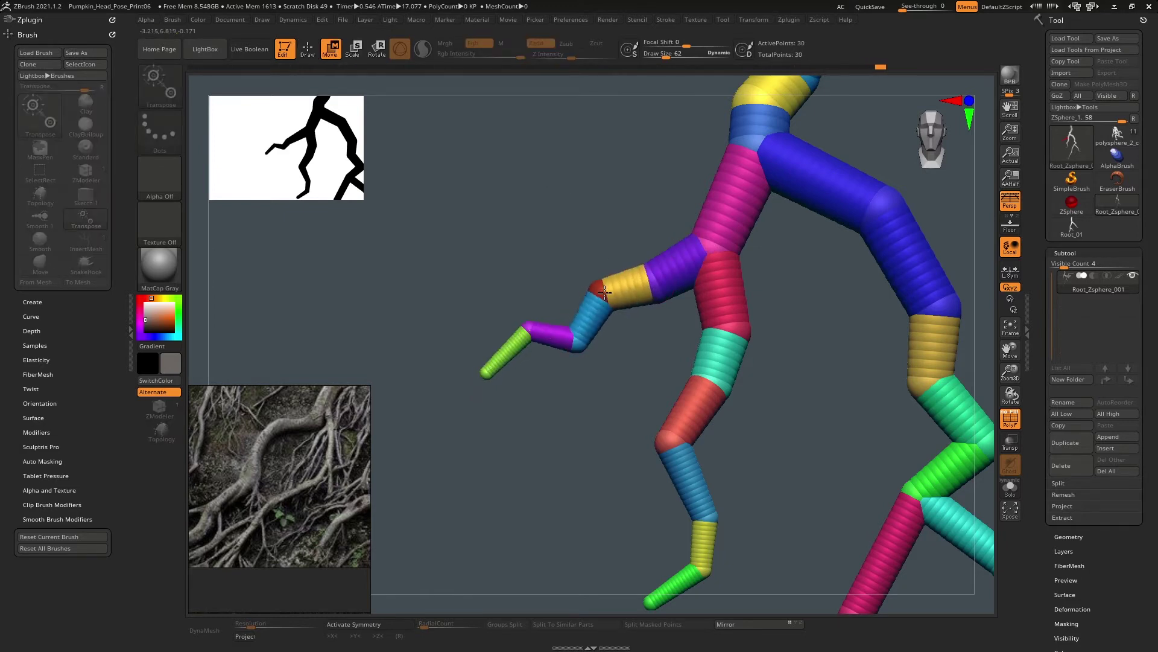
{"action": "left_click_drag", "start_coordinate": [605, 292], "coordinate": [655, 286]}
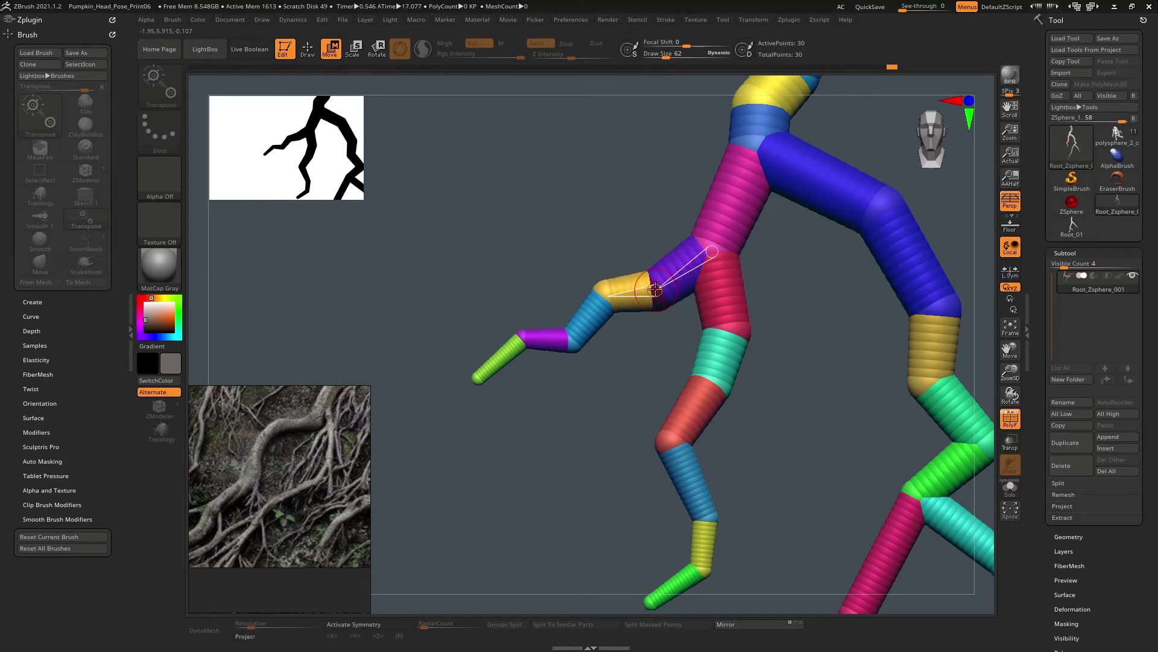
{"action": "left_click", "coordinate": [353, 50]}
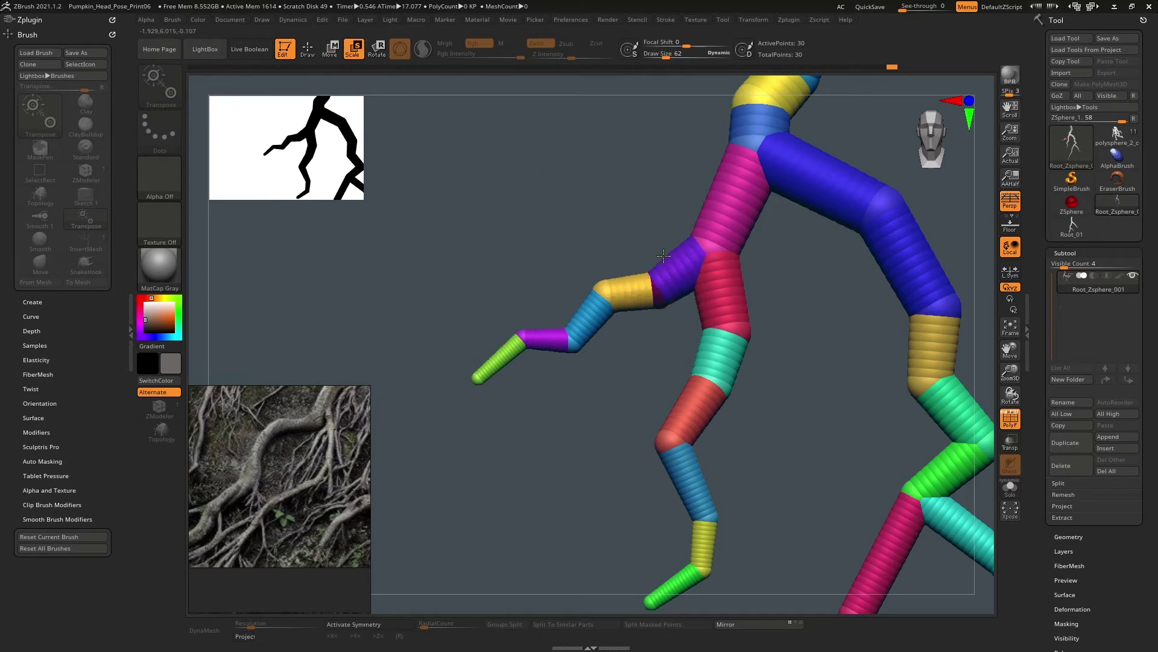
{"action": "key", "text": "q"}
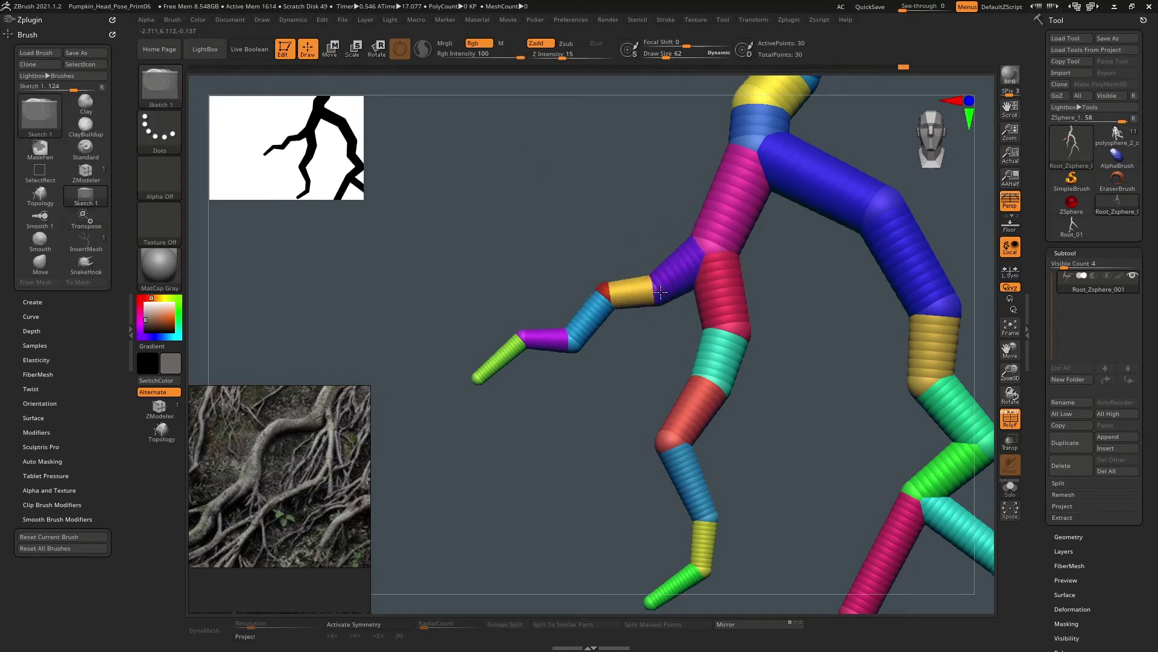
{"action": "left_click", "coordinate": [660, 282], "text": "alt"}
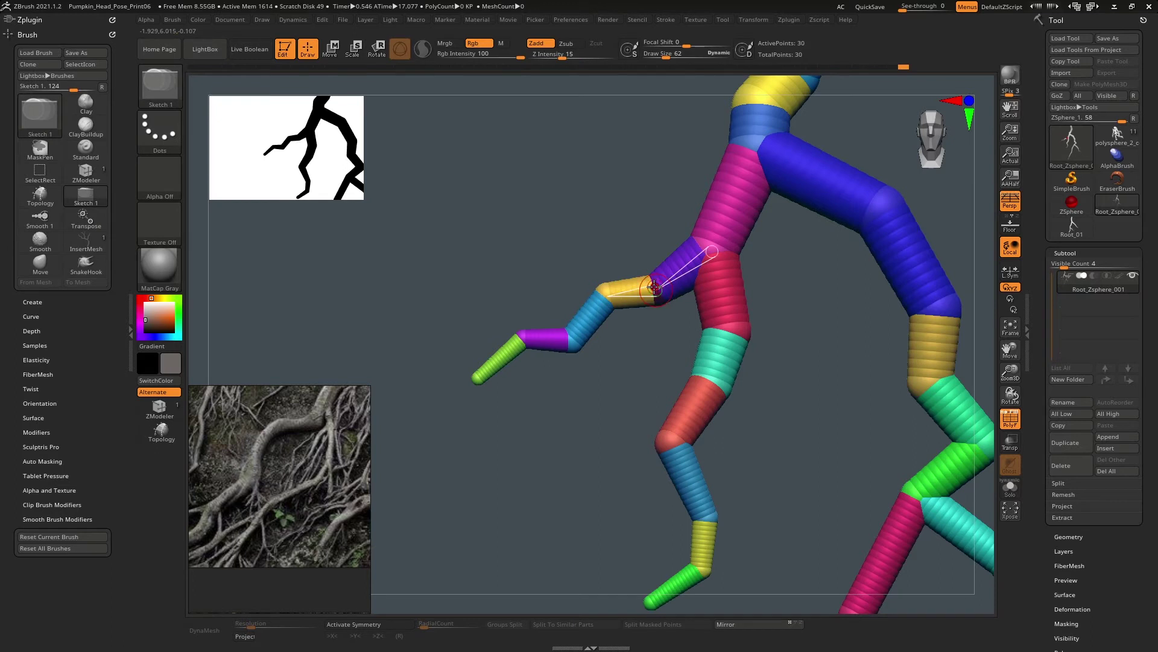
{"action": "key", "text": "w"}
{"action": "left_click_drag", "start_coordinate": [656, 290], "coordinate": [645, 251]}
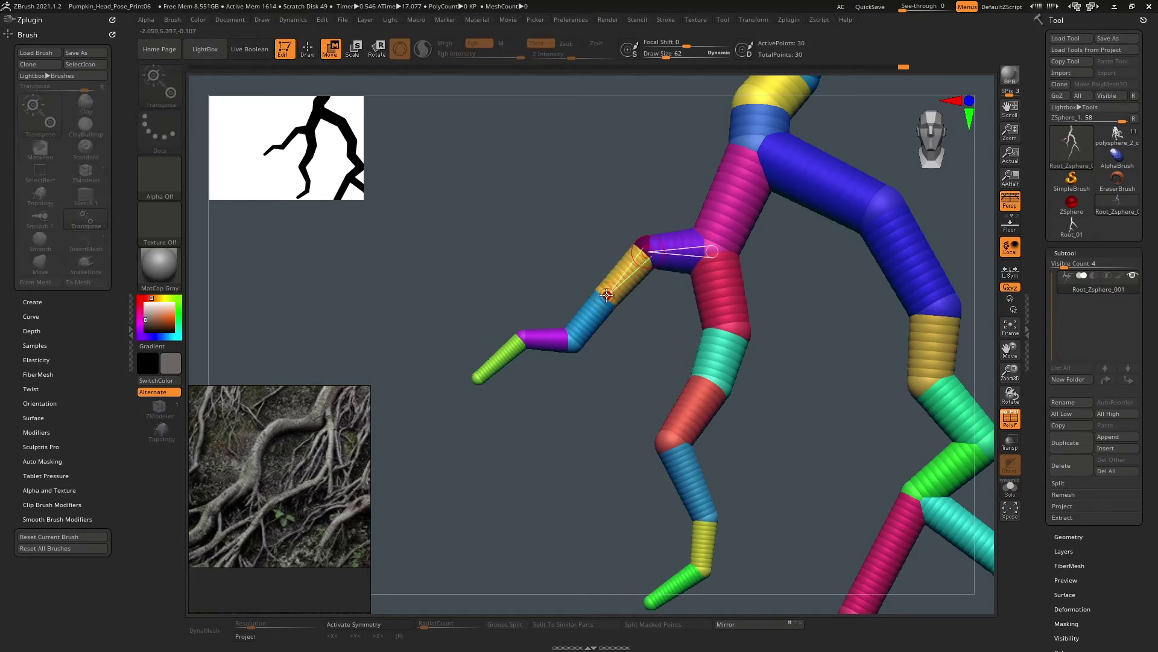
{"action": "left_click_drag", "start_coordinate": [607, 294], "coordinate": [615, 306]}
{"action": "left_click_drag", "start_coordinate": [648, 248], "coordinate": [649, 263]}
- Grow a new side branch outward from the right branch's joint just above the lower fork and scale its tip
{"action": "mouse_move", "coordinate": [791, 374]}
{"action": "left_mouse_down", "text": "alt"}
{"action": "mouse_move", "coordinate": [745, 295]}
{"action": "mouse_move", "coordinate": [733, 231]}
{"action": "mouse_move", "coordinate": [730, 314]}
{"action": "mouse_move", "coordinate": [796, 317]}
{"action": "mouse_move", "coordinate": [797, 362]}
{"action": "mouse_move", "coordinate": [739, 306]}
{"action": "mouse_move", "coordinate": [725, 235]}
{"action": "mouse_move", "coordinate": [729, 298]}
{"action": "mouse_move", "coordinate": [722, 267]}
{"action": "mouse_move", "coordinate": [682, 289]}
{"action": "mouse_move", "coordinate": [661, 393]}
{"action": "mouse_move", "coordinate": [668, 345]}
{"action": "mouse_move", "coordinate": [737, 332]}
{"action": "mouse_move", "coordinate": [799, 380]}
{"action": "mouse_move", "coordinate": [811, 418]}
{"action": "mouse_move", "coordinate": [837, 379]}
{"action": "mouse_move", "coordinate": [805, 301]}
{"action": "mouse_move", "coordinate": [807, 268]}
{"action": "left_mouse_up", "text": "alt"}
{"action": "key", "text": "q"}
{"action": "key", "text": "w"}
{"action": "key", "text": "e"}
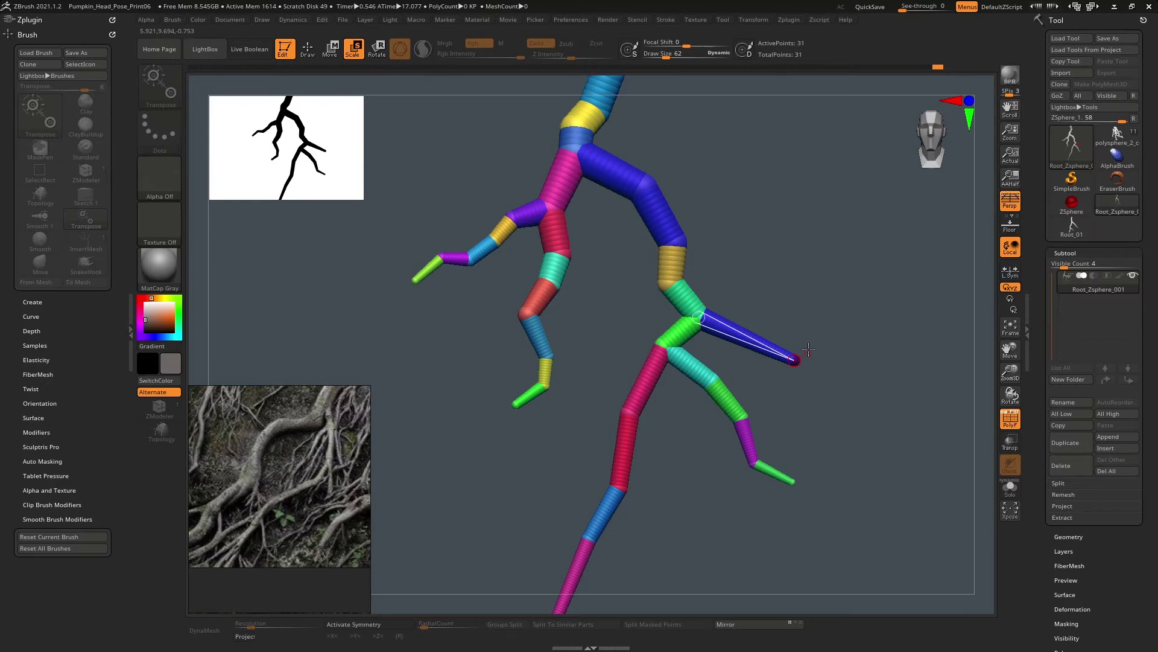
{"action": "mouse_move", "coordinate": [808, 348]}
{"action": "left_mouse_down", "text": "alt"}
{"action": "mouse_move", "coordinate": [815, 386]}
{"action": "mouse_move", "coordinate": [801, 366]}
{"action": "mouse_move", "coordinate": [993, 458]}
{"action": "mouse_move", "coordinate": [973, 490]}
{"action": "left_mouse_up", "text": "alt"}
- Insert four joints along the new right side branch
{"action": "left_click", "coordinate": [330, 49]}
{"action": "right_click_drag", "start_coordinate": [869, 447], "coordinate": [778, 426], "text": "alt"}
{"action": "key", "text": "q"}
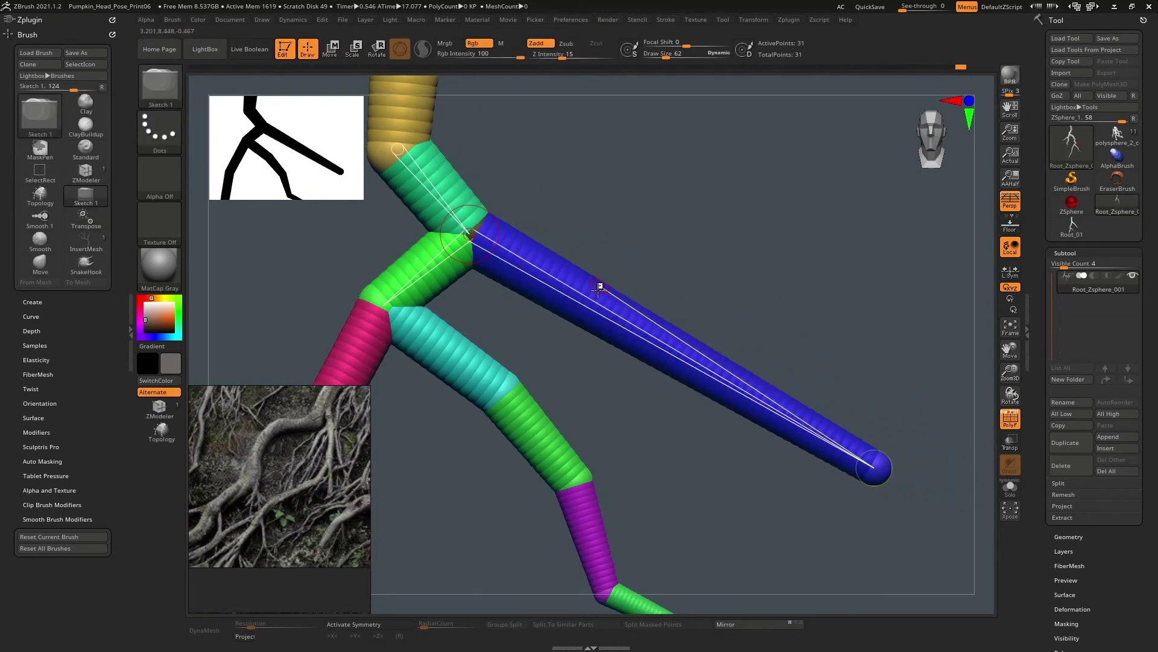
{"action": "left_click", "coordinate": [554, 280]}
{"action": "left_click", "coordinate": [642, 333]}
{"action": "left_click", "coordinate": [715, 375]}
{"action": "left_click", "coordinate": [786, 416]}
- Offset the right side branch's joints alternately up and down to bend it into a zigzag
{"action": "key", "text": "w"}
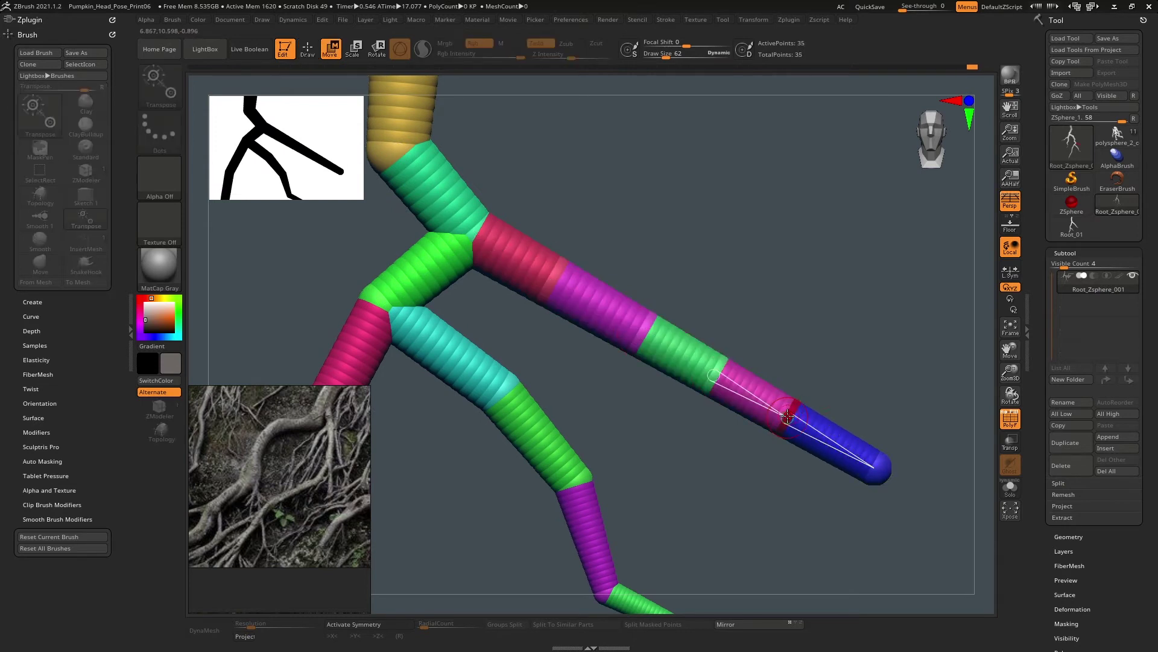
{"action": "left_click_drag", "start_coordinate": [786, 416], "coordinate": [786, 388]}
{"action": "left_click_drag", "start_coordinate": [717, 373], "coordinate": [705, 393]}
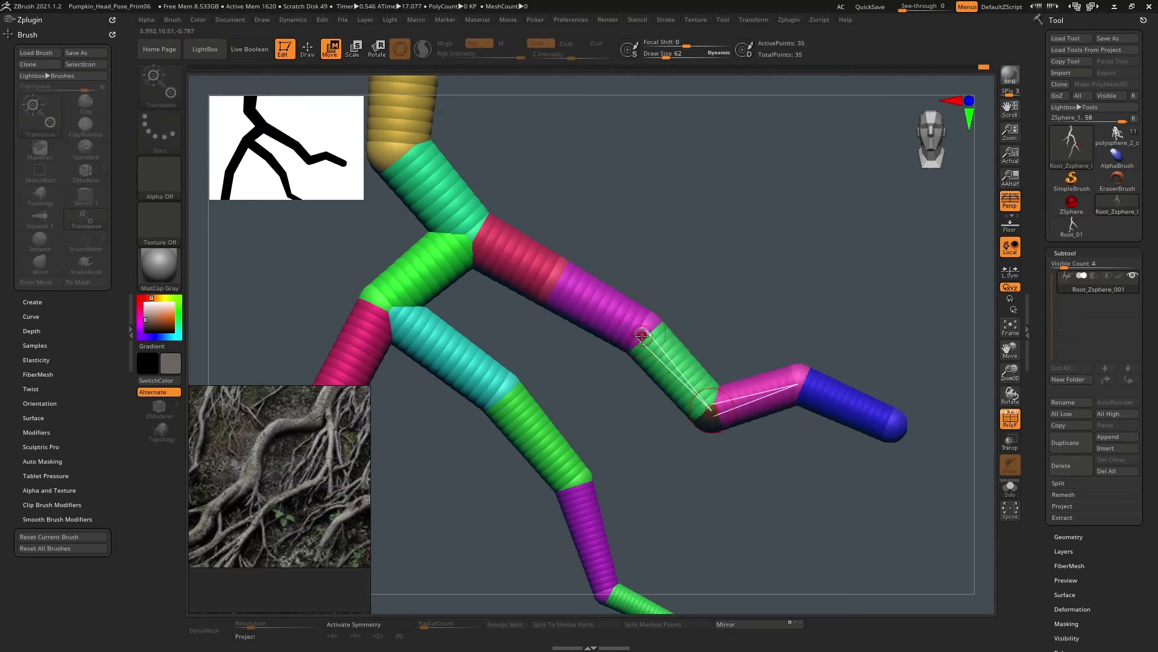
{"action": "left_click_drag", "start_coordinate": [642, 335], "coordinate": [656, 295]}
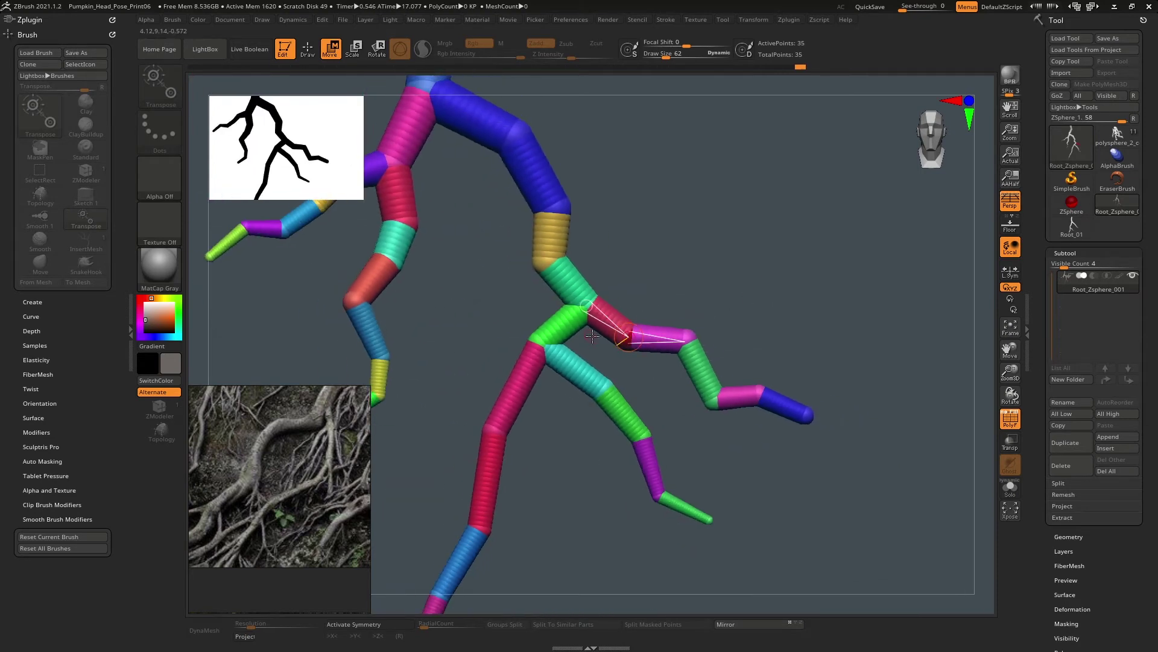
- Stretch the right side branch farther outward and reshape the twig below it by moving their joints
{"action": "mouse_move", "coordinate": [618, 326]}
{"action": "left_mouse_down"}
{"action": "mouse_move", "coordinate": [628, 305]}
{"action": "mouse_move", "coordinate": [621, 319]}
{"action": "mouse_move", "coordinate": [696, 308]}
{"action": "left_mouse_up"}
{"action": "left_click_drag", "start_coordinate": [737, 348], "coordinate": [852, 391]}
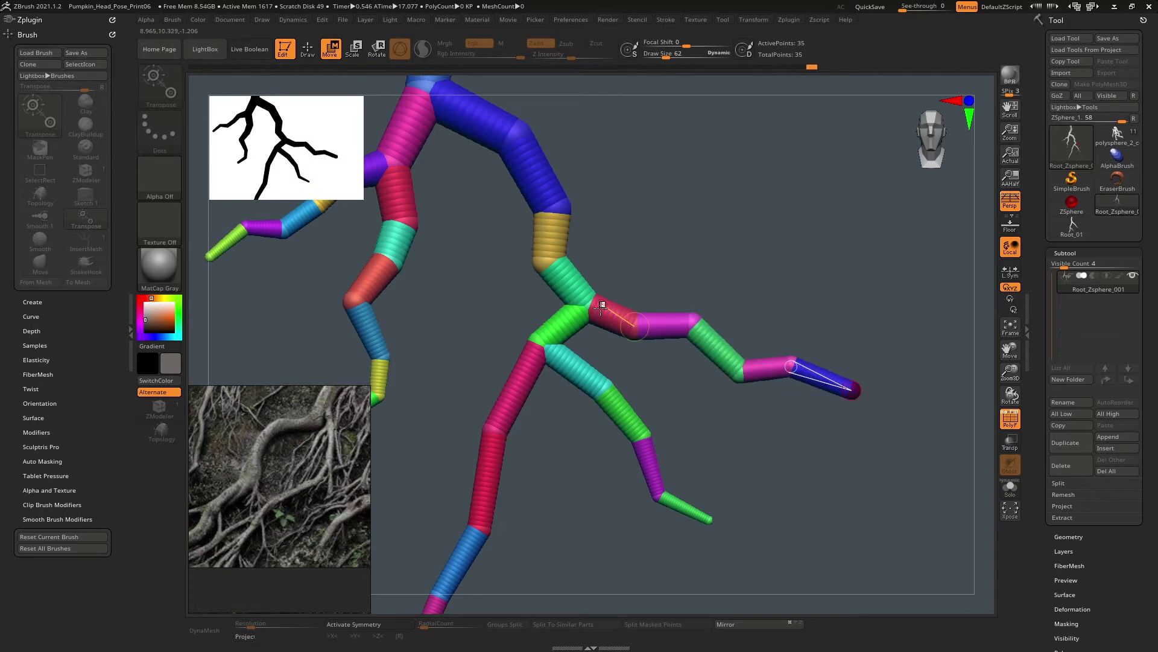
{"action": "left_click_drag", "start_coordinate": [618, 318], "coordinate": [702, 324]}
{"action": "left_click_drag", "start_coordinate": [833, 374], "coordinate": [784, 289], "text": "alt"}
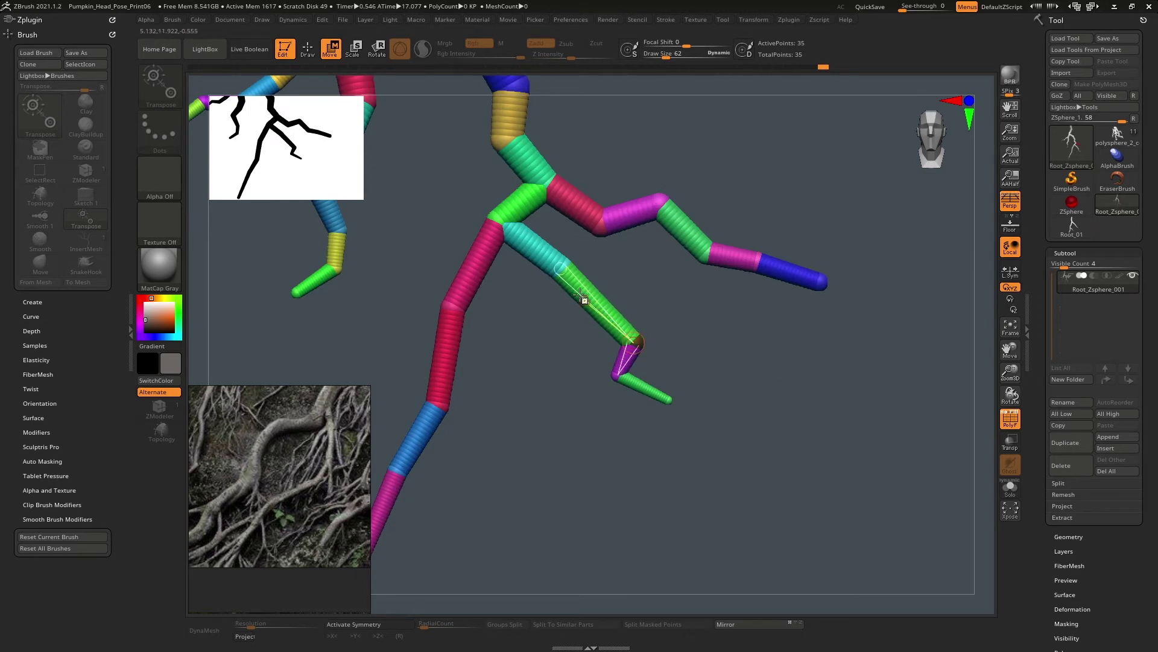
- Lengthen the right branch's lower twig by stretching its tip outward and moving its joints into a longer curve
{"action": "left_click_drag", "start_coordinate": [603, 316], "coordinate": [633, 342]}
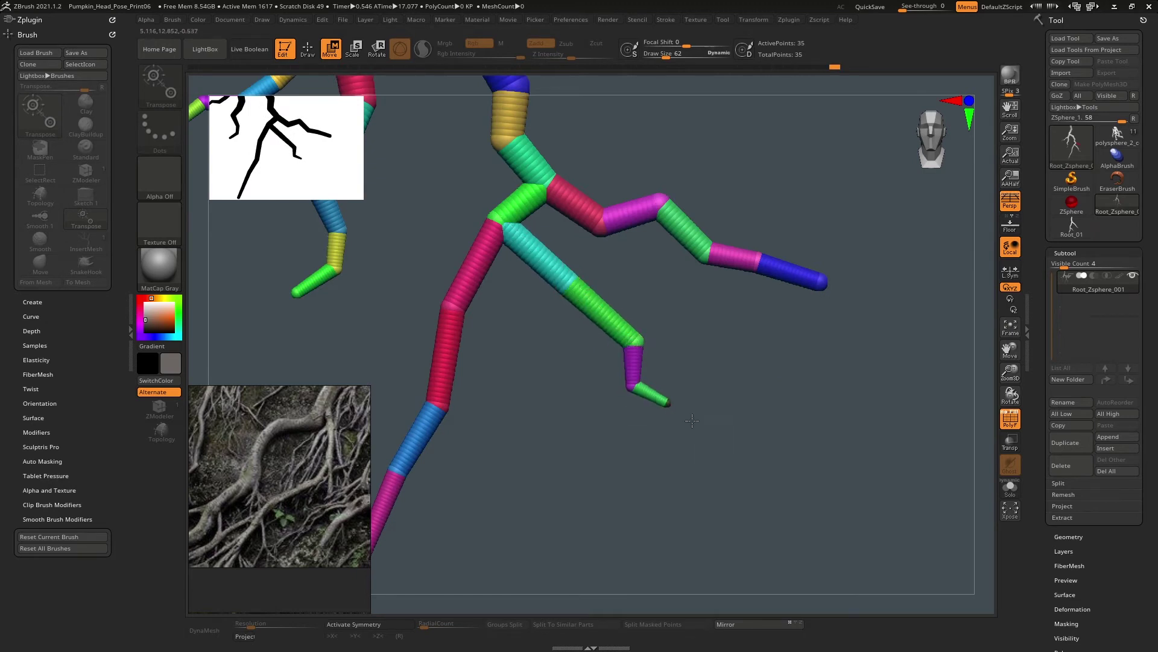
{"action": "left_click_drag", "start_coordinate": [670, 421], "coordinate": [731, 490]}
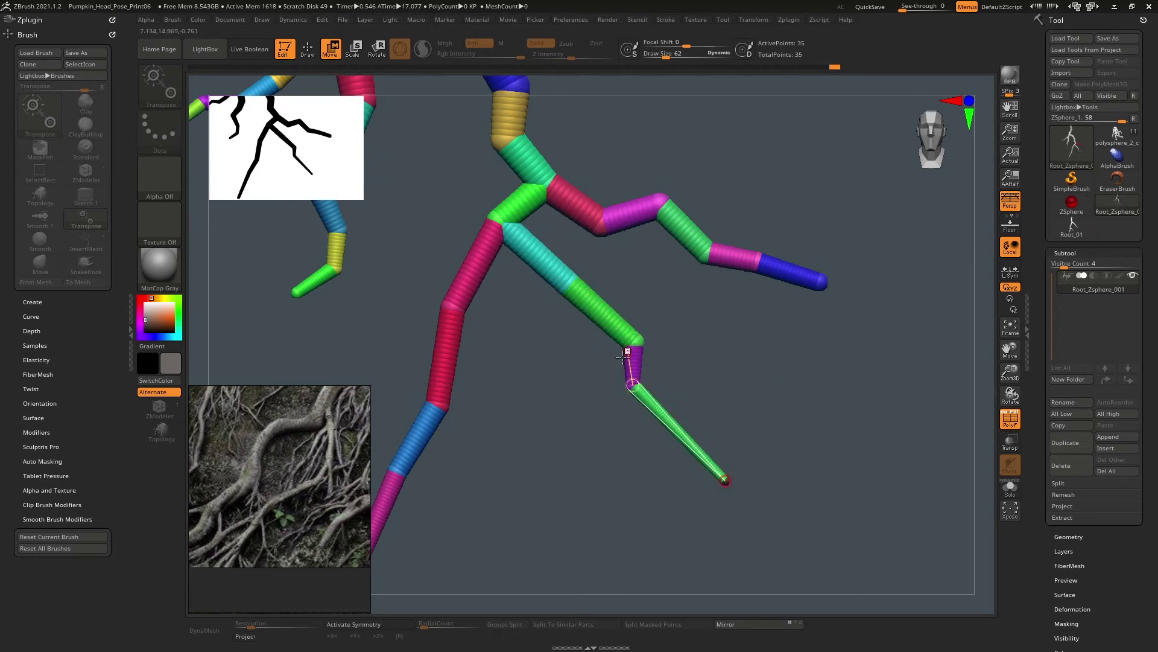
{"action": "left_click_drag", "start_coordinate": [635, 388], "coordinate": [637, 437]}
{"action": "left_click_drag", "start_coordinate": [633, 340], "coordinate": [616, 354]}
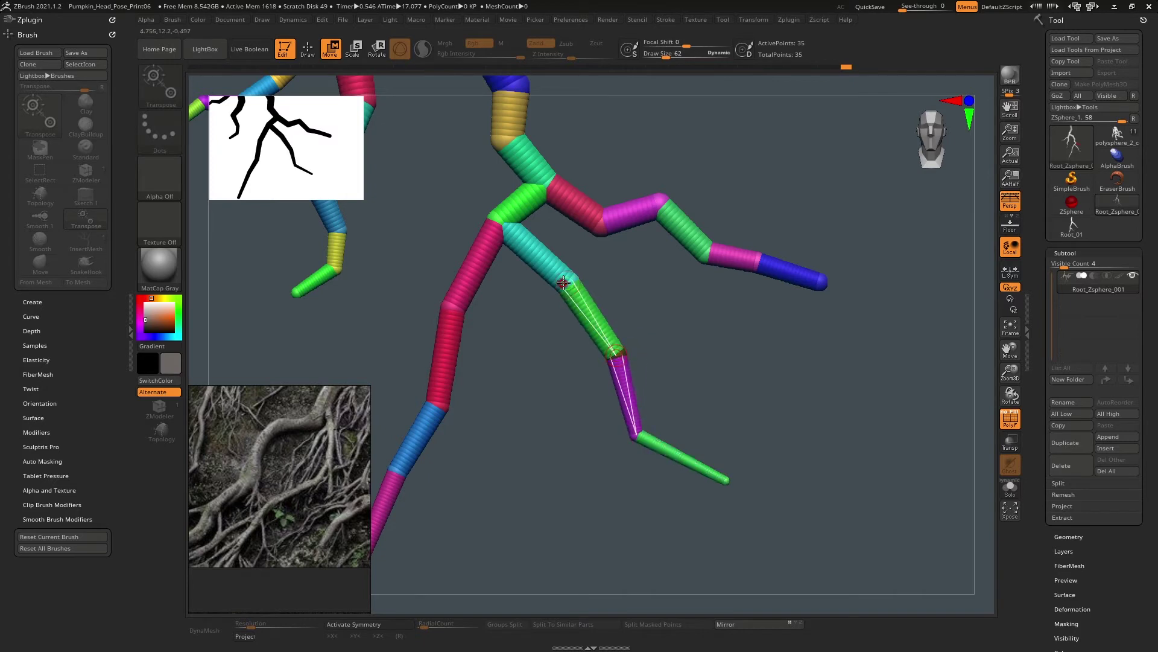
{"action": "left_click_drag", "start_coordinate": [567, 285], "coordinate": [544, 310]}
- Insert three joints along the lower right twig, one in each of its upper segments
{"action": "key", "text": "q"}
{"action": "left_click", "coordinate": [528, 271]}
{"action": "left_click", "coordinate": [574, 331]}
{"action": "left_click", "coordinate": [625, 397]}
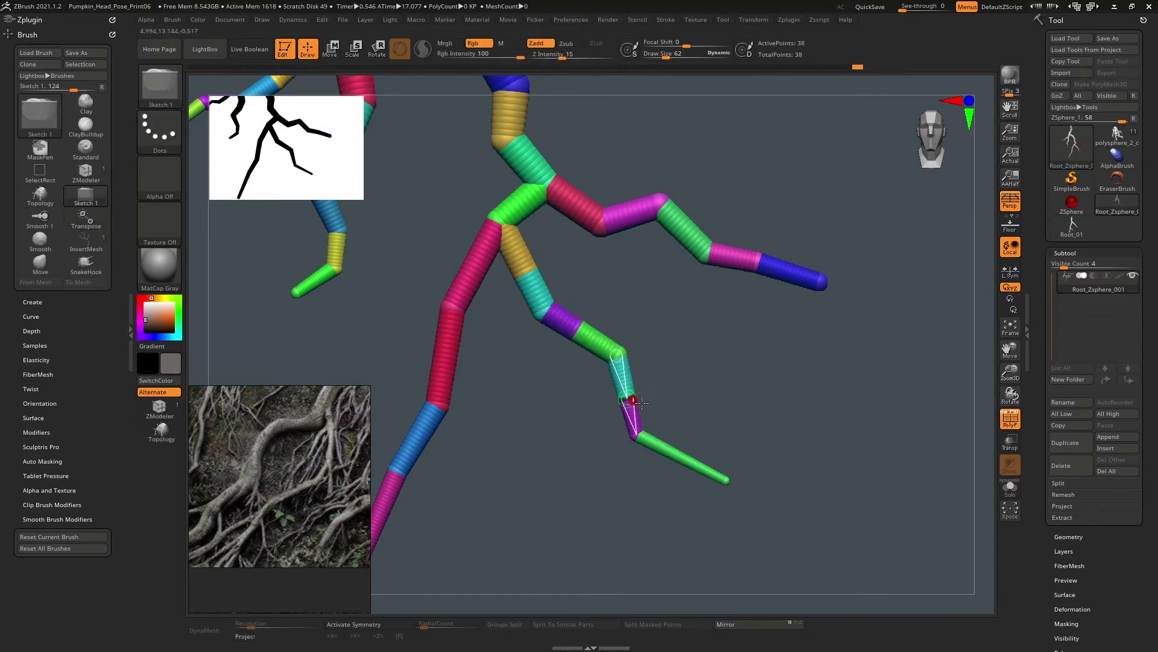
- Offset the lower right twig's joints to alternating sides to bend it into a zigzag
{"action": "key", "text": "w"}
{"action": "left_click_drag", "start_coordinate": [644, 392], "coordinate": [646, 386]}
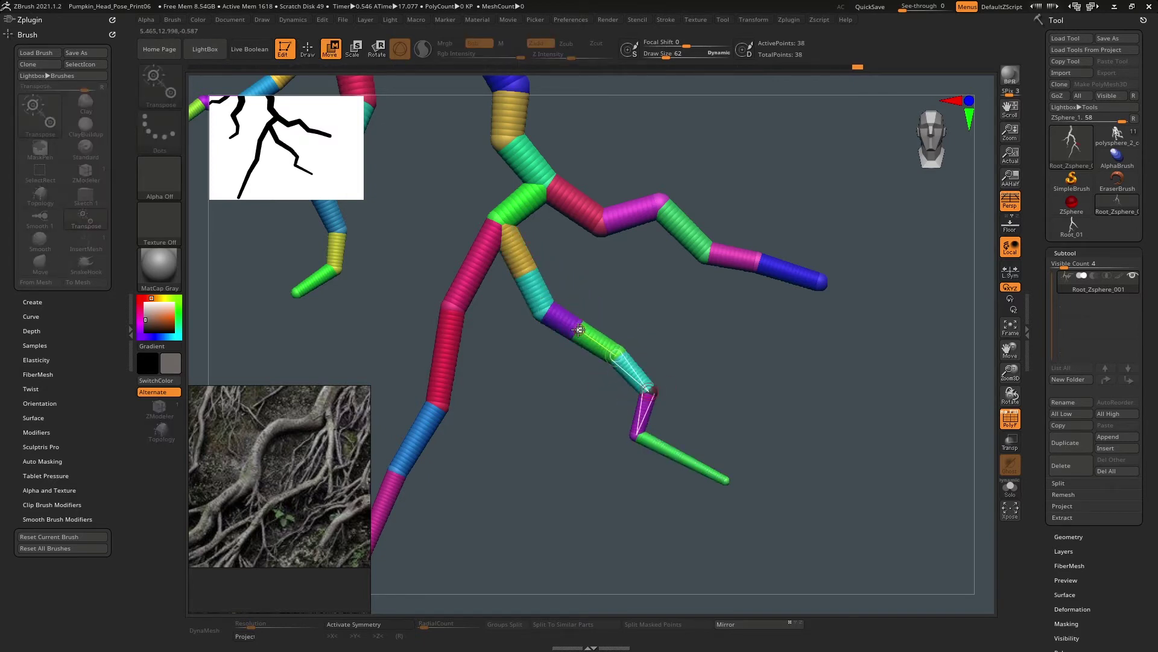
{"action": "left_click_drag", "start_coordinate": [579, 330], "coordinate": [572, 359]}
{"action": "left_click_drag", "start_coordinate": [545, 308], "coordinate": [538, 265]}
- Shift the right side branch's joints in depth from an end-on view so it bends out of the flat plane
{"action": "left_click_drag", "start_coordinate": [712, 277], "coordinate": [592, 272]}
{"action": "left_click_drag", "start_coordinate": [592, 272], "coordinate": [548, 406], "text": "alt"}
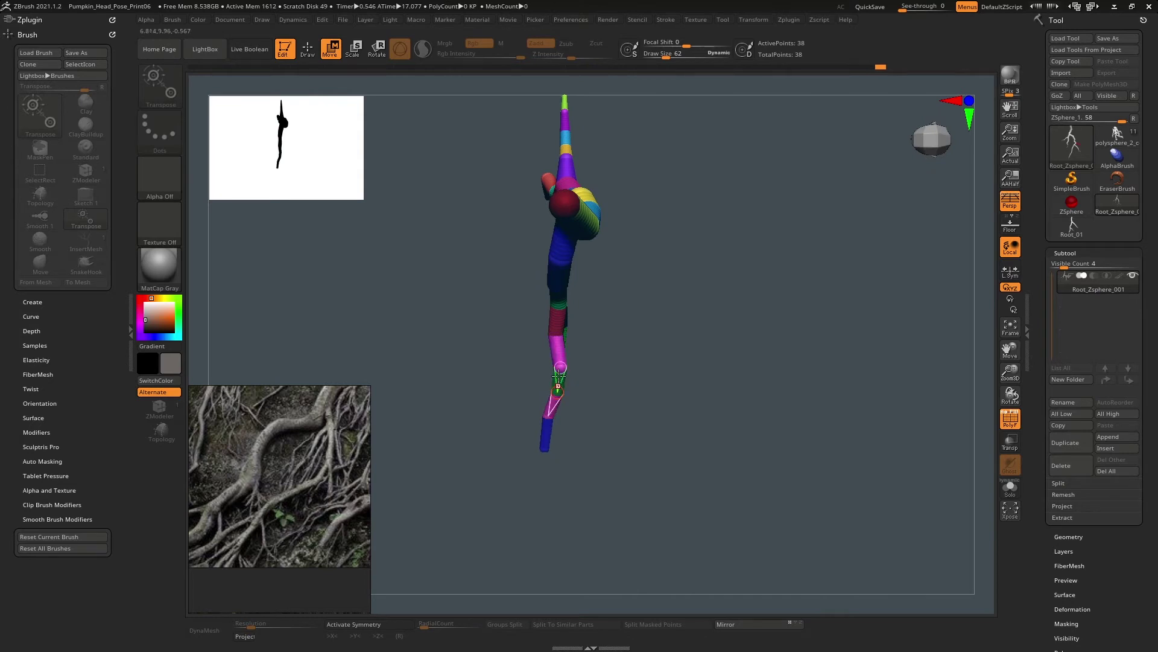
{"action": "left_click_drag", "start_coordinate": [659, 357], "coordinate": [583, 324]}
{"action": "left_click_drag", "start_coordinate": [588, 272], "coordinate": [585, 264]}
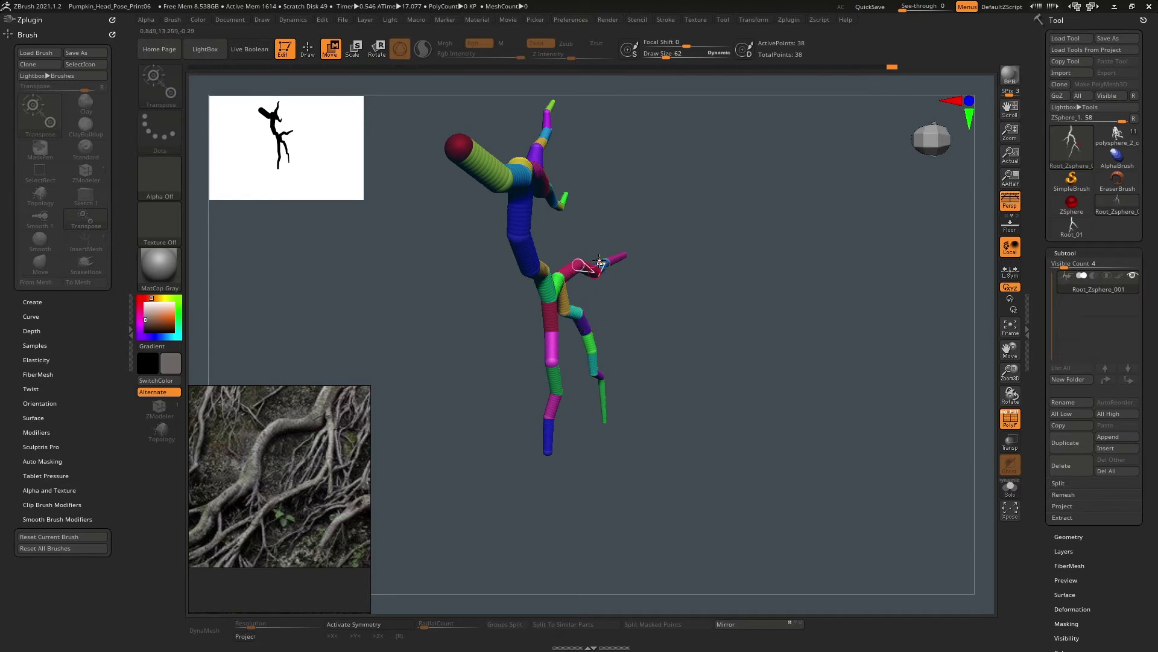
{"action": "left_click_drag", "start_coordinate": [604, 308], "coordinate": [749, 350]}
- Offset the upper right branch's joints forward and backward in side view to give the root a wavy depth profile
{"action": "left_click_drag", "start_coordinate": [659, 308], "coordinate": [627, 362]}
{"action": "left_click_drag", "start_coordinate": [542, 320], "coordinate": [531, 324]}
{"action": "left_click_drag", "start_coordinate": [525, 389], "coordinate": [561, 398]}
{"action": "left_click_drag", "start_coordinate": [530, 326], "coordinate": [520, 311]}
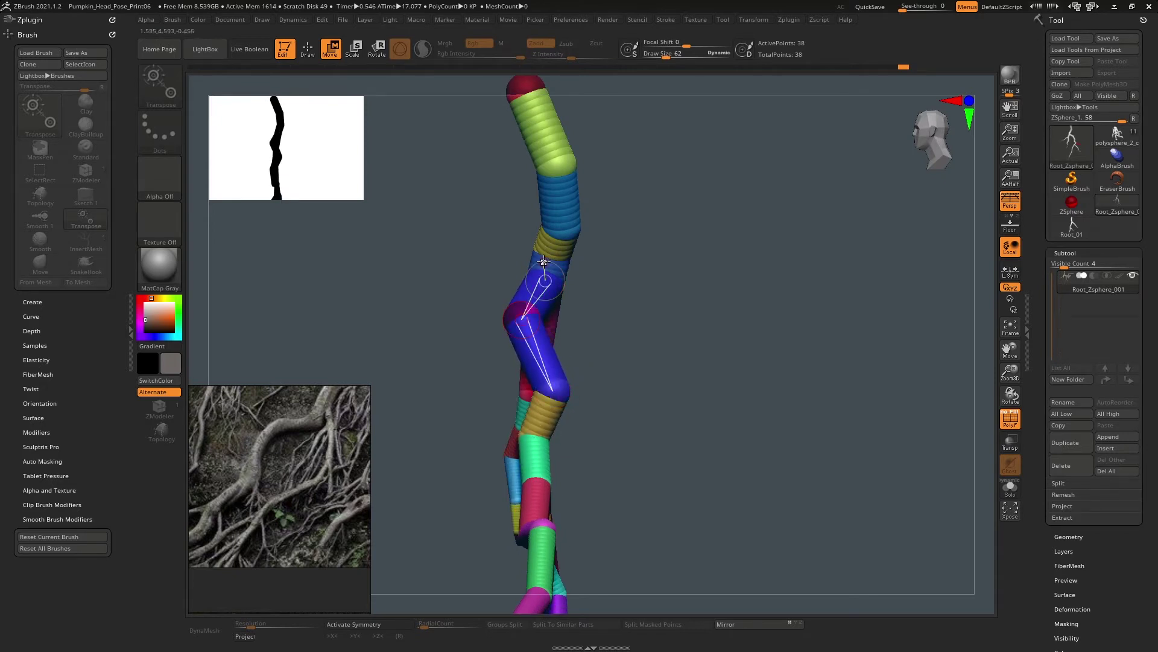
{"action": "left_click_drag", "start_coordinate": [541, 270], "coordinate": [549, 267]}
- Return to the front view of the whole root and shrink the silhouette thumbnail to size 138
{"action": "left_click_drag", "start_coordinate": [477, 293], "coordinate": [570, 345]}
{"action": "left_click_drag", "start_coordinate": [675, 313], "coordinate": [769, 294], "text": "shift"}
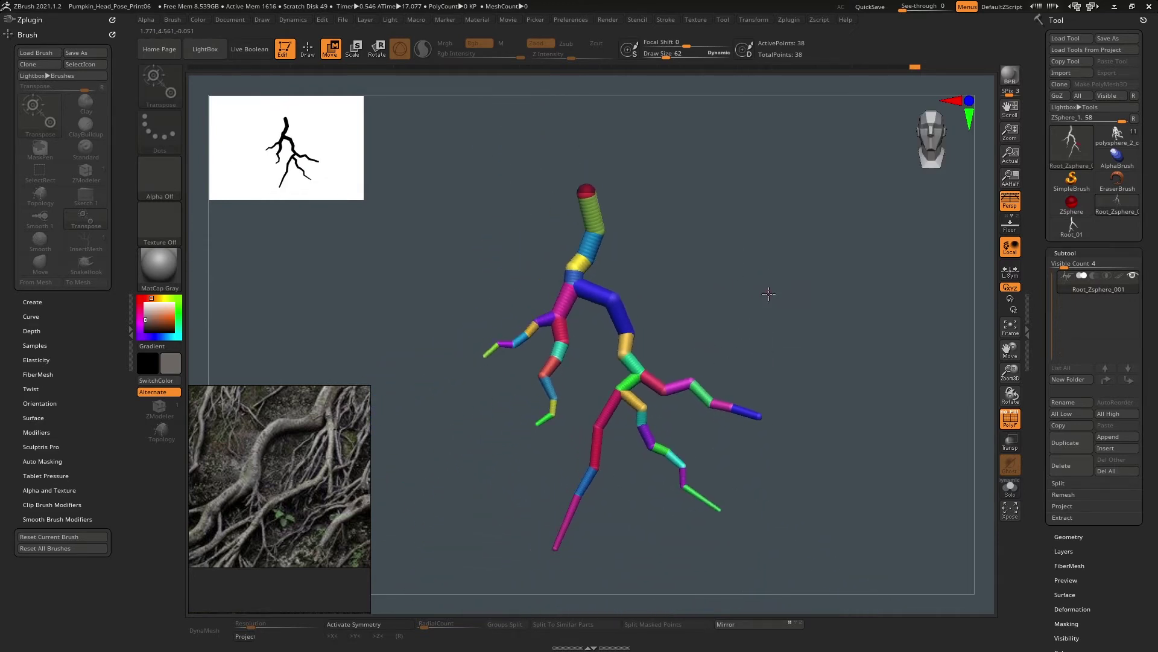
{"action": "left_click_drag", "start_coordinate": [349, 202], "coordinate": [336, 180]}
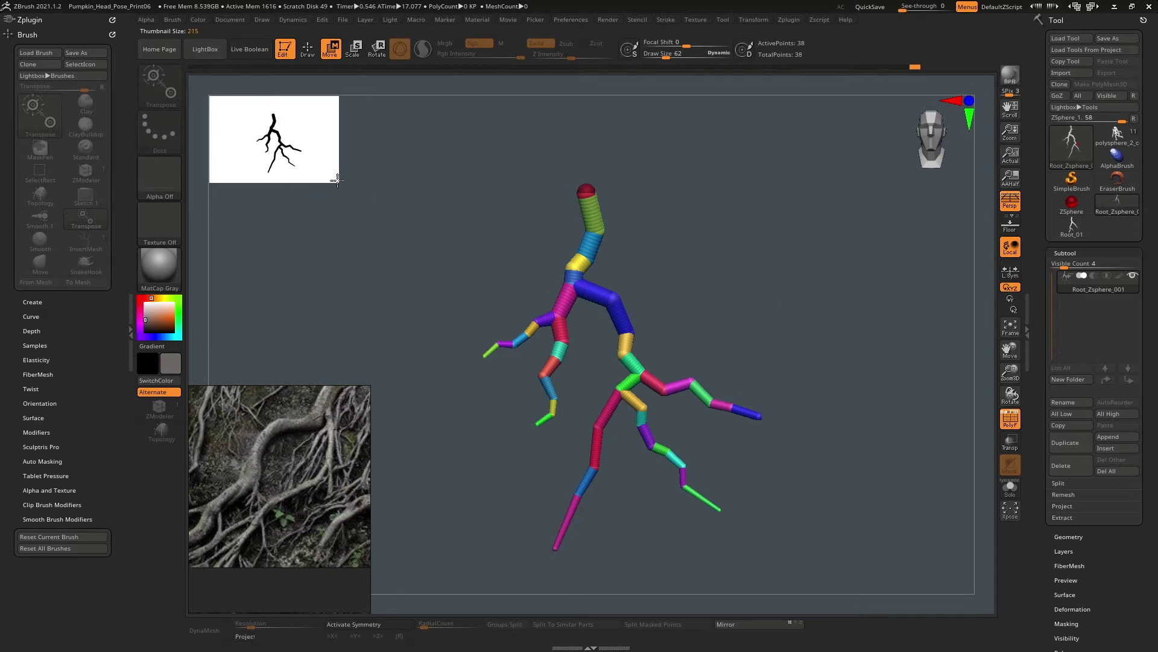
{"action": "left_click_drag", "start_coordinate": [321, 165], "coordinate": [284, 138]}
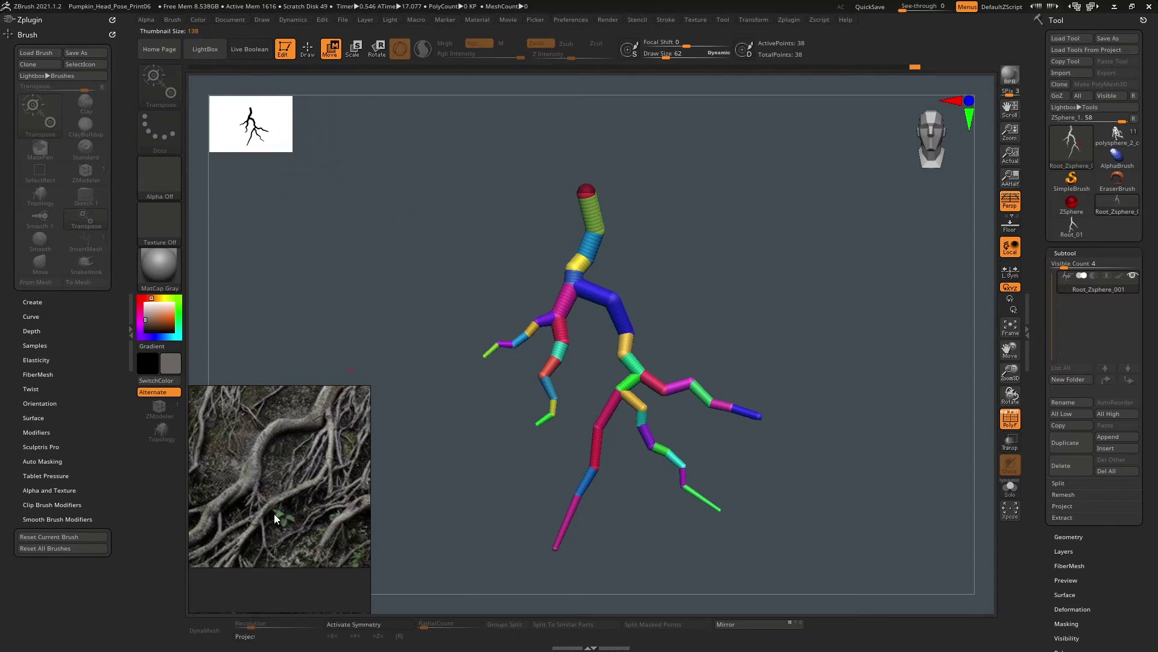
- Examine the root photos and root drawings on the reference board for branching patterns
{"action": "scroll", "coordinate": [279, 476], "scroll_direction": "up", "scroll_amount": 6}
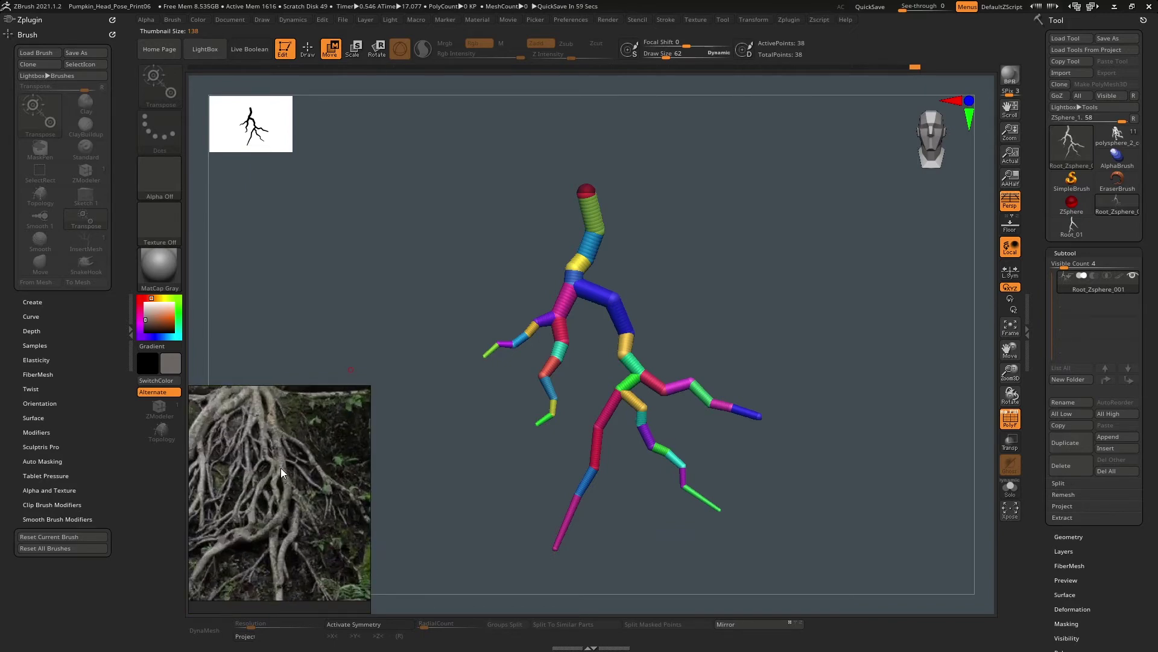
{"action": "scroll", "coordinate": [272, 496], "scroll_direction": "down", "scroll_amount": 2}
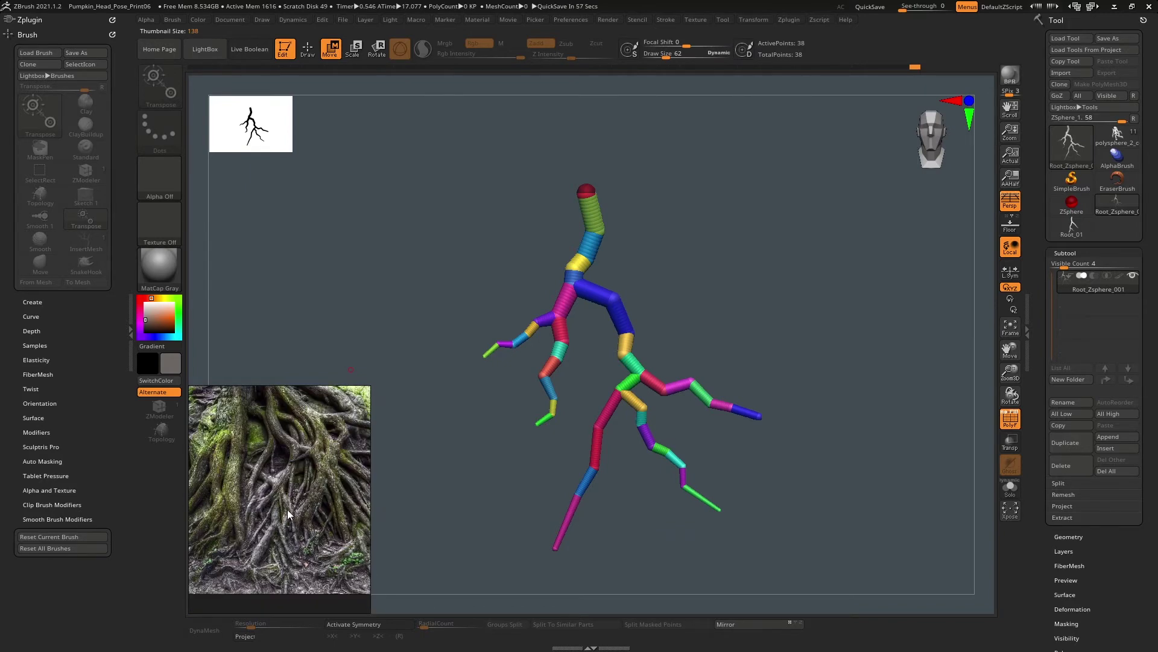
{"action": "scroll", "coordinate": [287, 514], "scroll_direction": "down", "scroll_amount": 4}
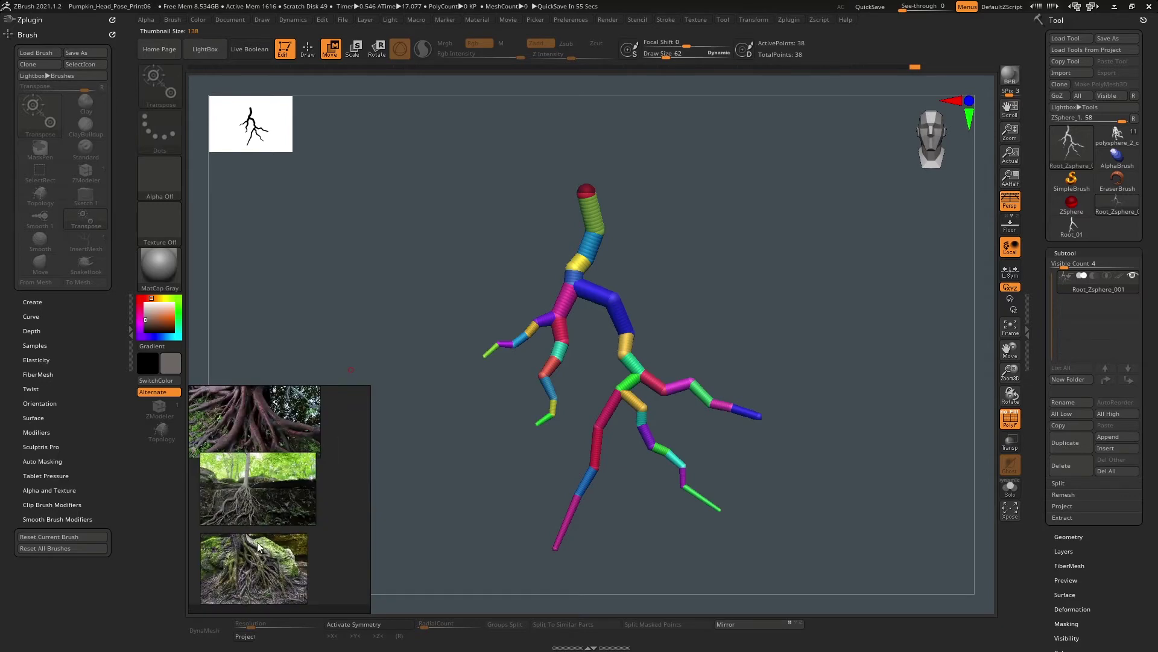
{"action": "scroll", "coordinate": [258, 547], "scroll_direction": "down", "scroll_amount": 5}
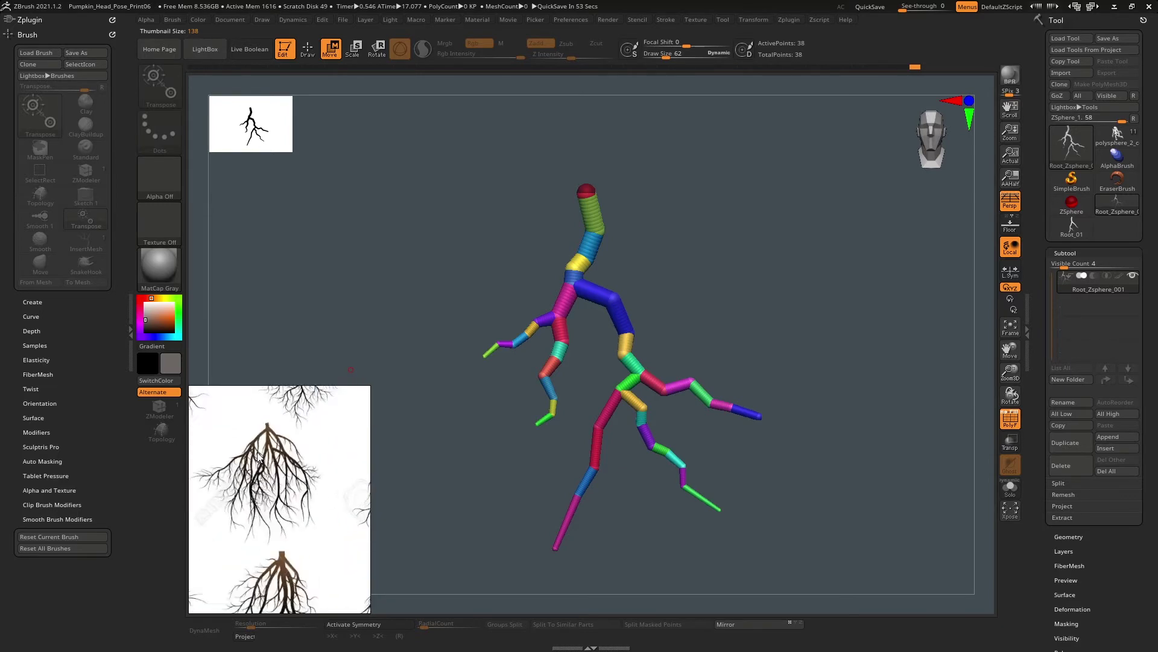
{"action": "scroll", "coordinate": [260, 471], "scroll_direction": "down", "scroll_amount": 3}
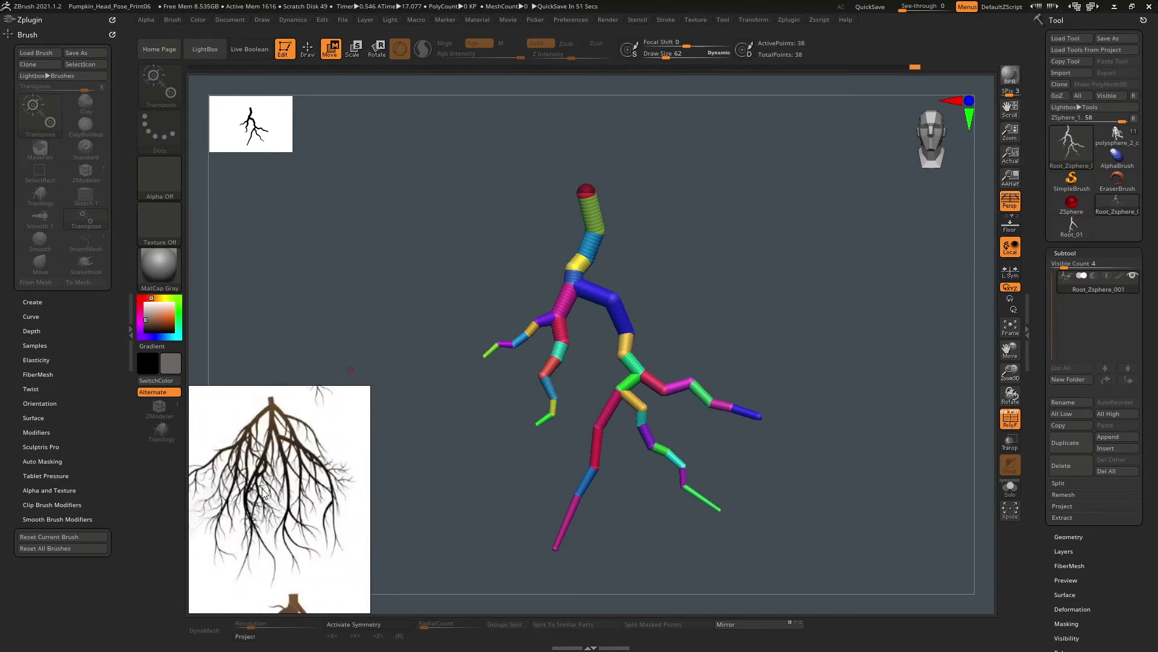
{"action": "scroll", "coordinate": [265, 492], "scroll_direction": "down", "scroll_amount": 5}
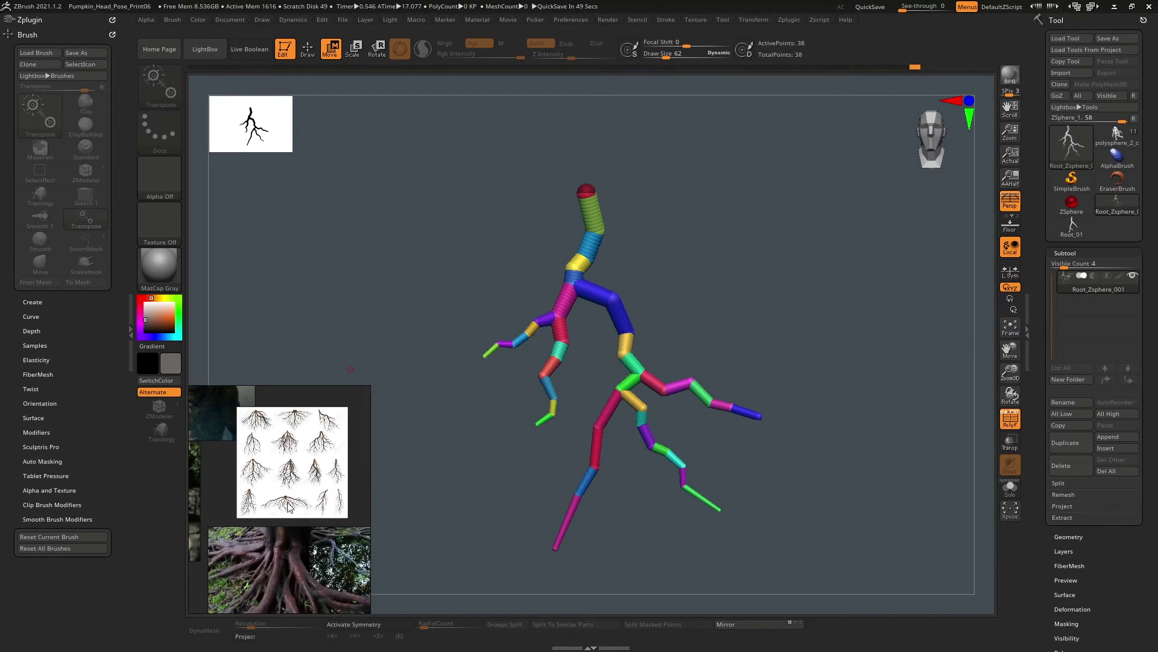
{"action": "scroll", "coordinate": [288, 507], "scroll_direction": "down", "scroll_amount": 5}
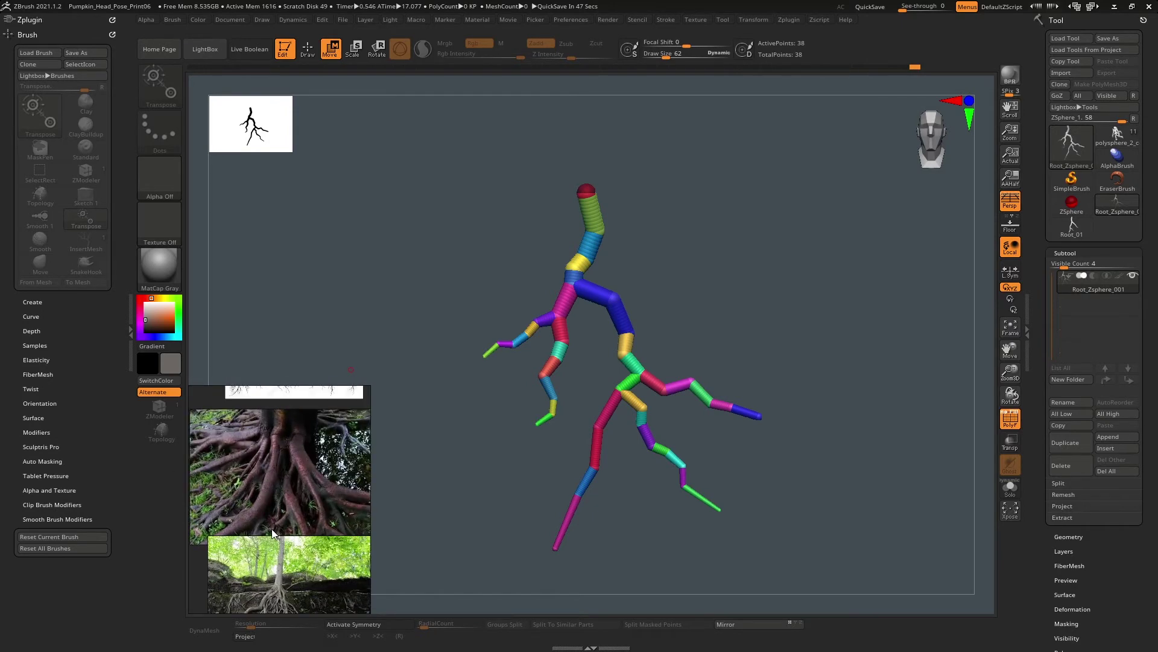
- Switch to the Root_01 mesh and reset all brushes to their defaults
{"action": "left_click", "coordinate": [1075, 227]}
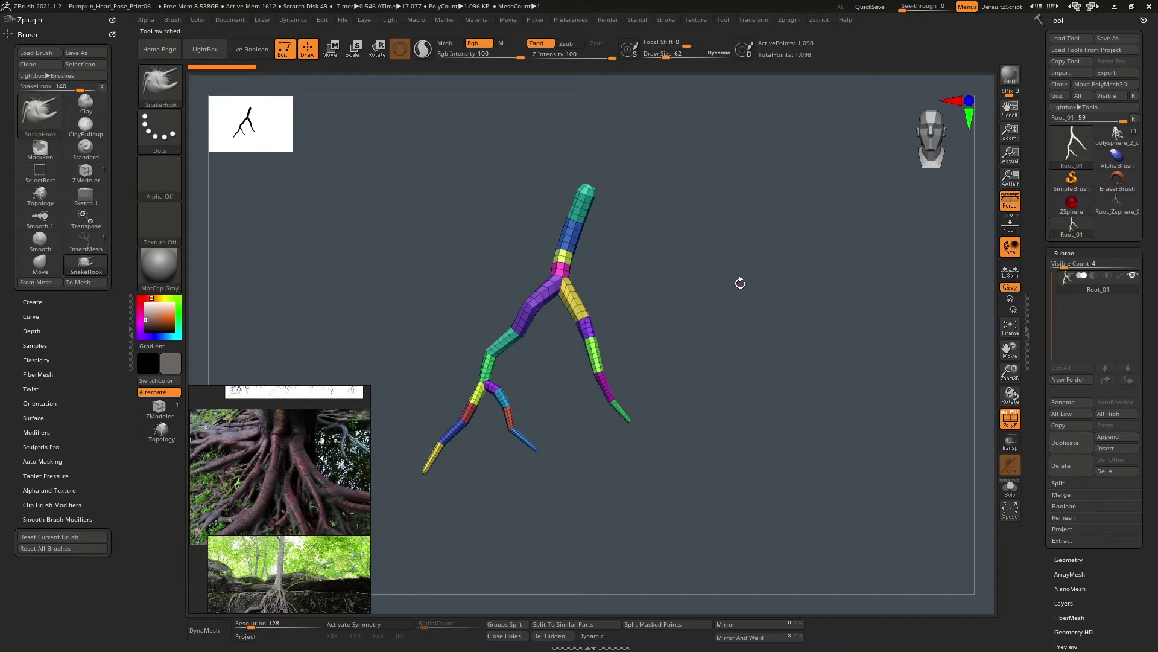
{"action": "left_click", "coordinate": [176, 101]}
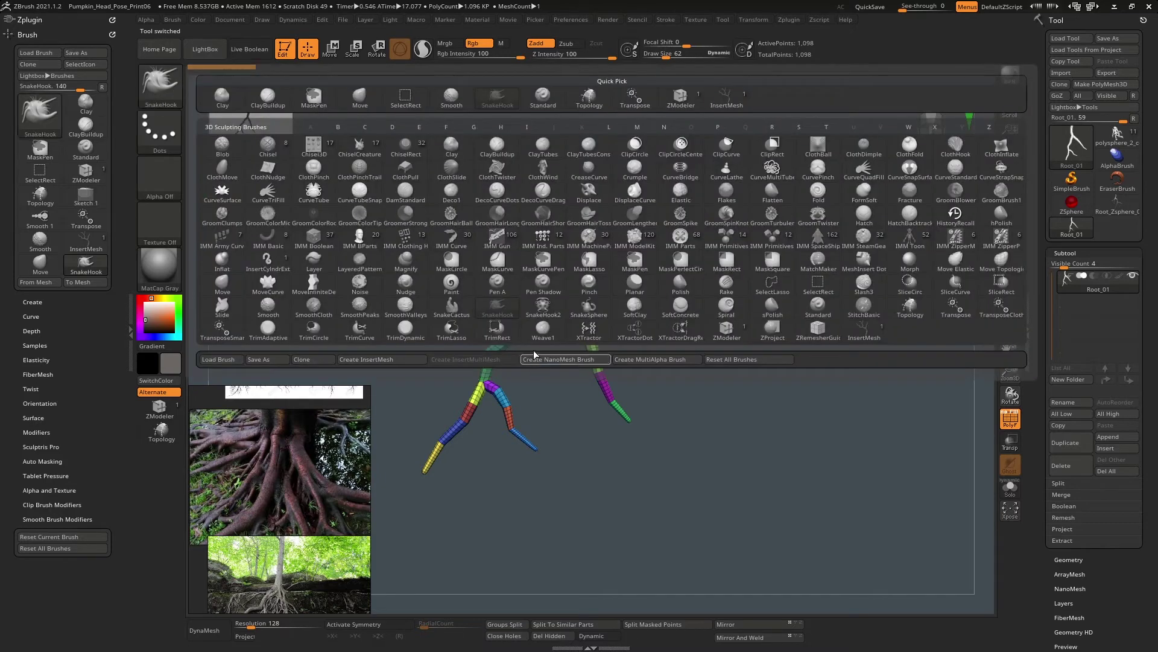
{"action": "left_click", "coordinate": [727, 360]}
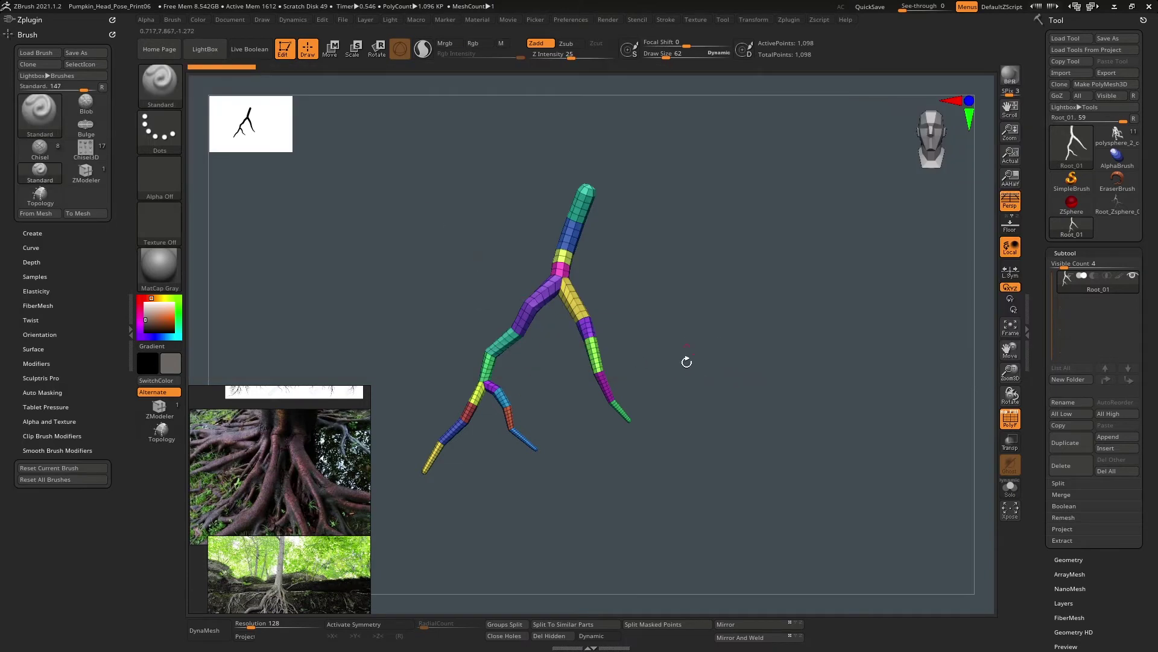
- Switch back to the ZSphere root rig and bend its lowest root by moving its lower joints
{"action": "left_click", "coordinate": [1117, 215]}
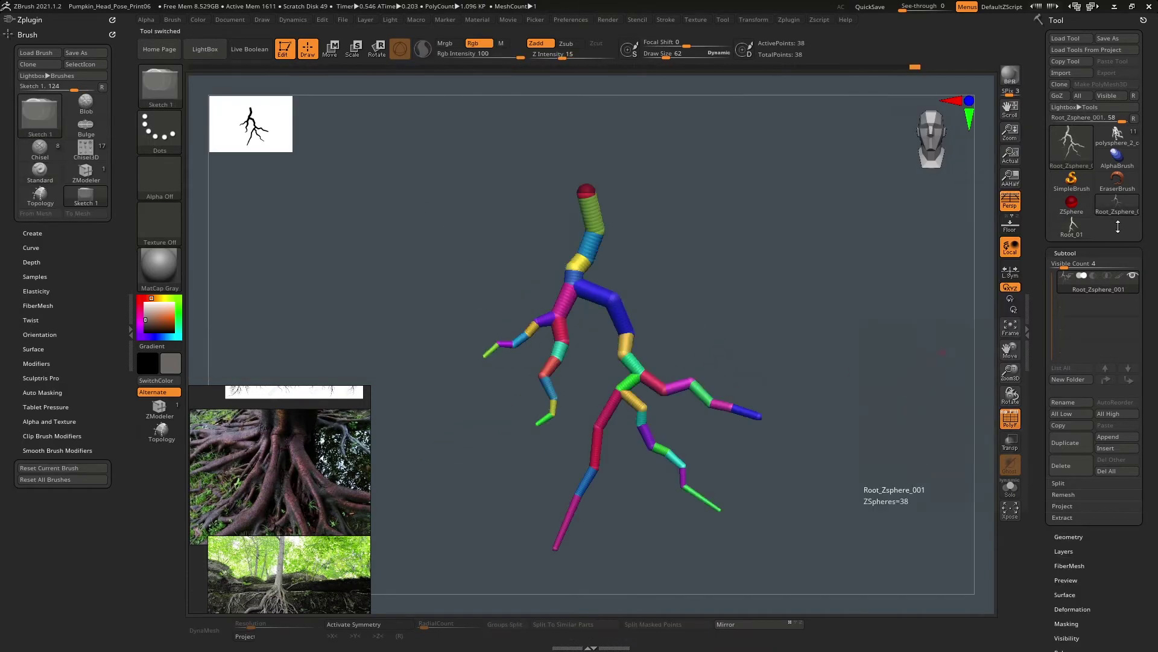
{"action": "left_click_drag", "start_coordinate": [735, 270], "coordinate": [737, 306]}
{"action": "key", "text": "w"}
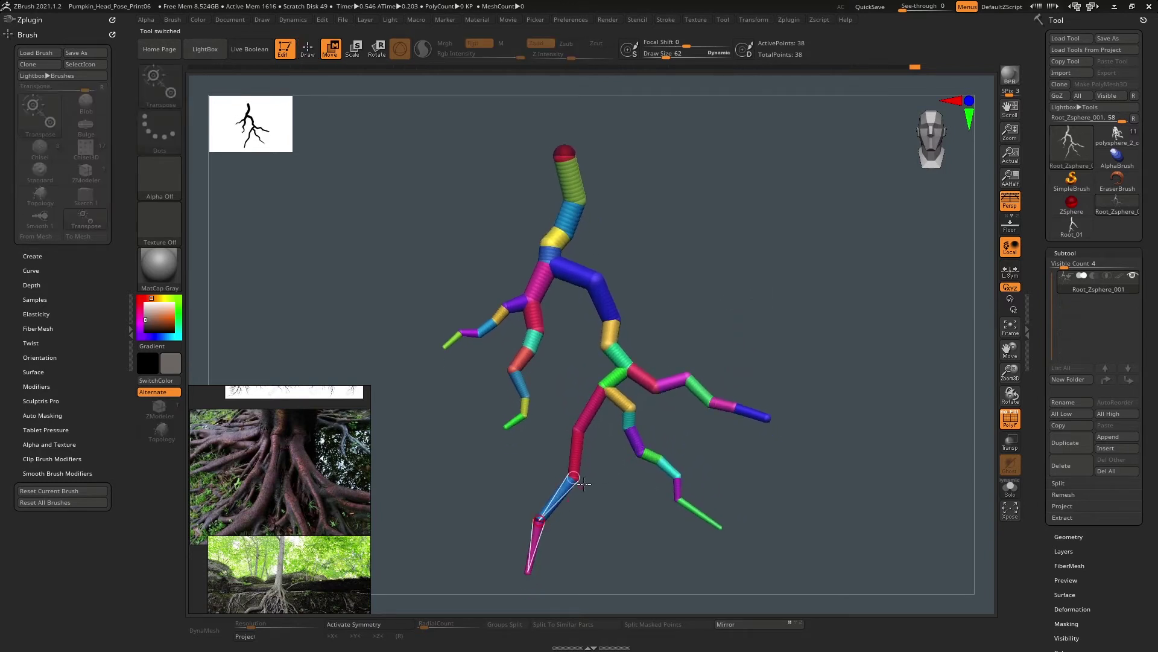
{"action": "left_click_drag", "start_coordinate": [574, 484], "coordinate": [568, 484]}
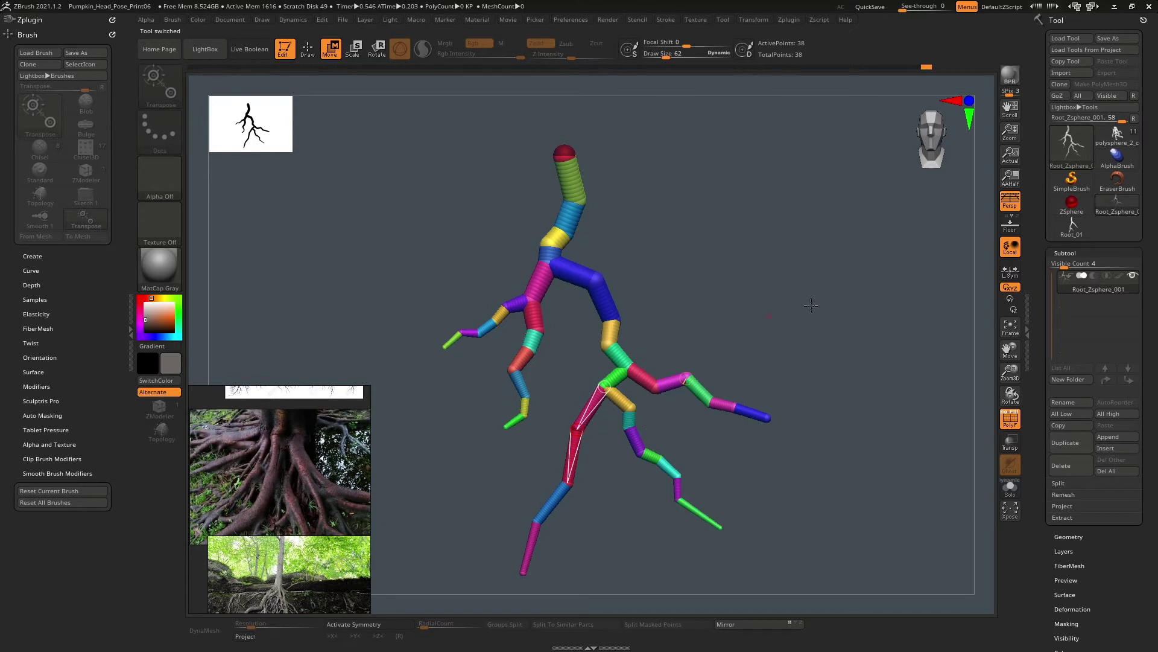
- Set the Adaptive Skin DynaMesh Resolution to 0 and preview the root's skinned mesh
{"action": "left_click_drag", "start_coordinate": [1039, 585], "coordinate": [1062, 462]}
{"action": "left_click", "coordinate": [1070, 309]}
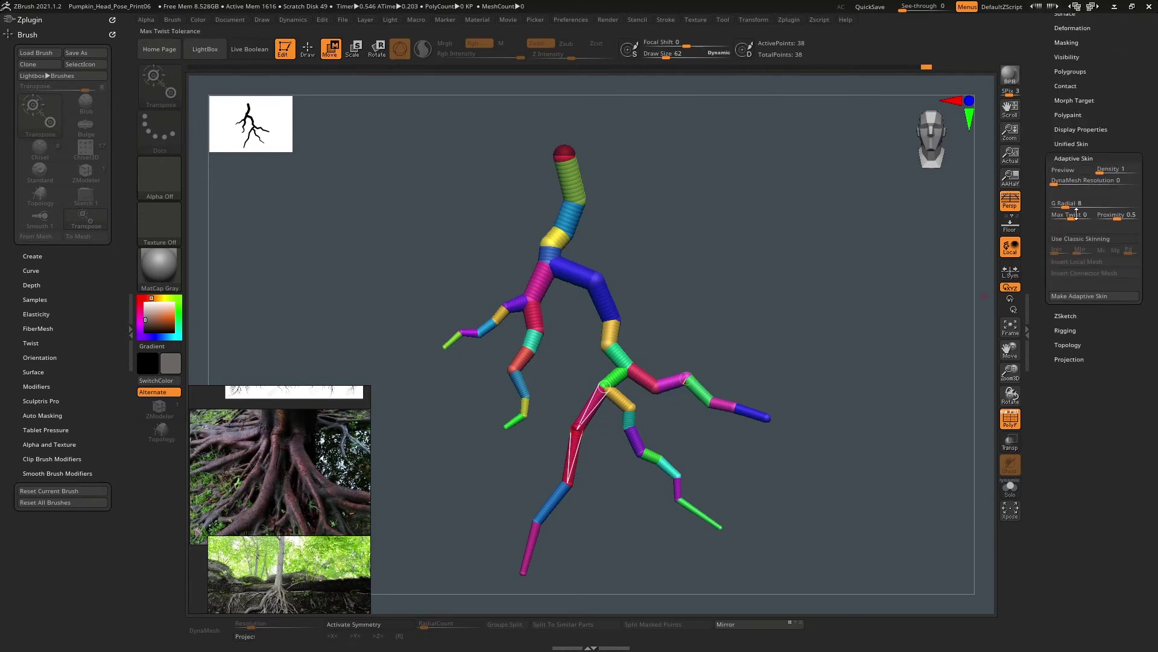
{"action": "type", "text": "0"}
{"action": "key", "text": "Return"}
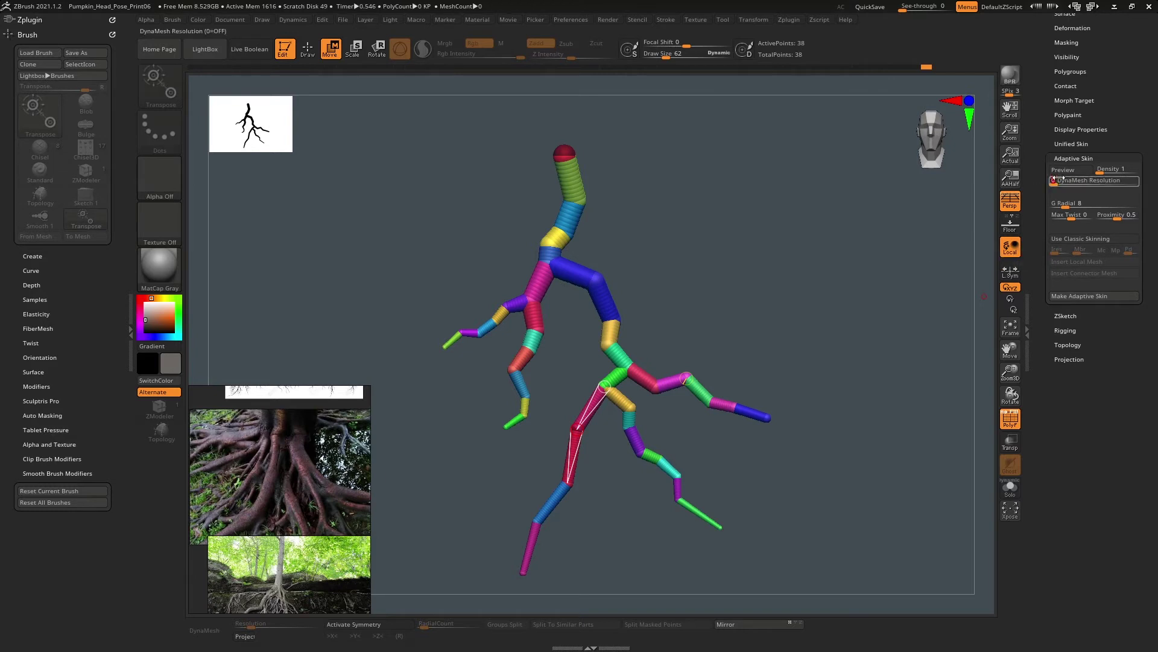
{"action": "left_click", "coordinate": [1073, 172]}
- Convert the previewed root skin into a PolyMesh3D
{"action": "left_click_drag", "start_coordinate": [820, 296], "coordinate": [775, 300]}
{"action": "scroll", "coordinate": [1039, 215], "scroll_direction": "up", "scroll_amount": 5}
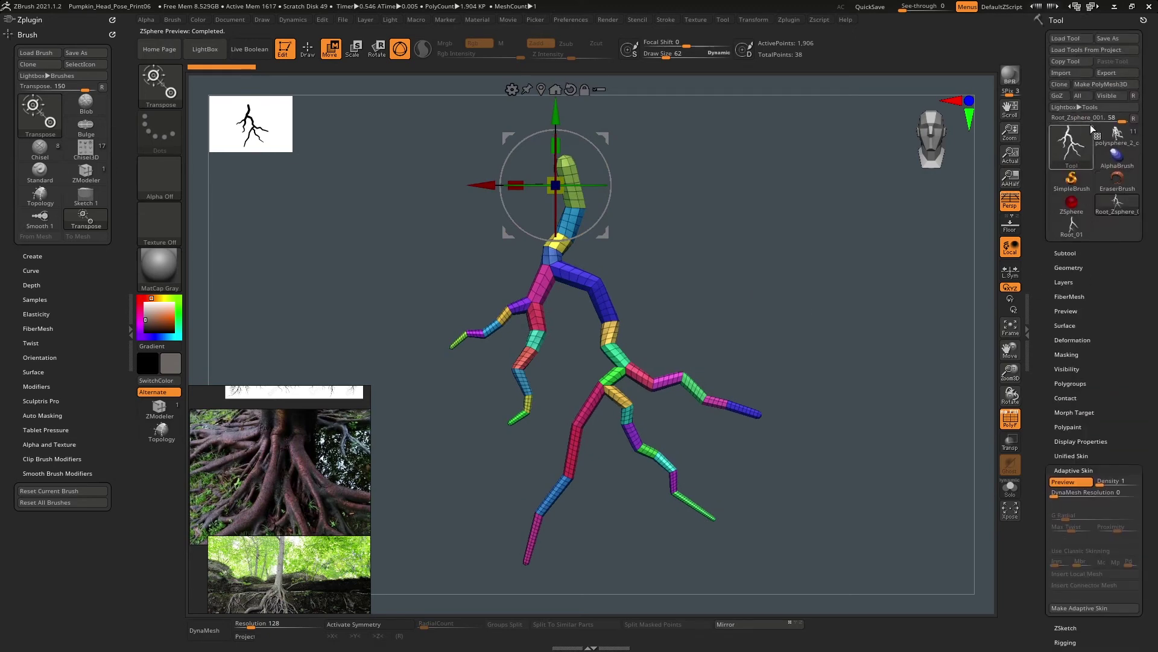
{"action": "left_click", "coordinate": [1103, 86]}
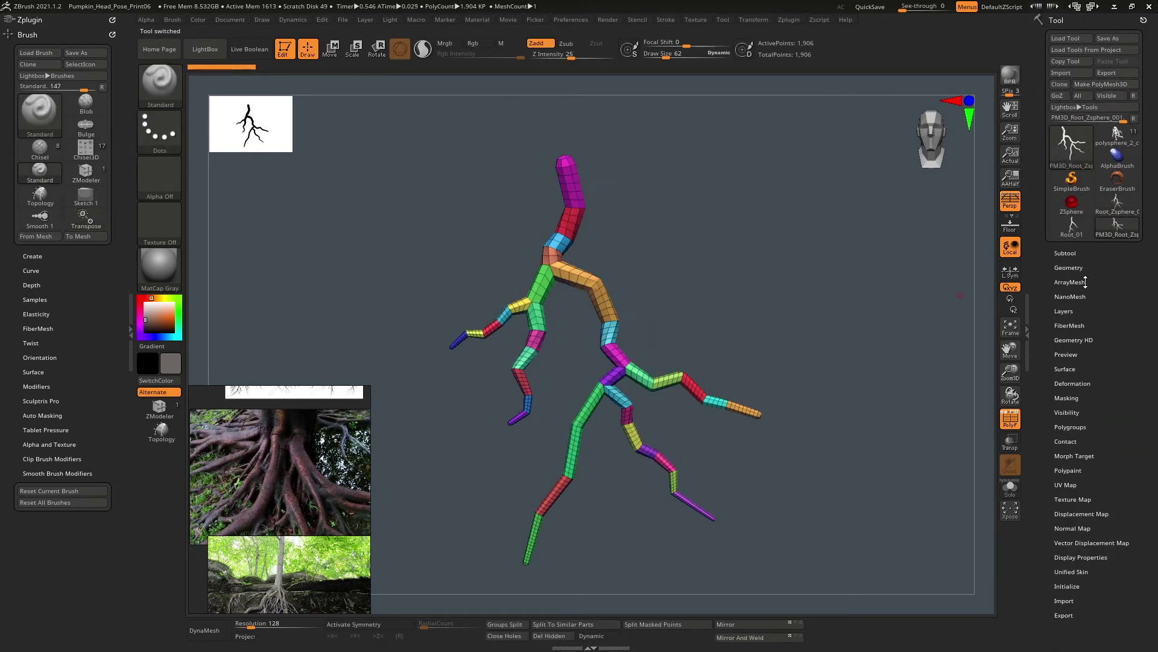
- Rename the converted root mesh's subtool as Root_02
{"action": "left_click", "coordinate": [1066, 254]}
{"action": "left_click", "coordinate": [1082, 401]}
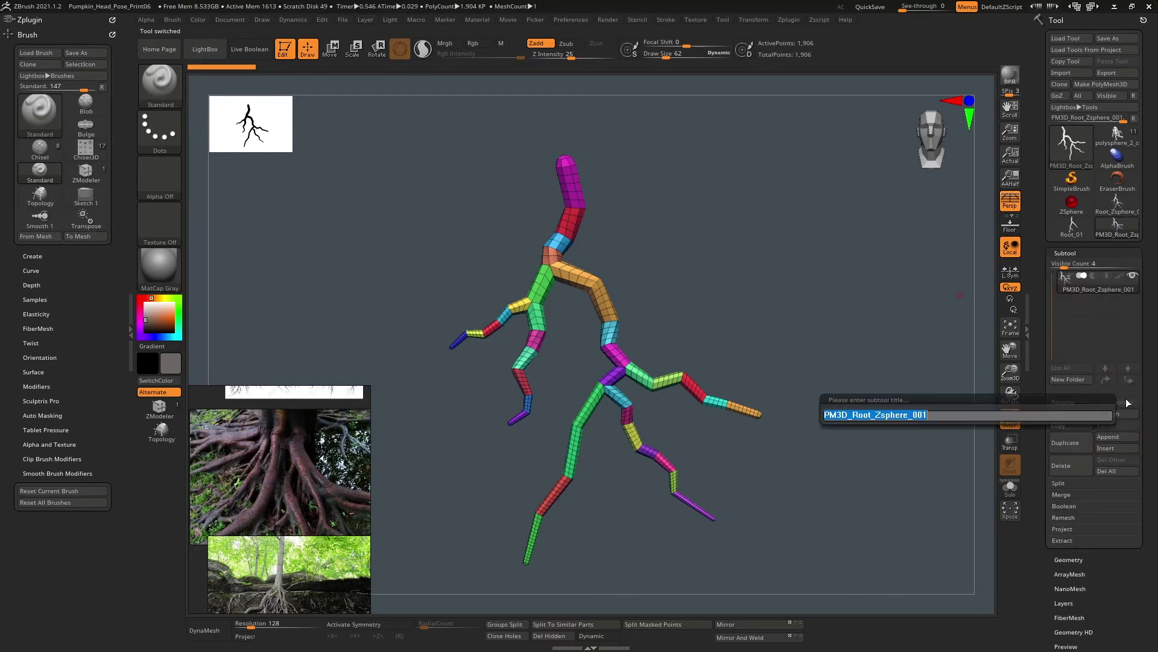
{"action": "type", "text": "Root_0"}
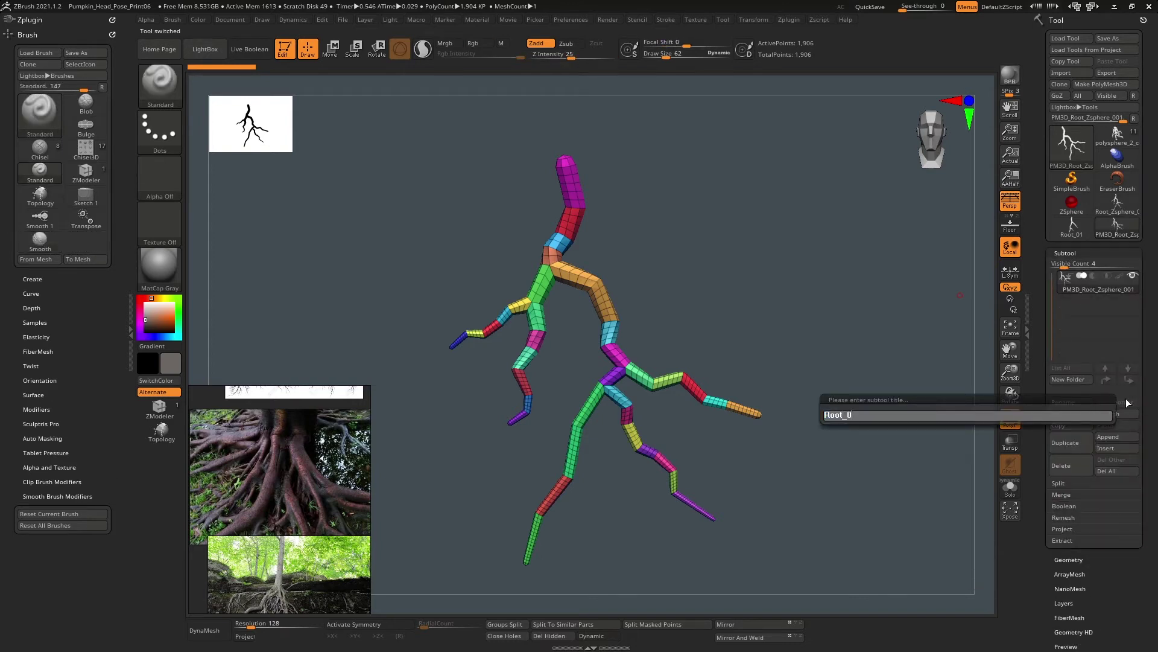
{"action": "type", "text": "2"}
{"action": "key", "text": "Return"}
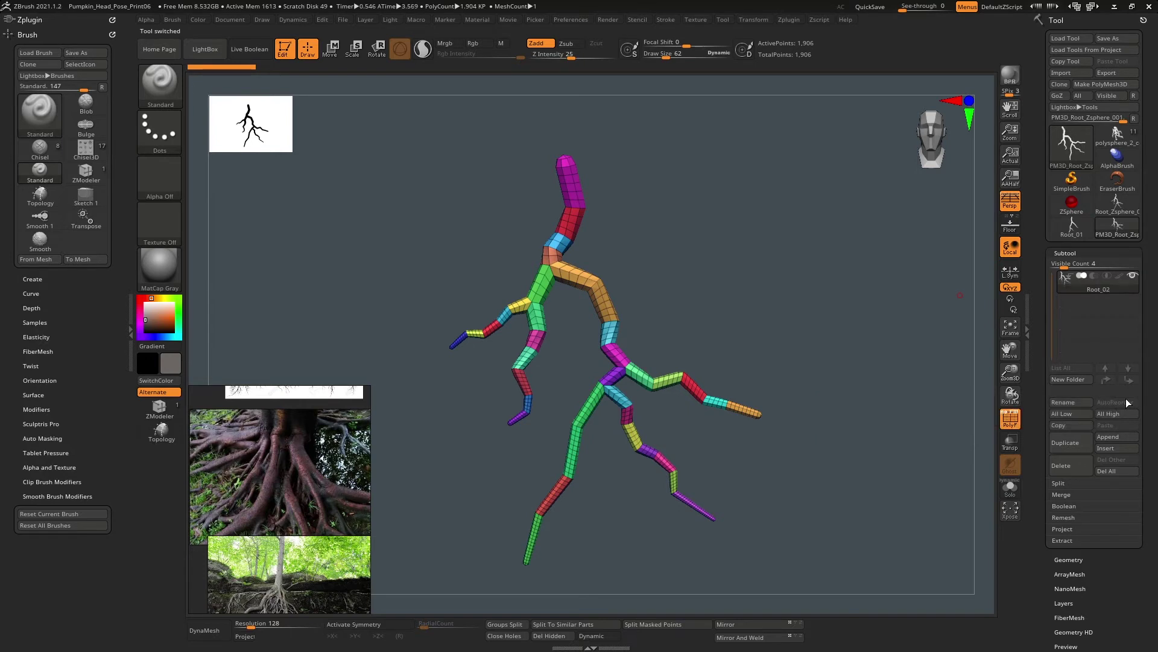
- Switch back to the Root_Zsphere_001 rig and turn off its adaptive skin preview
{"action": "left_click", "coordinate": [1116, 202]}
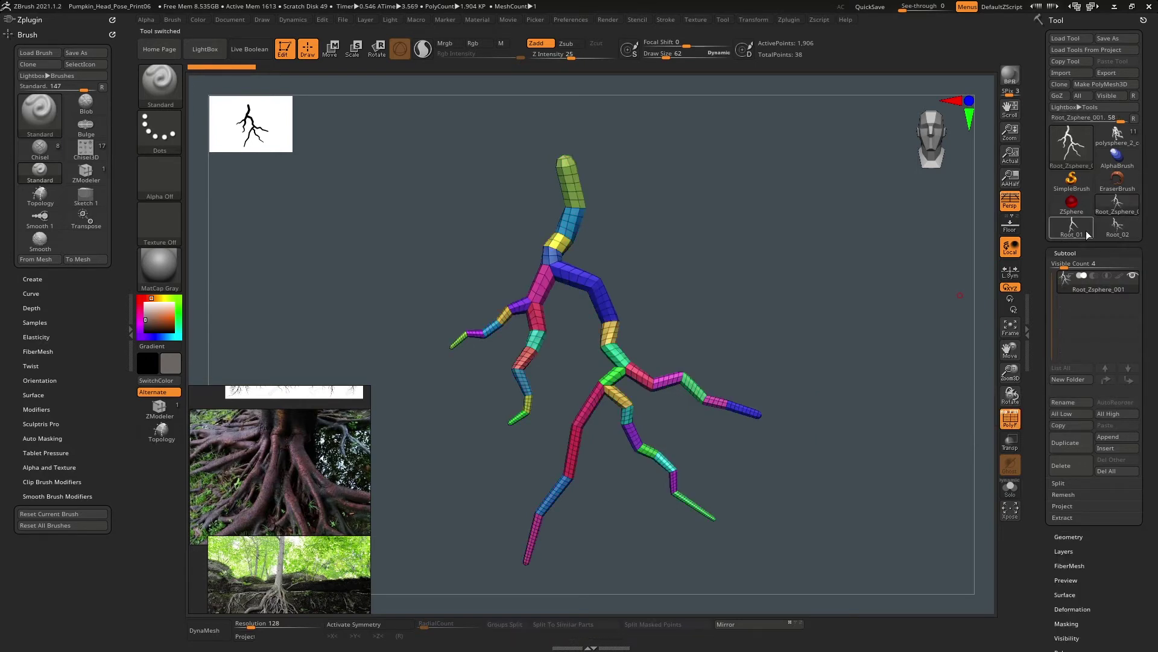
{"action": "left_click_drag", "start_coordinate": [659, 270], "coordinate": [838, 343]}
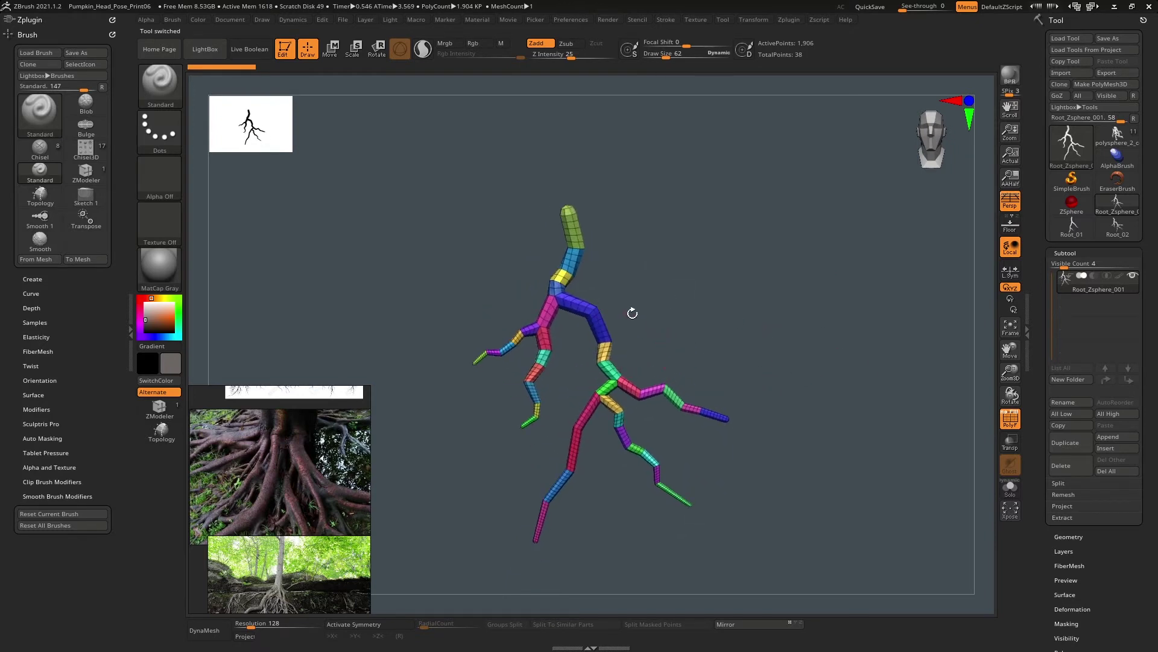
{"action": "mouse_move", "coordinate": [642, 304]}
{"action": "left_mouse_down"}
{"action": "mouse_move", "coordinate": [623, 333]}
{"action": "mouse_move", "coordinate": [662, 345]}
{"action": "mouse_move", "coordinate": [673, 313]}
{"action": "left_mouse_up"}
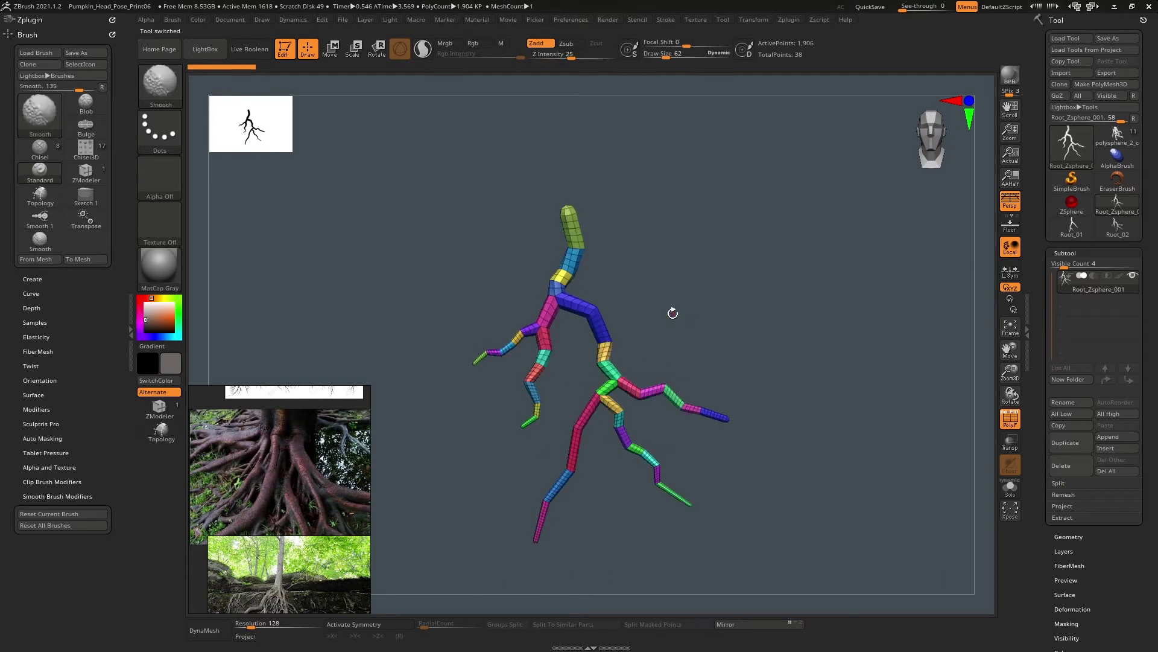
{"action": "key", "text": "a"}
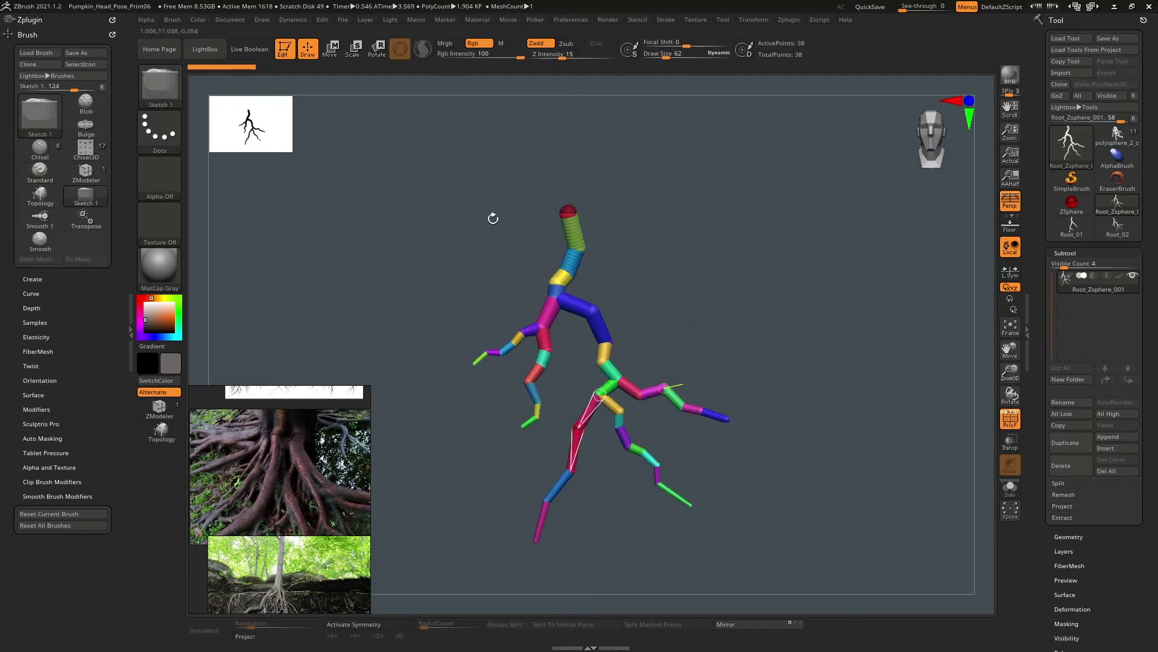
- Delete the extra ZSphere on the blue limb, then move the limb's joints and raise the right side branch outward
{"action": "left_click_drag", "start_coordinate": [493, 219], "coordinate": [564, 201], "text": "alt"}
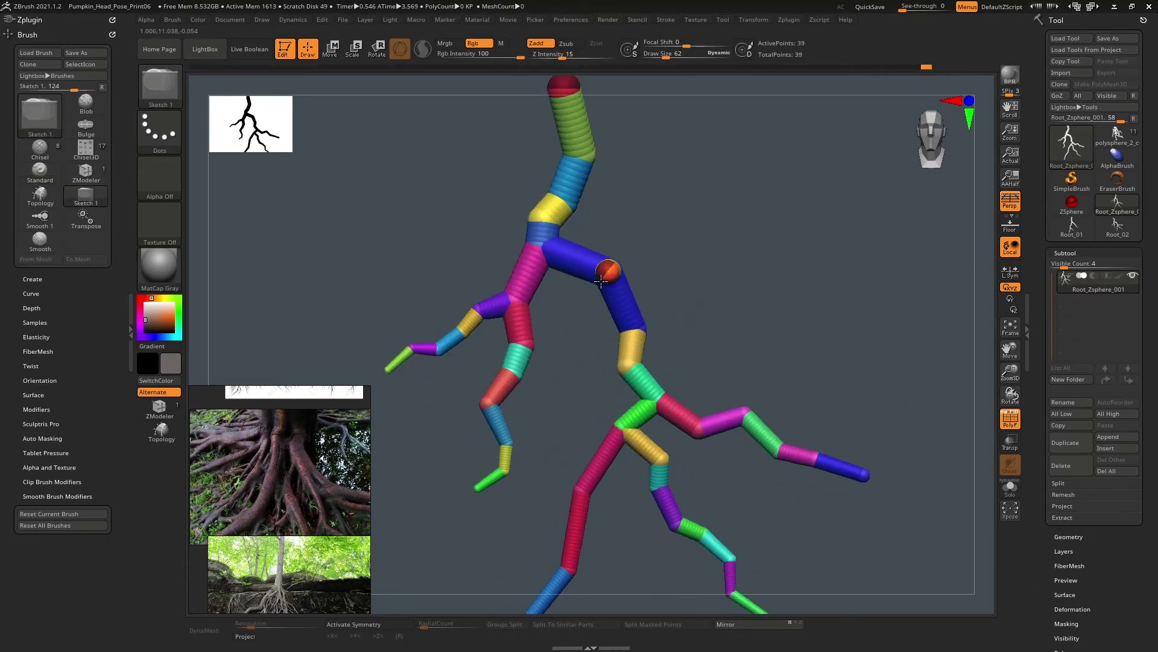
{"action": "left_click", "coordinate": [603, 278], "text": "alt"}
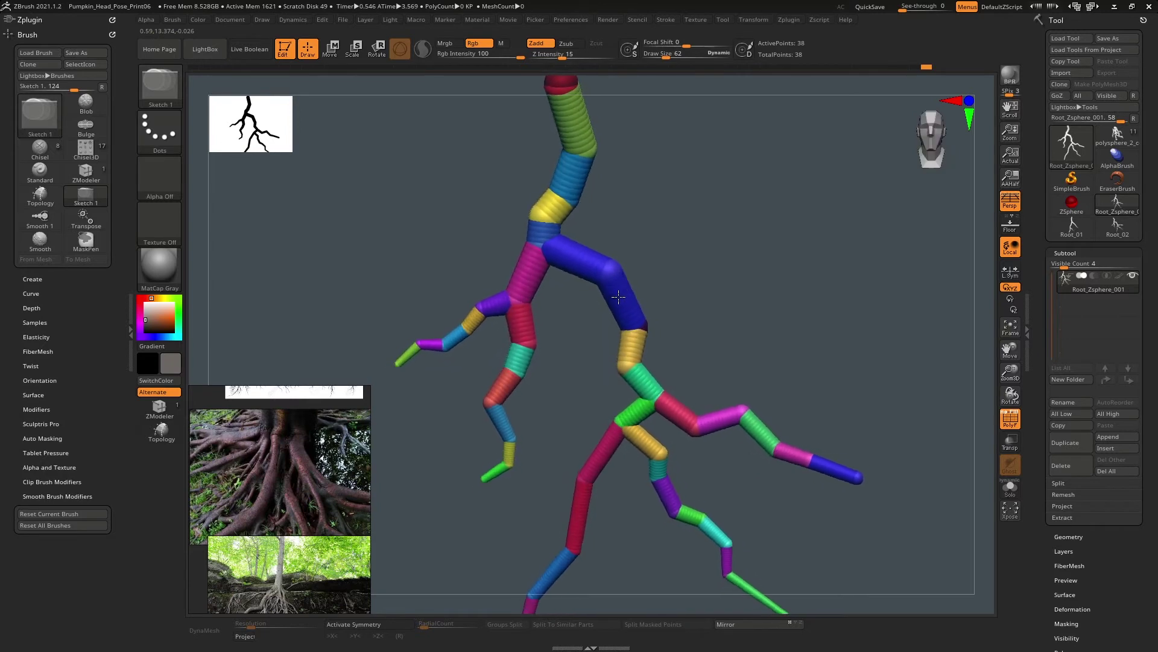
{"action": "key", "text": "w"}
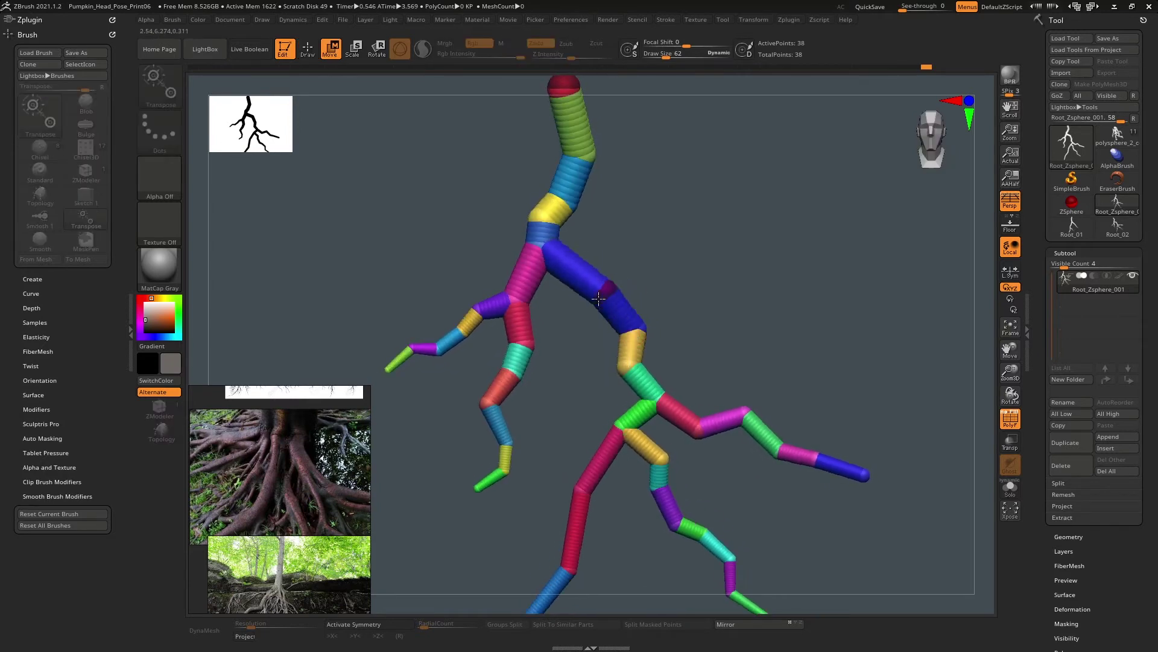
{"action": "left_click_drag", "start_coordinate": [586, 281], "coordinate": [725, 312]}
{"action": "left_click_drag", "start_coordinate": [710, 362], "coordinate": [692, 298]}
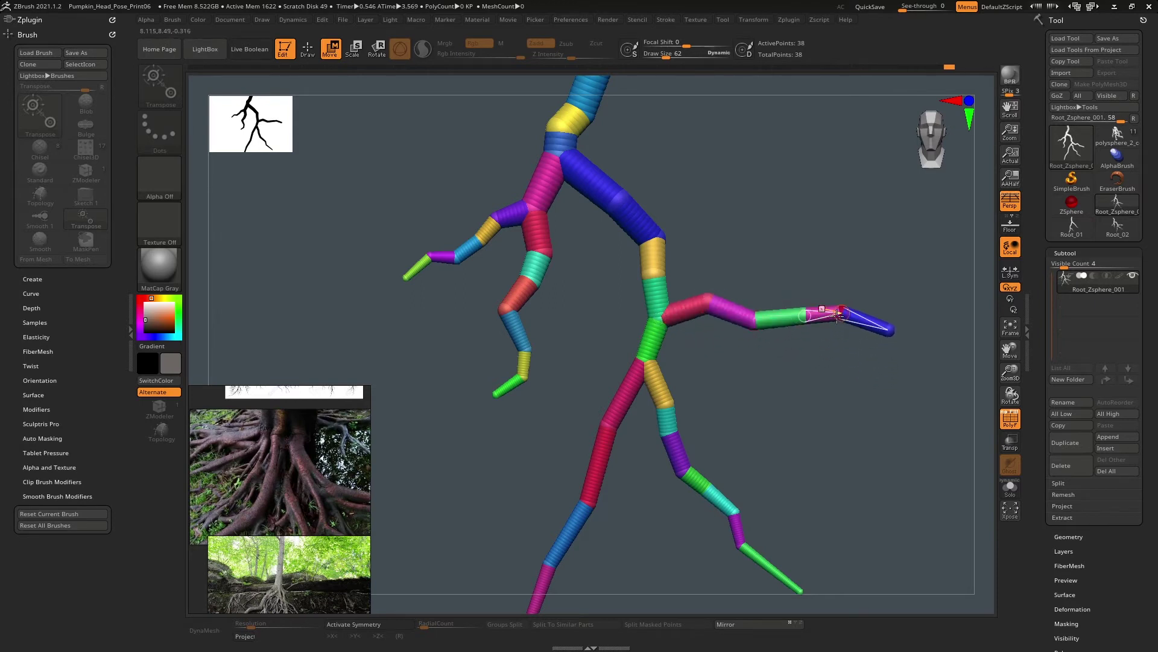
{"action": "left_click_drag", "start_coordinate": [839, 323], "coordinate": [838, 313]}
- Swing the lower yellow-based branch to the left and bend the long red lower branch out to the right
{"action": "left_click_drag", "start_coordinate": [687, 408], "coordinate": [717, 347], "text": "alt"}
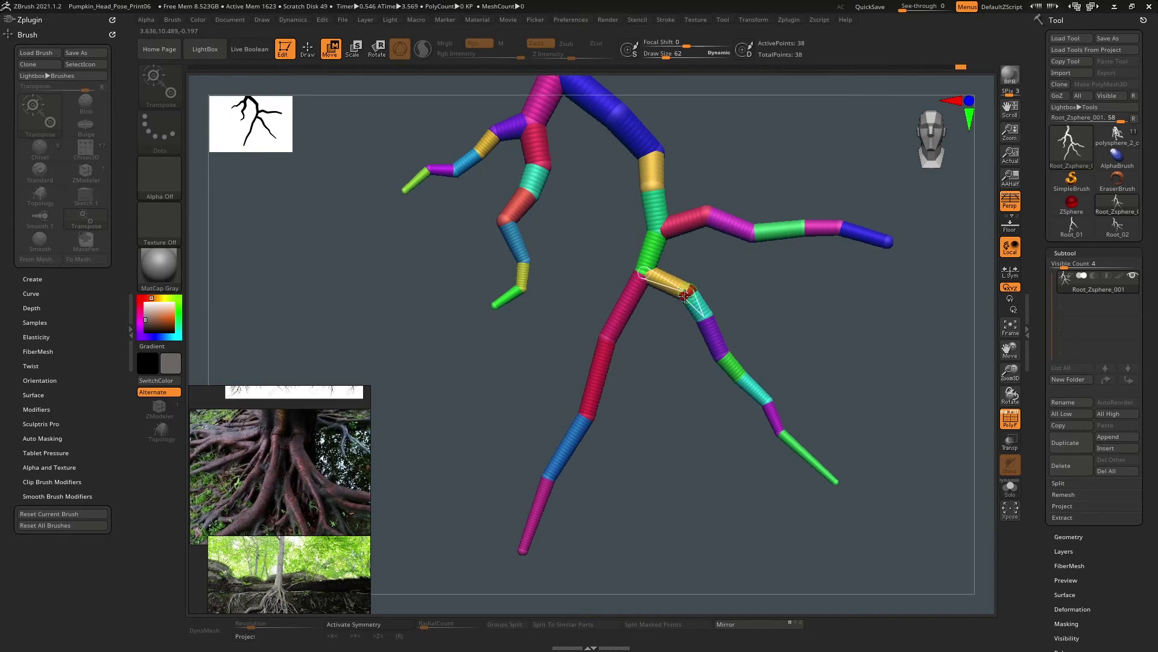
{"action": "left_click_drag", "start_coordinate": [685, 296], "coordinate": [519, 334]}
{"action": "left_click", "coordinate": [377, 49]}
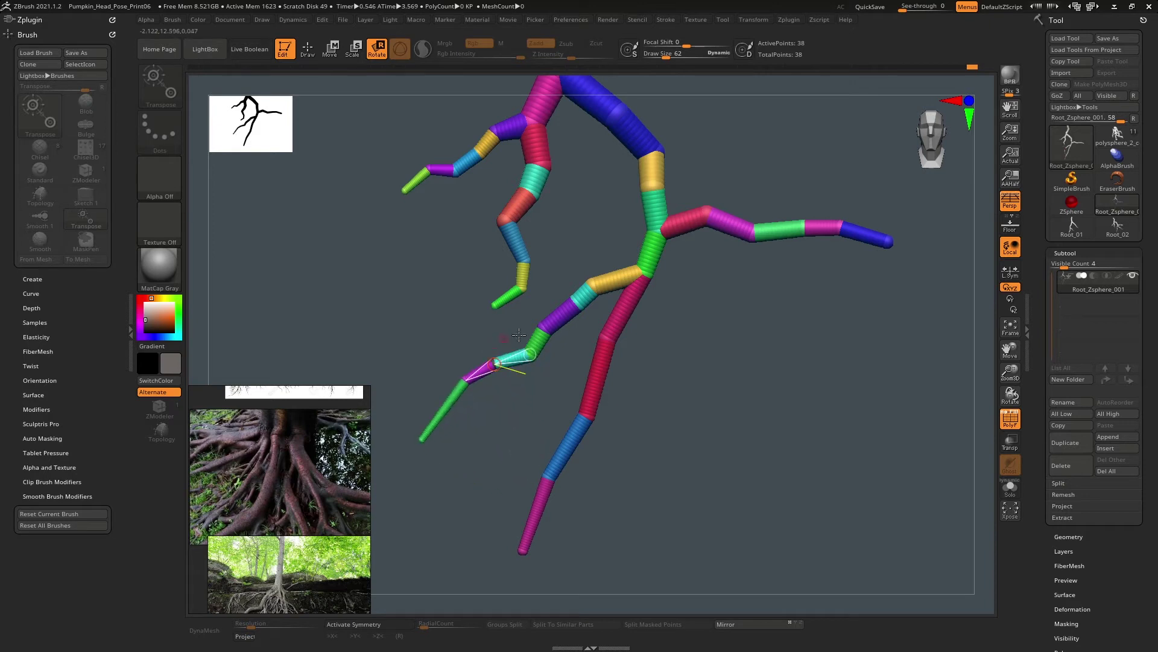
{"action": "left_click_drag", "start_coordinate": [620, 310], "coordinate": [695, 315]}
{"action": "left_click_drag", "start_coordinate": [698, 363], "coordinate": [742, 338]}
{"action": "left_click_drag", "start_coordinate": [774, 391], "coordinate": [761, 403]}
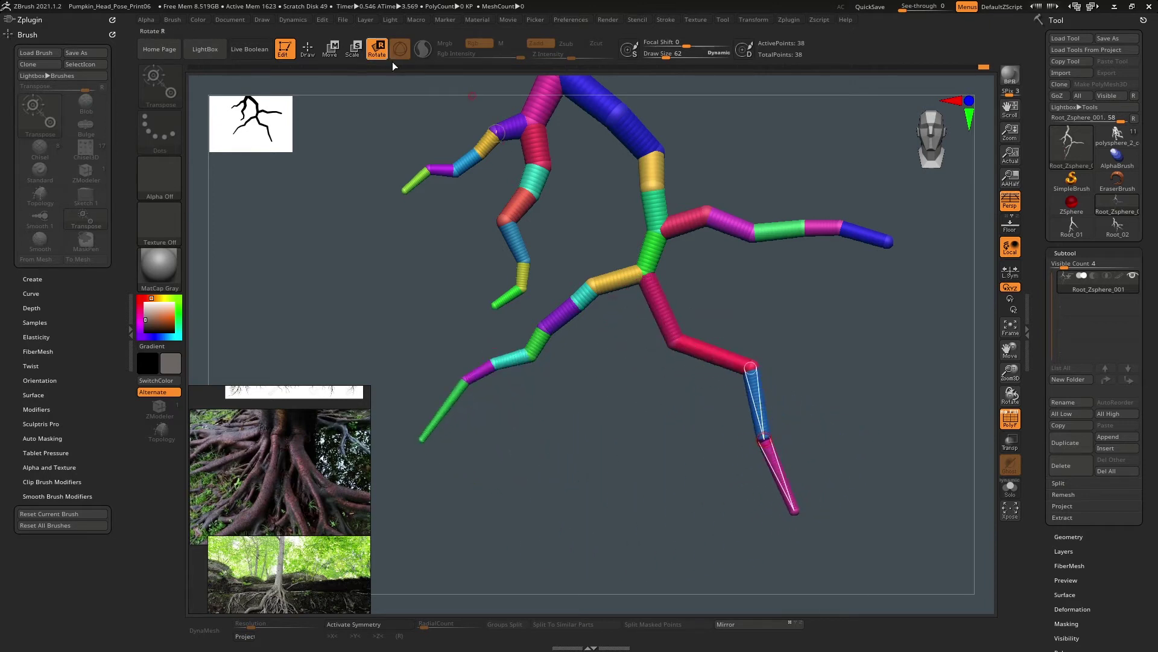
- Rotate the upper left pink branch outward and angle its two sub-branches downward
{"action": "right_click_drag", "start_coordinate": [619, 268], "coordinate": [605, 357], "text": "alt"}
{"action": "left_click_drag", "start_coordinate": [533, 200], "coordinate": [513, 191]}
{"action": "right_click_drag", "start_coordinate": [513, 210], "coordinate": [509, 282], "text": "alt"}
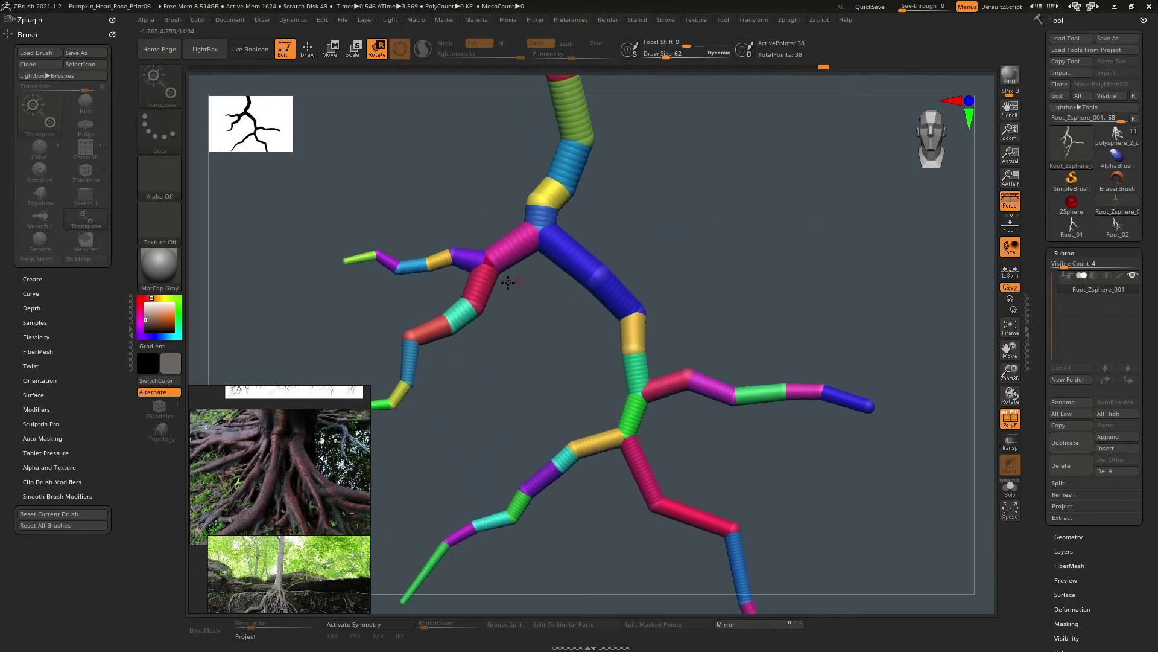
{"action": "left_click_drag", "start_coordinate": [477, 295], "coordinate": [490, 298]}
{"action": "left_click_drag", "start_coordinate": [440, 260], "coordinate": [450, 279]}
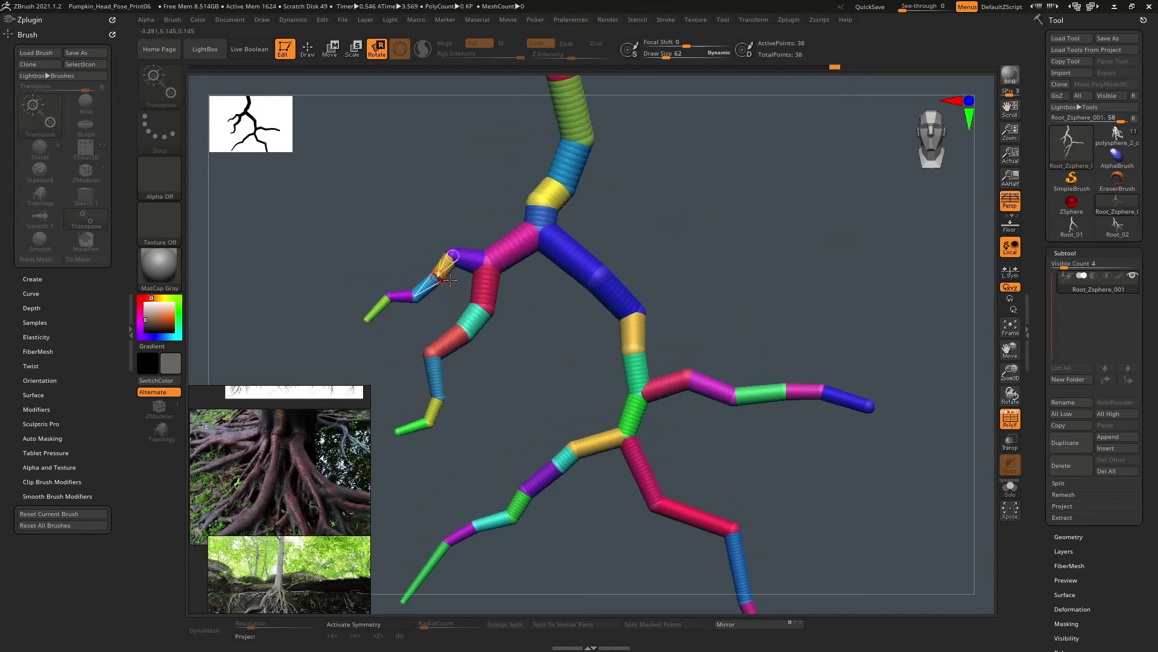
- Rotate the blue limb to hang nearly vertical and swing the pink side branch across to its right side
{"action": "left_click_drag", "start_coordinate": [520, 251], "coordinate": [545, 305]}
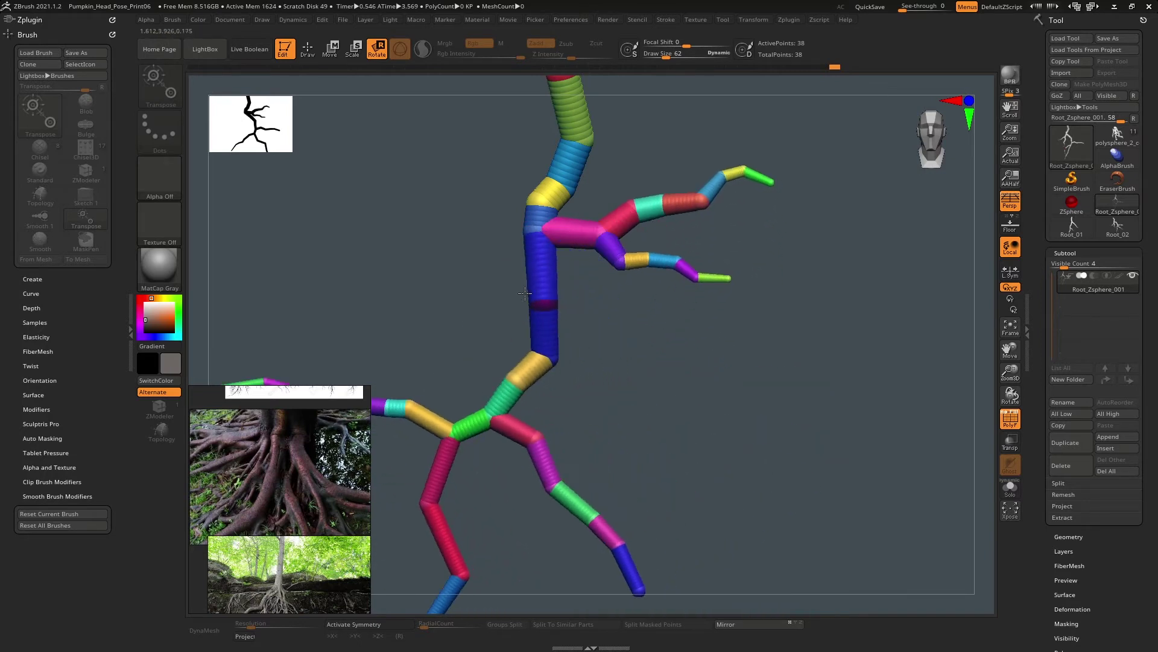
{"action": "right_click_drag", "start_coordinate": [705, 388], "coordinate": [710, 352], "text": "ctrl"}
{"action": "left_click_drag", "start_coordinate": [611, 315], "coordinate": [610, 335]}
{"action": "right_click_drag", "start_coordinate": [664, 307], "coordinate": [722, 349], "text": "alt"}
{"action": "right_click", "coordinate": [633, 331]}
- Move the pink side branch's forking joint slightly upward and outward from the blue limb
{"action": "key", "text": "w"}
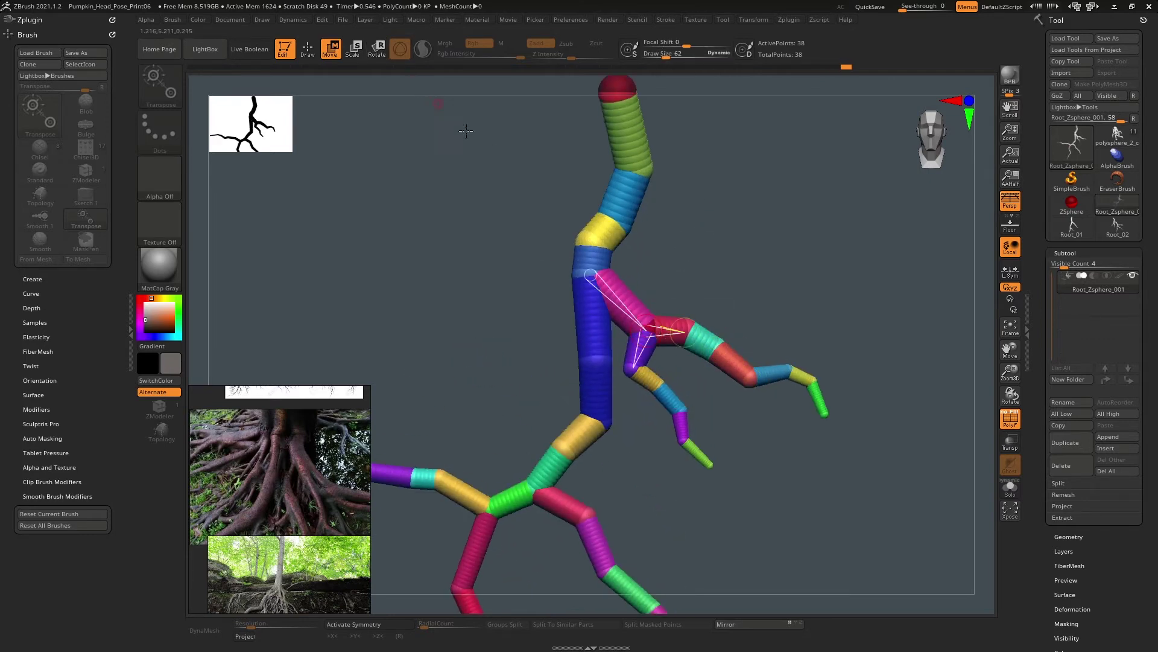
{"action": "left_click_drag", "start_coordinate": [625, 309], "coordinate": [704, 284]}
{"action": "left_click", "coordinate": [354, 49]}
{"action": "right_click_drag", "start_coordinate": [711, 345], "coordinate": [688, 279], "text": "ctrl"}
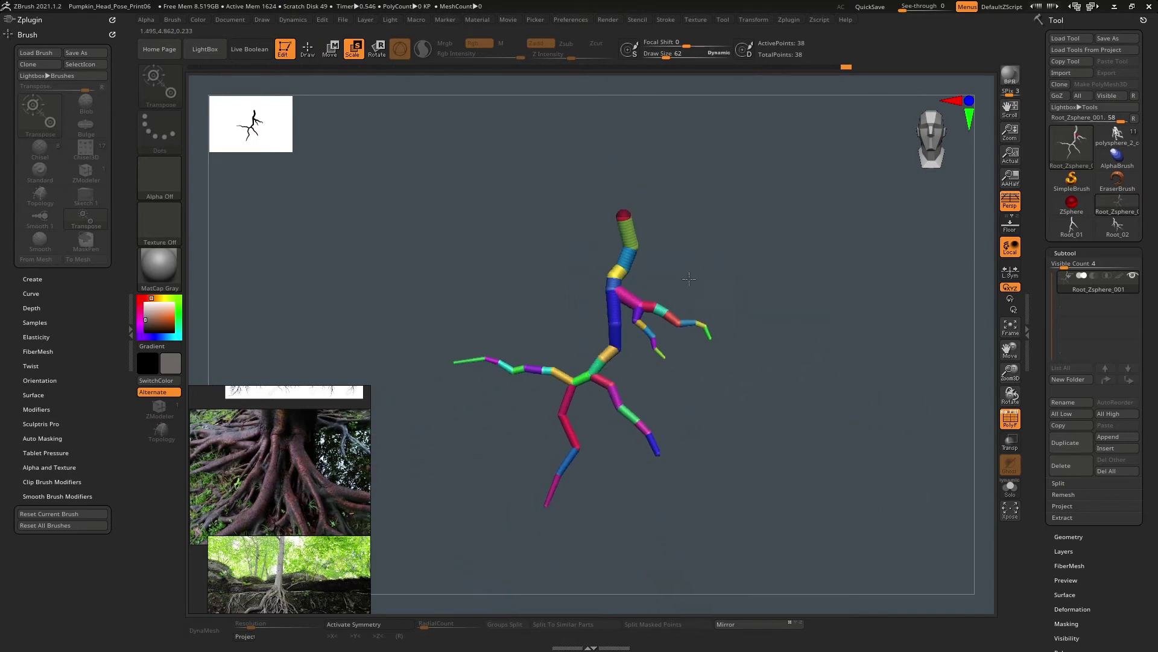
{"action": "right_click_drag", "start_coordinate": [684, 319], "coordinate": [682, 294], "text": "alt"}
{"action": "scroll", "coordinate": [628, 278], "scroll_direction": "up", "scroll_amount": 6}
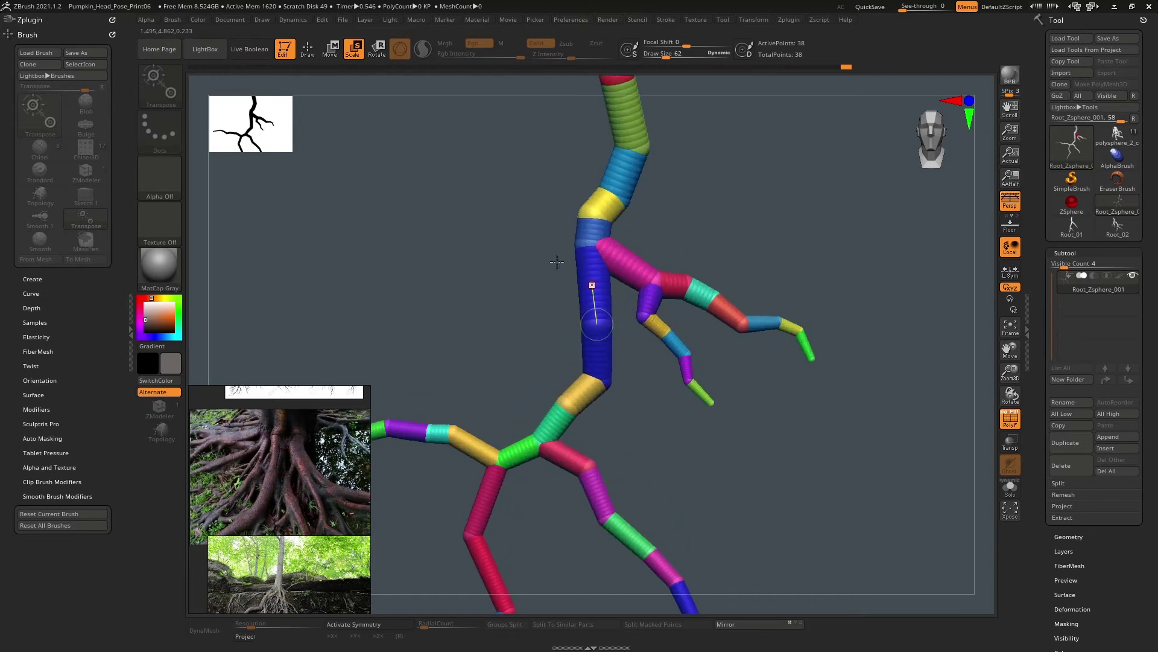
- Bend the blue limb by moving its middle joint and adjust the joint near the lower left branch's tip
{"action": "left_click", "coordinate": [333, 51]}
{"action": "left_click_drag", "start_coordinate": [595, 319], "coordinate": [654, 319]}
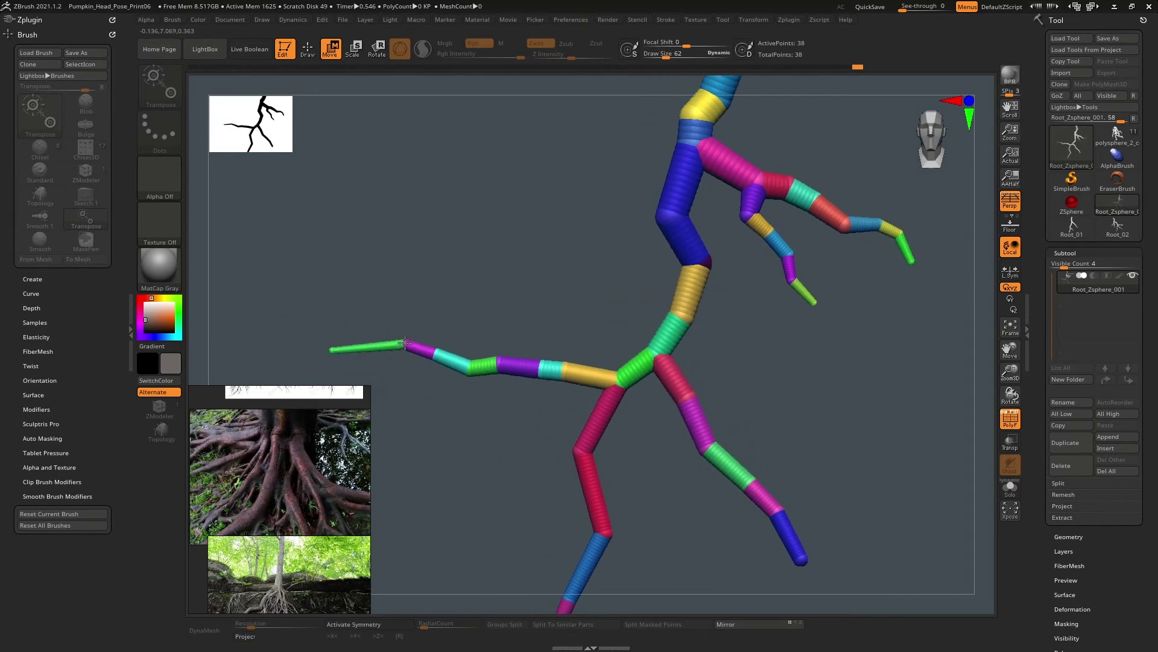
{"action": "left_click_drag", "start_coordinate": [405, 344], "coordinate": [396, 326]}
{"action": "left_click_drag", "start_coordinate": [625, 232], "coordinate": [679, 216], "text": "alt"}
{"action": "left_click_drag", "start_coordinate": [637, 278], "coordinate": [604, 298]}
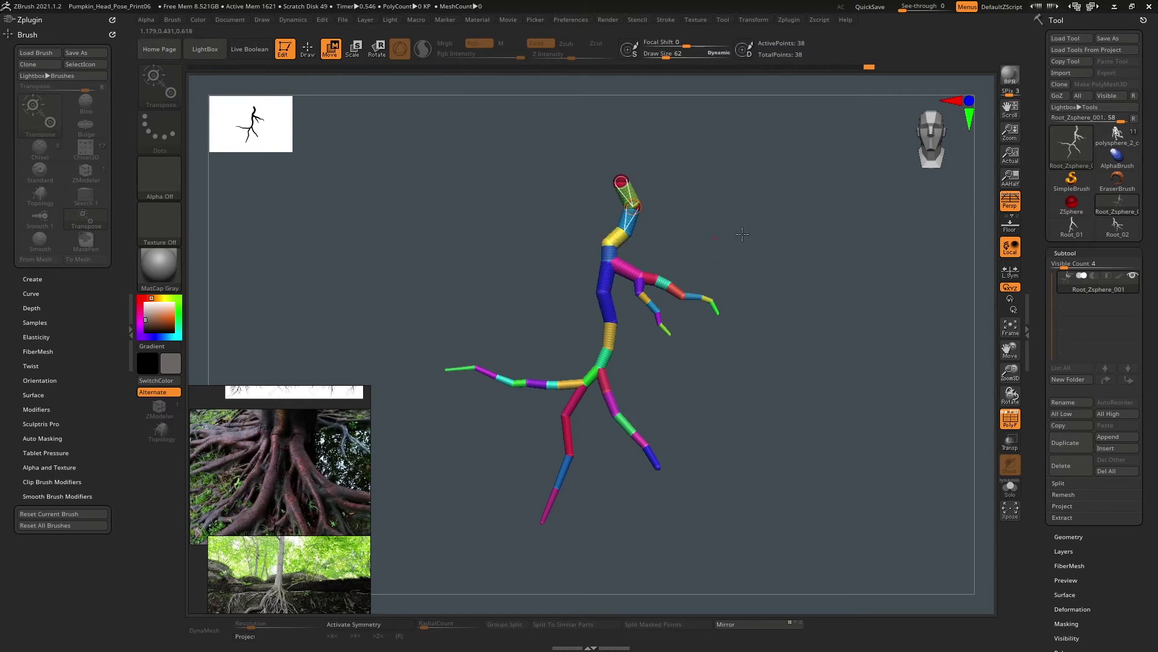
- Add a ZSphere at the left branch's green-purple joint and pull it up and outward into a new offshoot
{"action": "left_click_drag", "start_coordinate": [744, 235], "coordinate": [756, 168], "text": "alt"}
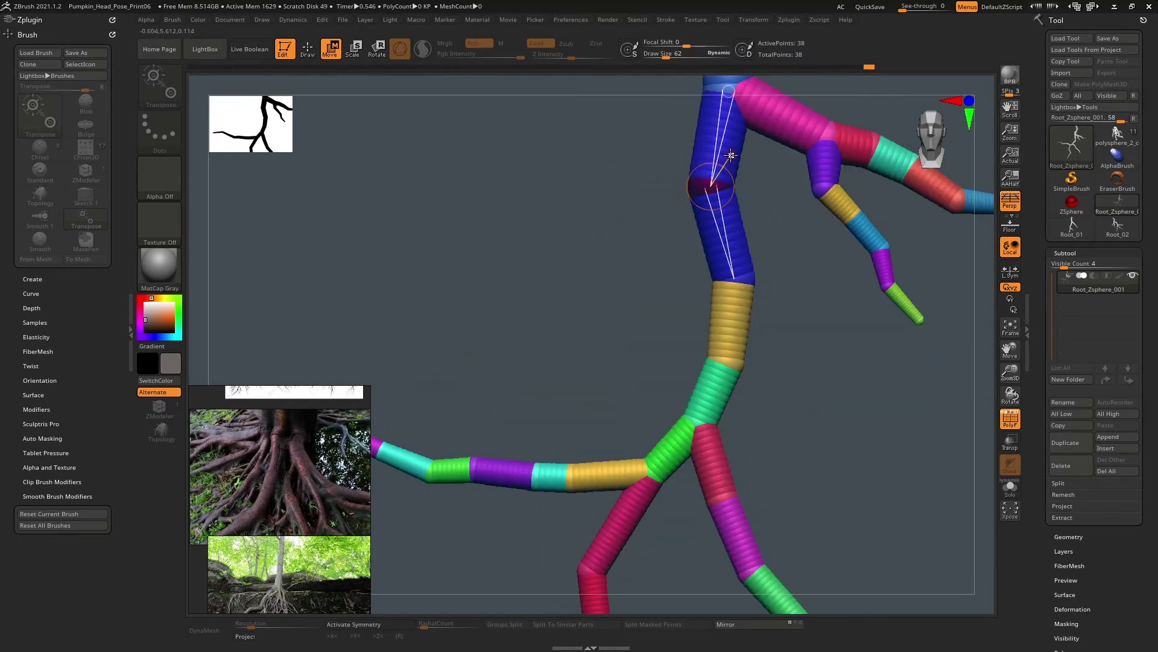
{"action": "left_click_drag", "start_coordinate": [266, 254], "coordinate": [340, 146], "text": "alt"}
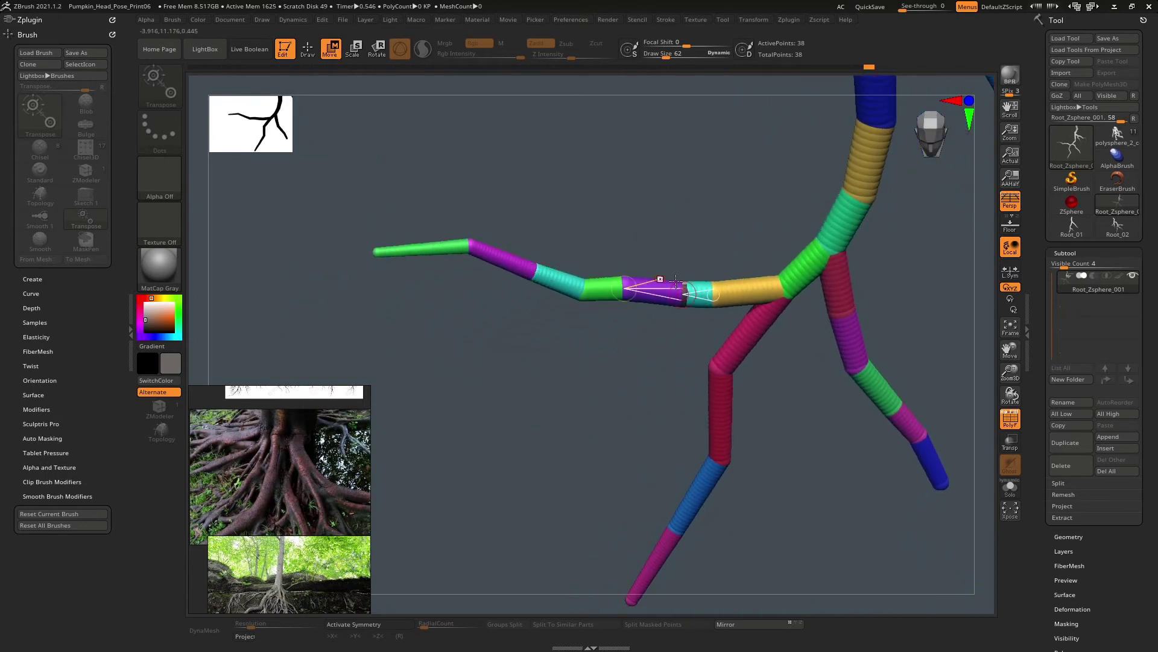
{"action": "key", "text": "q"}
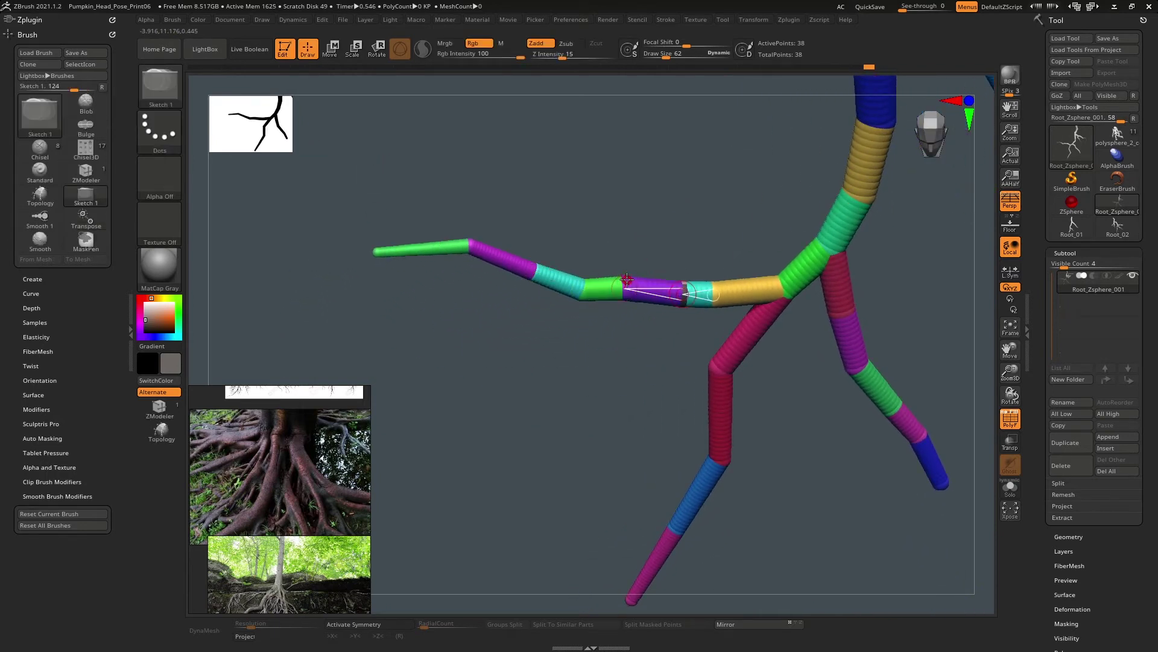
{"action": "left_click_drag", "start_coordinate": [639, 267], "coordinate": [662, 201]}
{"action": "key", "text": "w"}
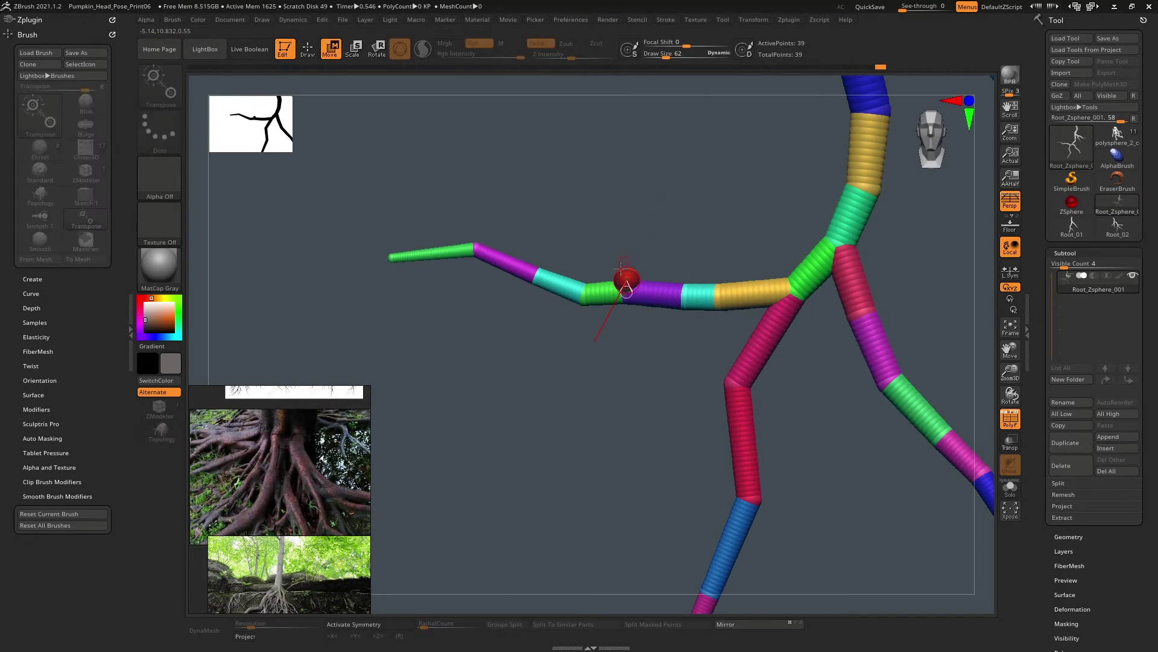
{"action": "mouse_move", "coordinate": [627, 279]}
{"action": "left_mouse_down"}
{"action": "mouse_move", "coordinate": [574, 166]}
{"action": "mouse_move", "coordinate": [543, 136]}
{"action": "left_mouse_up"}
- Insert three joints along the new left offshoot and move them to give it a crooked shape
{"action": "key", "text": "q"}
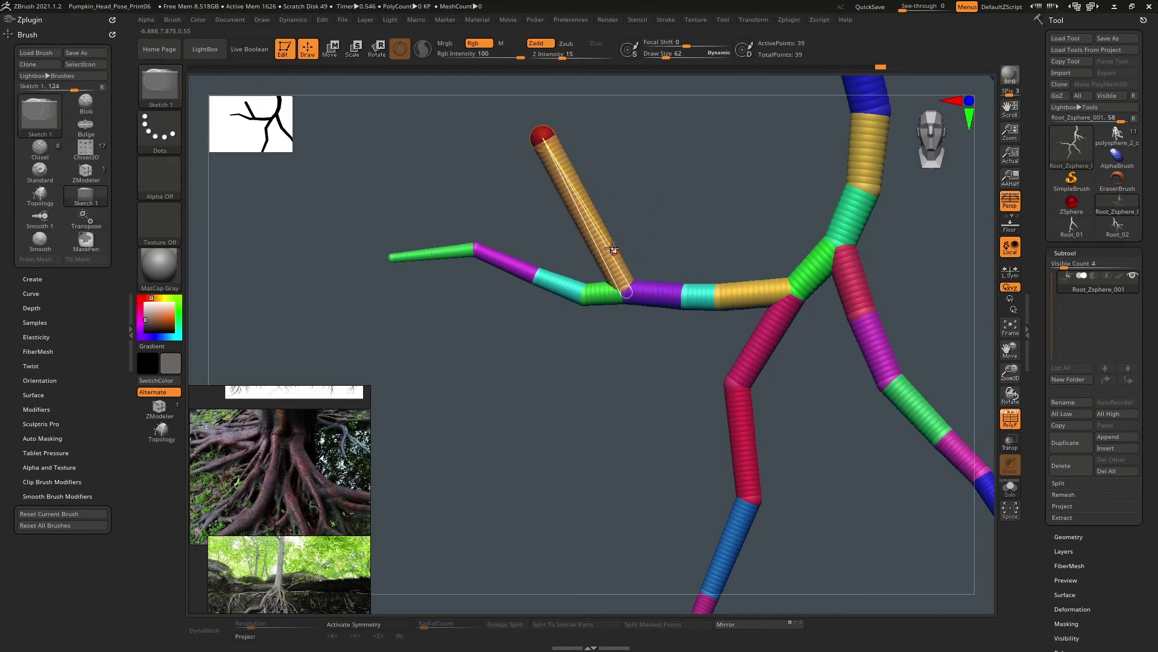
{"action": "left_click", "coordinate": [604, 247]}
{"action": "left_click", "coordinate": [584, 211]}
{"action": "left_click", "coordinate": [573, 190]}
{"action": "key", "text": "w"}
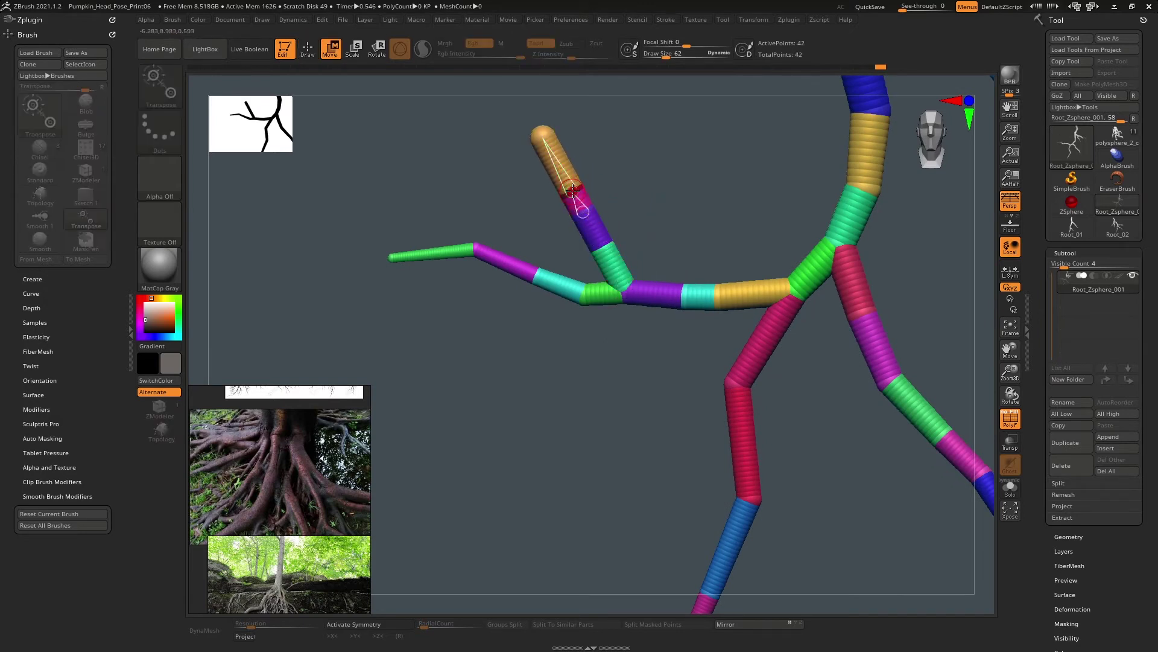
{"action": "left_click_drag", "start_coordinate": [572, 190], "coordinate": [584, 171]}
{"action": "mouse_move", "coordinate": [583, 210]}
{"action": "left_mouse_down"}
{"action": "mouse_move", "coordinate": [576, 224]}
{"action": "mouse_move", "coordinate": [610, 252]}
{"action": "left_mouse_up"}
- Scale down the end ZSphere of the left offshoot so that it tapers
{"action": "key", "text": "q"}
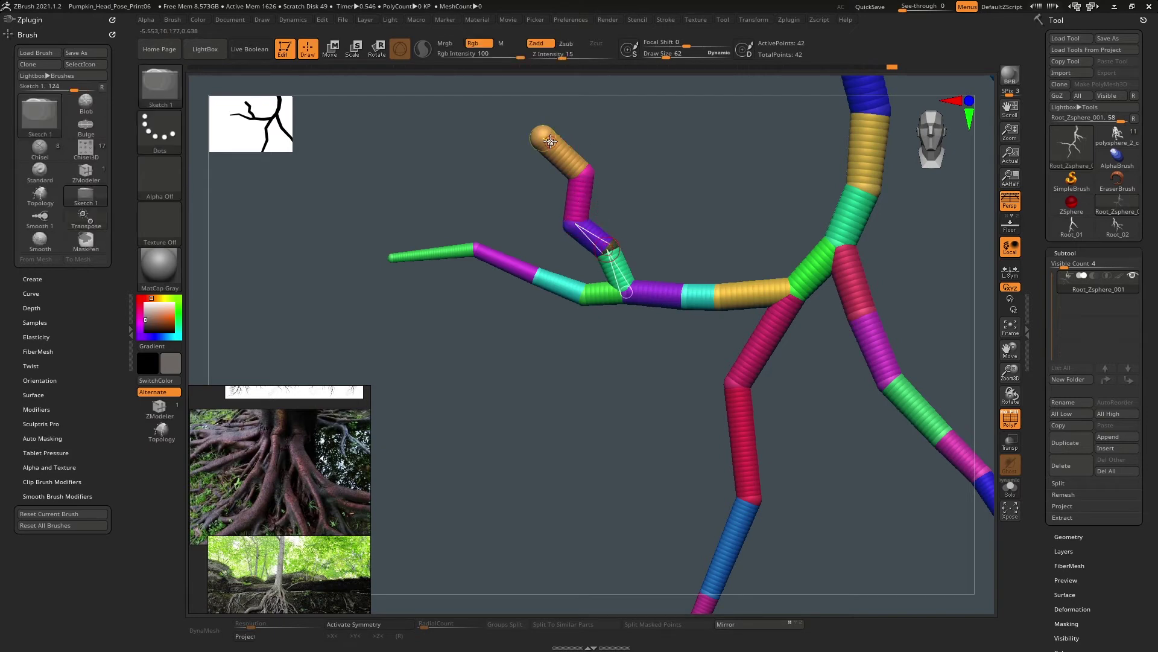
{"action": "left_click", "coordinate": [359, 45]}
{"action": "left_click_drag", "start_coordinate": [544, 139], "coordinate": [522, 42]}
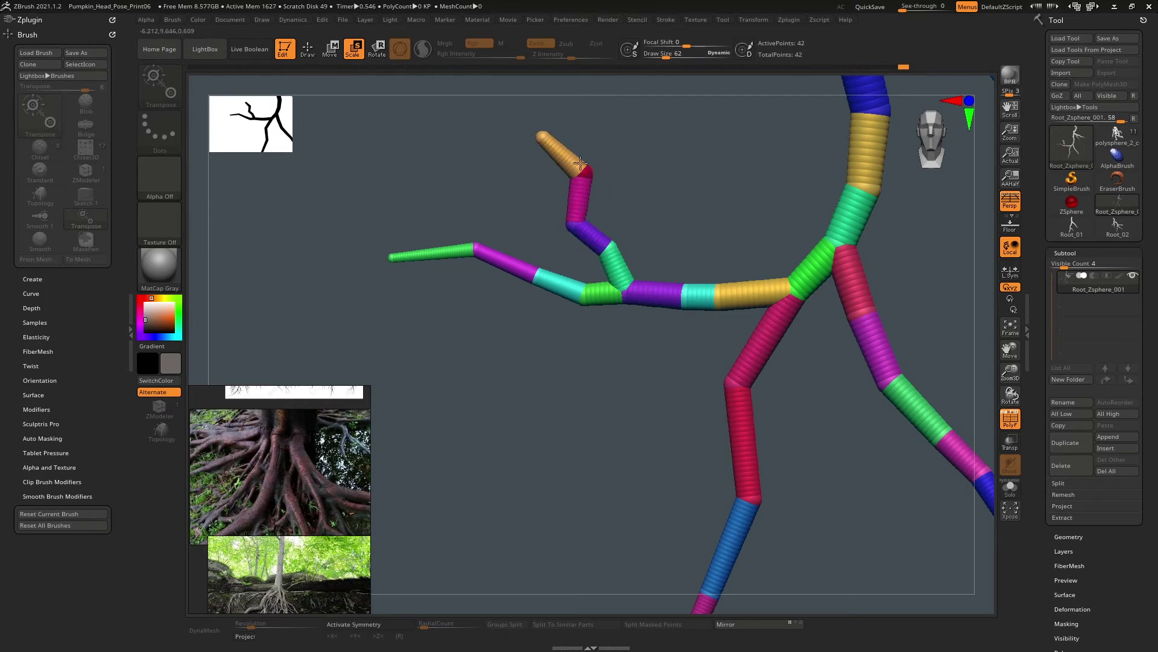
{"action": "left_click_drag", "start_coordinate": [691, 201], "coordinate": [776, 343]}
{"action": "left_click_drag", "start_coordinate": [707, 353], "coordinate": [755, 264]}
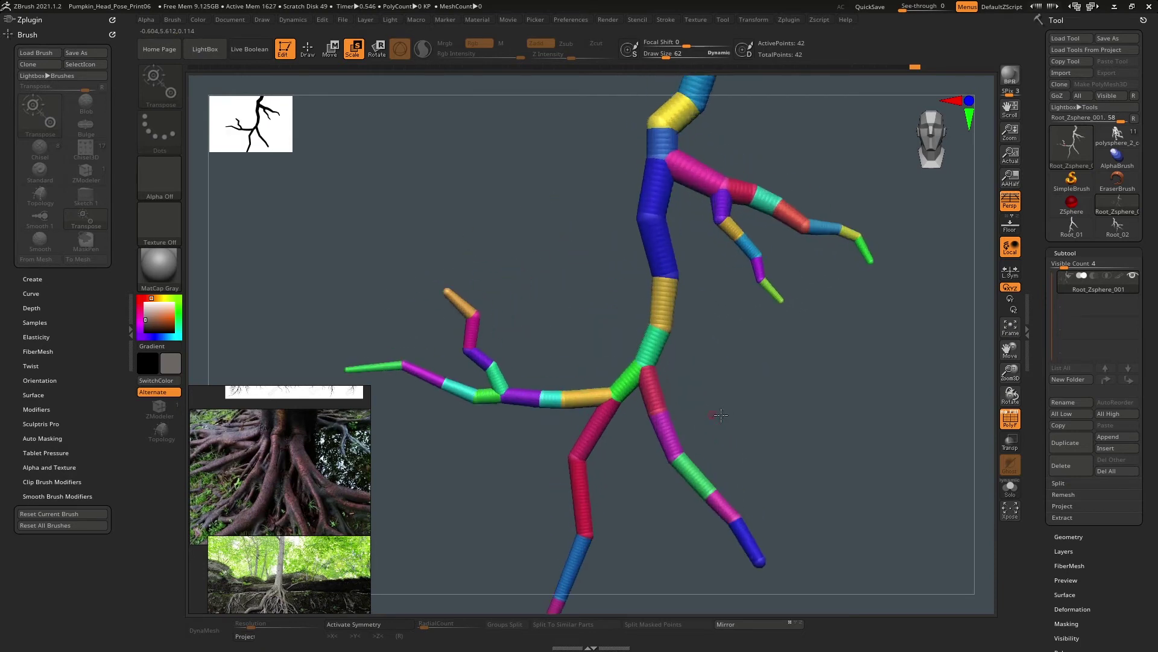
- Add a ZSphere at the right branch's green-pink joint and pull it outward into a slim new offshoot
{"action": "left_click_drag", "start_coordinate": [721, 415], "coordinate": [588, 232], "text": "alt"}
{"action": "key", "text": "q"}
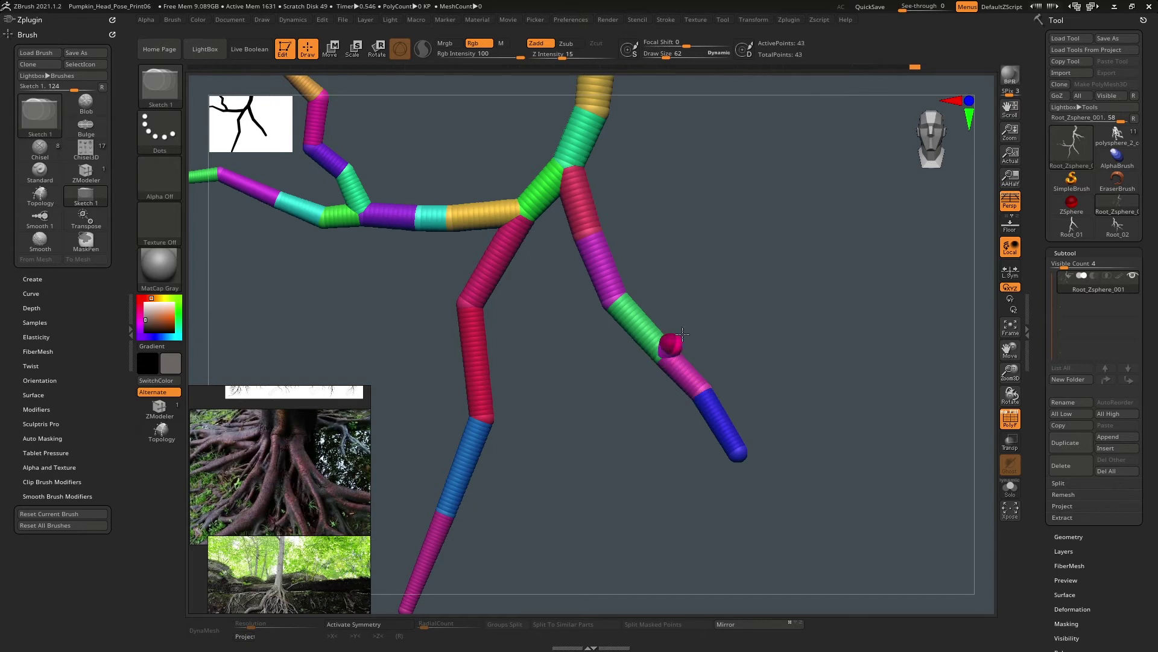
{"action": "left_click_drag", "start_coordinate": [682, 333], "coordinate": [686, 331], "text": "shift"}
{"action": "left_click_drag", "start_coordinate": [739, 299], "coordinate": [646, 259], "text": "alt"}
{"action": "key", "text": "w"}
{"action": "mouse_move", "coordinate": [582, 302]}
{"action": "left_mouse_down"}
{"action": "mouse_move", "coordinate": [714, 241]}
{"action": "mouse_move", "coordinate": [713, 105]}
{"action": "mouse_move", "coordinate": [696, 96]}
{"action": "left_mouse_up"}
{"action": "left_click", "coordinate": [359, 55]}
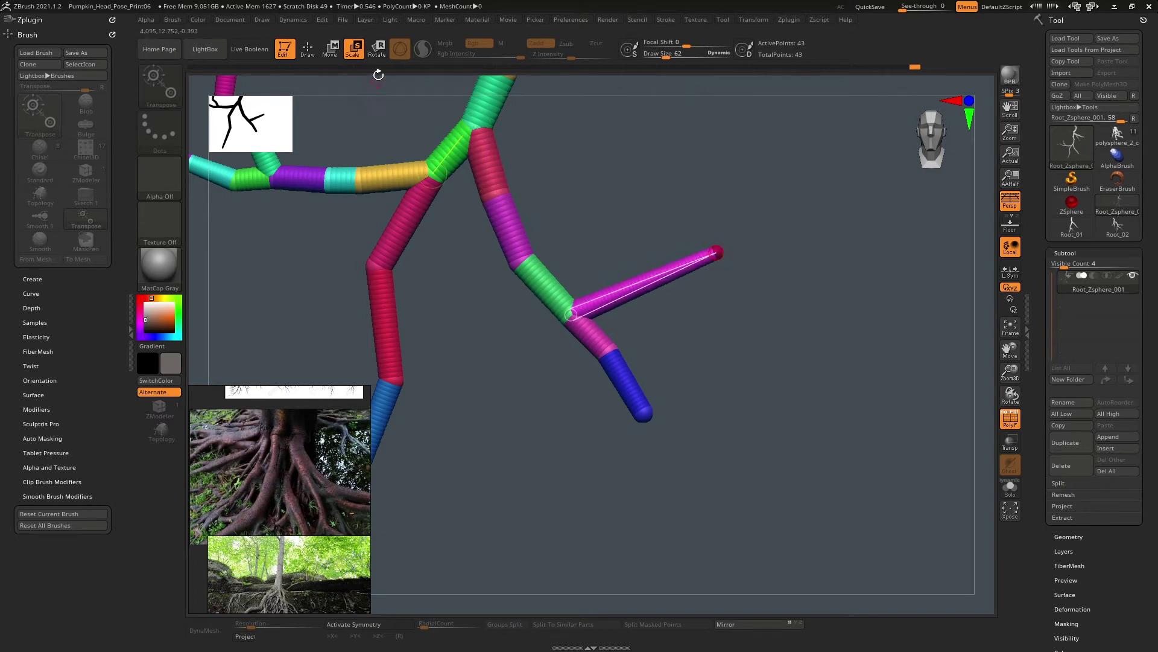
- Insert three joints along the right offshoot and move them into a zigzag bend
{"action": "key", "text": "q"}
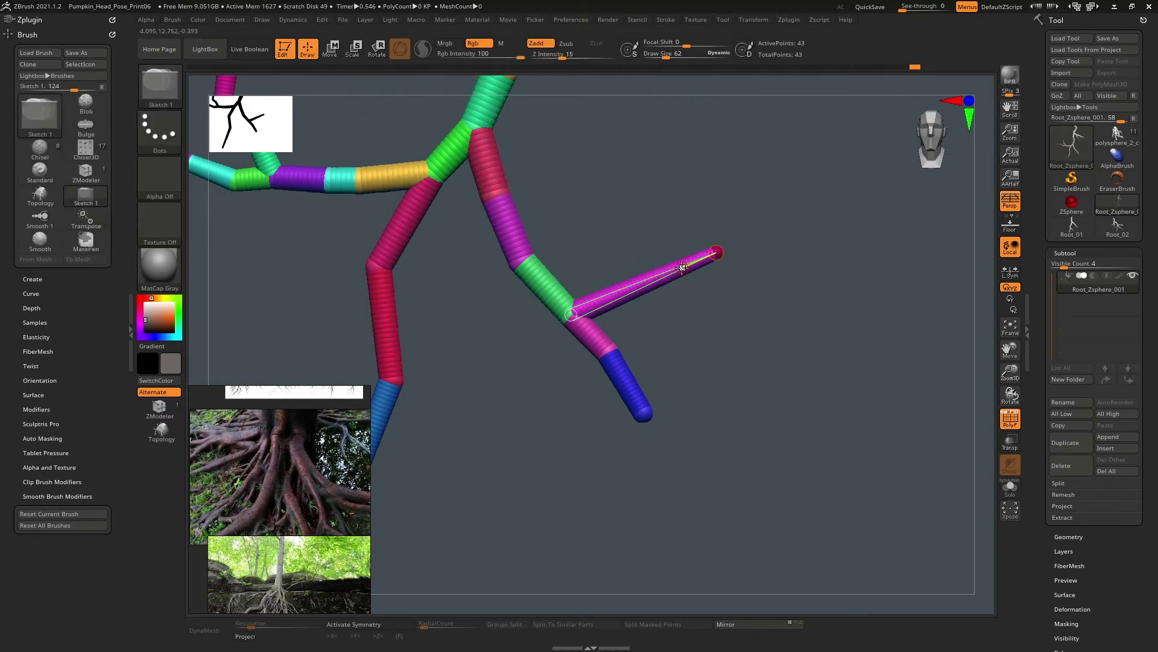
{"action": "left_click", "coordinate": [683, 267]}
{"action": "left_click", "coordinate": [648, 281]}
{"action": "left_click", "coordinate": [608, 297]}
{"action": "left_click_drag", "start_coordinate": [610, 297], "coordinate": [606, 282]}
{"action": "left_click_drag", "start_coordinate": [687, 264], "coordinate": [702, 189]}
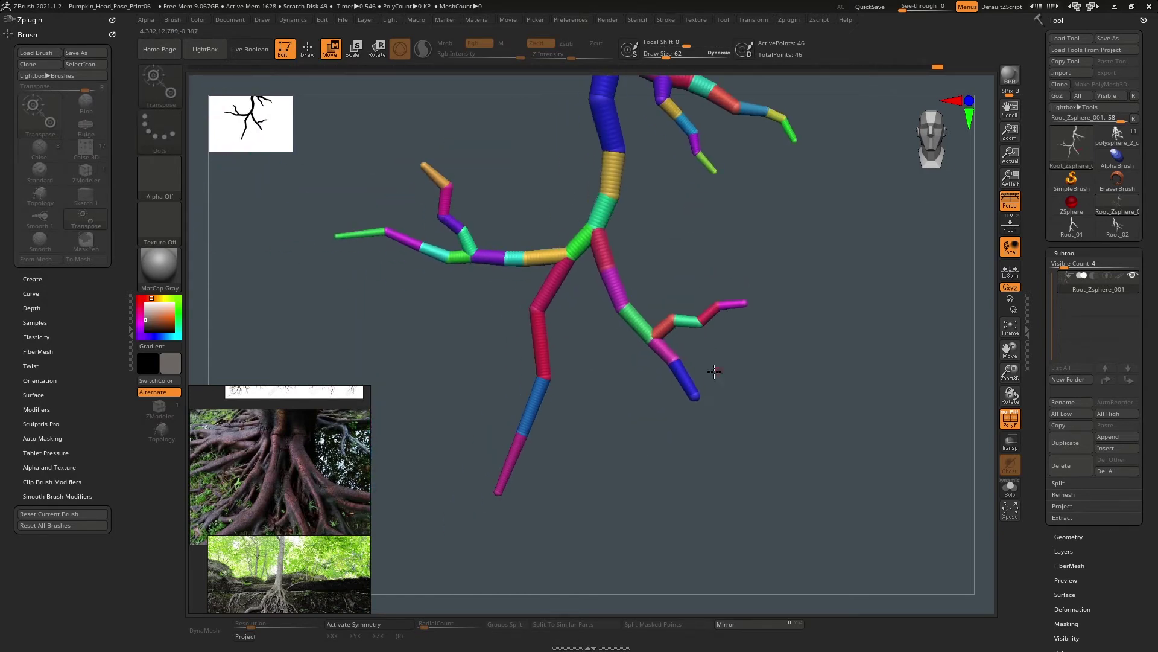
- Lengthen the end of the right branch, insert two joints in its last segments and bend them
{"action": "left_click_drag", "start_coordinate": [699, 399], "coordinate": [723, 438]}
{"action": "left_click_drag", "start_coordinate": [676, 363], "coordinate": [748, 337]}
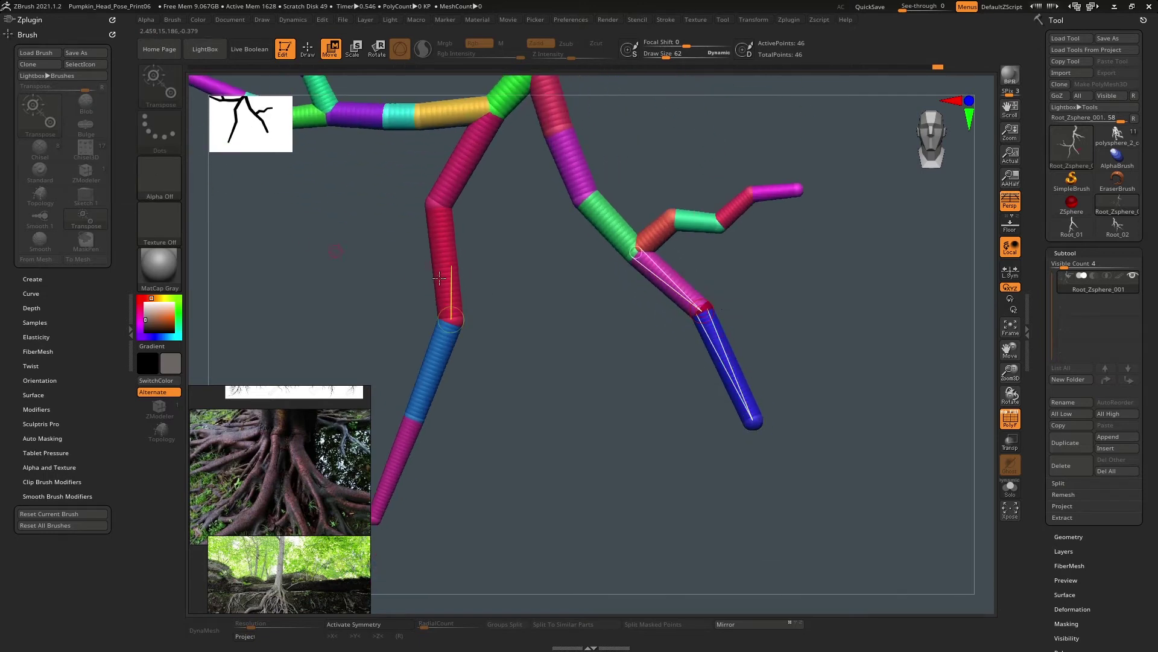
{"action": "key", "text": "q"}
{"action": "left_click", "coordinate": [715, 341]}
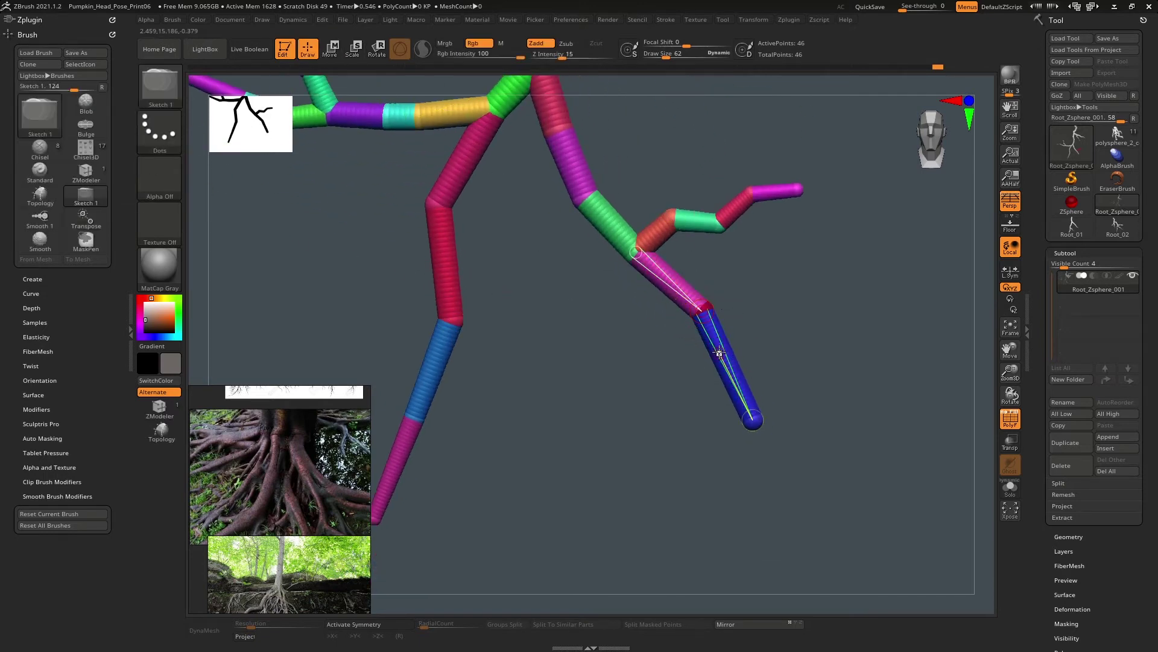
{"action": "left_click", "coordinate": [678, 289]}
{"action": "key", "text": "w"}
{"action": "left_click_drag", "start_coordinate": [679, 288], "coordinate": [713, 366]}
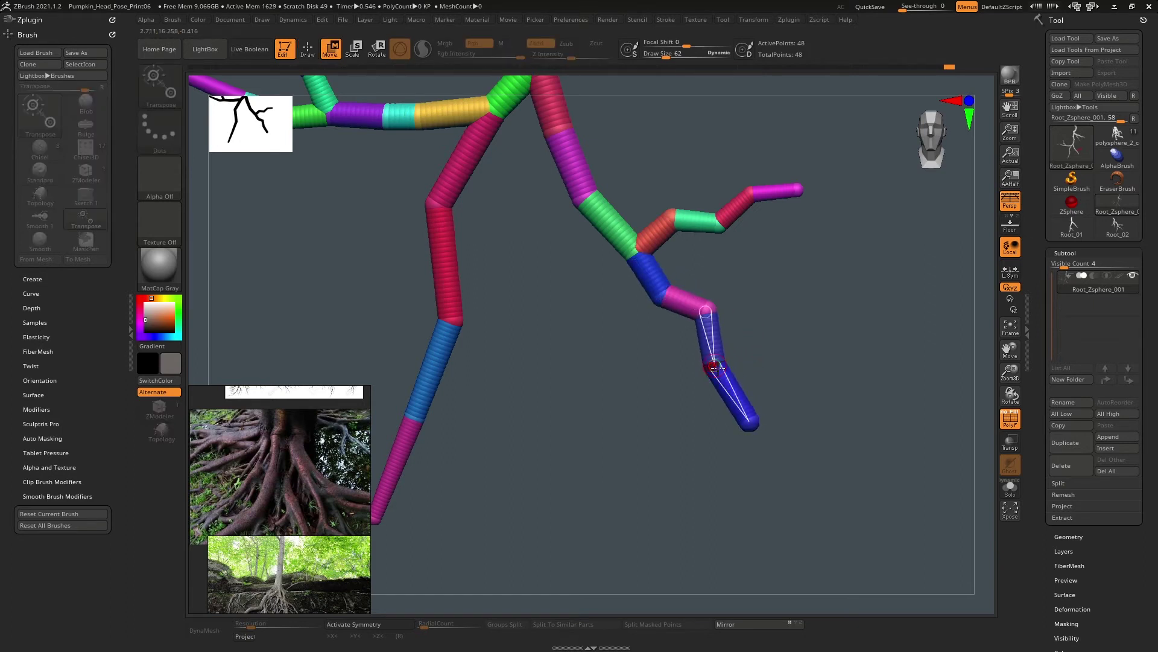
- Pull the right branch's end ZSphere farther outward and scale it down to a thin tip
{"action": "left_click_drag", "start_coordinate": [762, 423], "coordinate": [796, 420]}
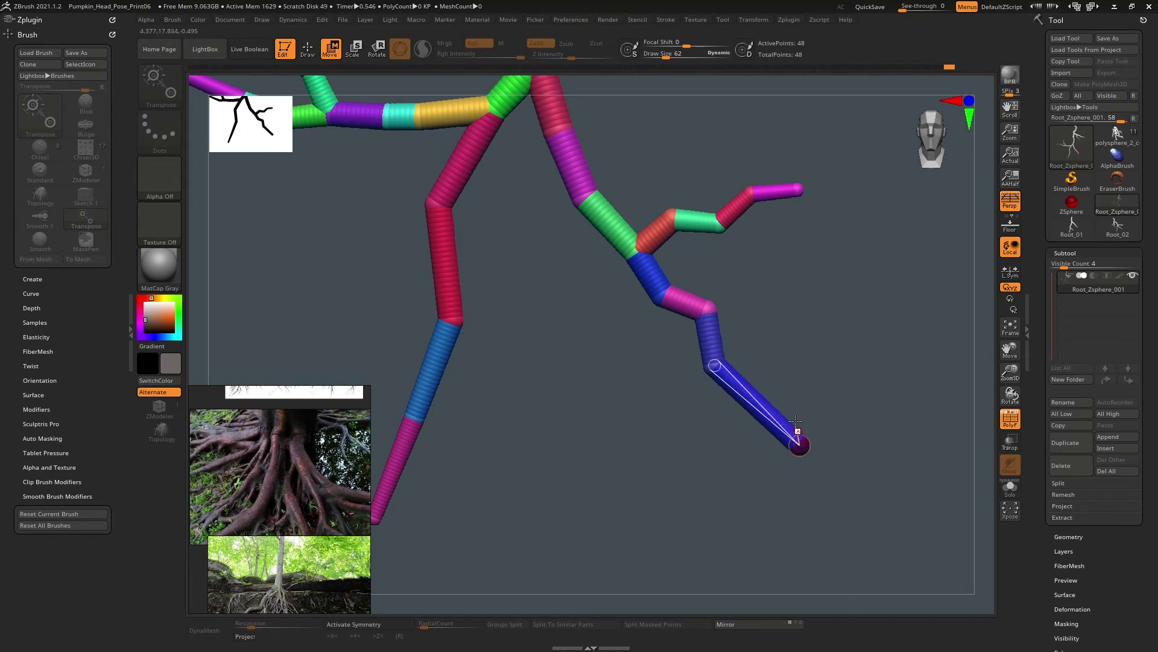
{"action": "key", "text": "e"}
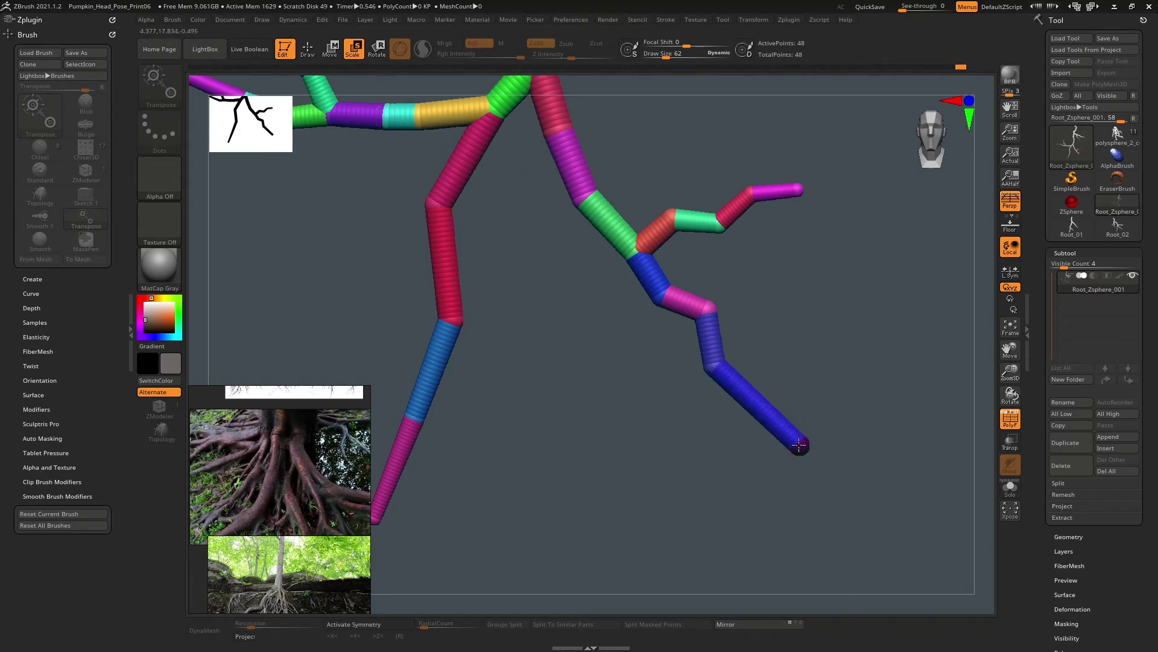
{"action": "mouse_move", "coordinate": [822, 318]}
{"action": "left_mouse_down", "text": "alt"}
{"action": "mouse_move", "coordinate": [848, 411]}
{"action": "mouse_move", "coordinate": [944, 315]}
{"action": "left_mouse_up", "text": "alt"}
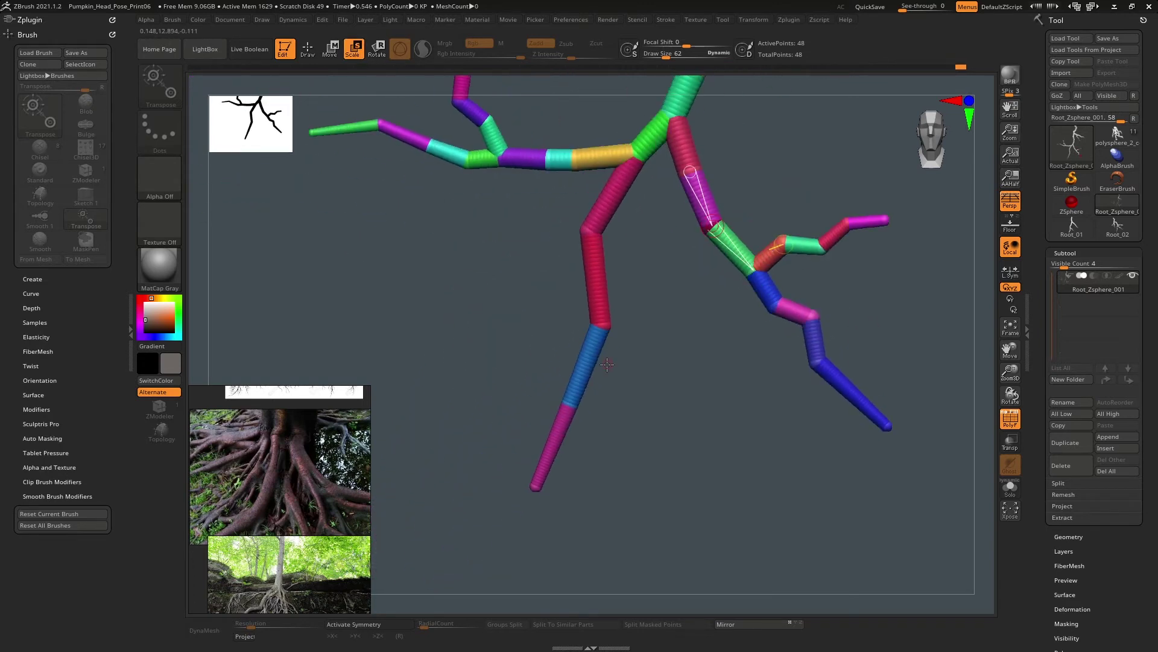
{"action": "key", "text": "q"}
{"action": "left_click_drag", "start_coordinate": [569, 400], "coordinate": [570, 403]}
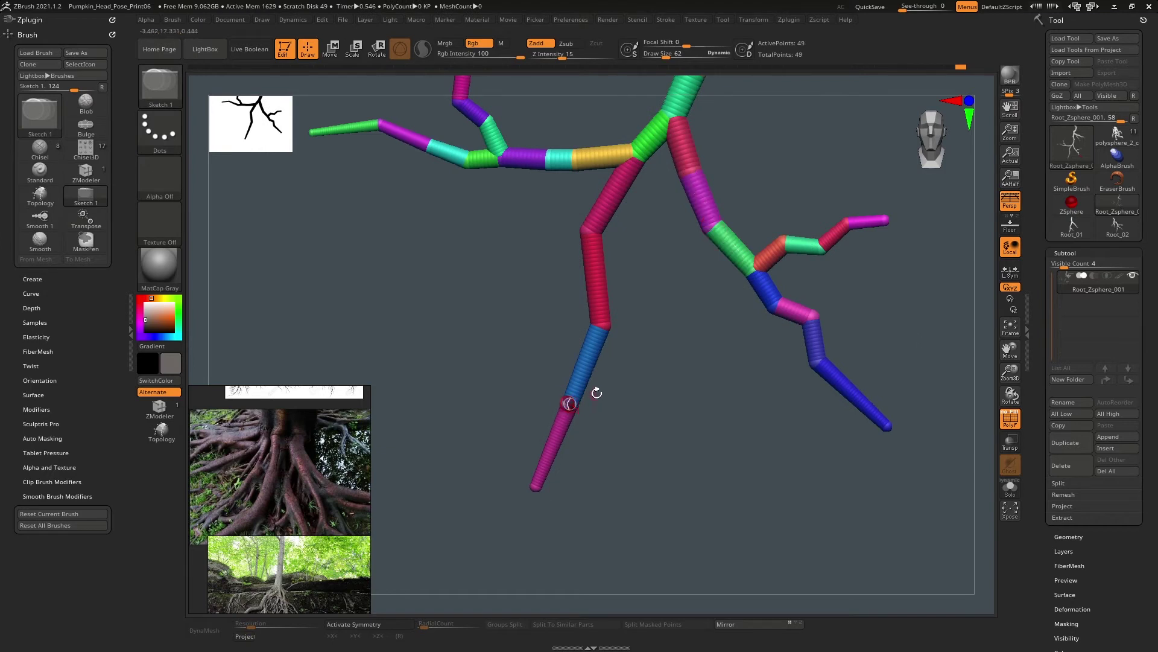
{"action": "key", "text": "ctrl+z"}
- Bend the middle lower branch at its upper joint and insert four additional joints along its segments
{"action": "key", "text": "w"}
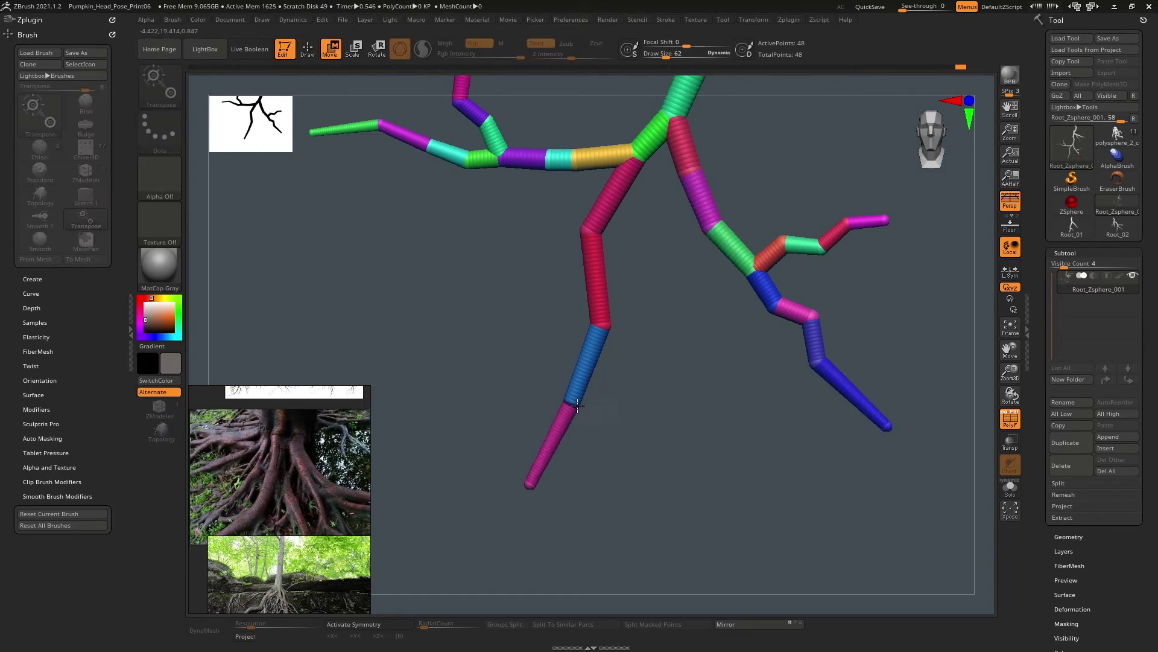
{"action": "left_click_drag", "start_coordinate": [594, 336], "coordinate": [577, 255]}
{"action": "key", "text": "q"}
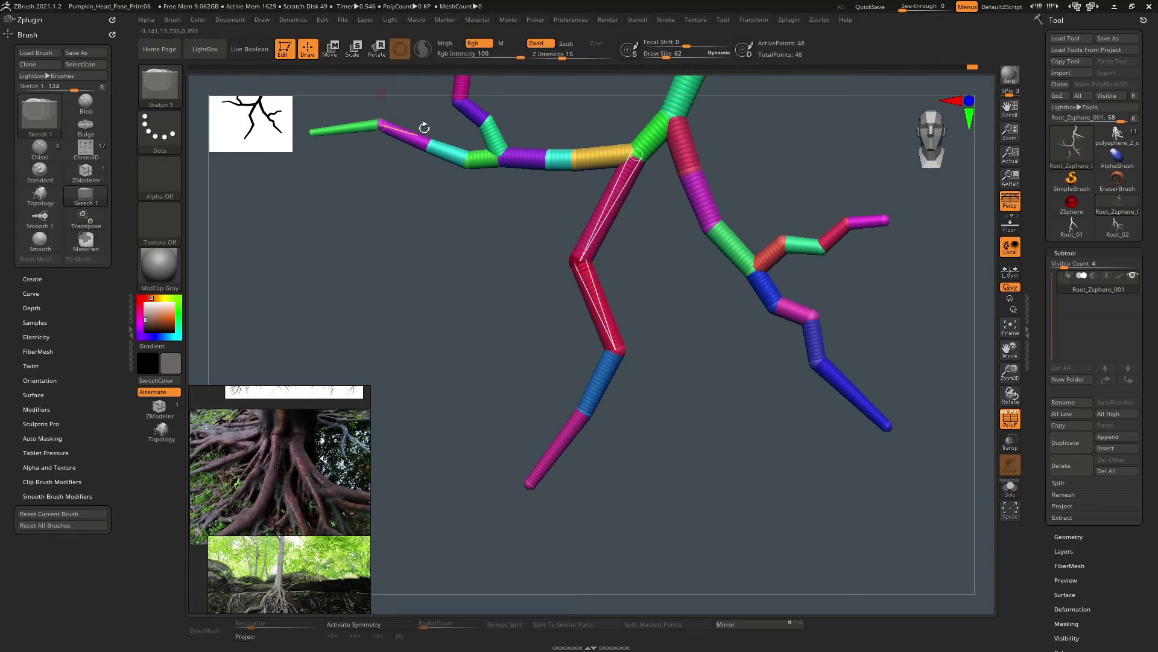
{"action": "left_click", "coordinate": [598, 304]}
{"action": "left_click", "coordinate": [608, 208]}
{"action": "left_click", "coordinate": [599, 384]}
{"action": "left_click", "coordinate": [554, 451]}
- Move the middle lower branch's joints sideways into an irregular zigzag from its fork to its tip
{"action": "key", "text": "w"}
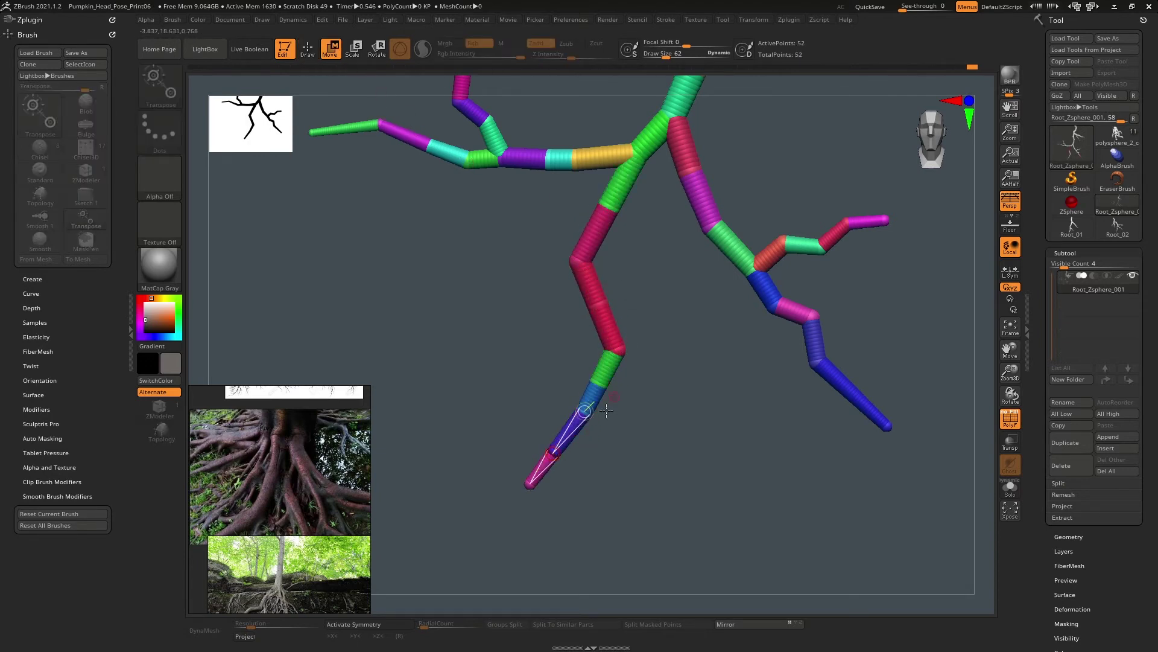
{"action": "left_click_drag", "start_coordinate": [556, 451], "coordinate": [576, 449]}
{"action": "left_click_drag", "start_coordinate": [599, 382], "coordinate": [629, 348]}
{"action": "left_click_drag", "start_coordinate": [601, 304], "coordinate": [621, 299]}
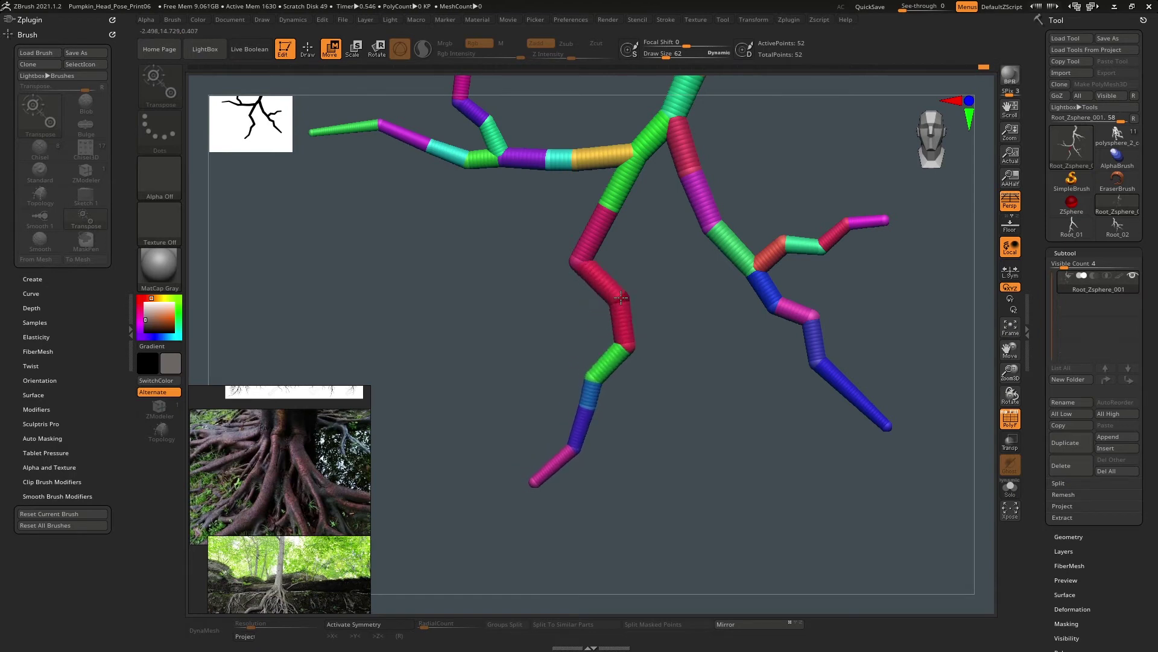
{"action": "left_click_drag", "start_coordinate": [608, 209], "coordinate": [580, 217]}
{"action": "left_click_drag", "start_coordinate": [580, 262], "coordinate": [605, 286]}
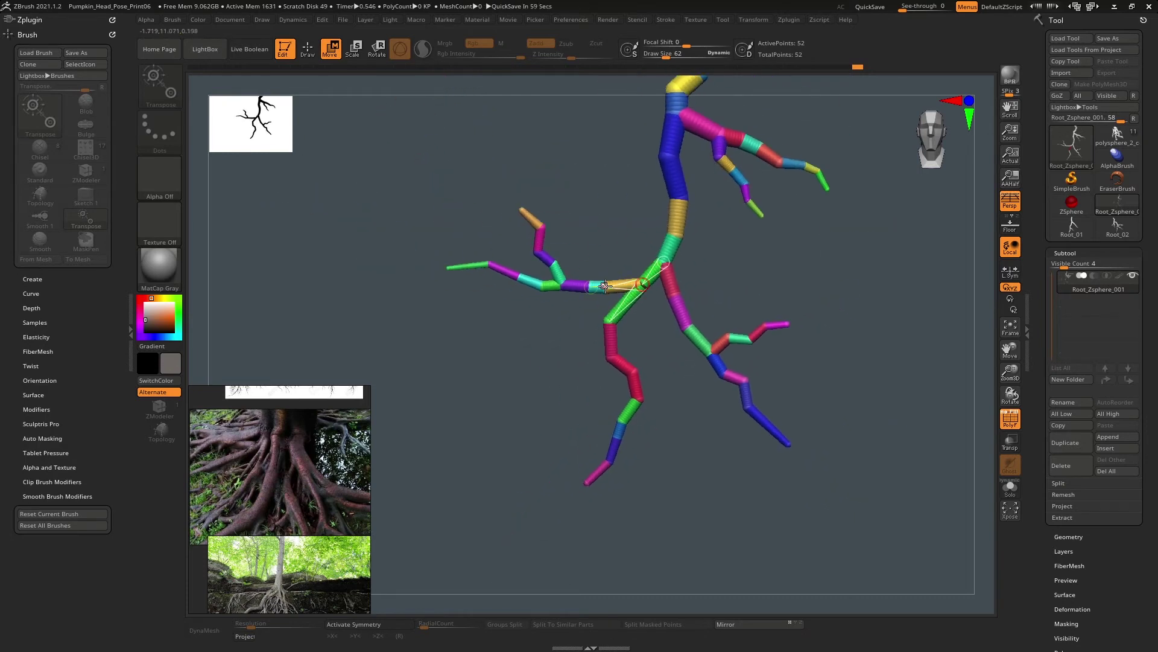
- Reposition the joints of the left branch and its two forks to give them a more irregular, winding shape
{"action": "right_click_drag", "start_coordinate": [605, 286], "coordinate": [592, 341], "text": "ctrl"}
{"action": "left_click_drag", "start_coordinate": [568, 296], "coordinate": [589, 283]}
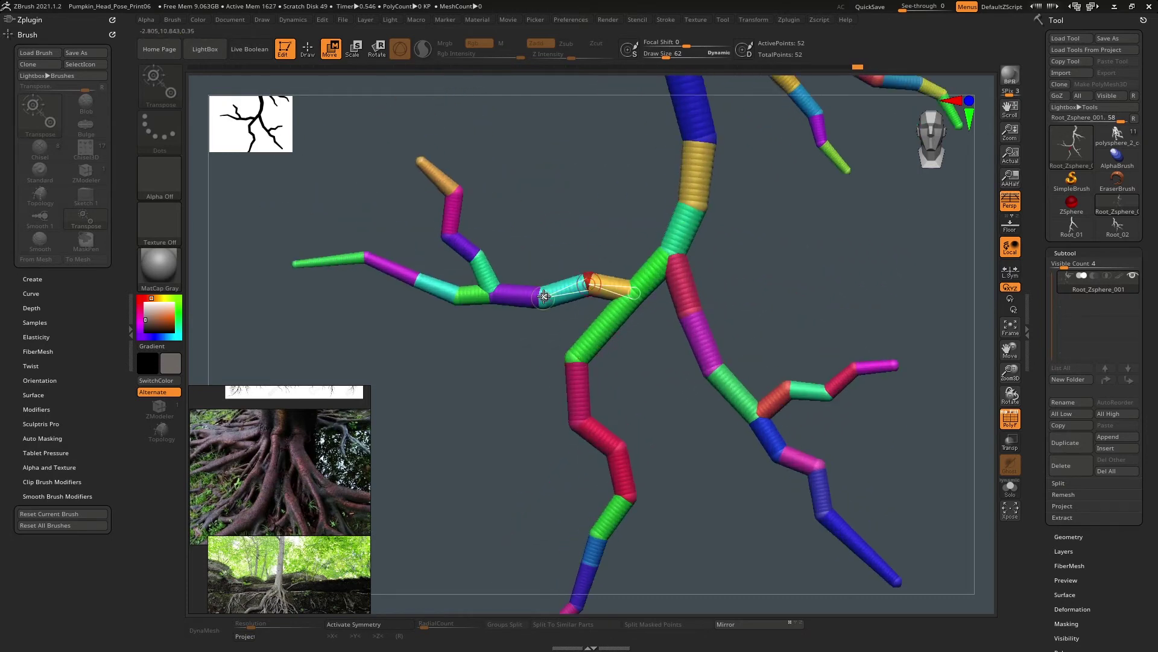
{"action": "left_click_drag", "start_coordinate": [494, 294], "coordinate": [510, 298]}
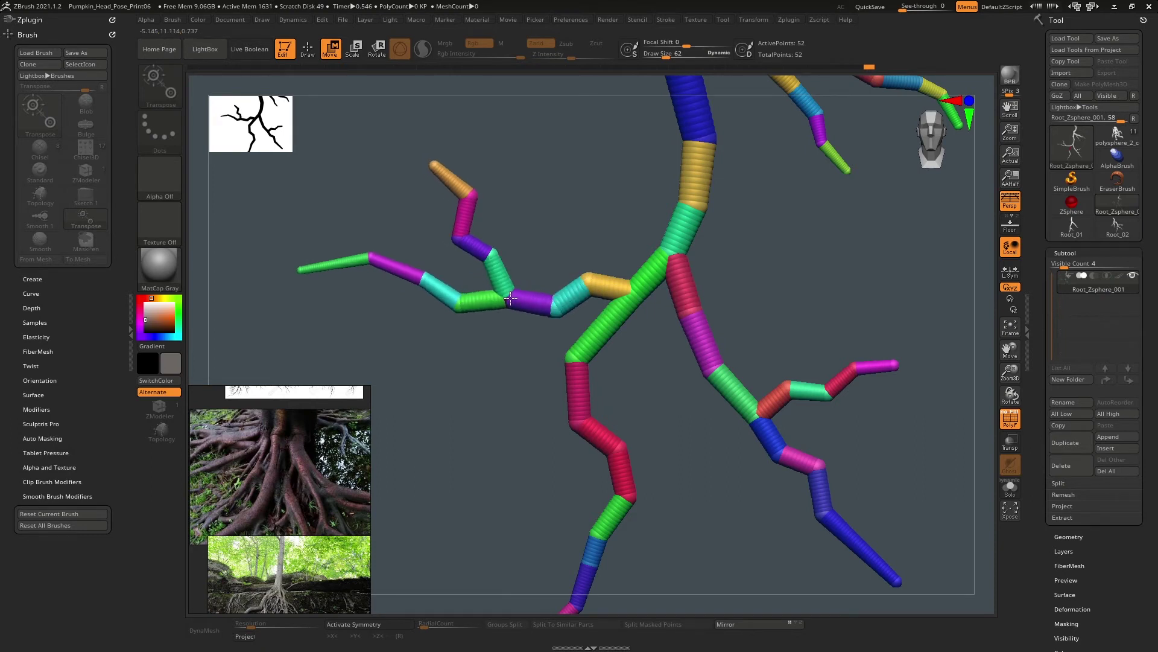
{"action": "left_click_drag", "start_coordinate": [468, 243], "coordinate": [420, 184]}
{"action": "left_click_drag", "start_coordinate": [370, 258], "coordinate": [375, 272]}
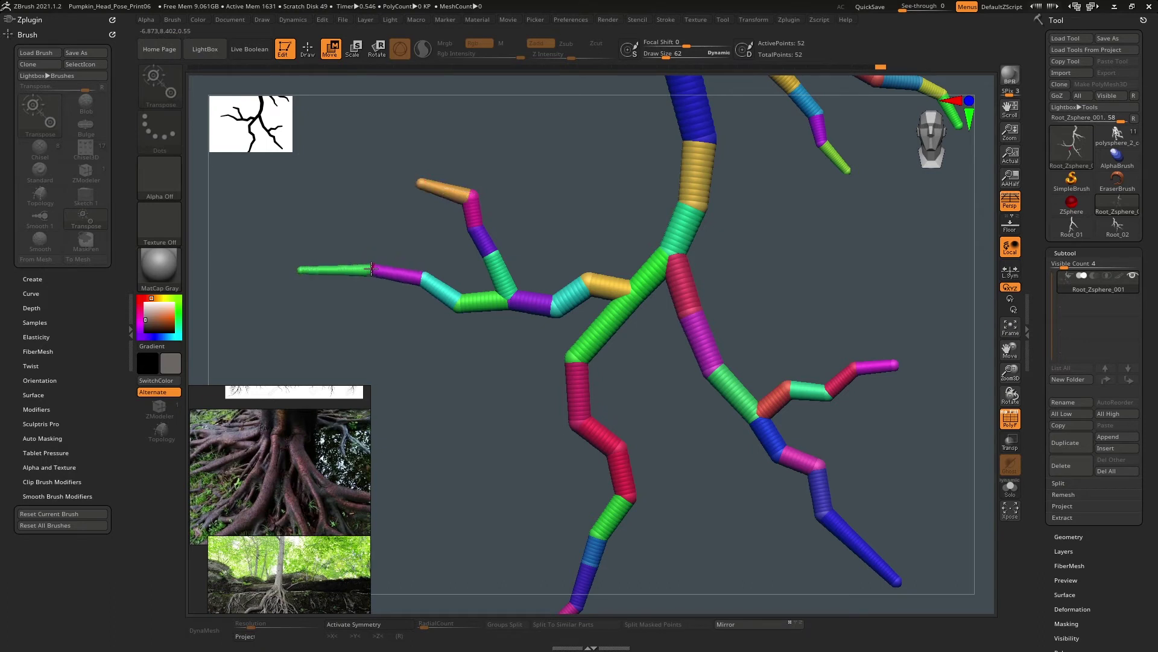
{"action": "left_click_drag", "start_coordinate": [300, 270], "coordinate": [302, 281]}
- Enlarge the silhouette thumbnail to about 378 and bend the end joints of the upper right branch's lower offshoot outward
{"action": "right_click_drag", "start_coordinate": [427, 265], "coordinate": [431, 186], "text": "ctrl"}
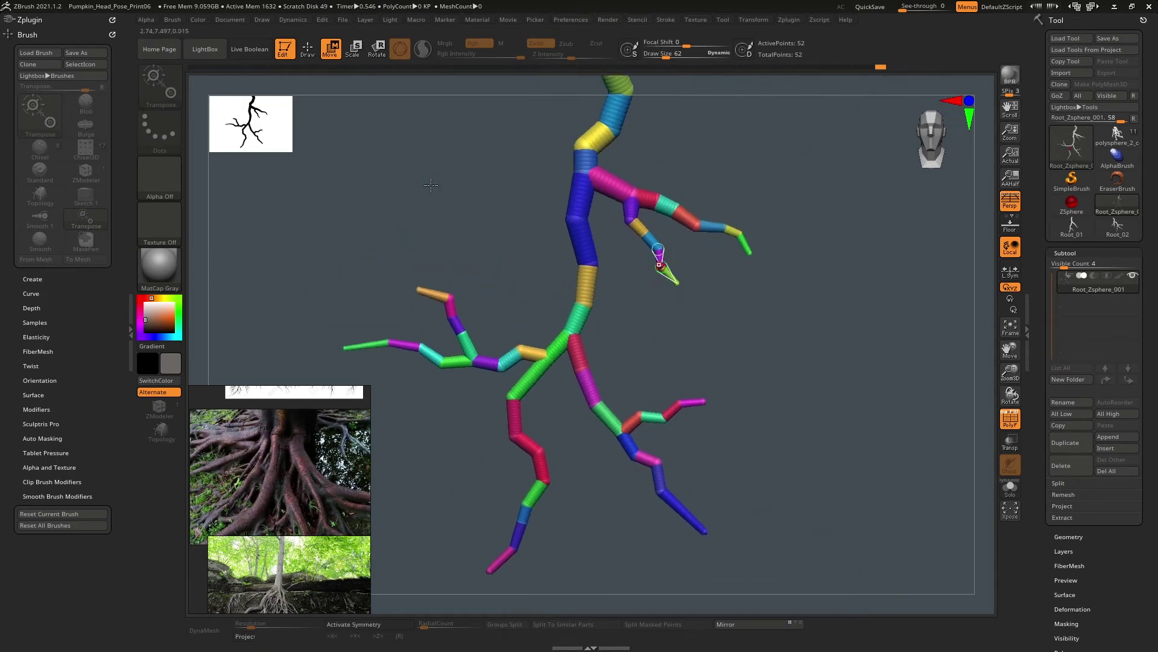
{"action": "left_click_drag", "start_coordinate": [274, 147], "coordinate": [434, 258]}
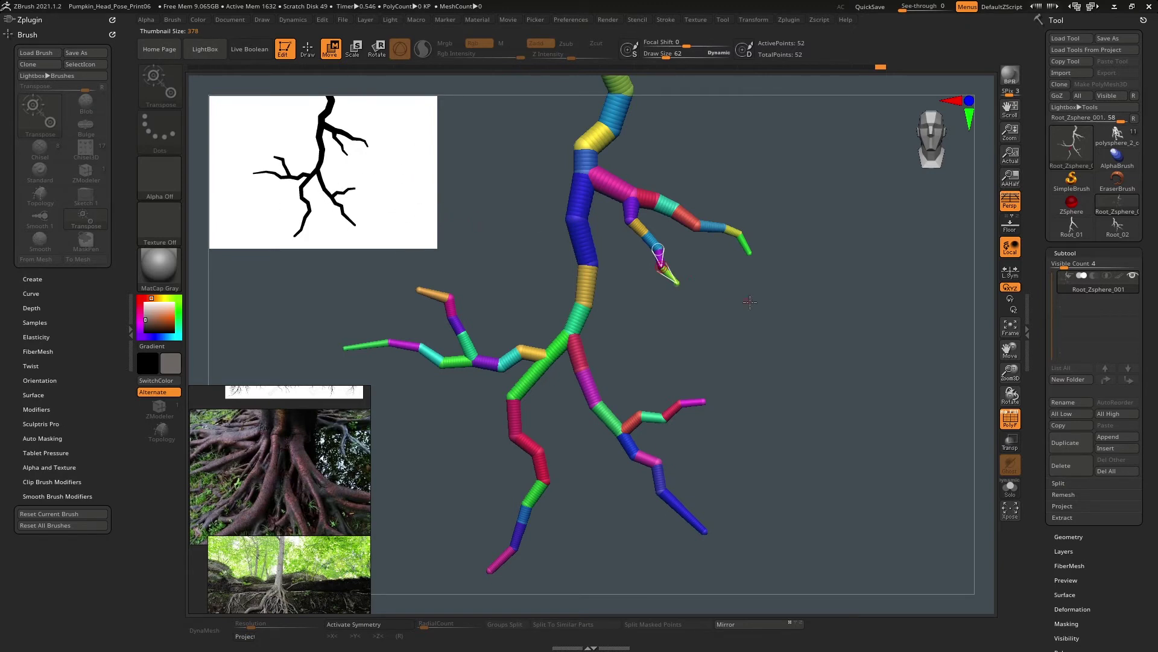
{"action": "right_click_drag", "start_coordinate": [681, 244], "coordinate": [694, 313], "text": "ctrl"}
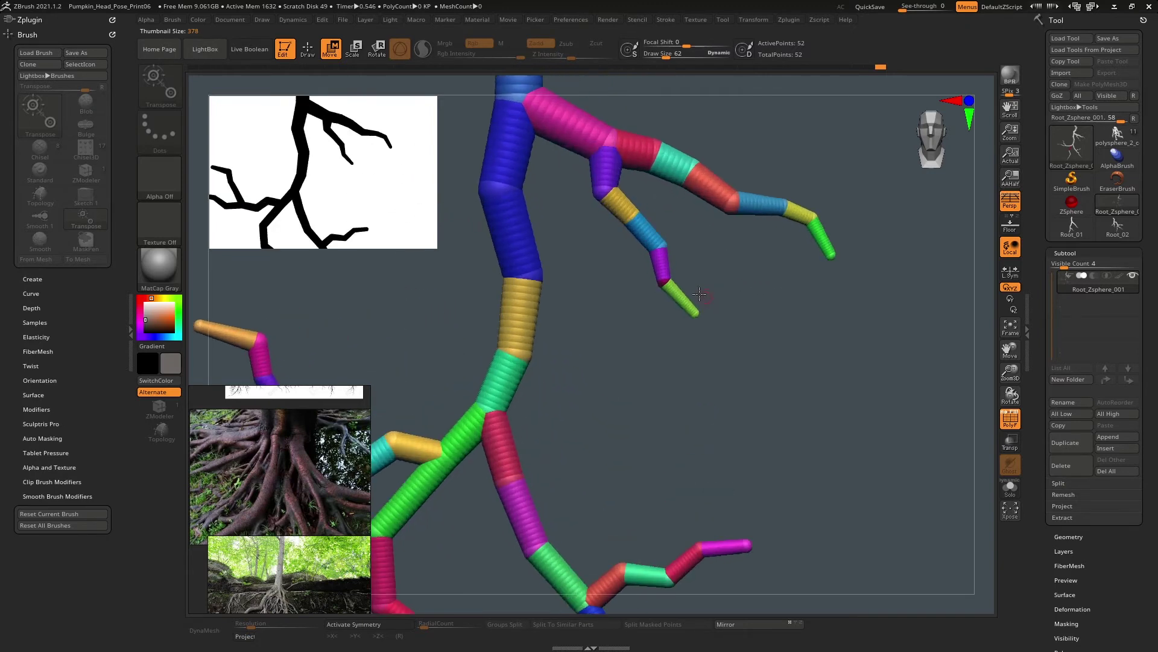
{"action": "left_click_drag", "start_coordinate": [693, 312], "coordinate": [723, 326]}
{"action": "left_click_drag", "start_coordinate": [664, 282], "coordinate": [657, 295]}
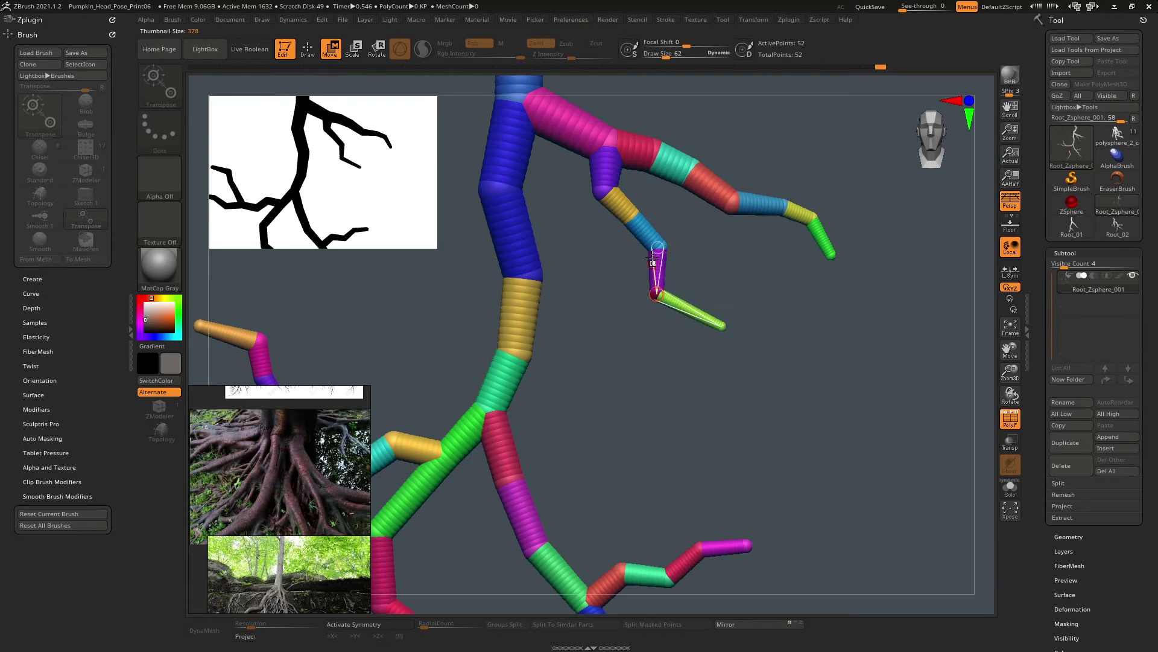
{"action": "left_click_drag", "start_coordinate": [659, 247], "coordinate": [601, 201]}
- Adjust the joints of the lower right branch and its offshoot, and check the root's depth from the side
{"action": "right_click_drag", "start_coordinate": [587, 252], "coordinate": [644, 253], "text": "alt"}
{"action": "left_click_drag", "start_coordinate": [644, 252], "coordinate": [702, 261]}
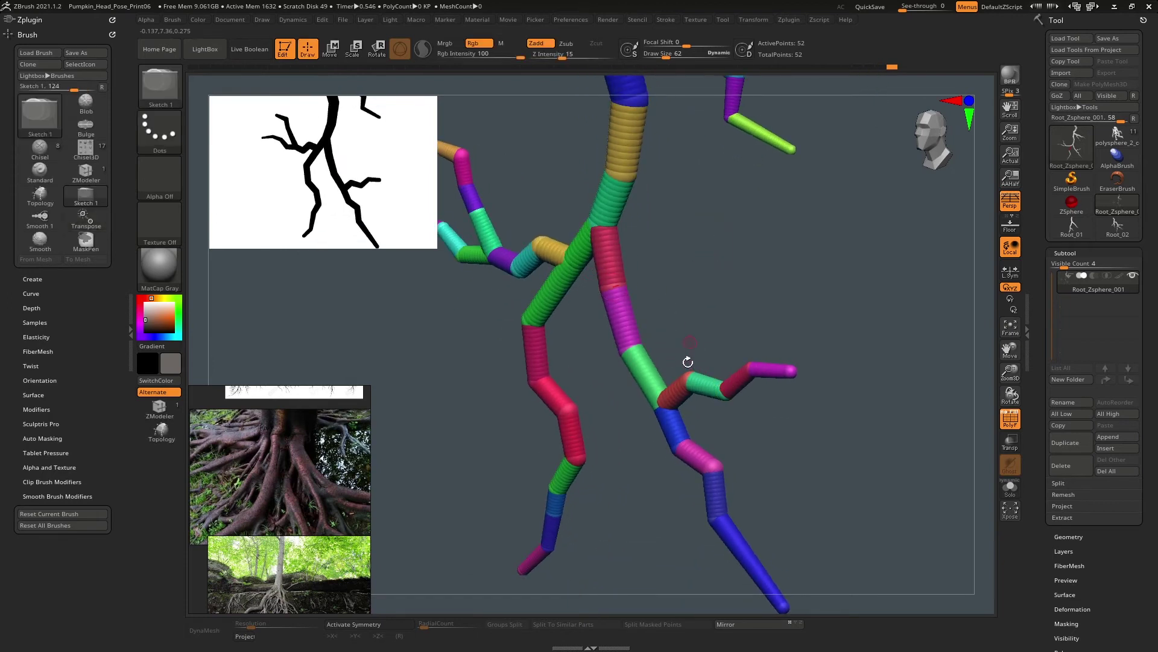
{"action": "mouse_move", "coordinate": [673, 392]}
{"action": "left_mouse_down"}
{"action": "mouse_move", "coordinate": [650, 409]}
{"action": "mouse_move", "coordinate": [664, 400]}
{"action": "left_mouse_up"}
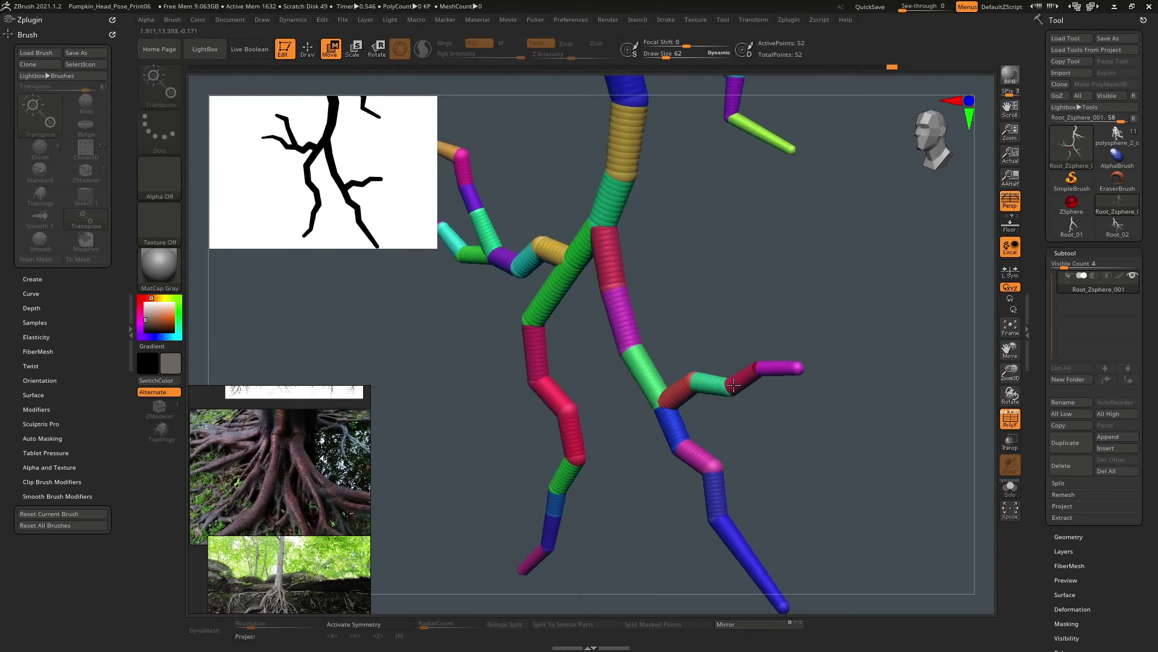
{"action": "mouse_move", "coordinate": [756, 370]}
{"action": "left_mouse_down"}
{"action": "mouse_move", "coordinate": [764, 367]}
{"action": "mouse_move", "coordinate": [749, 388]}
{"action": "left_mouse_up"}
{"action": "left_click_drag", "start_coordinate": [713, 466], "coordinate": [700, 475]}
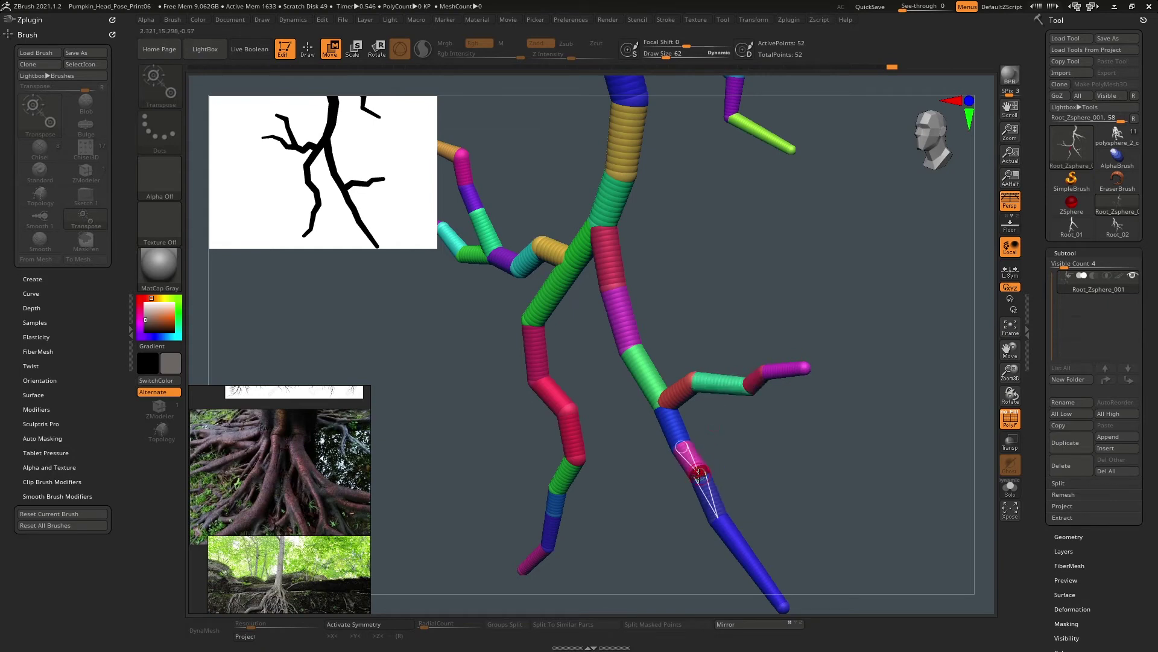
{"action": "left_click_drag", "start_coordinate": [655, 309], "coordinate": [722, 322]}
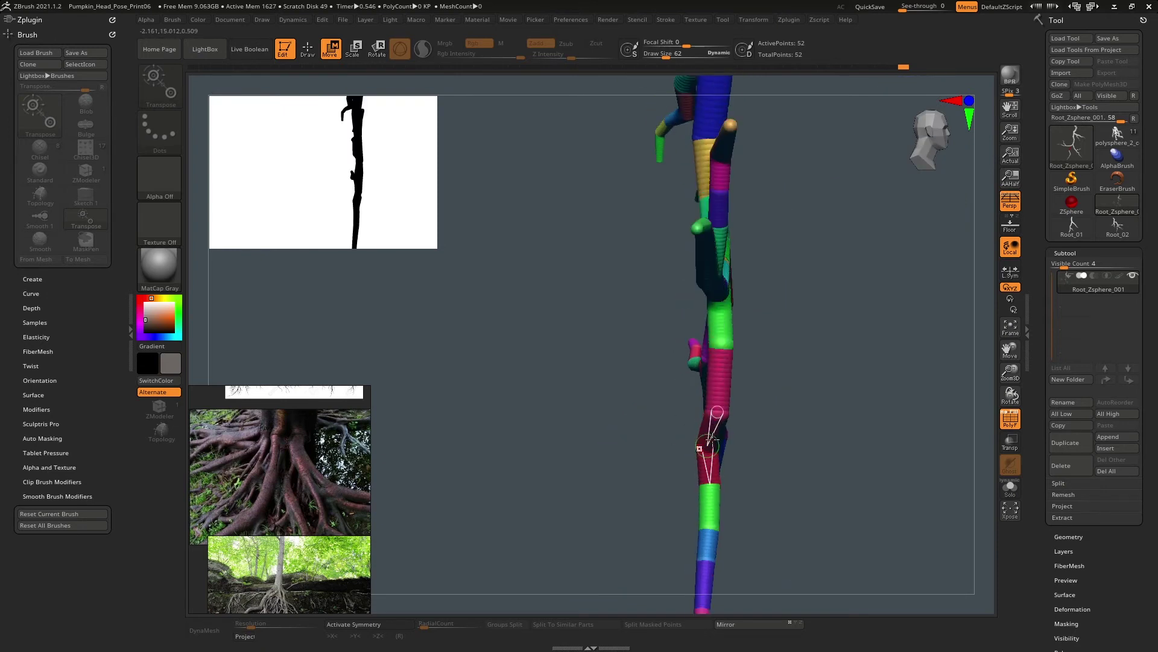
{"action": "left_click_drag", "start_coordinate": [676, 374], "coordinate": [649, 454], "text": "alt"}
{"action": "left_click_drag", "start_coordinate": [688, 318], "coordinate": [589, 227]}
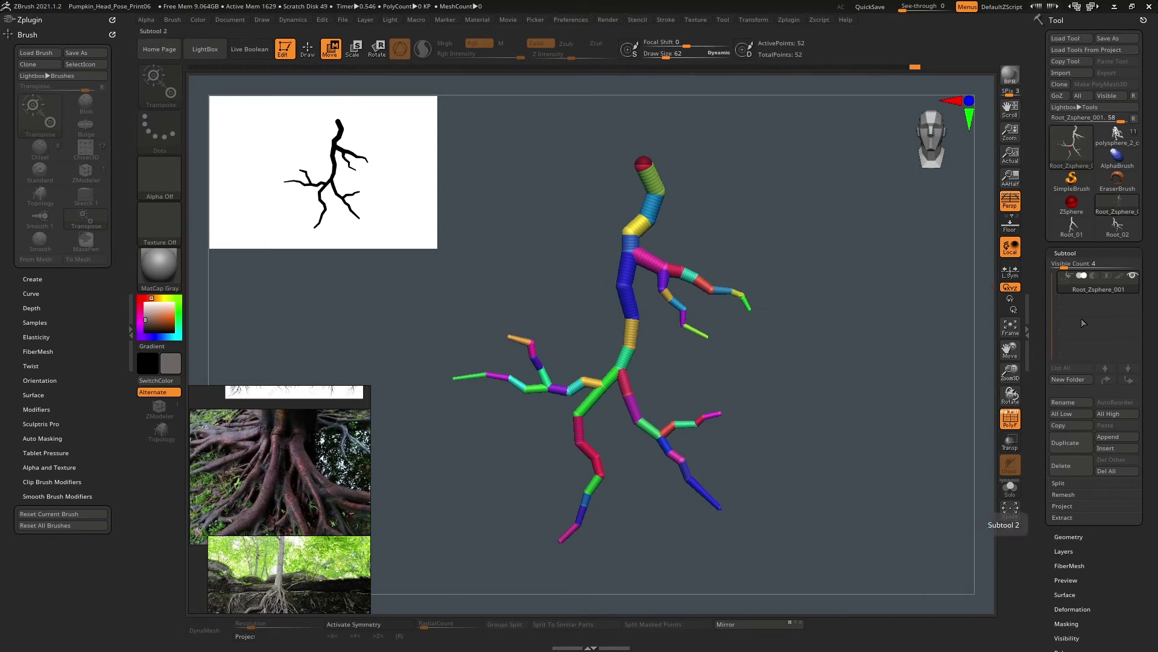
- Convert the ZSphere rig's skin preview into a PolyMesh3D and rename the new subtool Root_03
{"action": "key", "text": "a"}
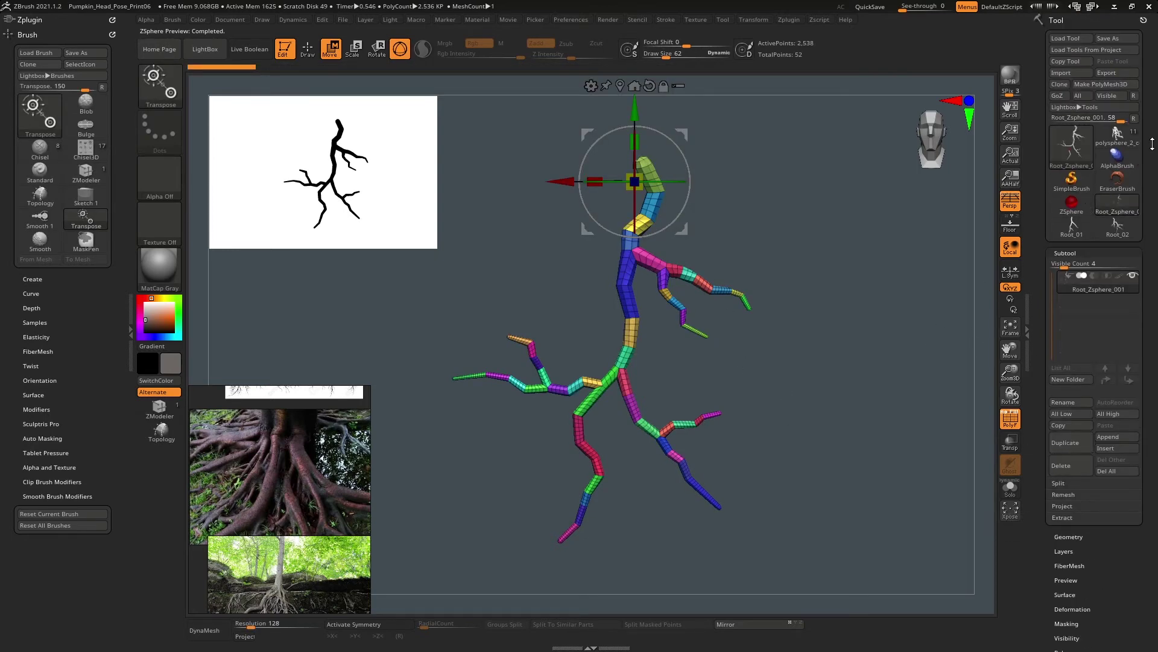
{"action": "left_click", "coordinate": [1106, 84]}
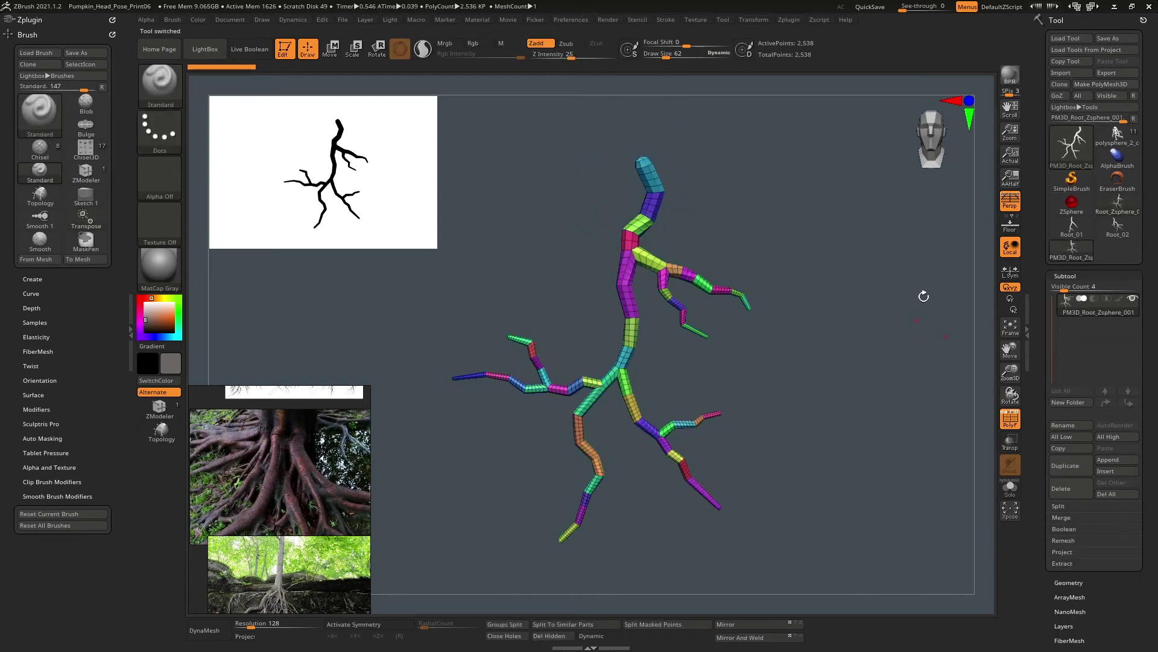
{"action": "left_click", "coordinate": [1069, 425]}
{"action": "type", "text": "R"}
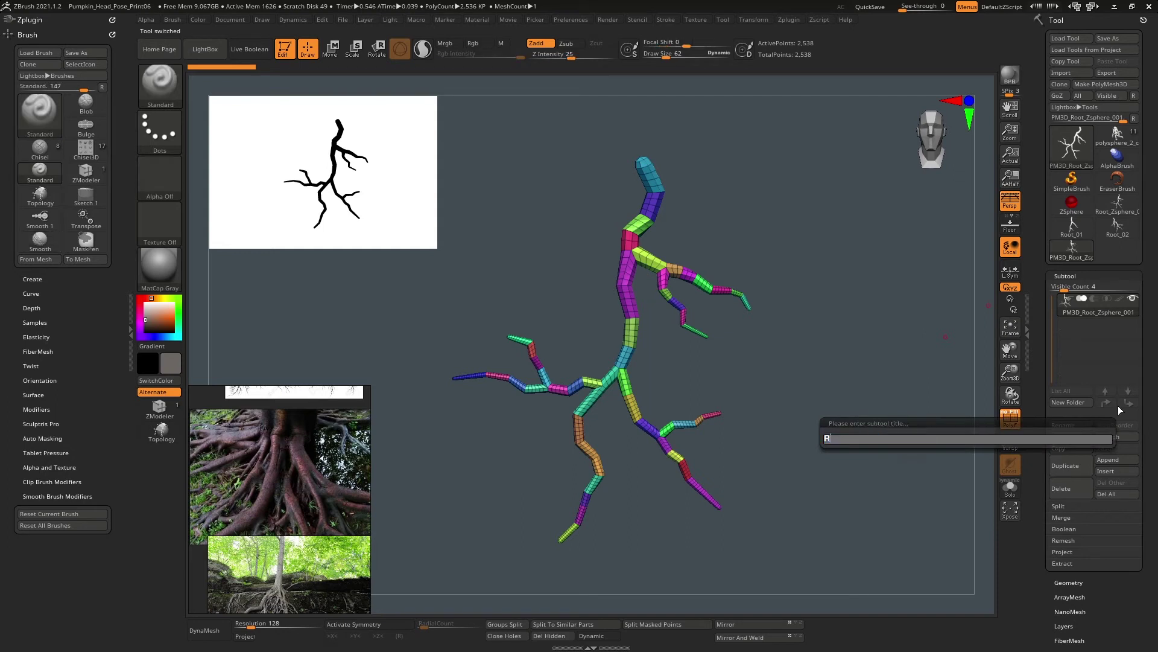
{"action": "type", "text": "oot_03"}
{"action": "key", "text": "Return"}
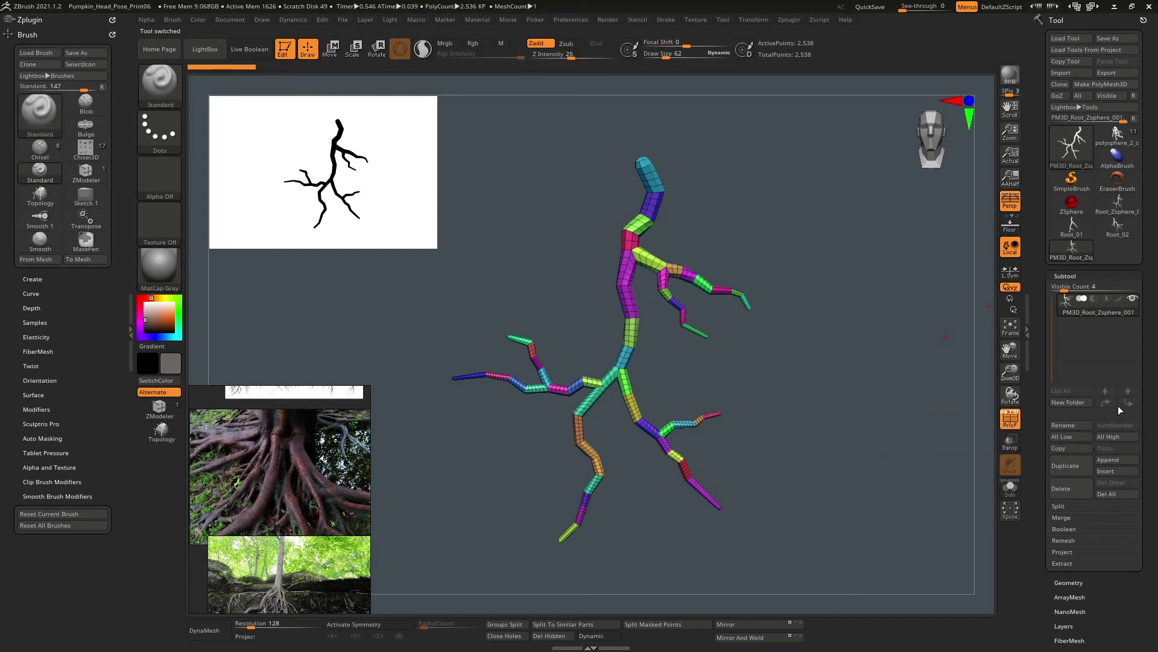
- Reselect the ZSphere rig, start saving it as a ZTool, and rename the existing Root_Zsphere_001.ztl file to Root_Zsphere_A.ztl
{"action": "left_click", "coordinate": [1127, 228]}
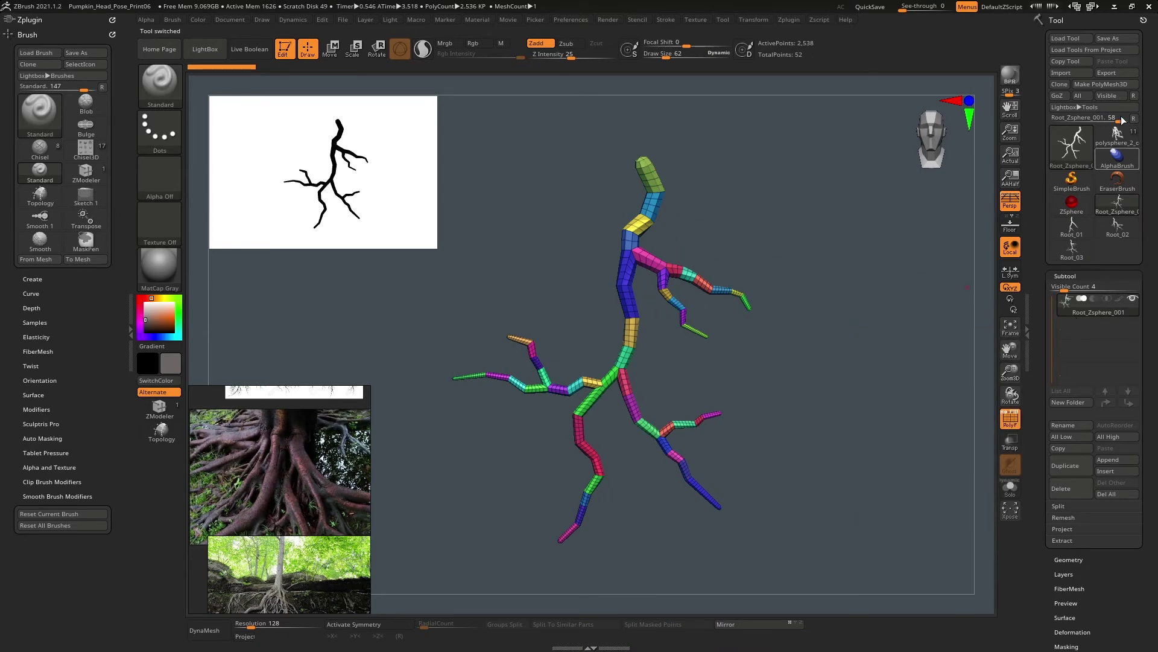
{"action": "left_click", "coordinate": [1109, 40]}
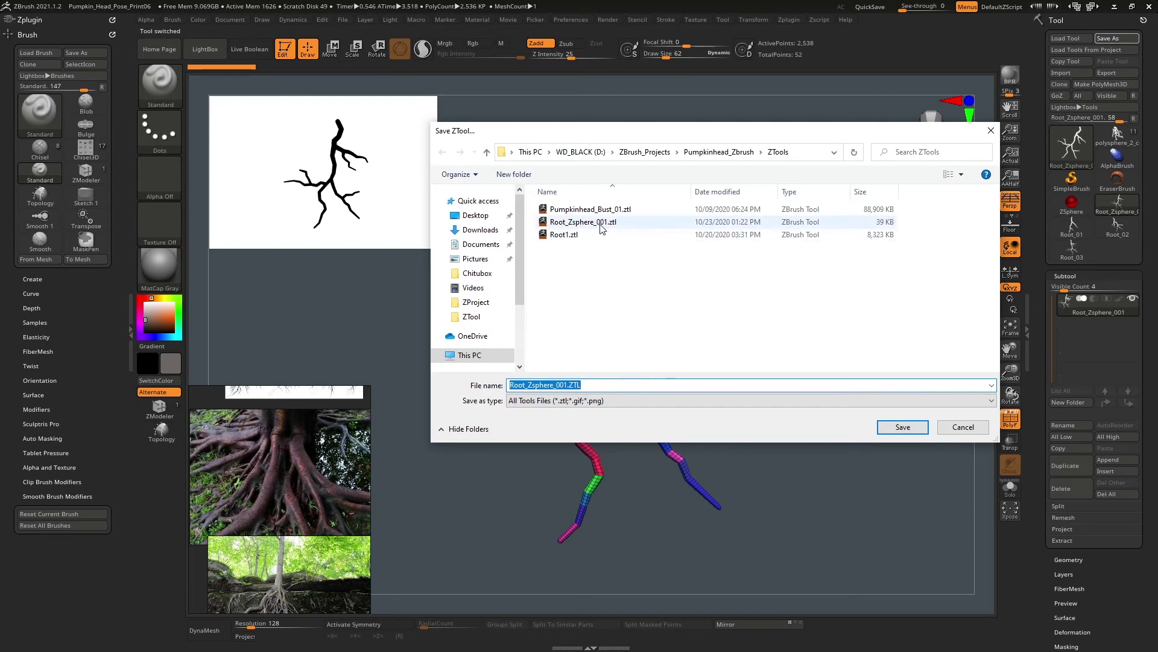
{"action": "left_click", "coordinate": [567, 385]}
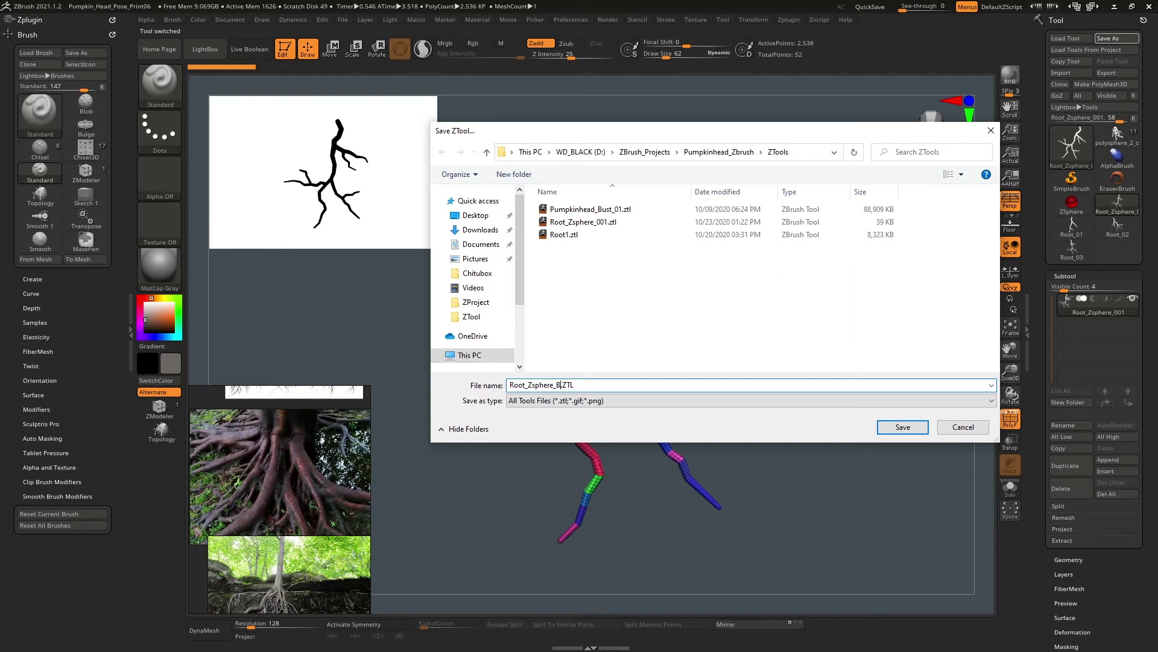
{"action": "left_click", "coordinate": [596, 222]}
{"action": "right_click", "coordinate": [596, 222]}
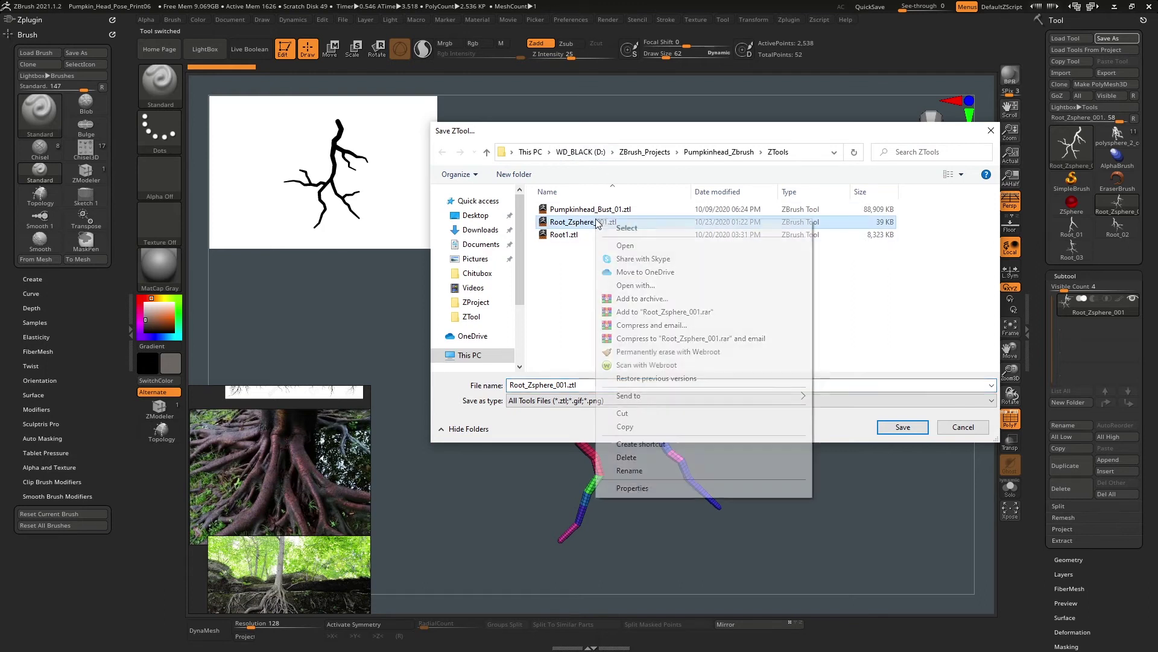
{"action": "left_click", "coordinate": [630, 471]}
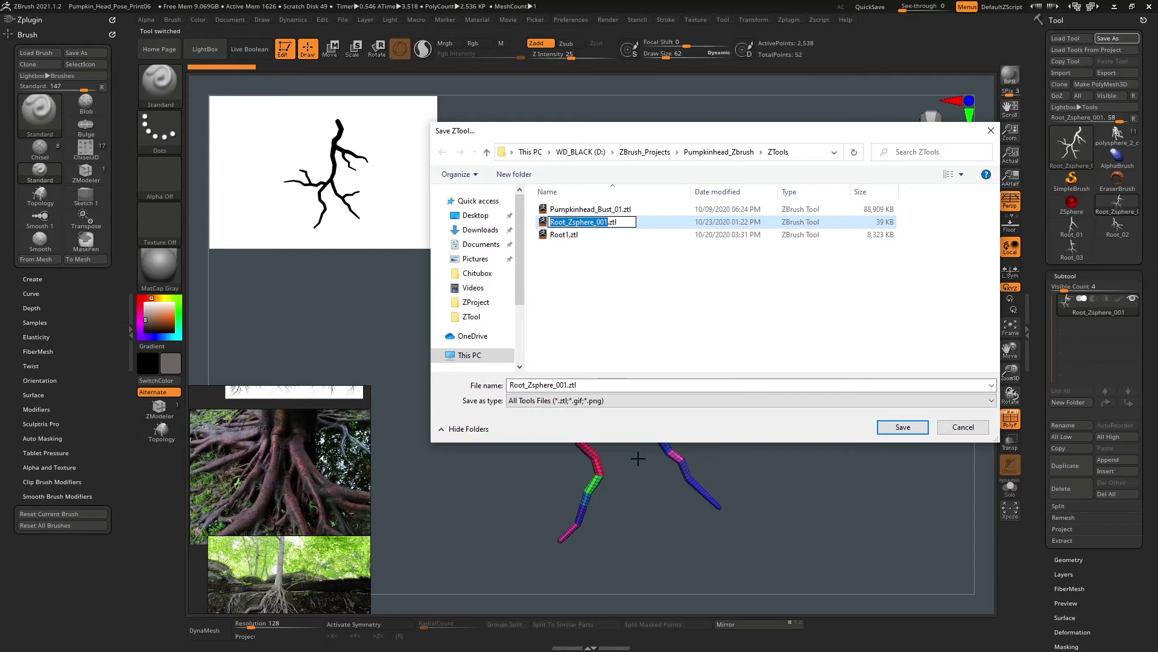
{"action": "key", "text": "Right"}
- Save the current ZSphere rig in the ZTools folder as Root_Zsphere_B.ztl
{"action": "left_click", "coordinate": [561, 387]}
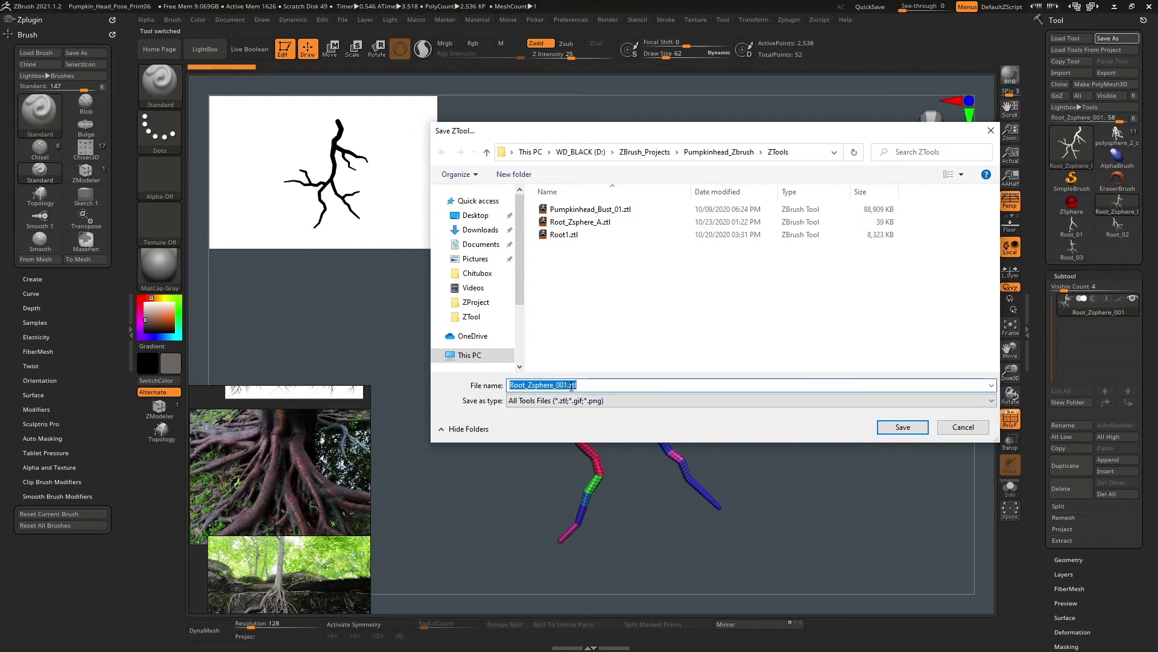
{"action": "left_click", "coordinate": [571, 386]}
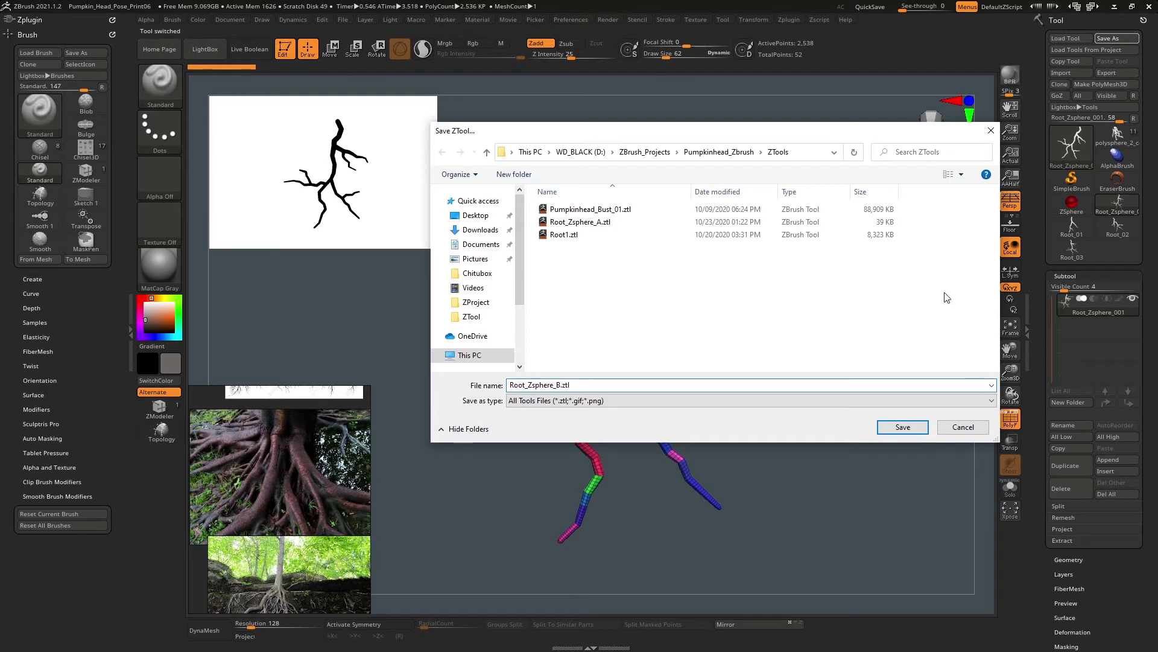
{"action": "left_click", "coordinate": [902, 427]}
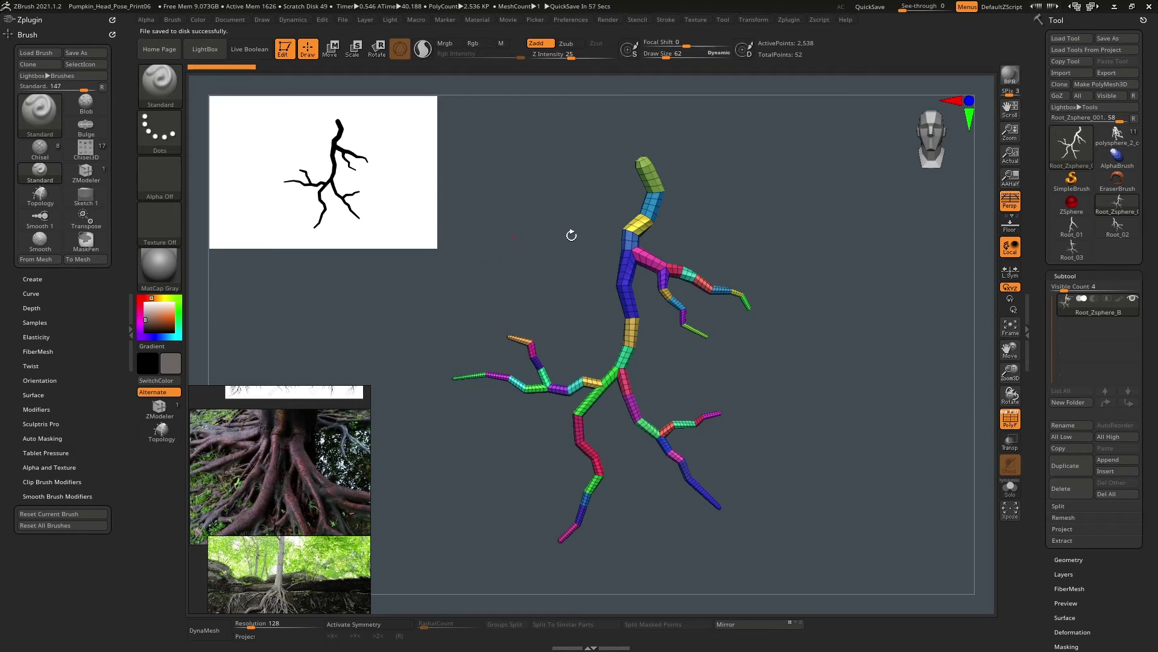
- Compare the shapes of the Root_01, Root_02 and Root_03 meshes by switching between them
{"action": "left_click_drag", "start_coordinate": [766, 255], "coordinate": [821, 218]}
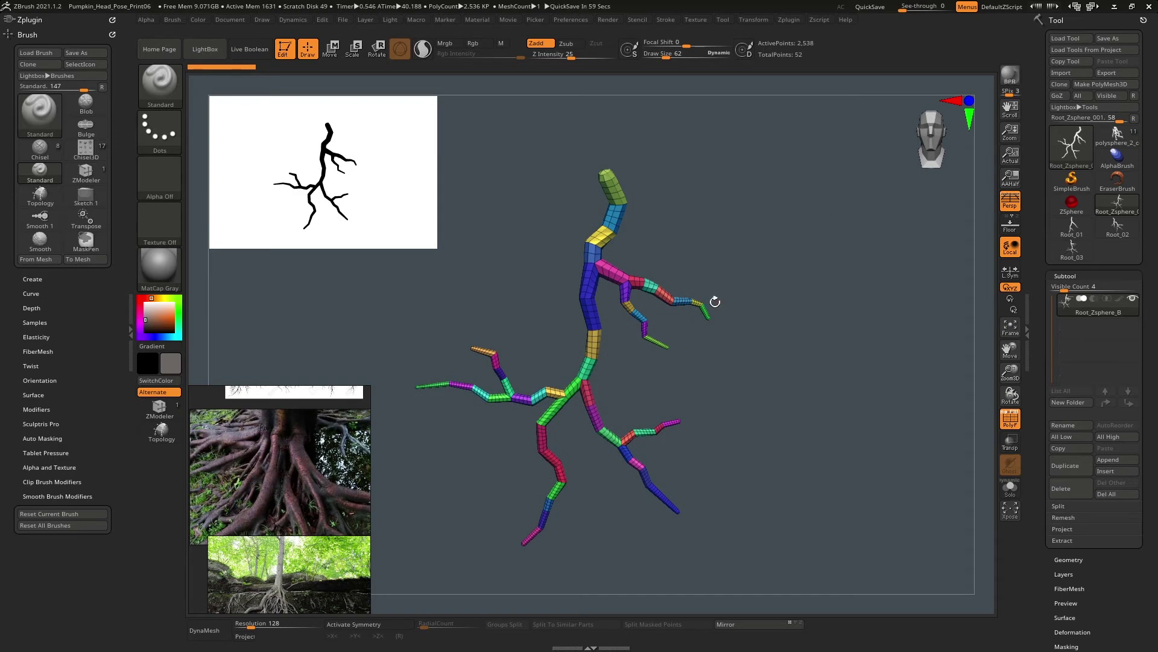
{"action": "left_click_drag", "start_coordinate": [736, 269], "coordinate": [712, 347]}
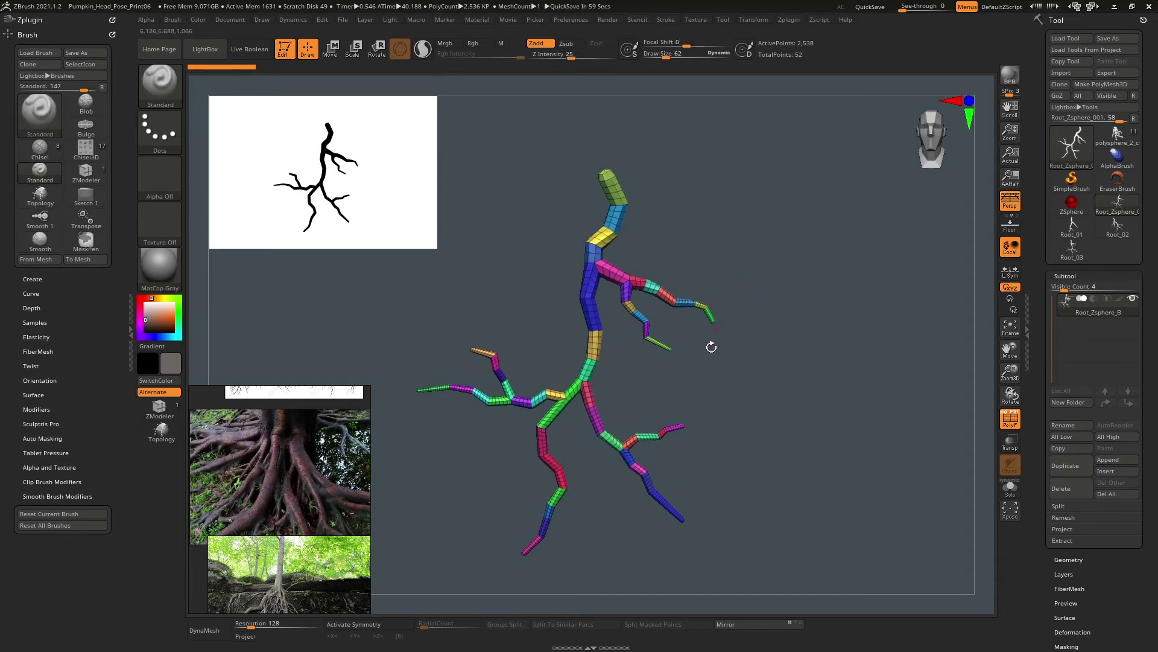
{"action": "left_click", "coordinate": [1077, 232]}
{"action": "left_click", "coordinate": [1073, 247]}
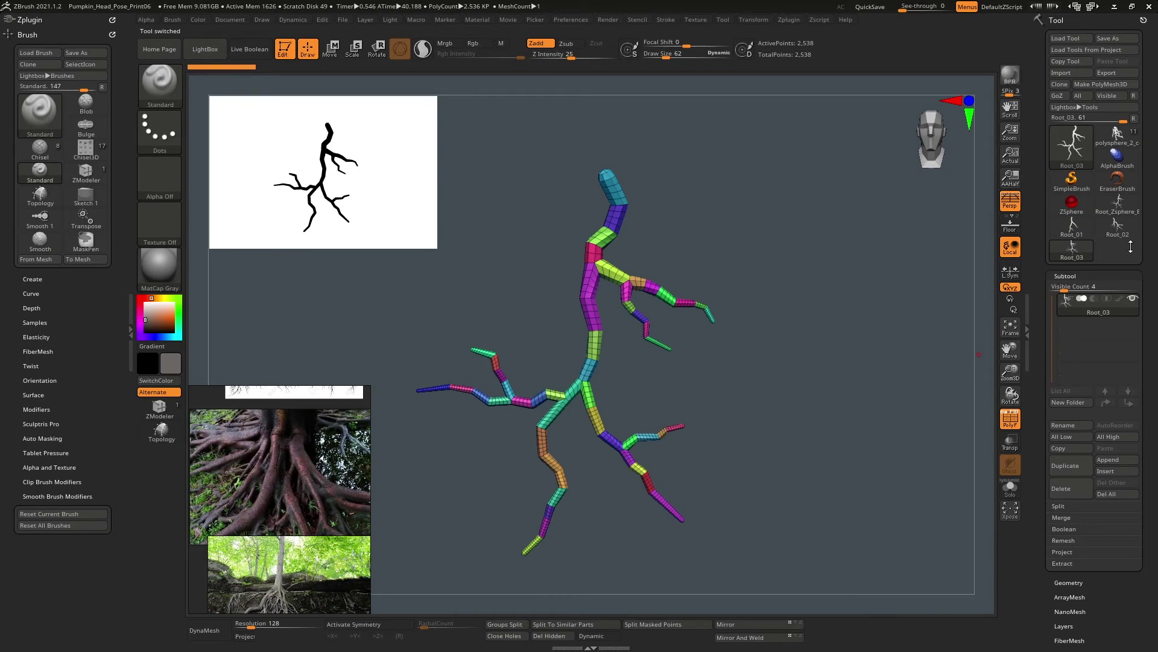
{"action": "left_click", "coordinate": [1086, 228]}
{"action": "left_click", "coordinate": [1123, 229]}
{"action": "left_click", "coordinate": [1079, 257]}
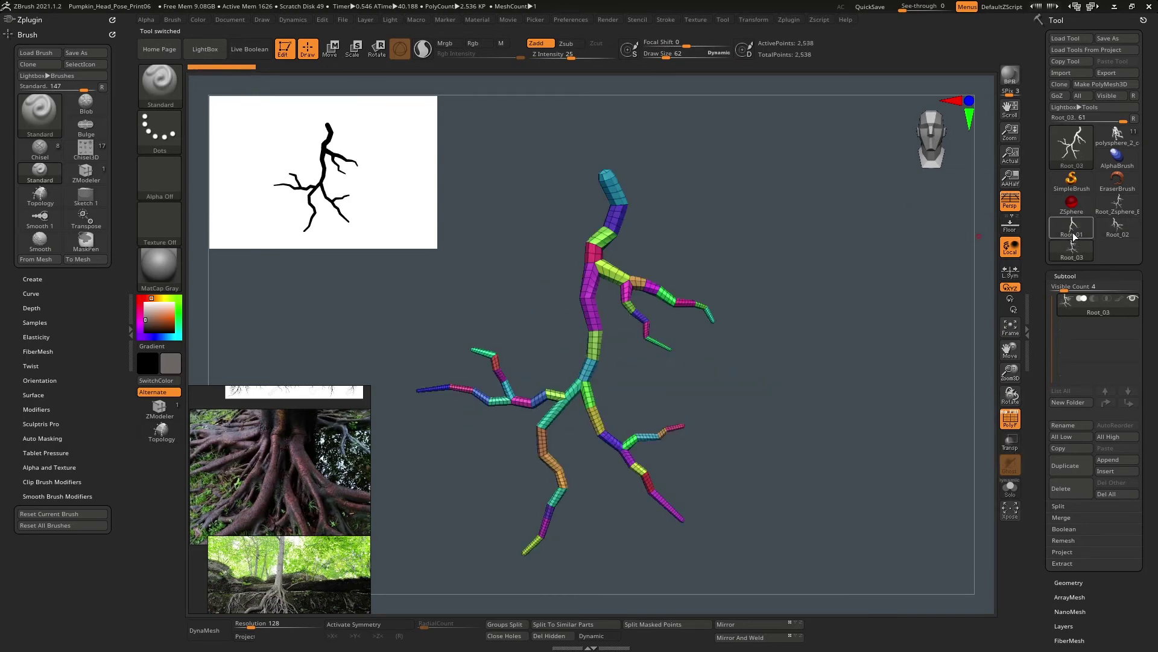
{"action": "left_click", "coordinate": [1080, 232]}
{"action": "left_click", "coordinate": [1119, 231]}
{"action": "left_click", "coordinate": [1072, 248]}
{"action": "left_click", "coordinate": [1117, 229]}
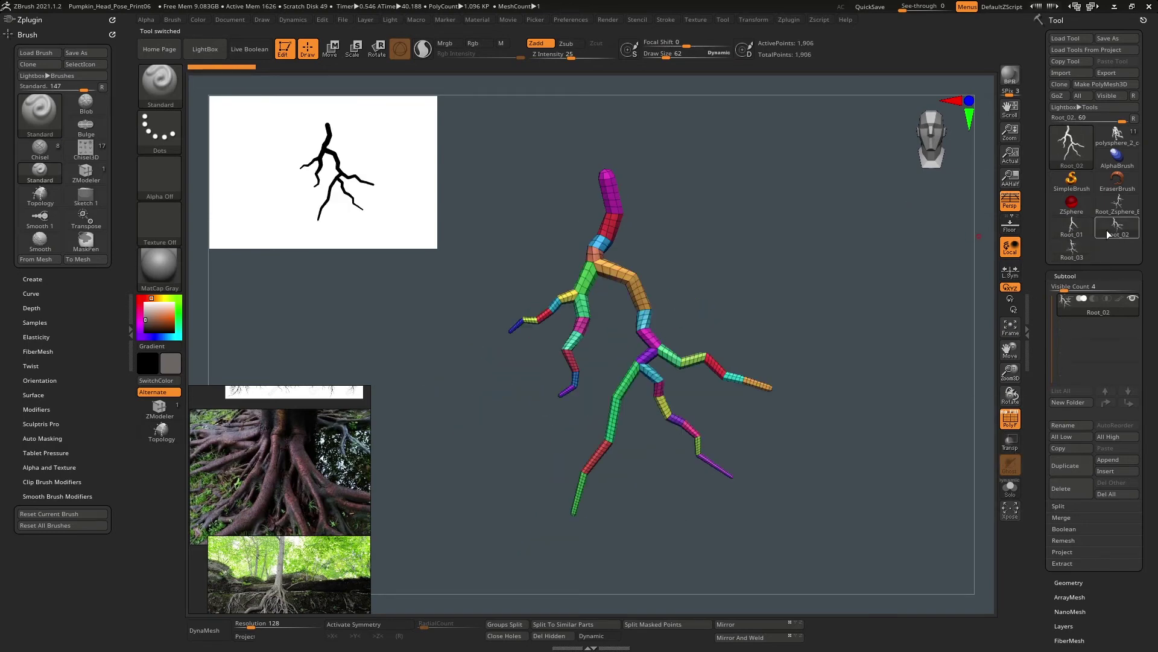
- Select the Root_01 mesh and append Root_02 and Root_03 to it as subtools
{"action": "left_click", "coordinate": [1081, 233]}
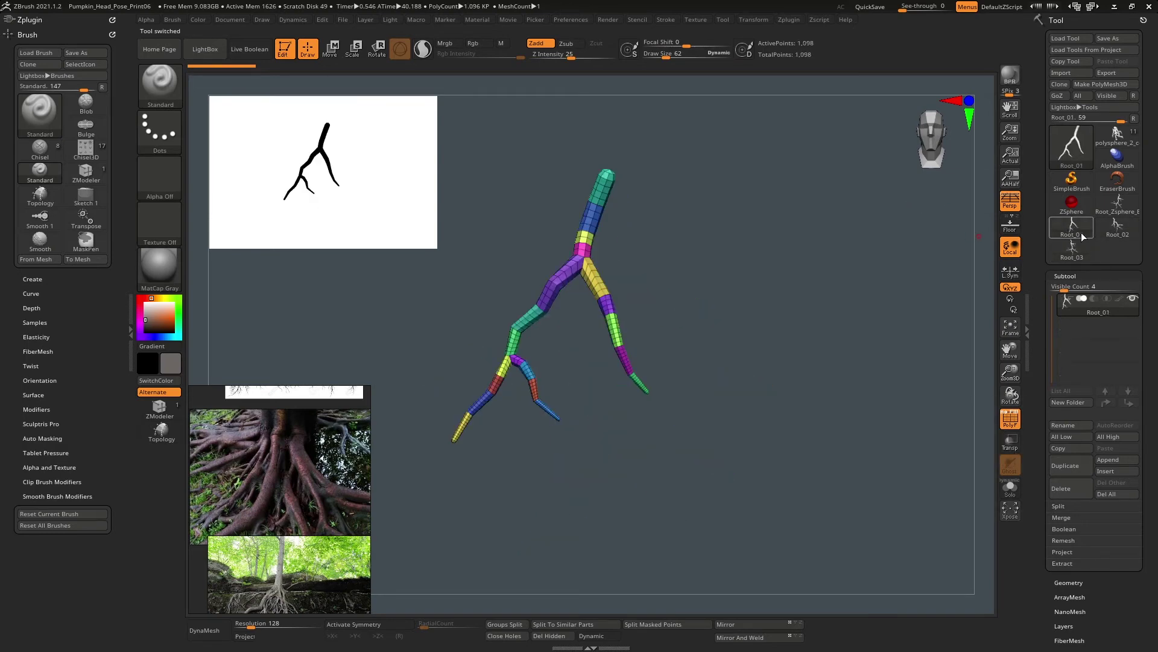
{"action": "left_click", "coordinate": [1124, 459]}
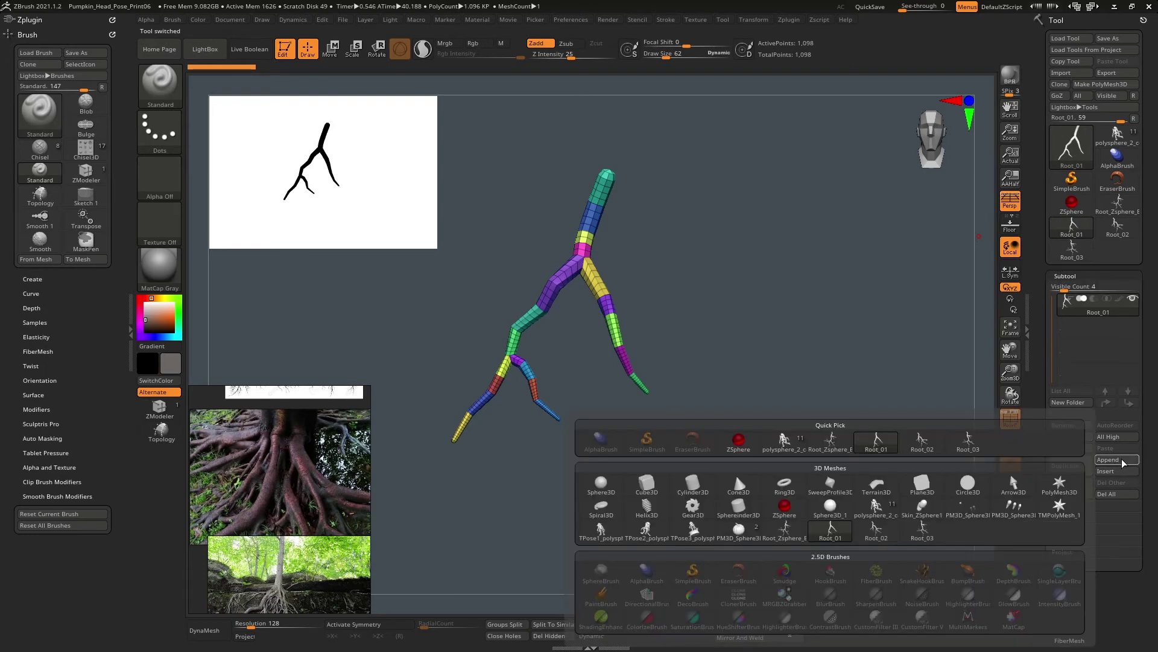
{"action": "left_click", "coordinate": [922, 441]}
{"action": "left_click", "coordinate": [1120, 471]}
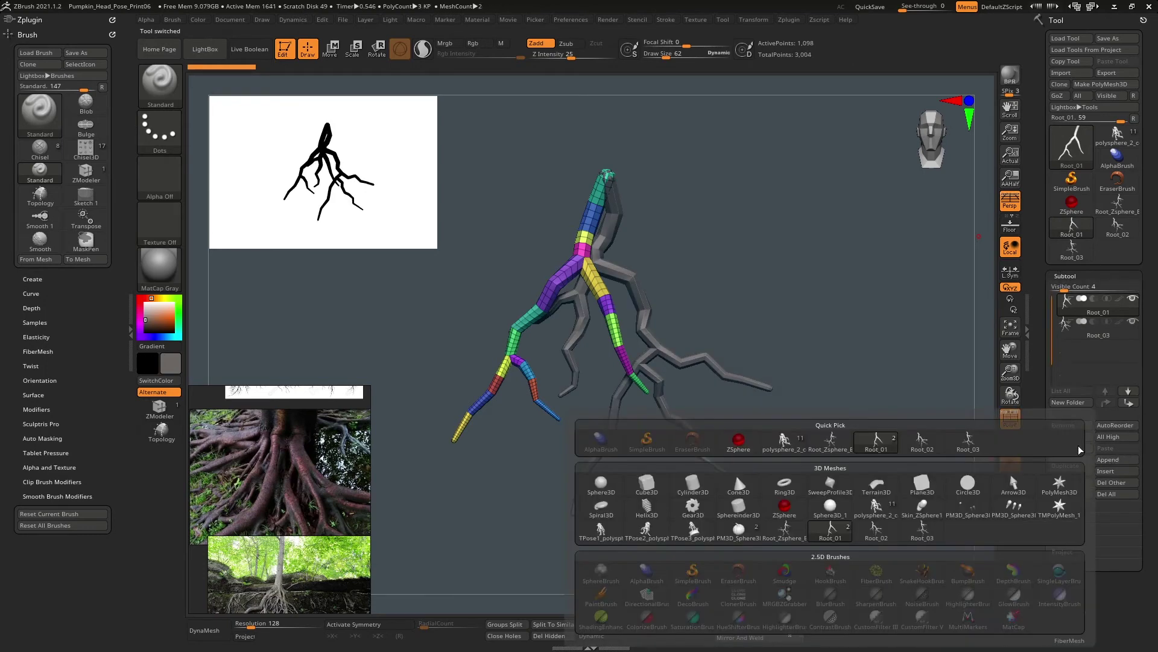
{"action": "left_click", "coordinate": [969, 451]}
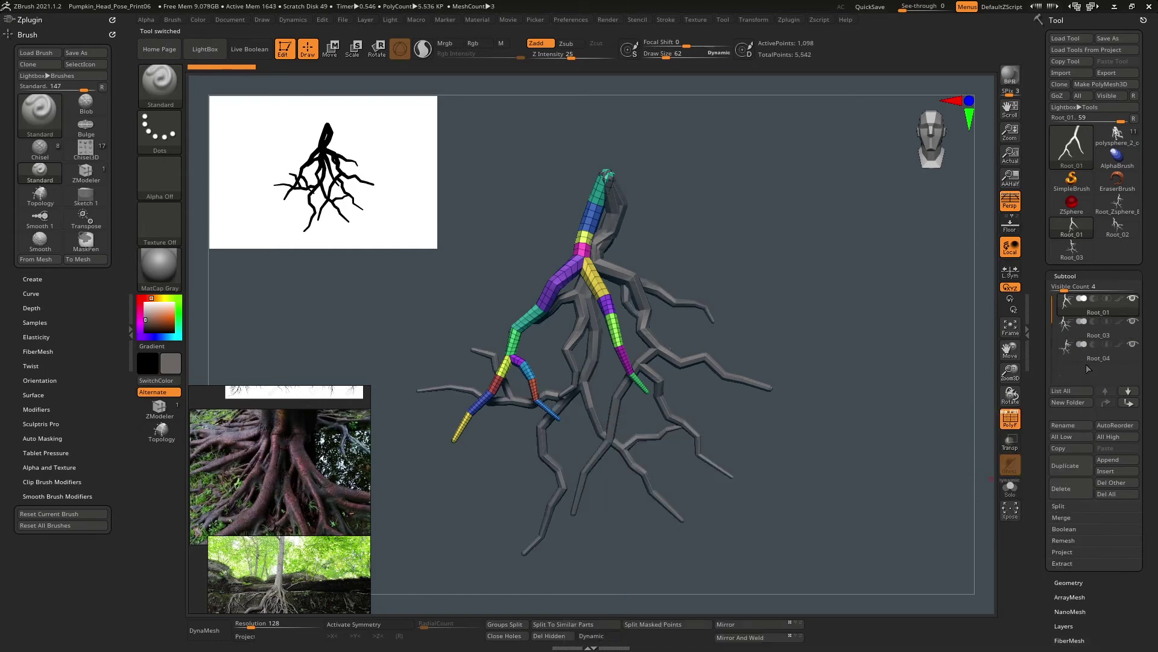
- Rename the two appended subtools Root_02 and Root_03 to match their source meshes
{"action": "left_click", "coordinate": [1089, 334]}
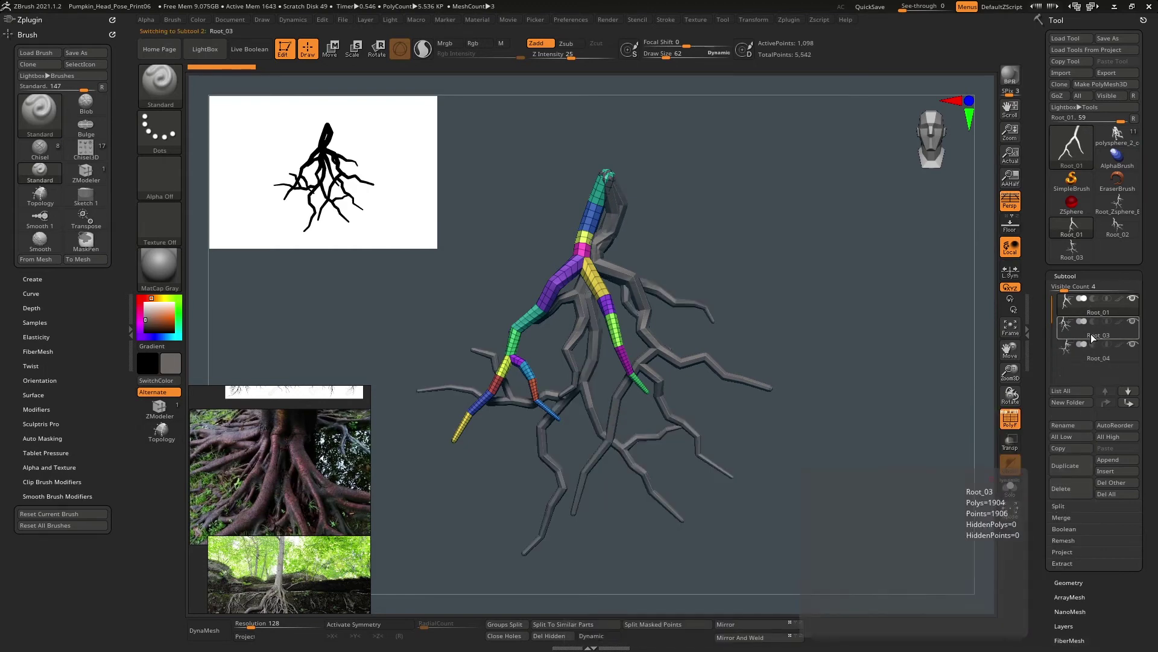
{"action": "left_click", "coordinate": [1078, 424]}
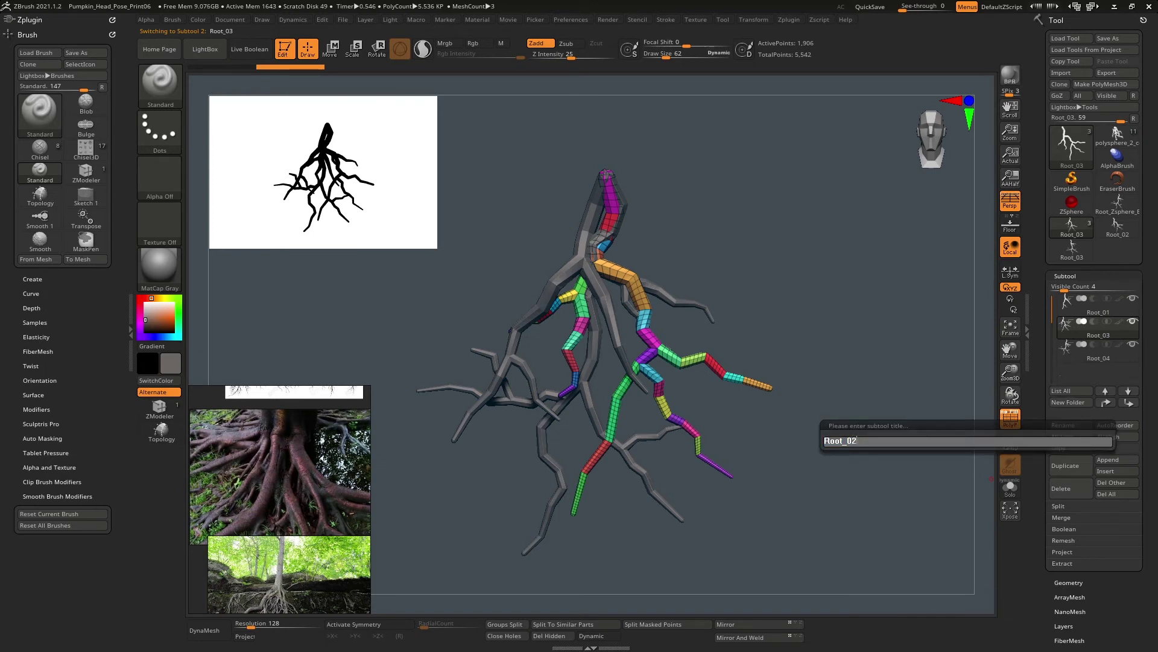
{"action": "type", "text": "Root_02"}
{"action": "key", "text": "Return"}
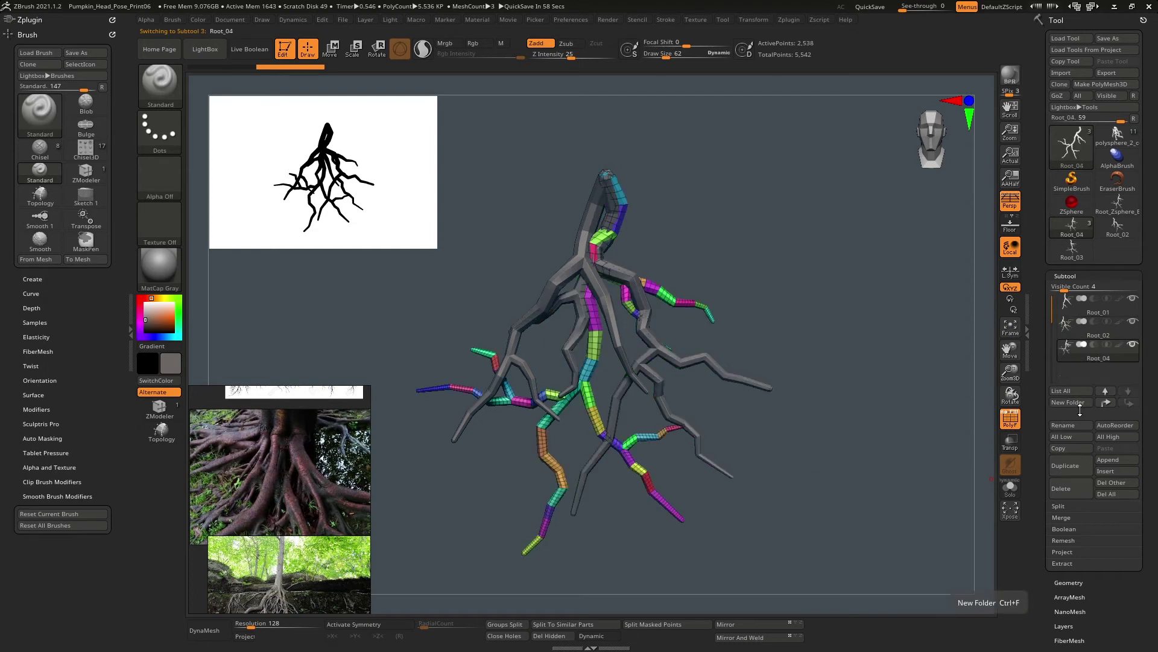
{"action": "left_click", "coordinate": [1076, 427]}
{"action": "type", "text": "Root_0"}
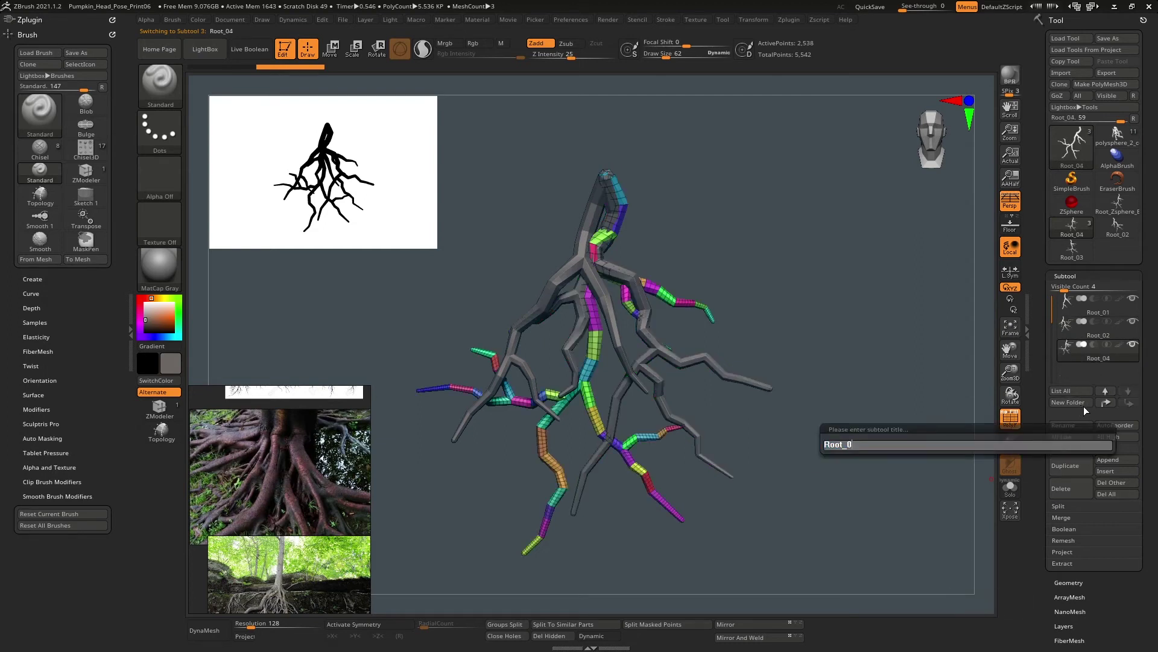
{"action": "type", "text": "3"}
{"action": "key", "text": "Return"}
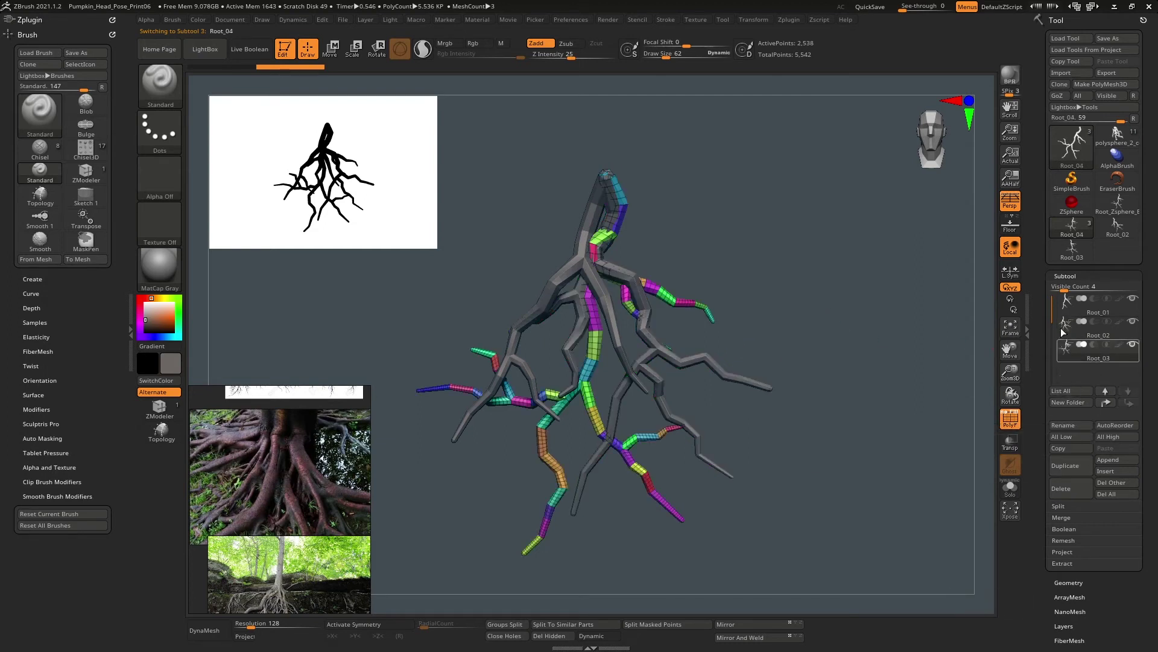
- Toggle the visibility of the second root subtool to check the overlapping root meshes
{"action": "left_click", "coordinate": [1132, 321]}
{"action": "left_click", "coordinate": [1132, 345]}
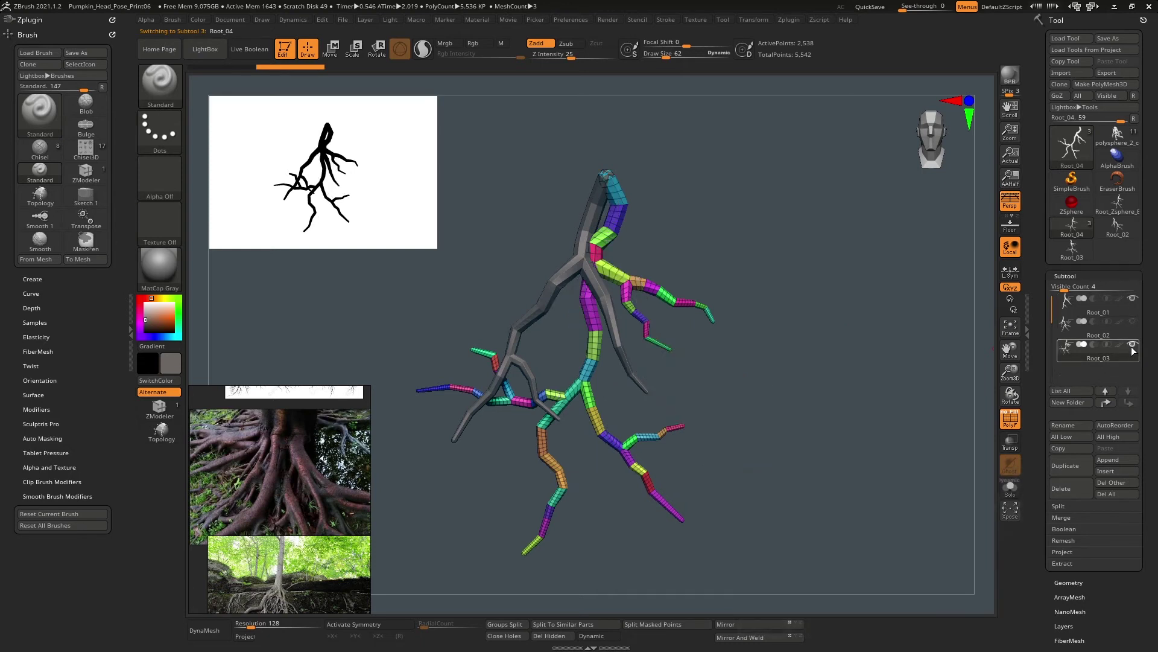
{"action": "left_click", "coordinate": [1133, 324]}
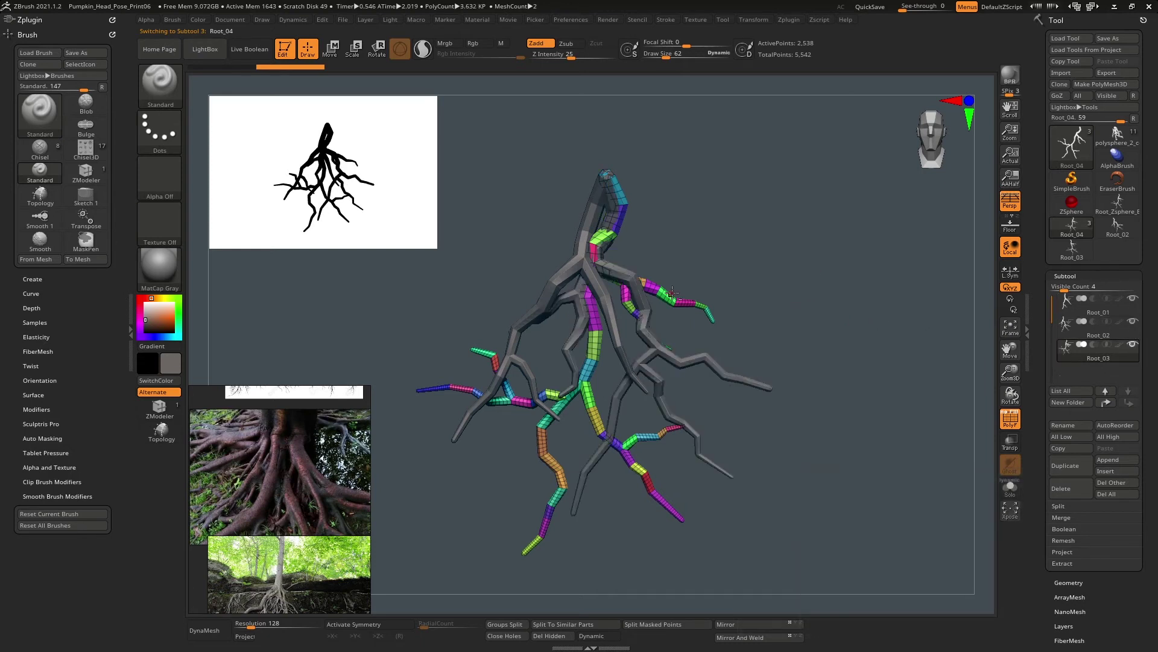
{"action": "right_click_drag", "start_coordinate": [672, 293], "coordinate": [672, 282], "text": "alt"}
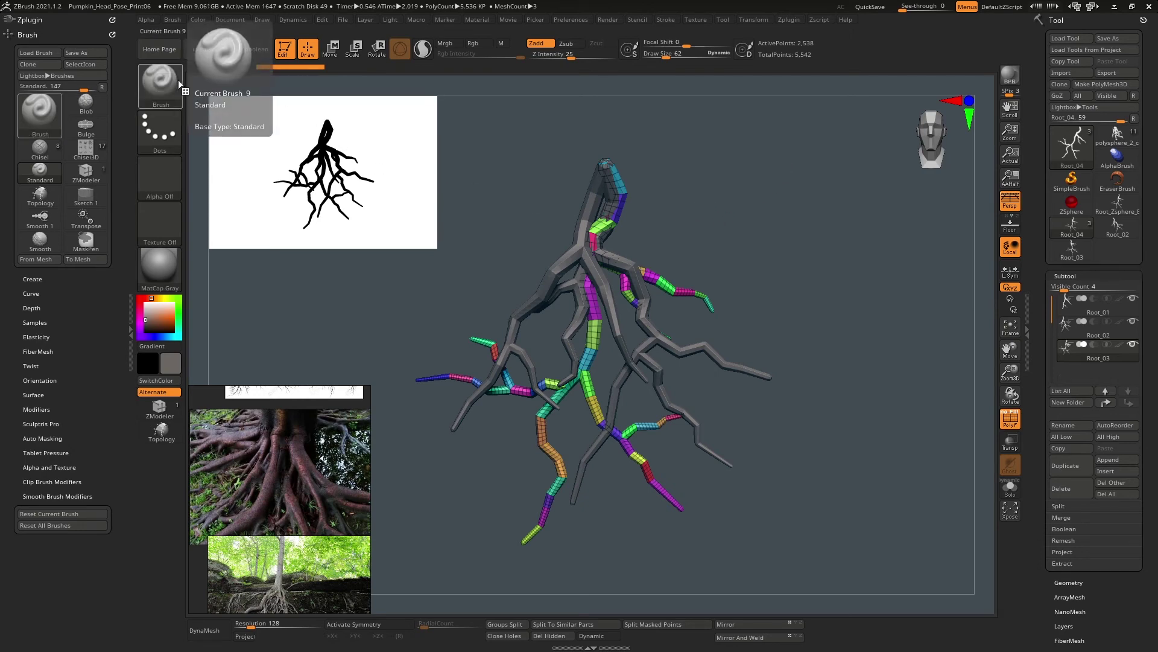
- Create a new InsertMesh brush from the active Root_03 mesh and an InsertMultiMesh brush from all the root subtools
{"action": "left_click", "coordinate": [161, 78]}
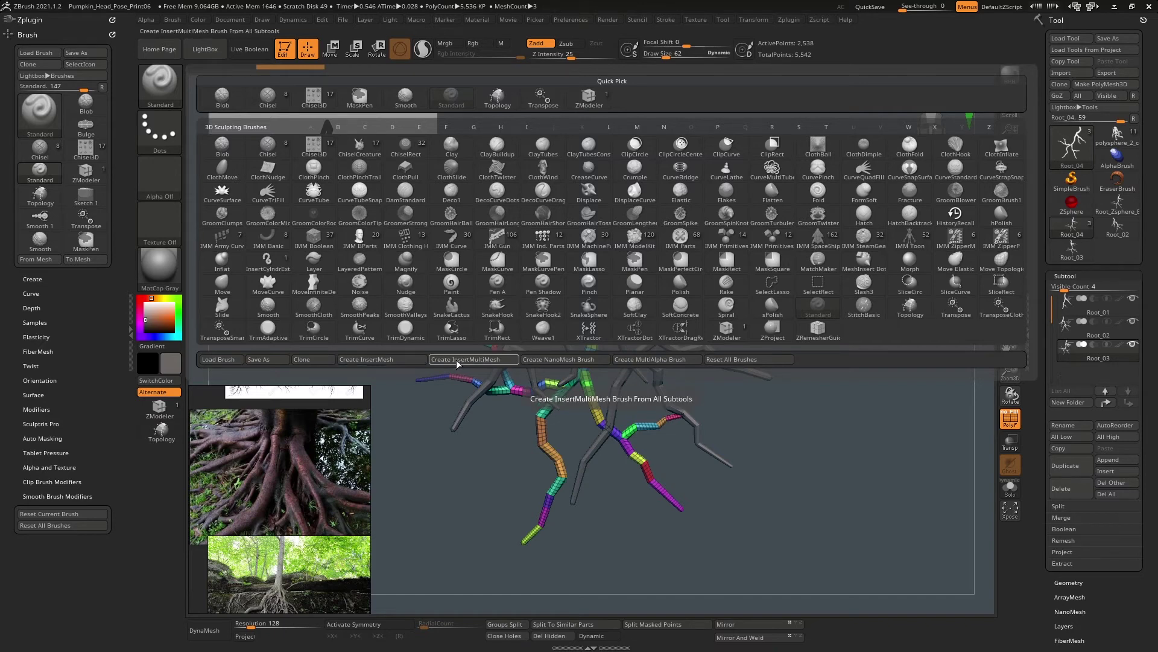
{"action": "left_click", "coordinate": [399, 361]}
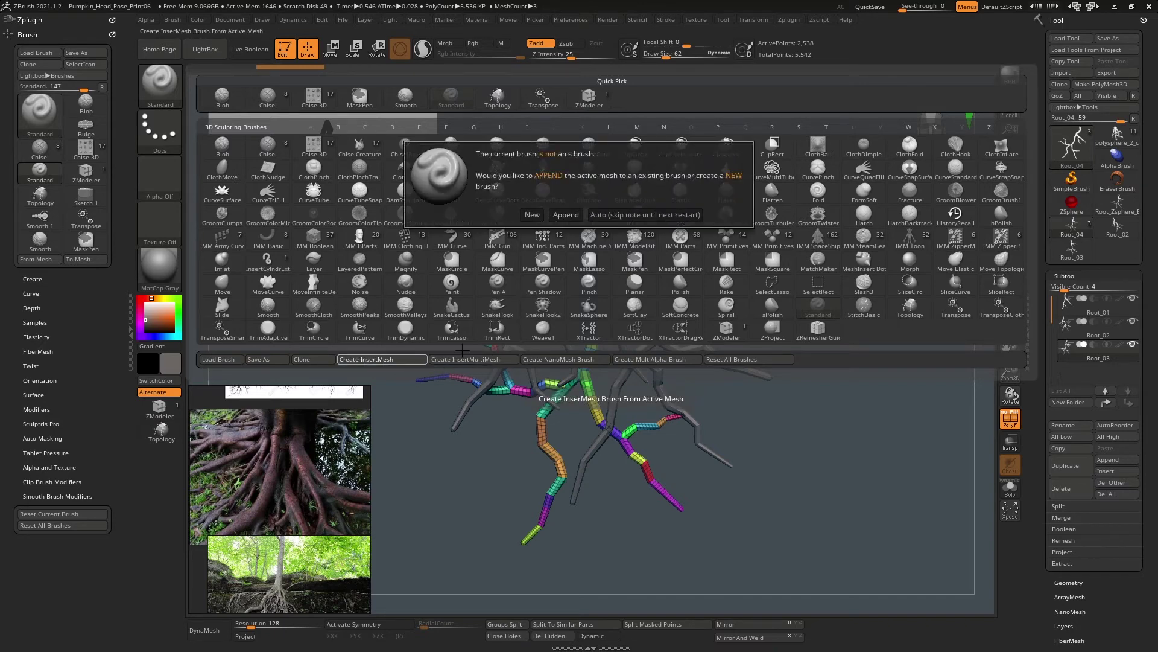
{"action": "left_click", "coordinate": [531, 215]}
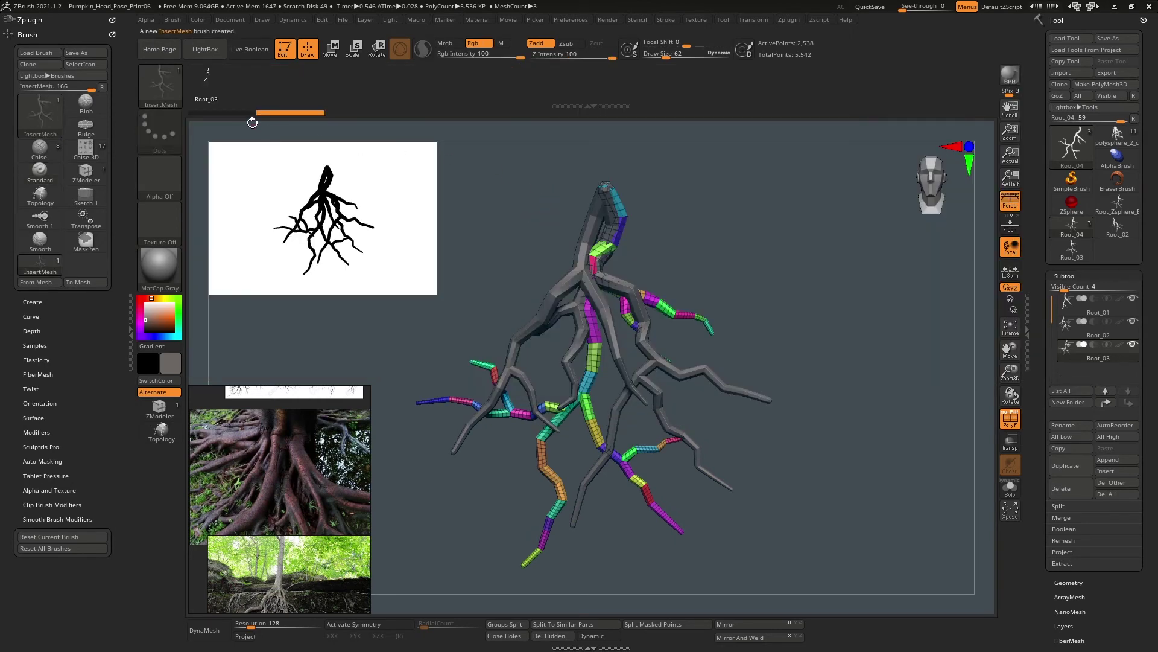
{"action": "left_click", "coordinate": [166, 82]}
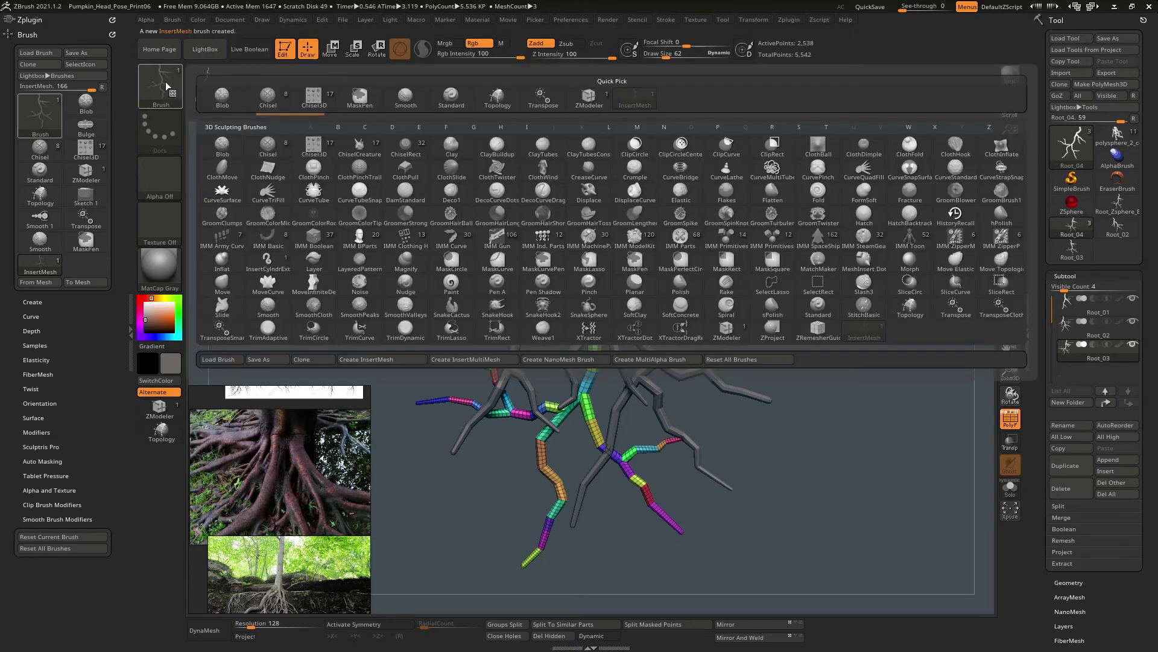
{"action": "left_click", "coordinate": [479, 360]}
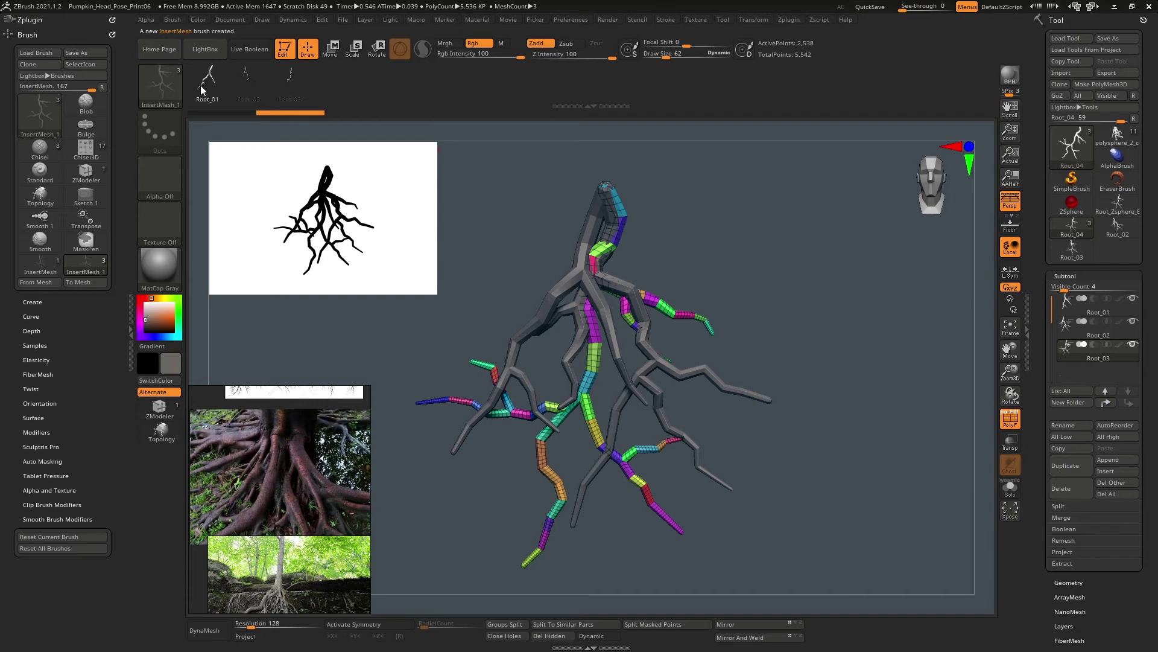
- Compare the single-root insert brush with the multi-mesh brush, ending on the multi-mesh one
{"action": "left_click", "coordinate": [162, 82]}
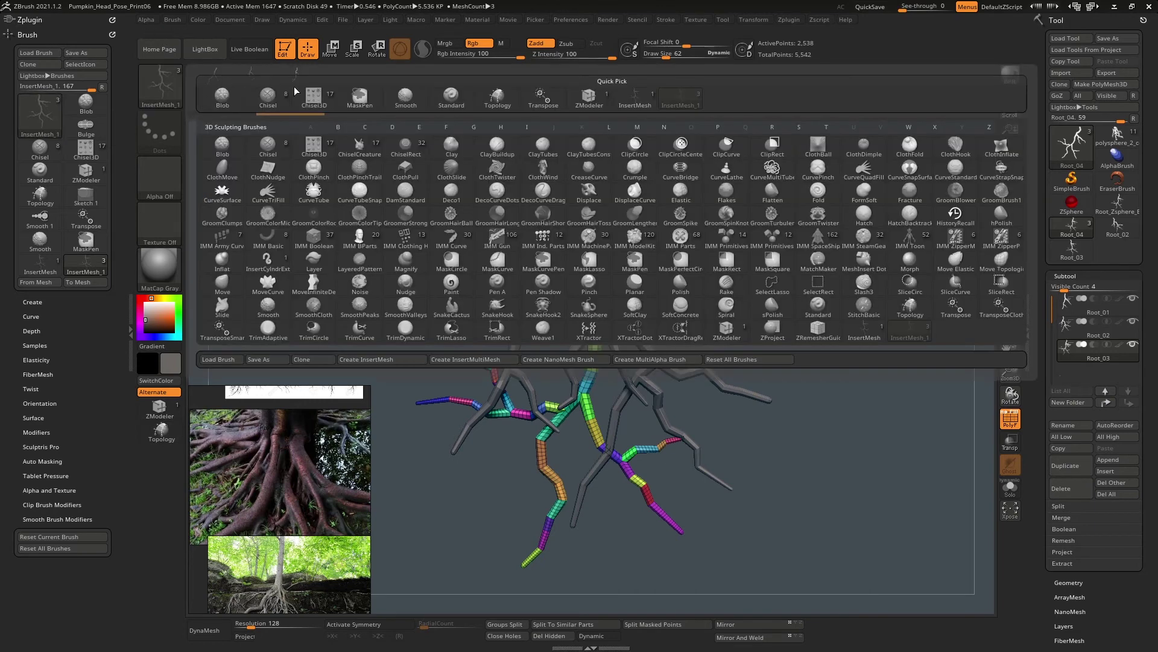
{"action": "left_click", "coordinate": [865, 328]}
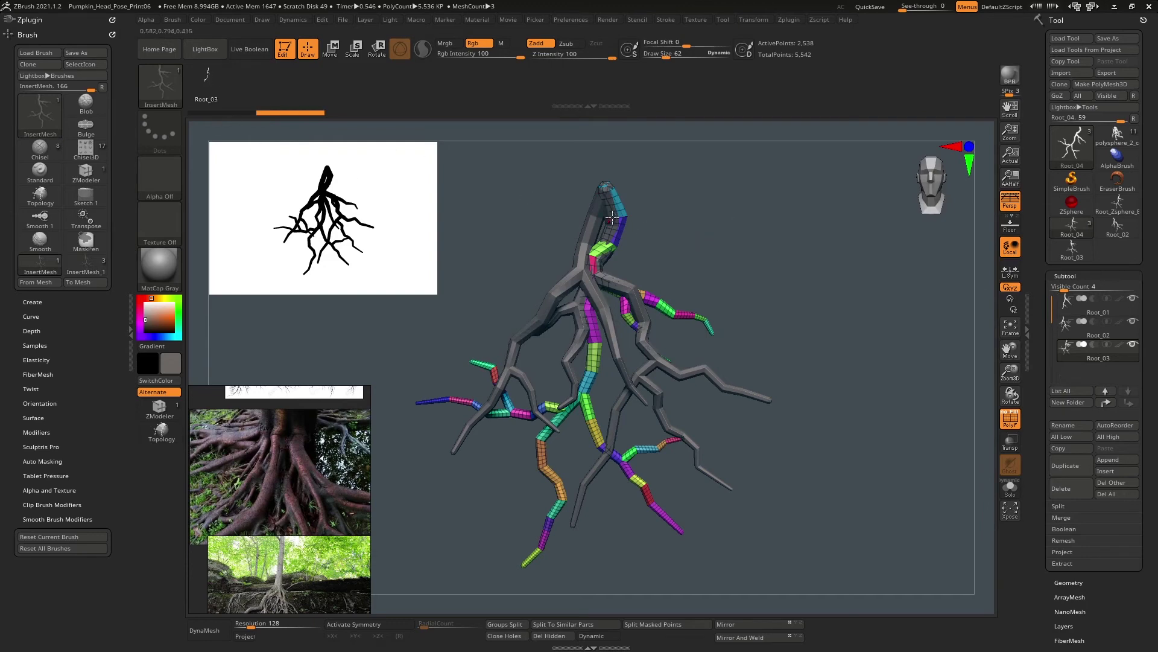
{"action": "left_click", "coordinate": [179, 87]}
{"action": "left_click", "coordinate": [889, 346]}
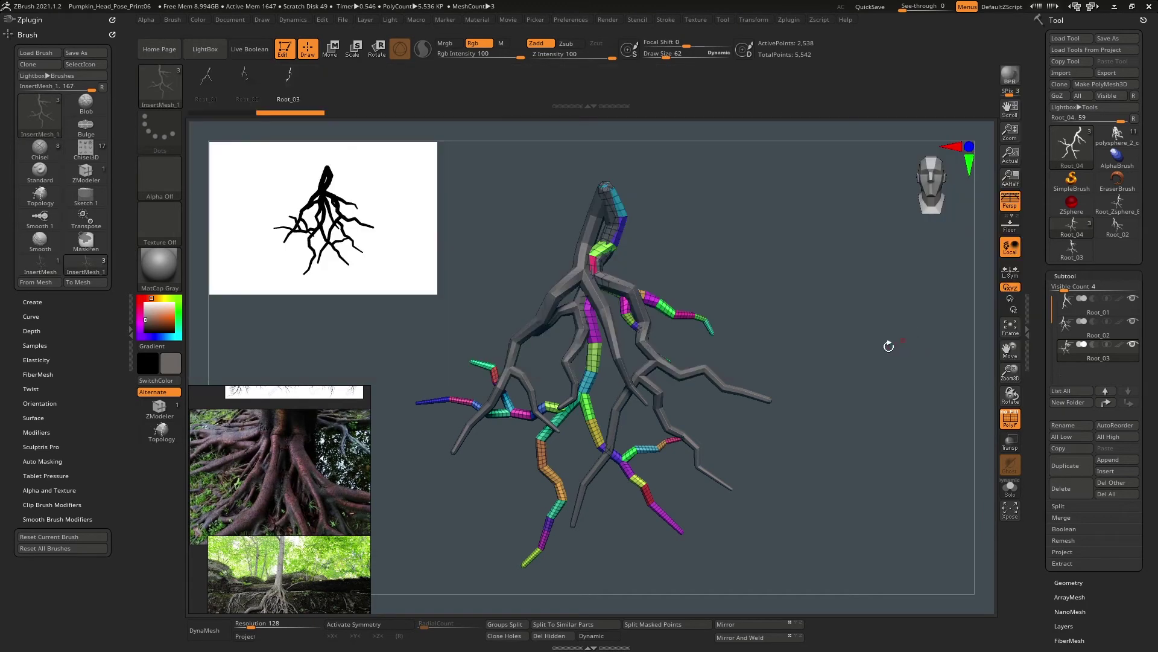
{"action": "left_click_drag", "start_coordinate": [739, 276], "coordinate": [768, 288]}
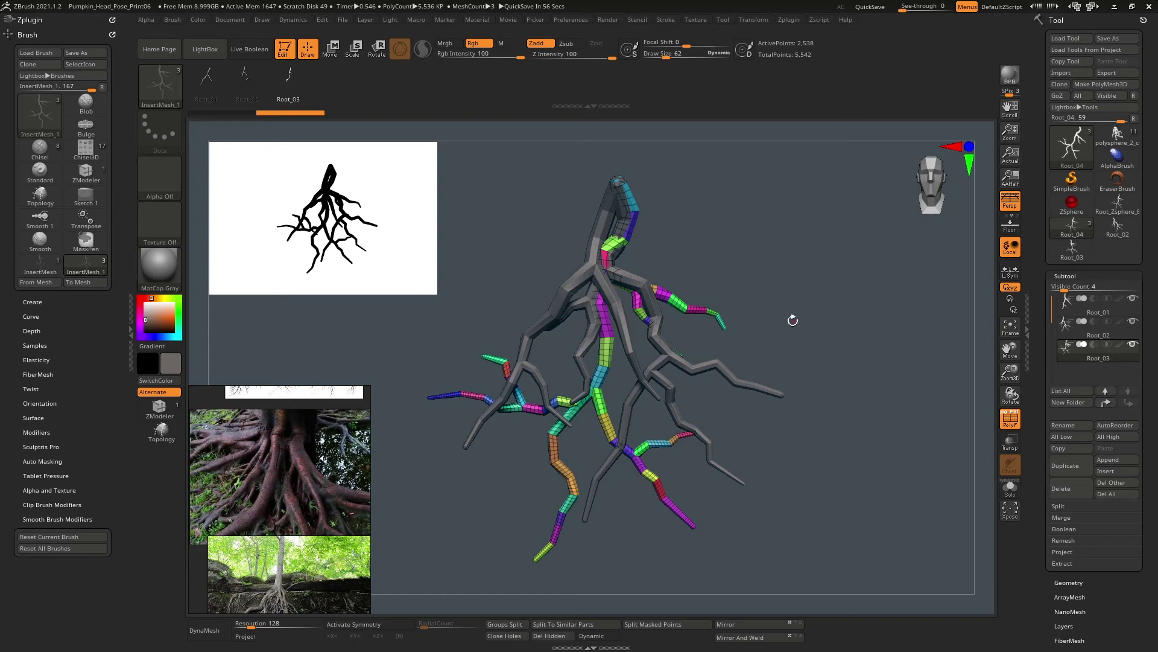
- Start saving the multi-mesh root brush as a preset in the Pumpkinhead_Zbrush project's ZBrushes folder
{"action": "left_click", "coordinate": [161, 90]}
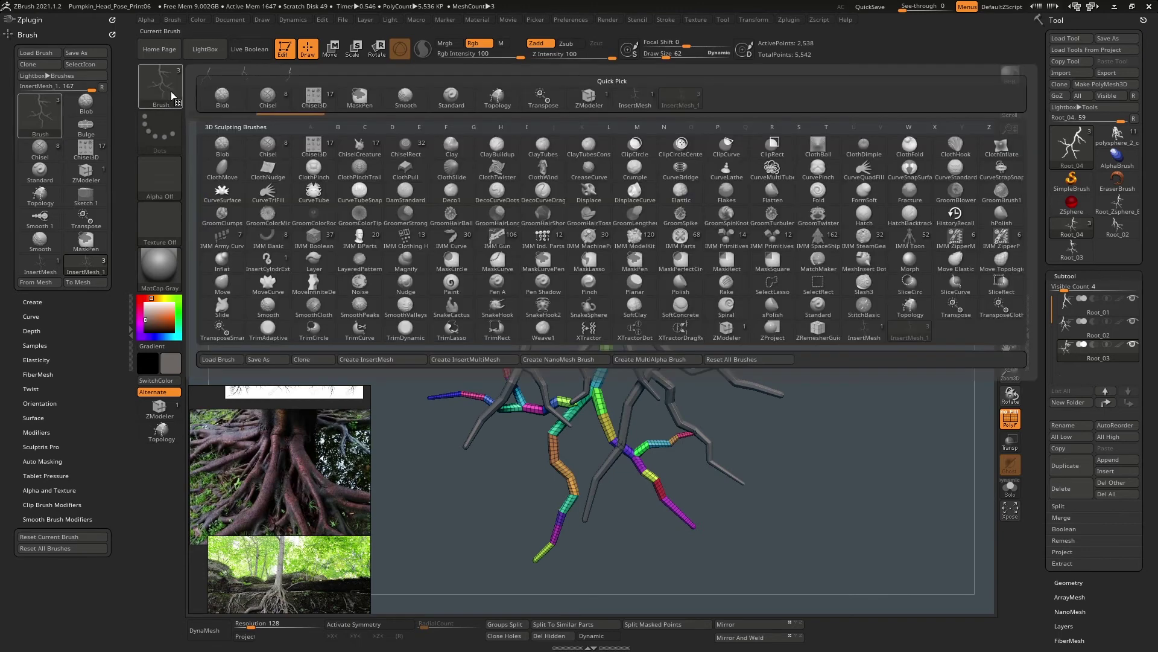
{"action": "left_click", "coordinate": [420, 197]}
{"action": "left_click", "coordinate": [151, 82]}
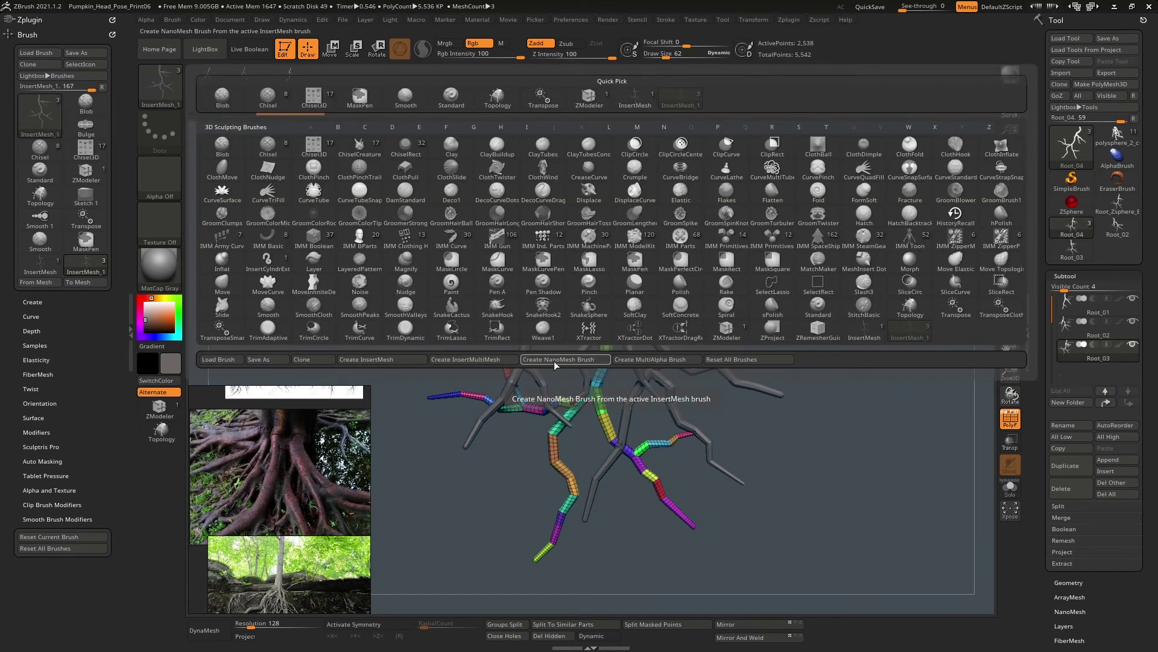
{"action": "left_click", "coordinate": [275, 359]}
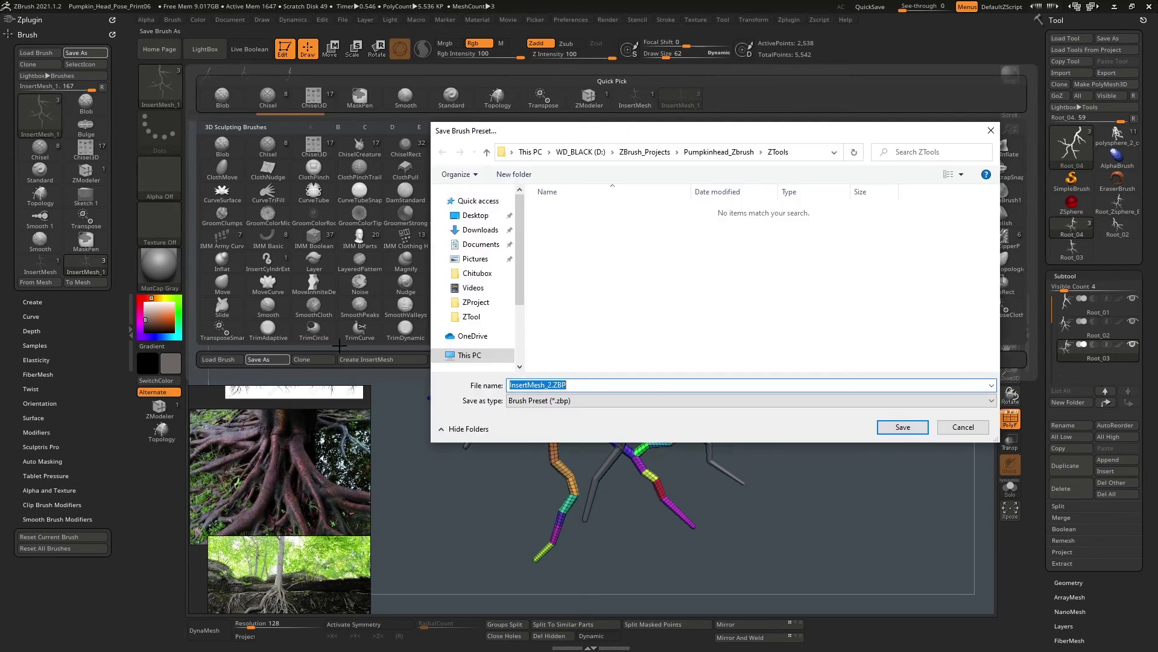
{"action": "left_click", "coordinate": [719, 152]}
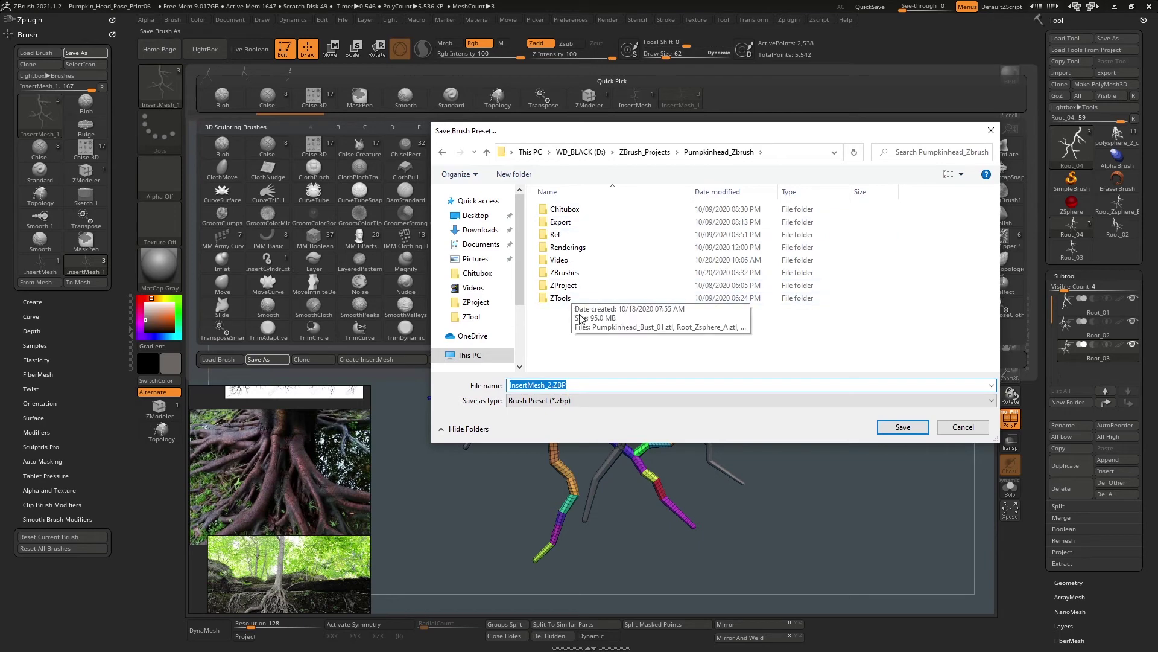
{"action": "double_click", "coordinate": [576, 274]}
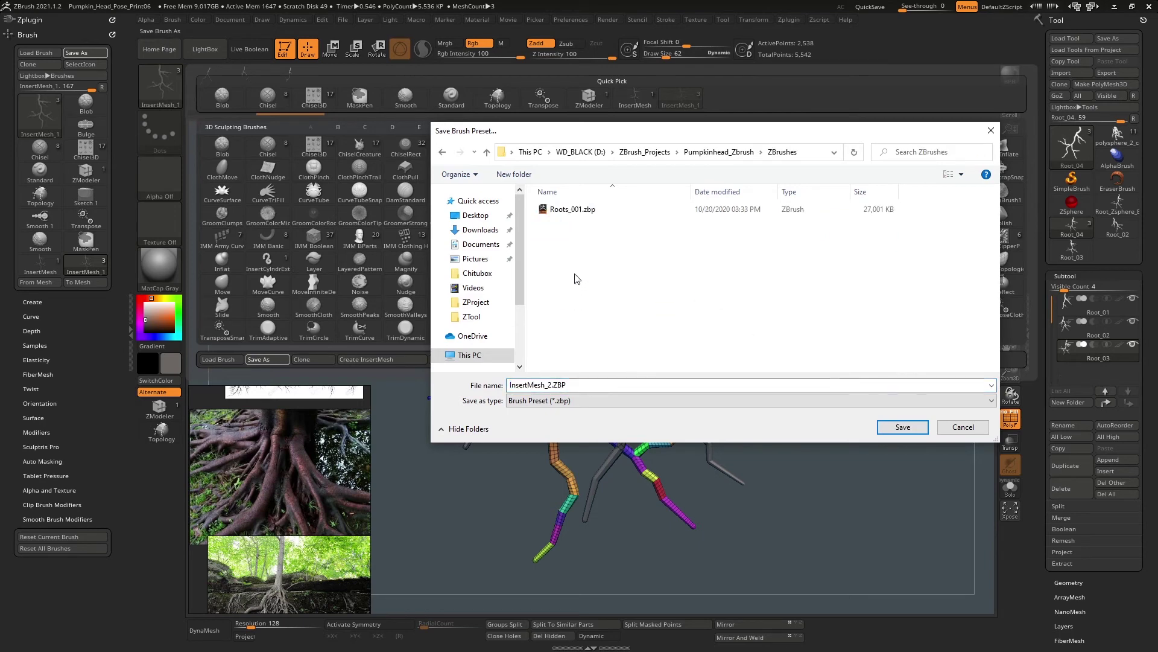
- Name the brush preset Roots_ZSpheres.zbp, based on the existing Roots_001.zbp name, and save it
{"action": "left_click", "coordinate": [578, 215]}
{"action": "left_click", "coordinate": [542, 385]}
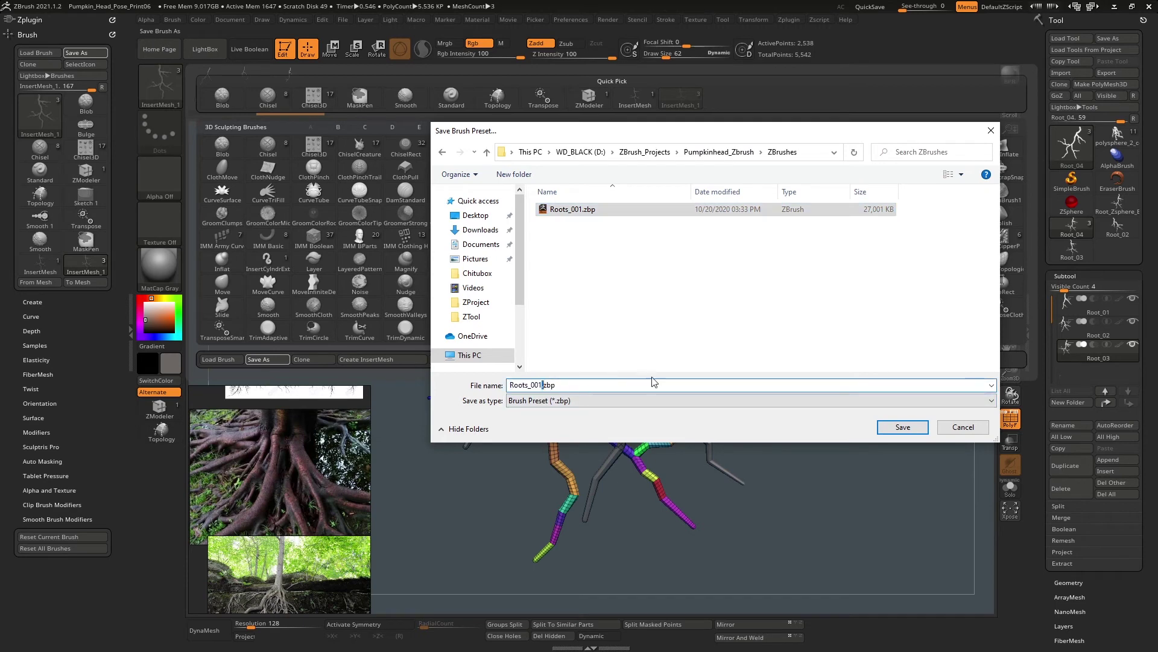
{"action": "key", "text": "BackSpace"}
{"action": "key", "text": "BackSpace"}
{"action": "key", "text": "BackSpace"}
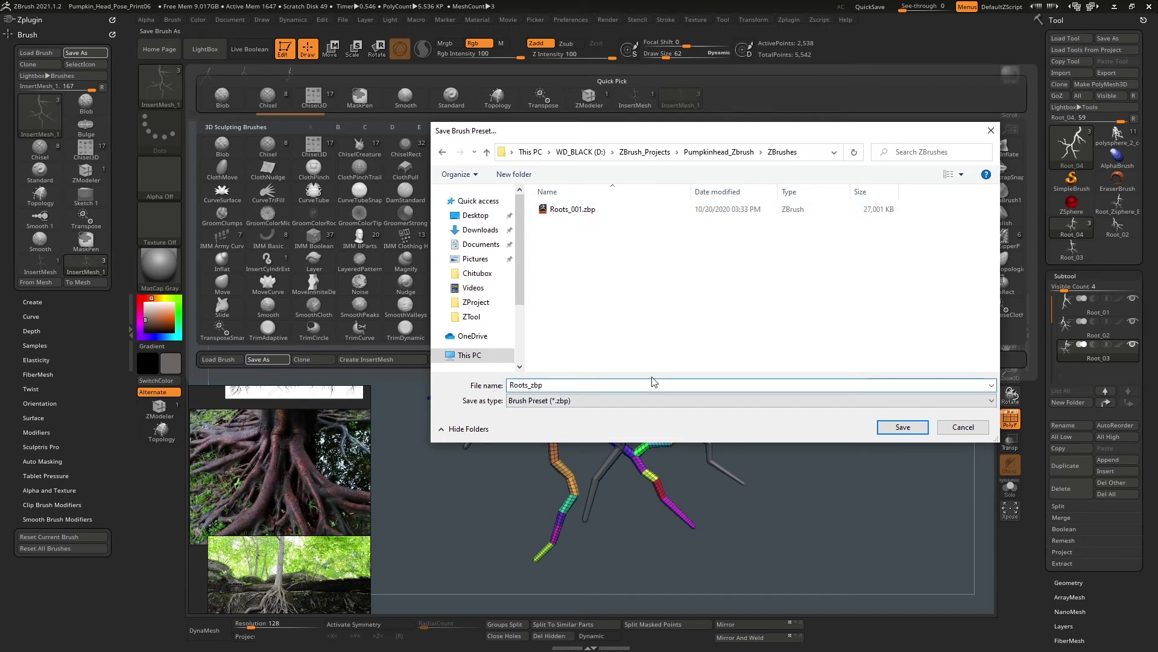
{"action": "type", "text": "ZSpheres."}
{"action": "left_click", "coordinate": [903, 427]}
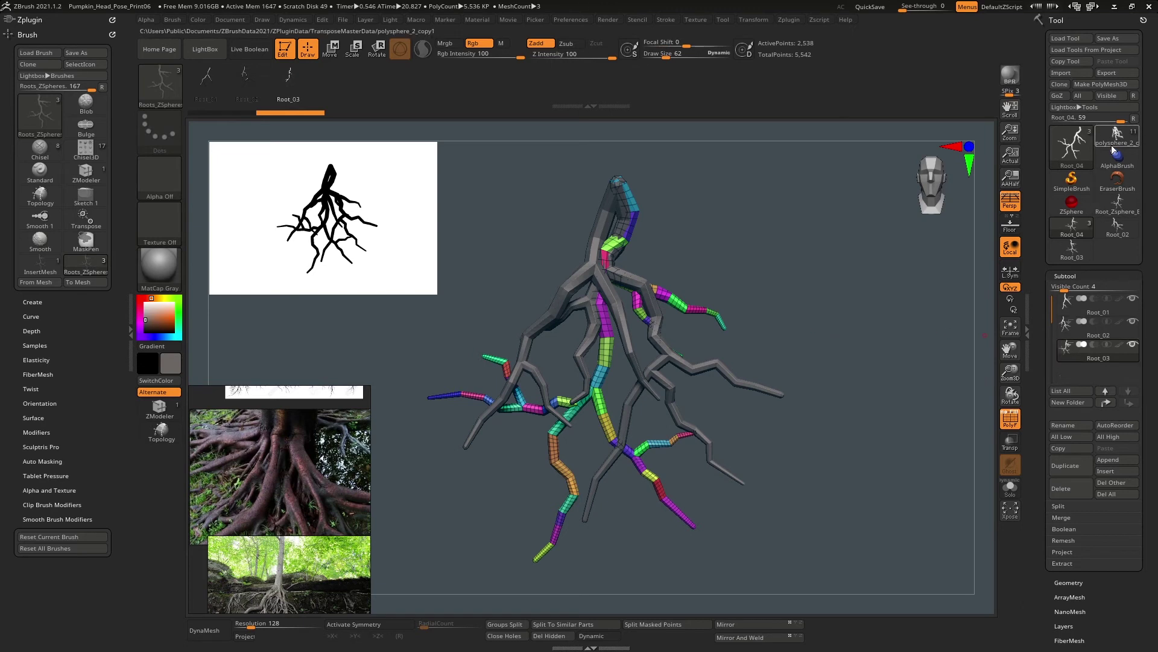
- Switch to the polysphere_2_copy1 creature figure, frame it with its base from the front, and turn off the polyframe display
{"action": "mouse_move", "coordinate": [1115, 141]}
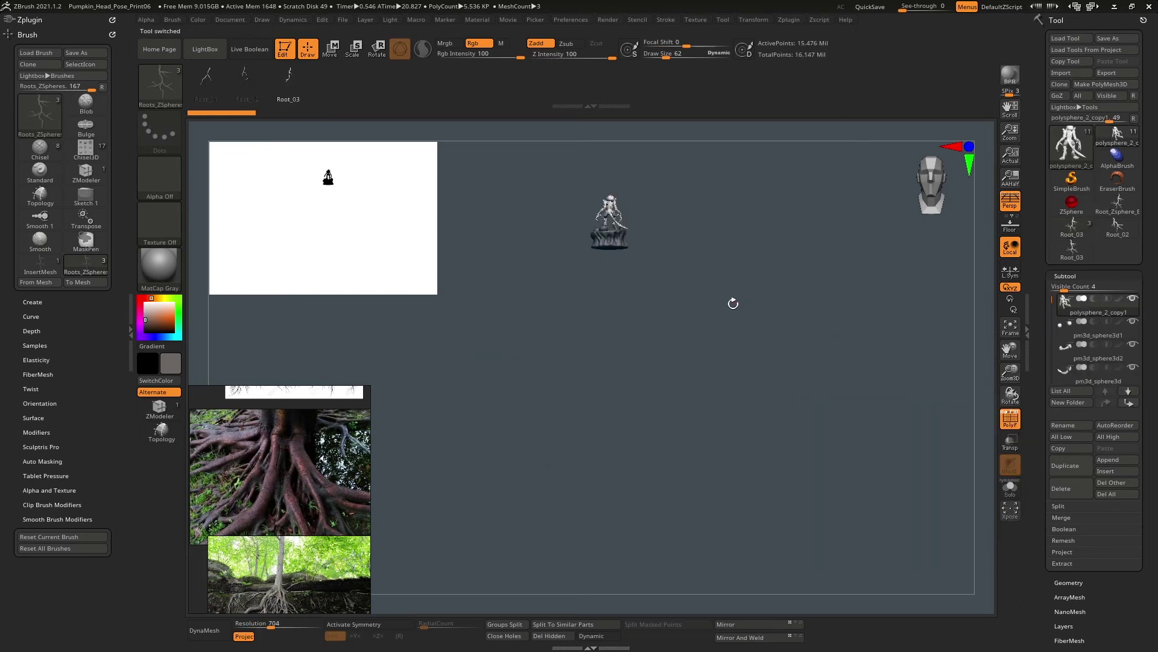
{"action": "key", "text": "f"}
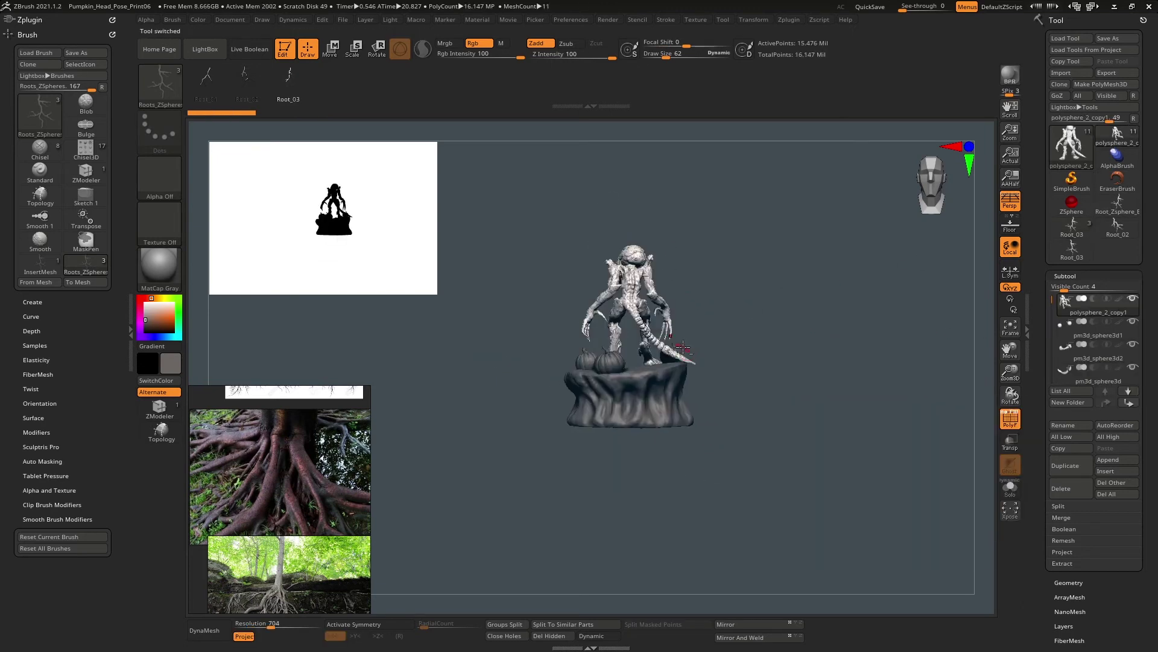
{"action": "left_click_drag", "start_coordinate": [771, 262], "coordinate": [774, 293]}
{"action": "left_click_drag", "start_coordinate": [876, 296], "coordinate": [806, 292]}
{"action": "left_click_drag", "start_coordinate": [927, 213], "coordinate": [940, 188]}
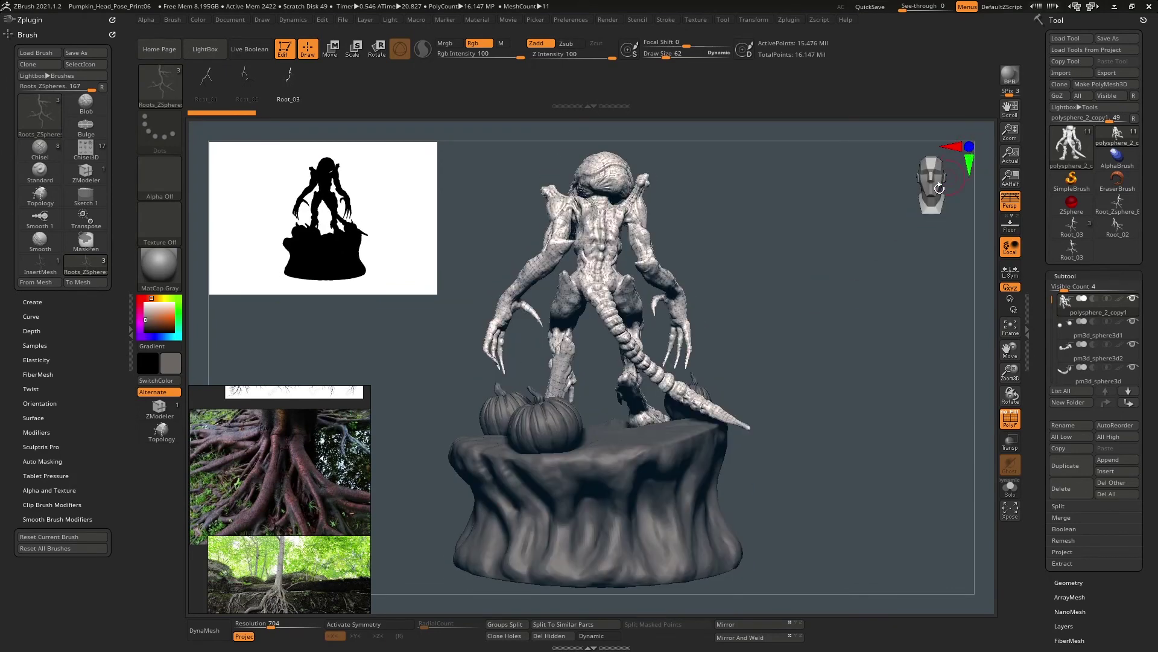
{"action": "left_click_drag", "start_coordinate": [826, 267], "coordinate": [845, 308]}
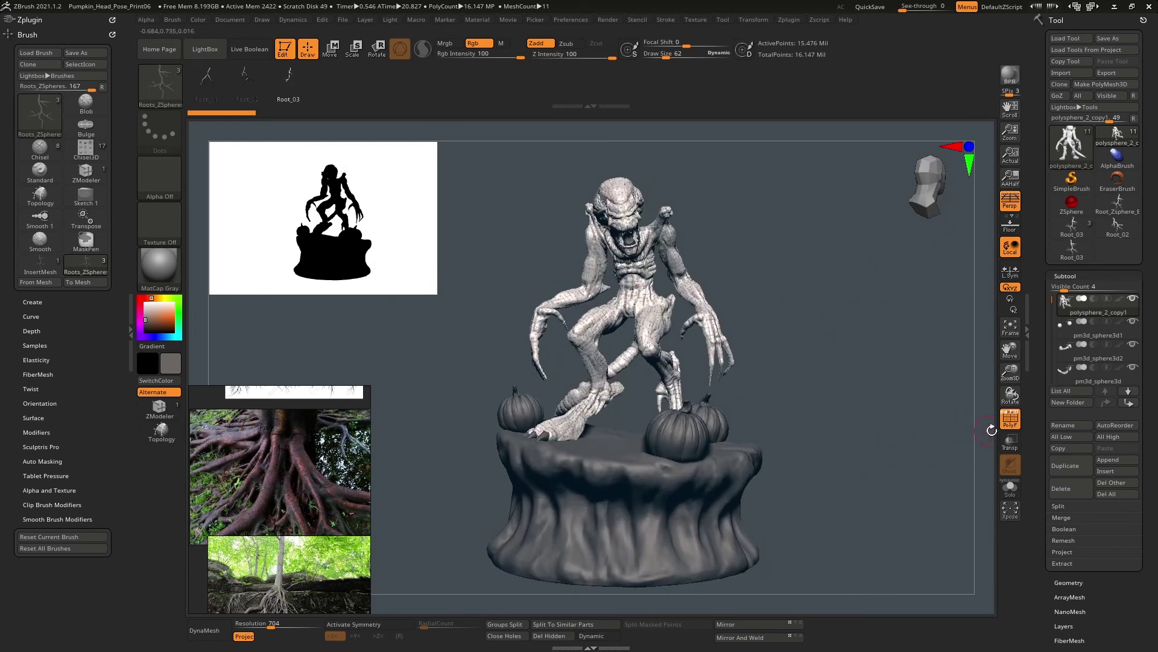
{"action": "left_click", "coordinate": [1011, 421]}
{"action": "left_click_drag", "start_coordinate": [724, 306], "coordinate": [694, 296], "text": "shift"}
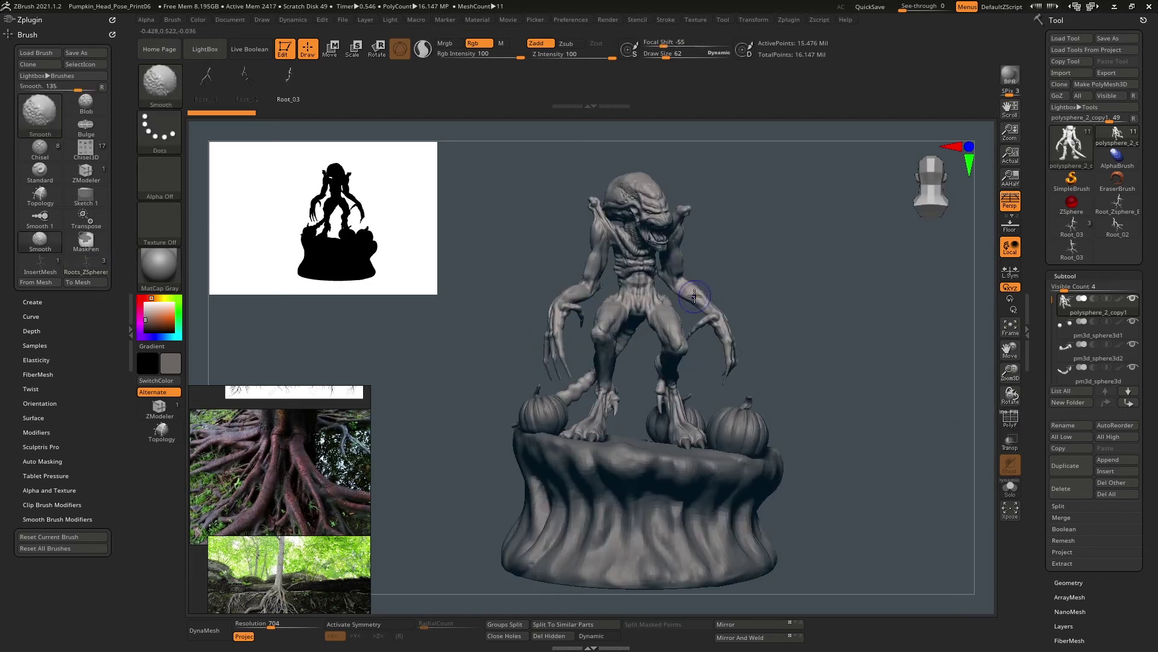
{"action": "mouse_move", "coordinate": [771, 299]}
{"action": "left_mouse_down", "text": "alt"}
{"action": "mouse_move", "coordinate": [762, 294]}
{"action": "mouse_move", "coordinate": [807, 292]}
{"action": "mouse_move", "coordinate": [809, 316]}
{"action": "mouse_move", "coordinate": [836, 290]}
{"action": "left_mouse_up", "text": "alt"}
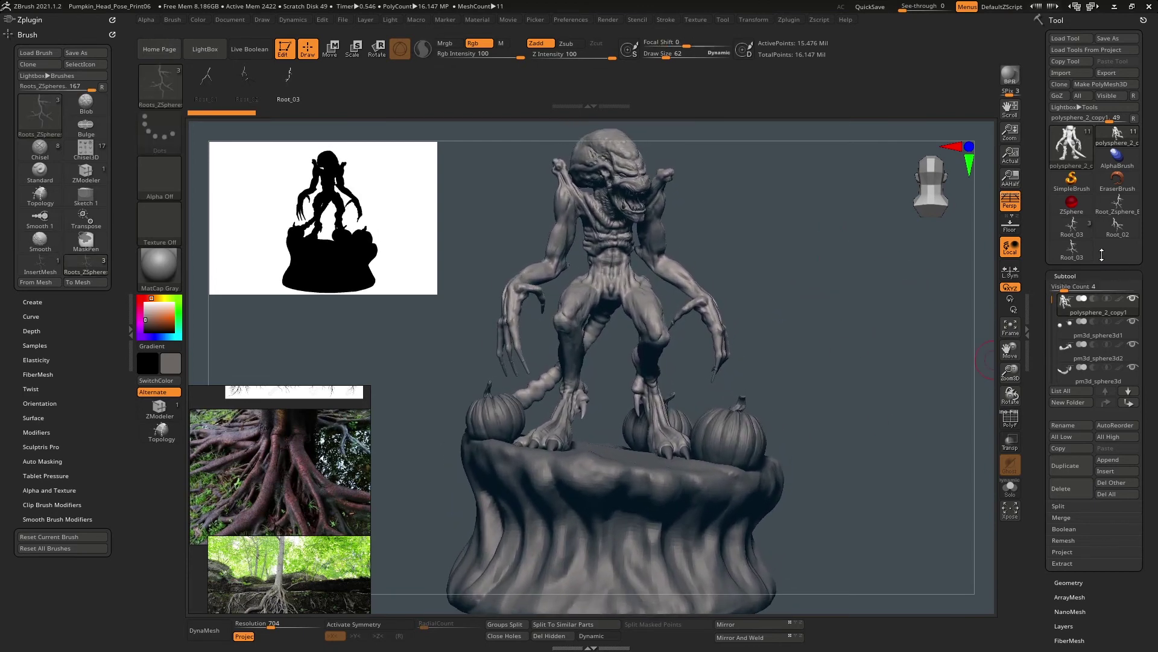
- Choose Root_01 in the Roots_ZSpheres insert brush and frame the front of the creature's base
{"action": "left_click", "coordinate": [206, 77]}
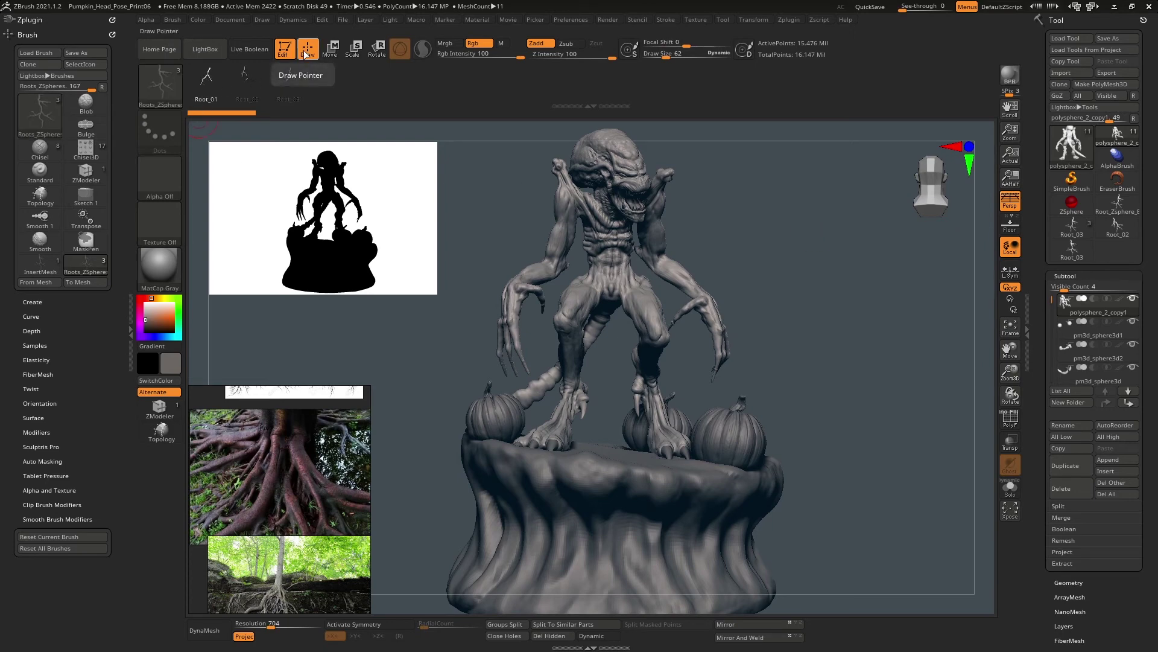
{"action": "left_click_drag", "start_coordinate": [832, 418], "coordinate": [641, 382]}
{"action": "right_click_drag", "start_coordinate": [640, 381], "coordinate": [634, 353], "text": "alt"}
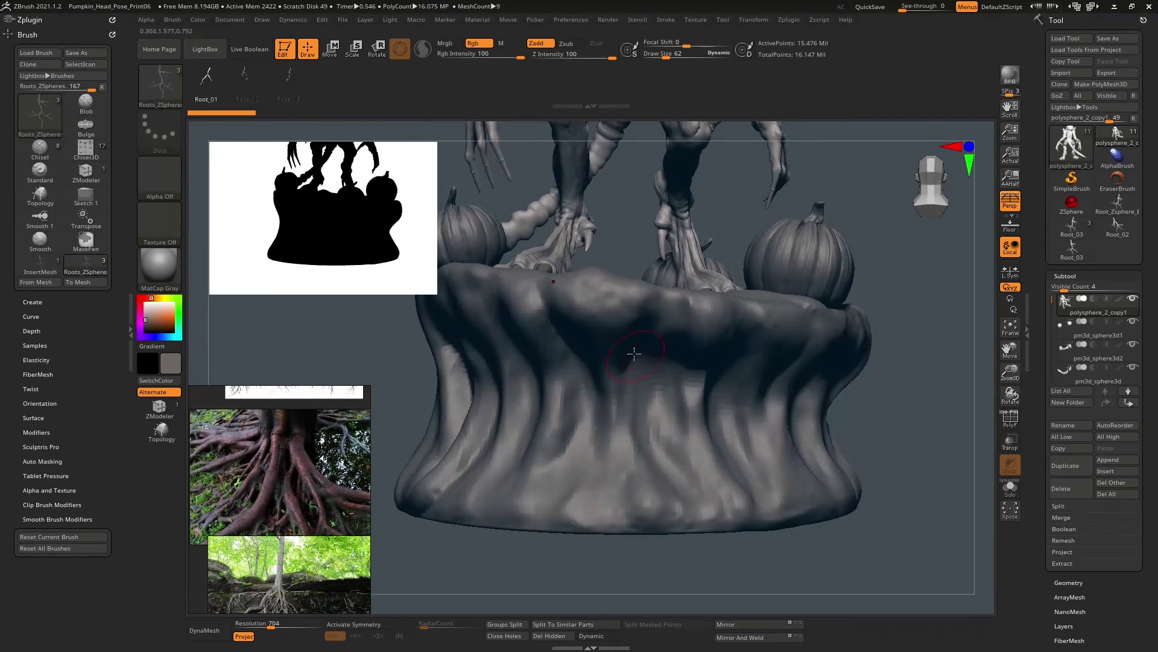
- Try to insert Root_01 directly on the front of the polysphere_2_copy1 base, and check that subtool's subdivision levels
{"action": "left_click", "coordinate": [637, 396]}
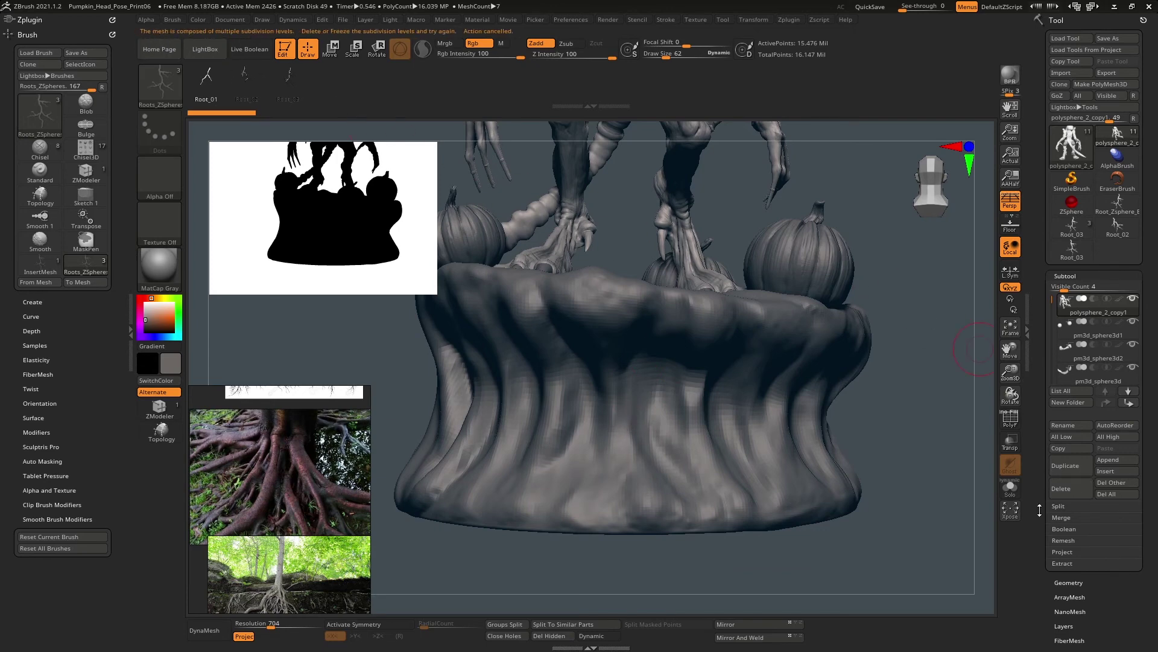
{"action": "left_click", "coordinate": [1069, 582]}
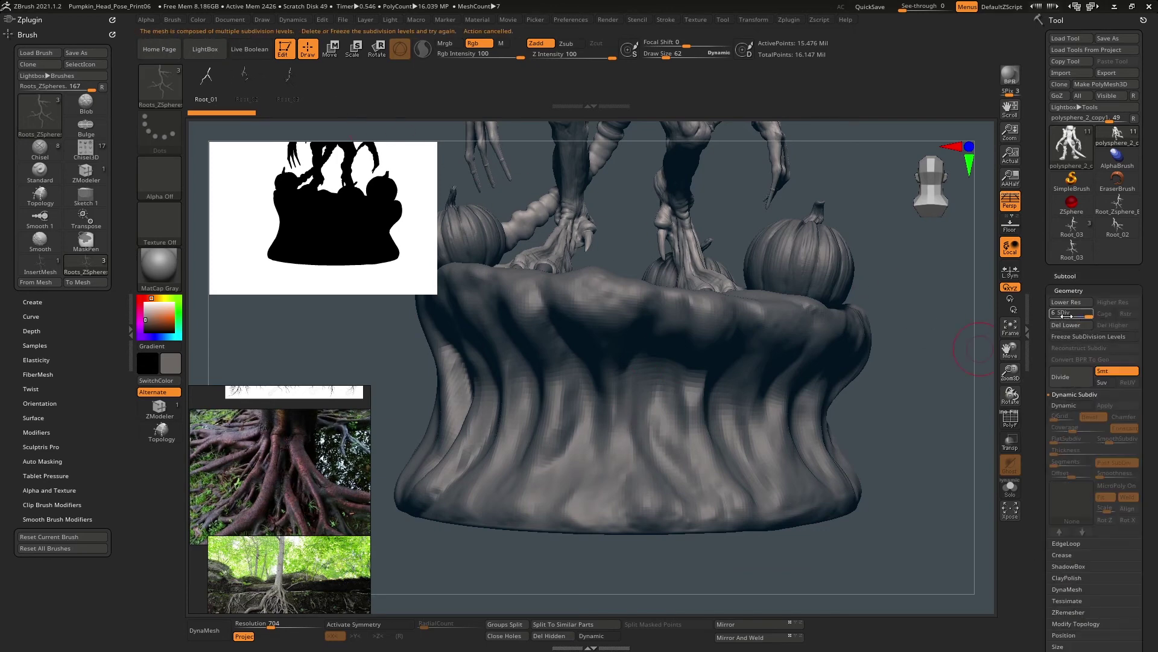
{"action": "left_click", "coordinate": [1065, 275]}
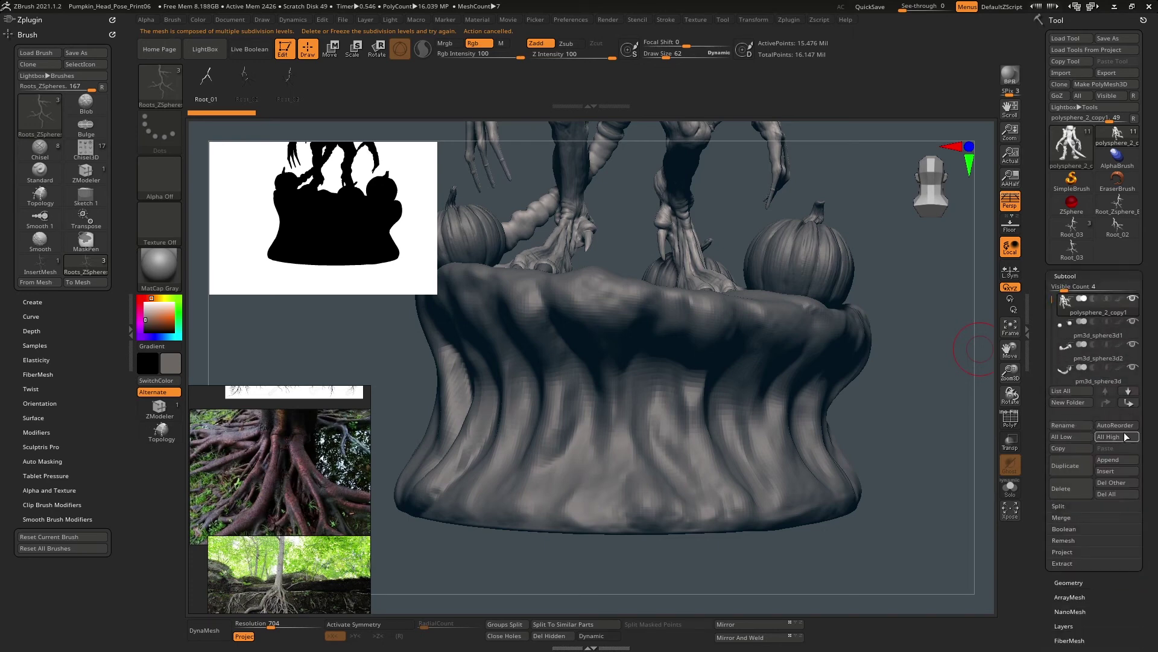
- Append a PolyMesh3D star as a new subtool and make it the active subtool
{"action": "left_click", "coordinate": [1108, 460]}
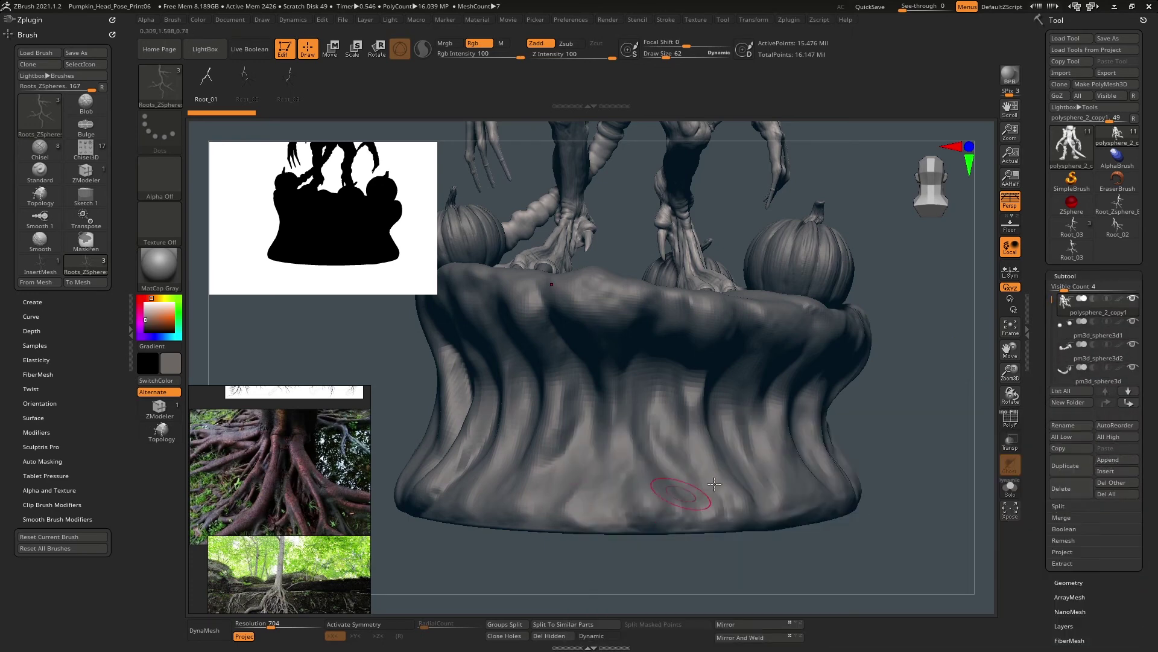
{"action": "left_click", "coordinate": [1123, 460]}
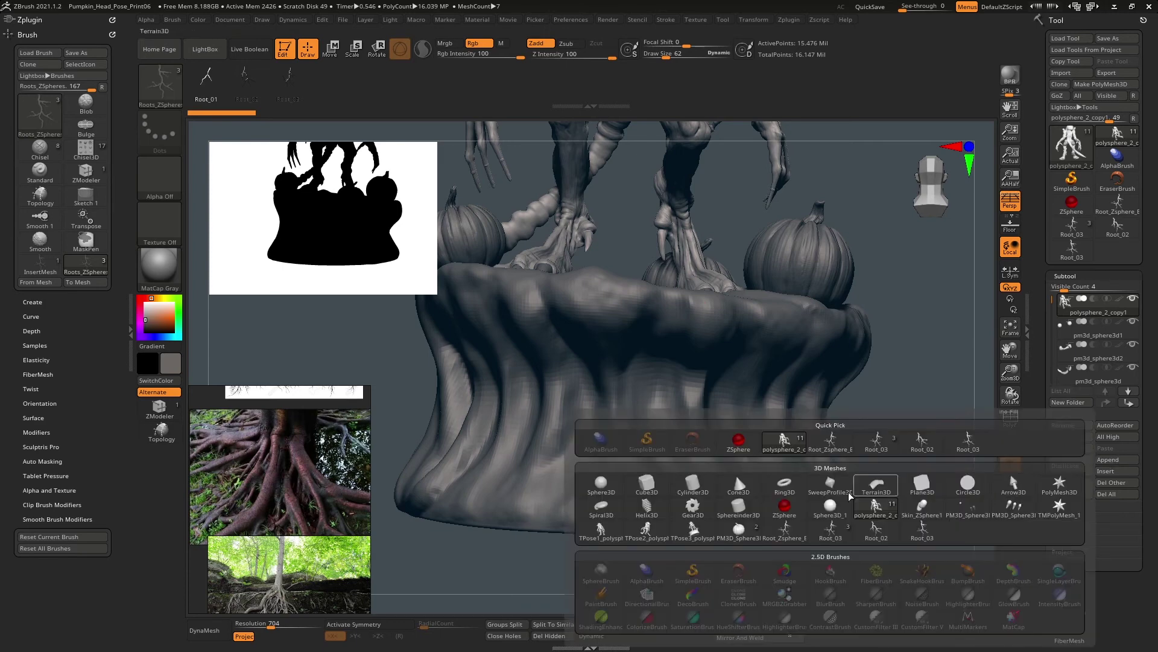
{"action": "left_click", "coordinate": [1060, 485]}
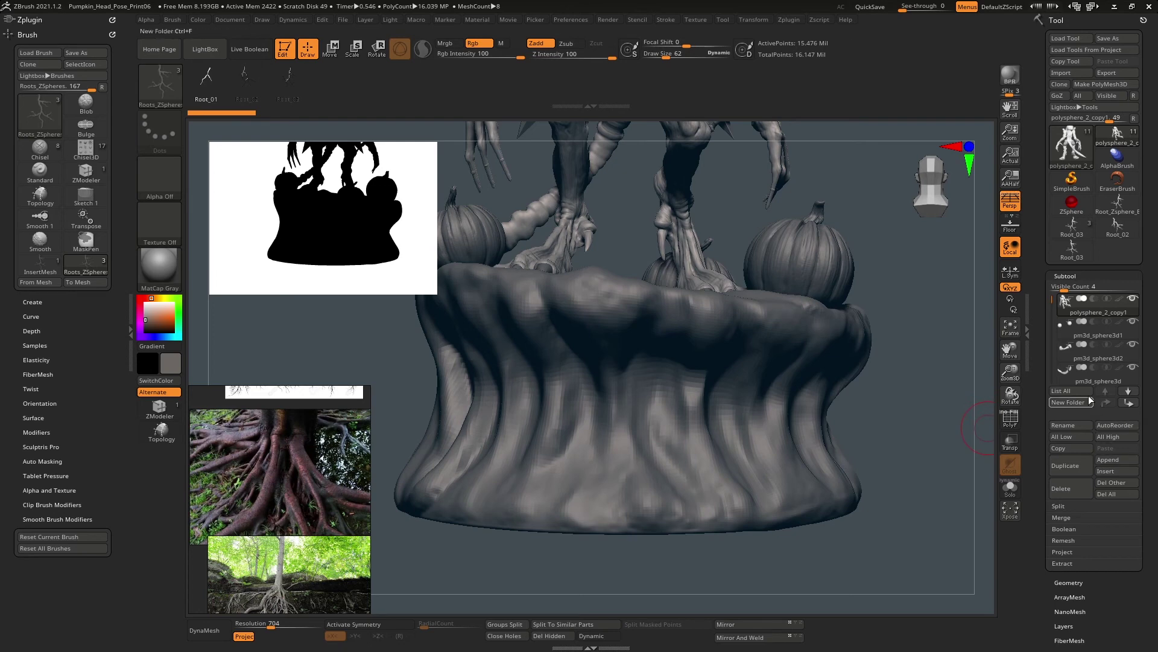
{"action": "left_click_drag", "start_coordinate": [1049, 300], "coordinate": [1049, 341]}
{"action": "left_click", "coordinate": [1077, 354]}
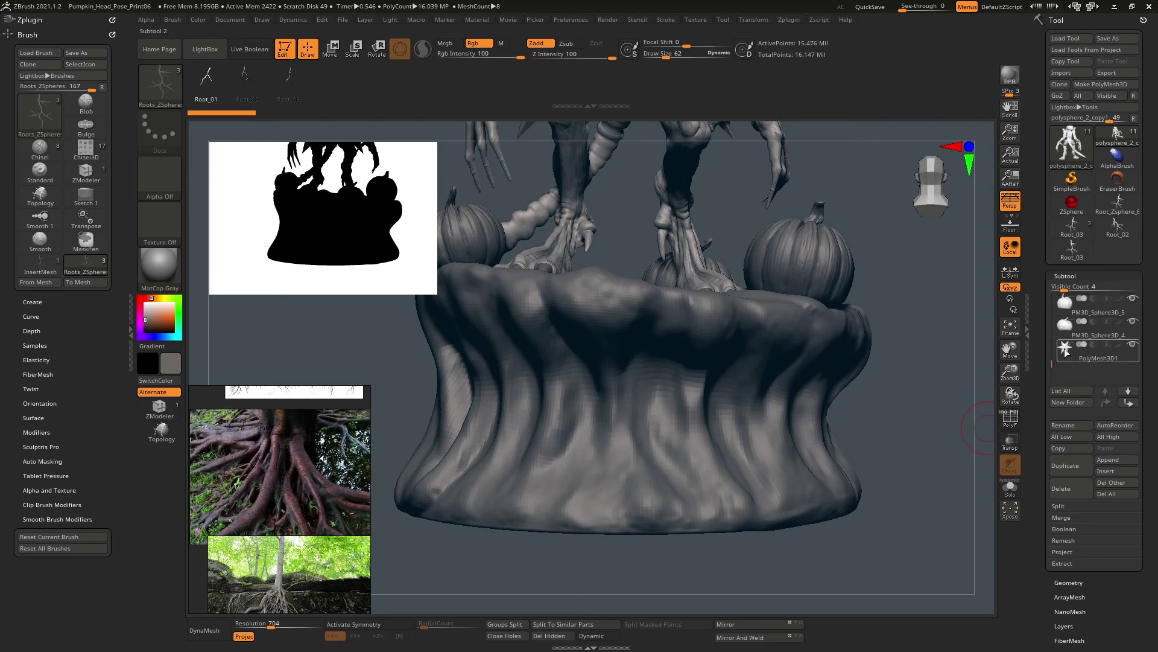
- Insert a Root_01 mesh upright on the middle of the base's front, just below the rim
{"action": "left_click_drag", "start_coordinate": [753, 338], "coordinate": [756, 351]}
{"action": "mouse_move", "coordinate": [947, 421]}
{"action": "left_mouse_down"}
{"action": "mouse_move", "coordinate": [804, 391]}
{"action": "mouse_move", "coordinate": [845, 199]}
{"action": "mouse_move", "coordinate": [777, 375]}
{"action": "mouse_move", "coordinate": [796, 365]}
{"action": "mouse_move", "coordinate": [802, 312]}
{"action": "mouse_move", "coordinate": [775, 356]}
{"action": "mouse_move", "coordinate": [699, 308]}
{"action": "left_mouse_up"}
{"action": "left_click_drag", "start_coordinate": [820, 260], "coordinate": [817, 348], "text": "alt"}
{"action": "left_click_drag", "start_coordinate": [857, 404], "coordinate": [823, 302]}
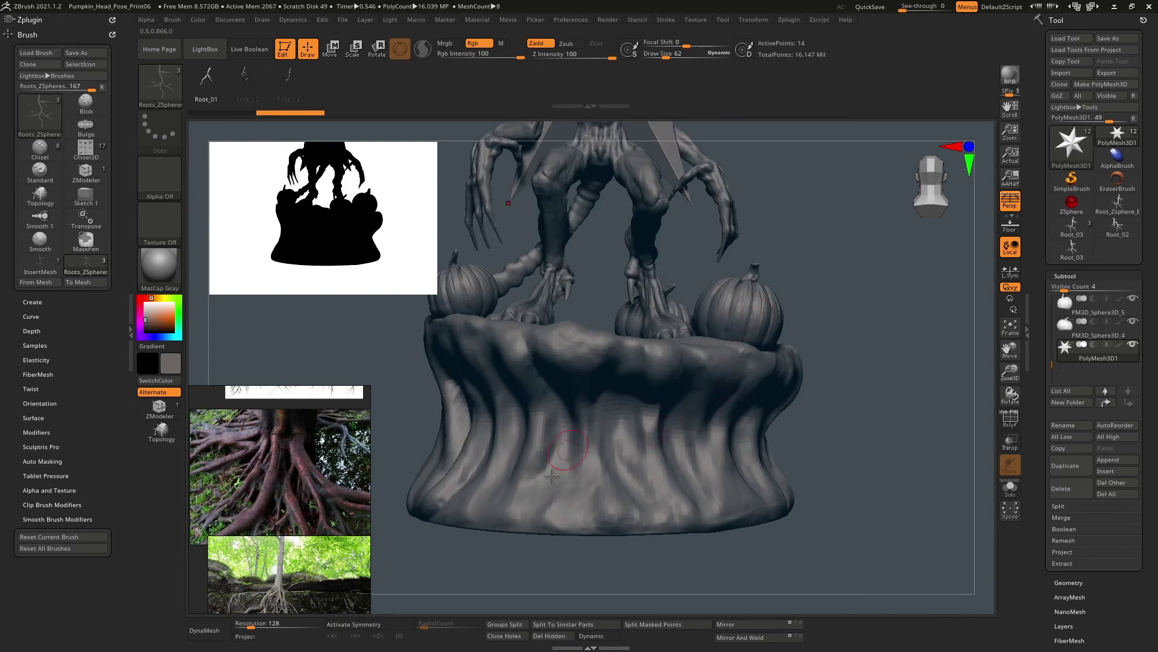
{"action": "left_click_drag", "start_coordinate": [872, 330], "coordinate": [839, 261]}
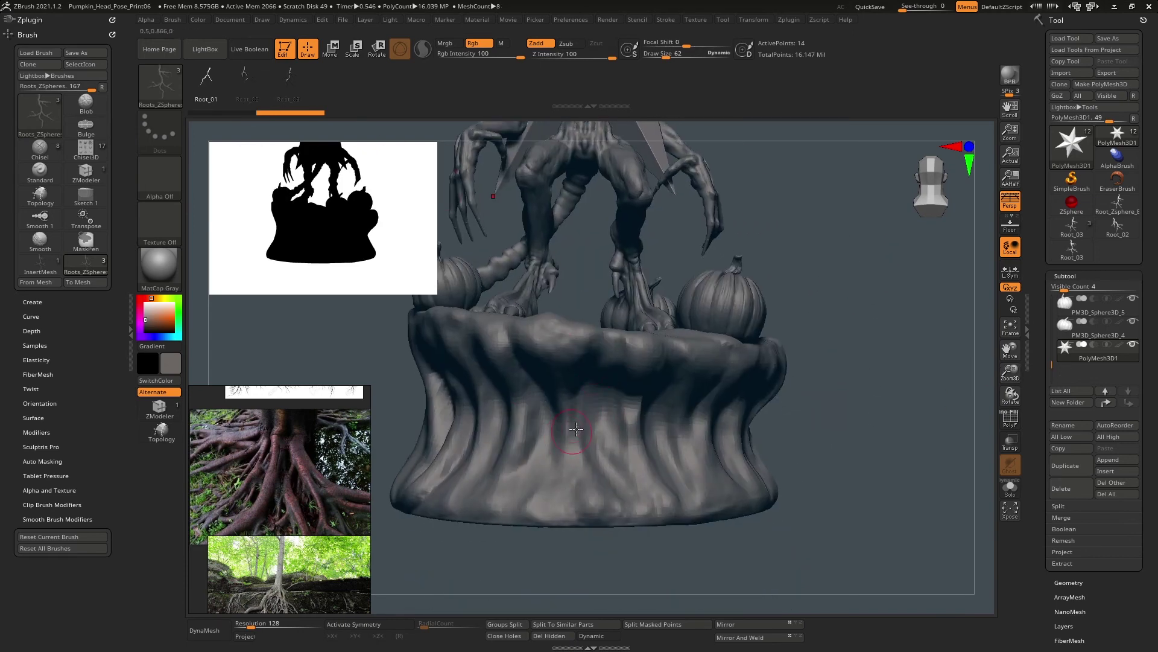
{"action": "left_click_drag", "start_coordinate": [593, 454], "coordinate": [592, 456]}
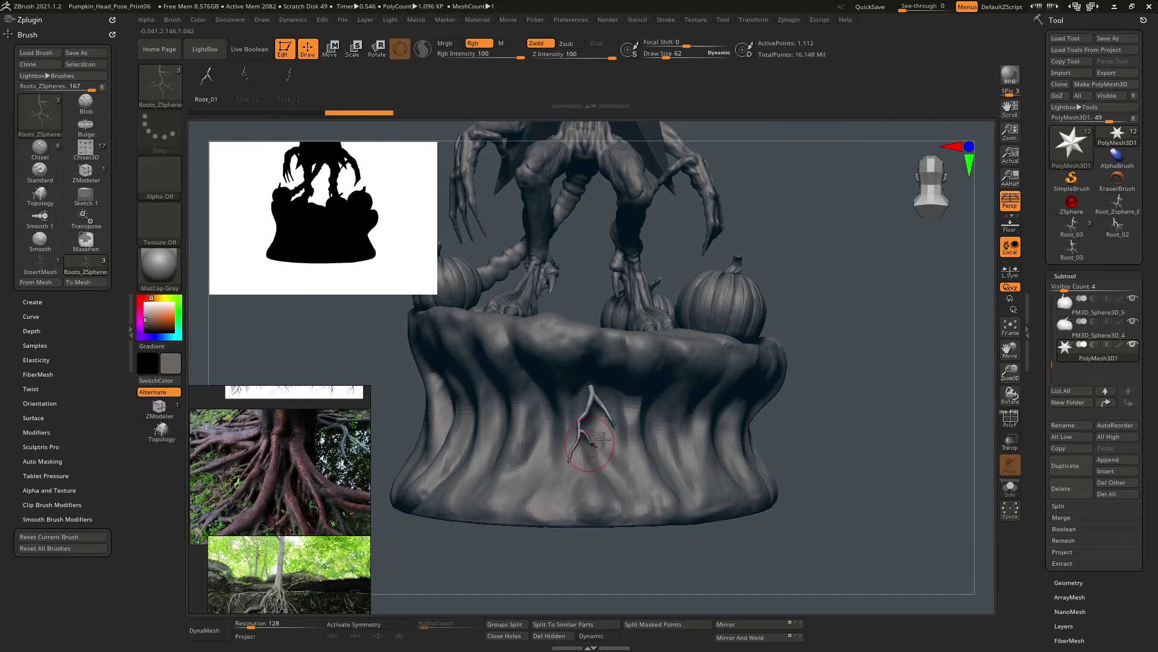
- Insert a Root_02 mesh on the base's front beside the first root, redoing the first placement
{"action": "right_click_drag", "start_coordinate": [639, 389], "coordinate": [583, 359]}
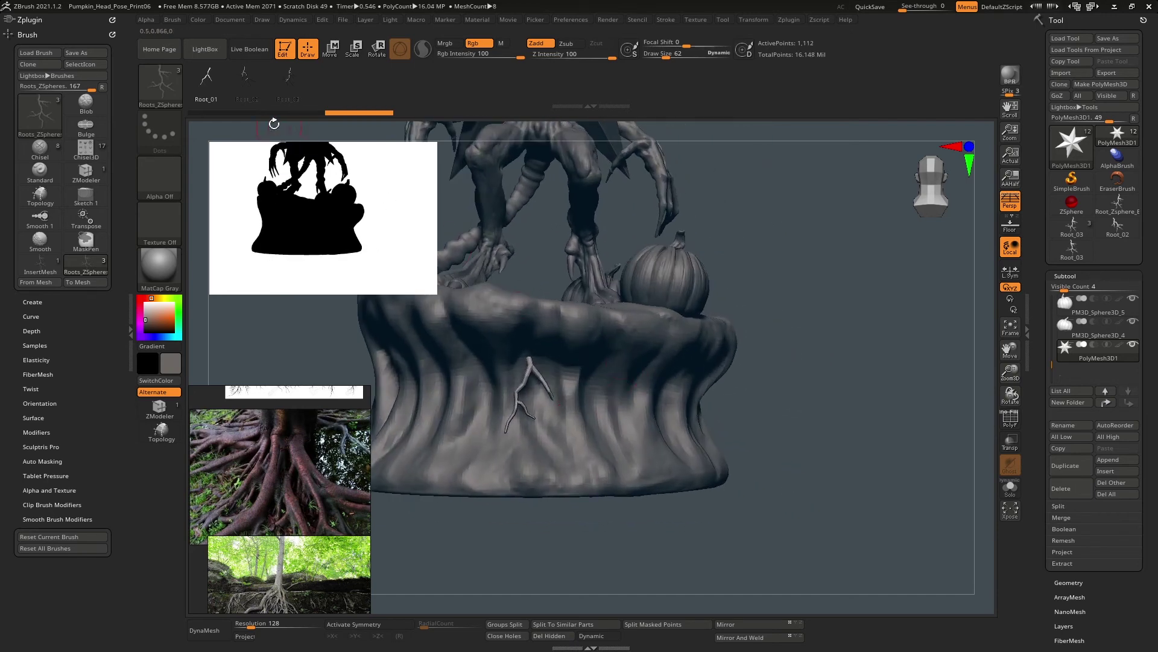
{"action": "left_click", "coordinate": [248, 80]}
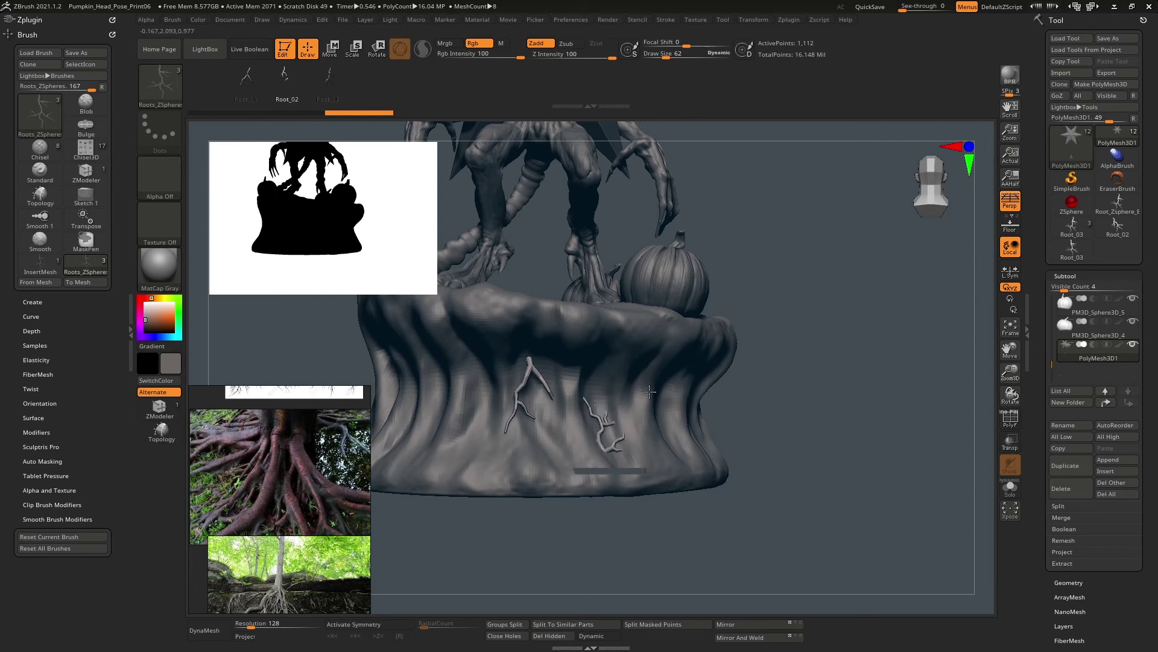
{"action": "left_click_drag", "start_coordinate": [649, 391], "coordinate": [591, 500]}
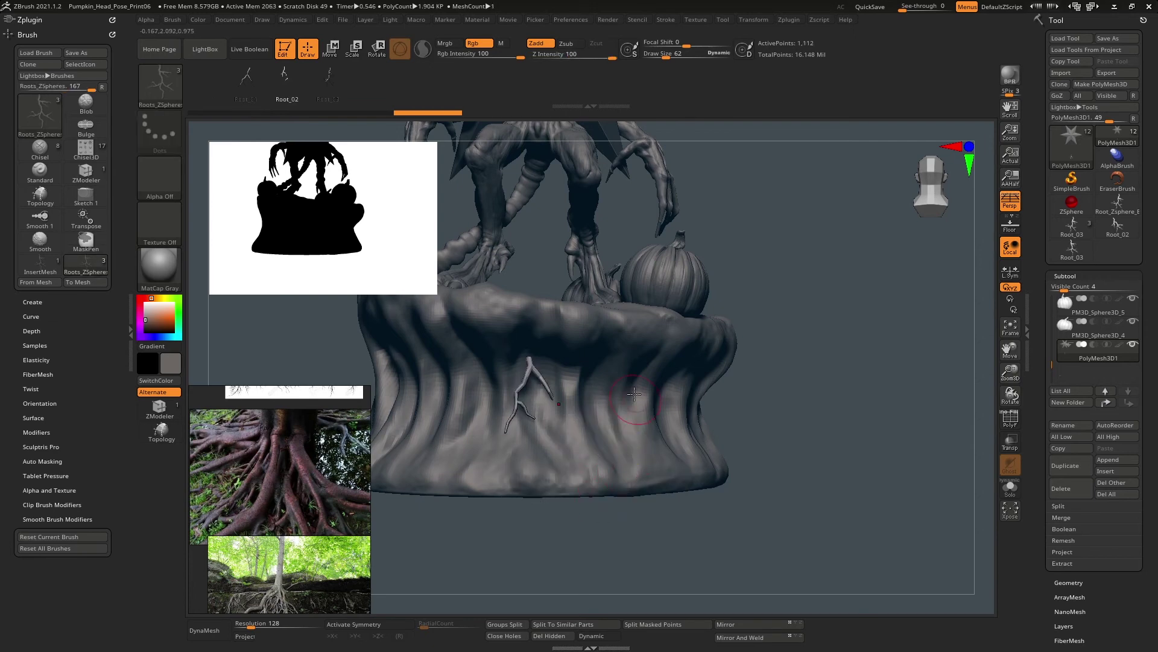
{"action": "left_click_drag", "start_coordinate": [592, 441], "coordinate": [592, 442]}
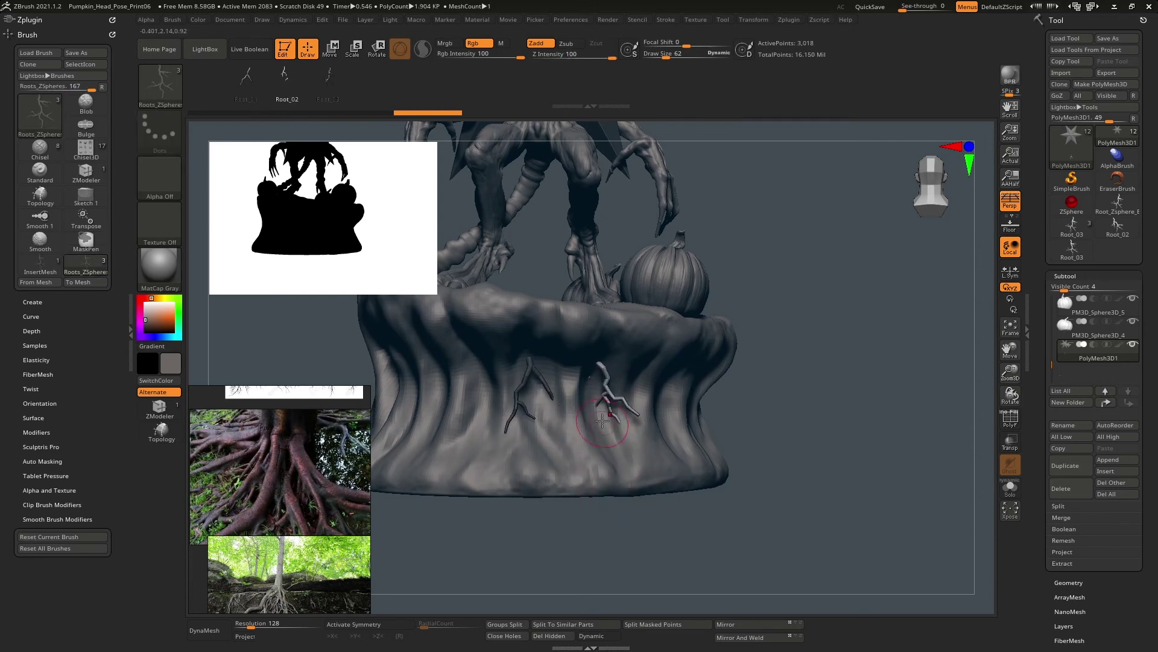
- Move and rotate the inserted Root_02 with the gizmo so it sits against the folds of the base
{"action": "key", "text": "w"}
{"action": "right_click_drag", "start_coordinate": [606, 386], "coordinate": [634, 417], "text": "ctrl"}
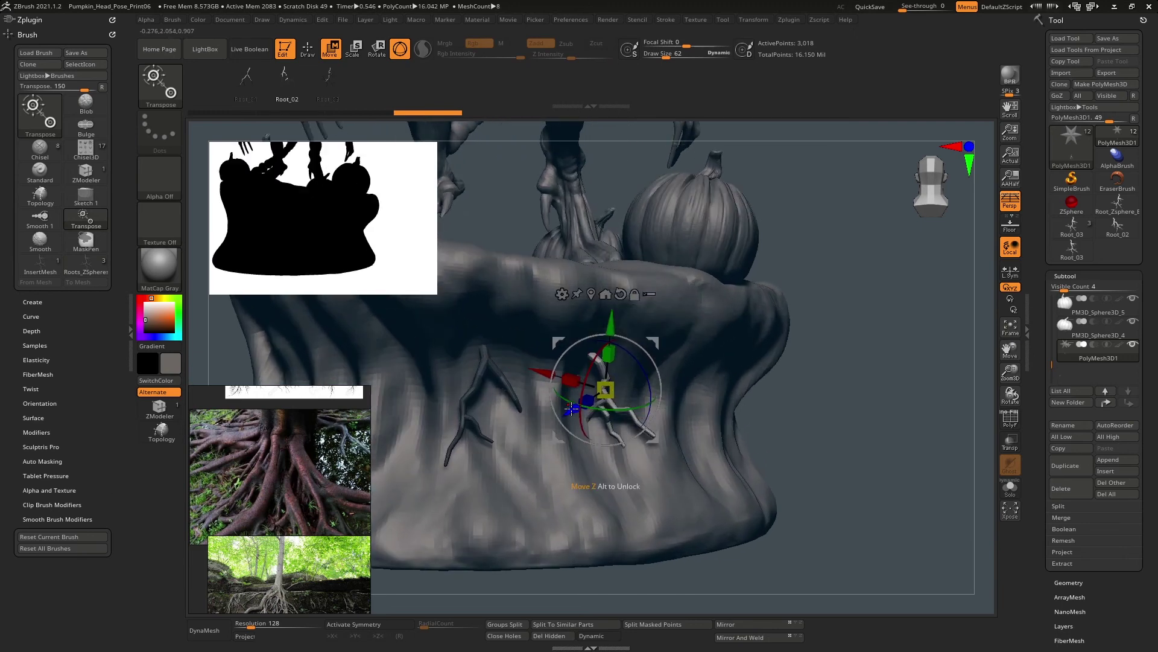
{"action": "left_click_drag", "start_coordinate": [584, 404], "coordinate": [660, 403]}
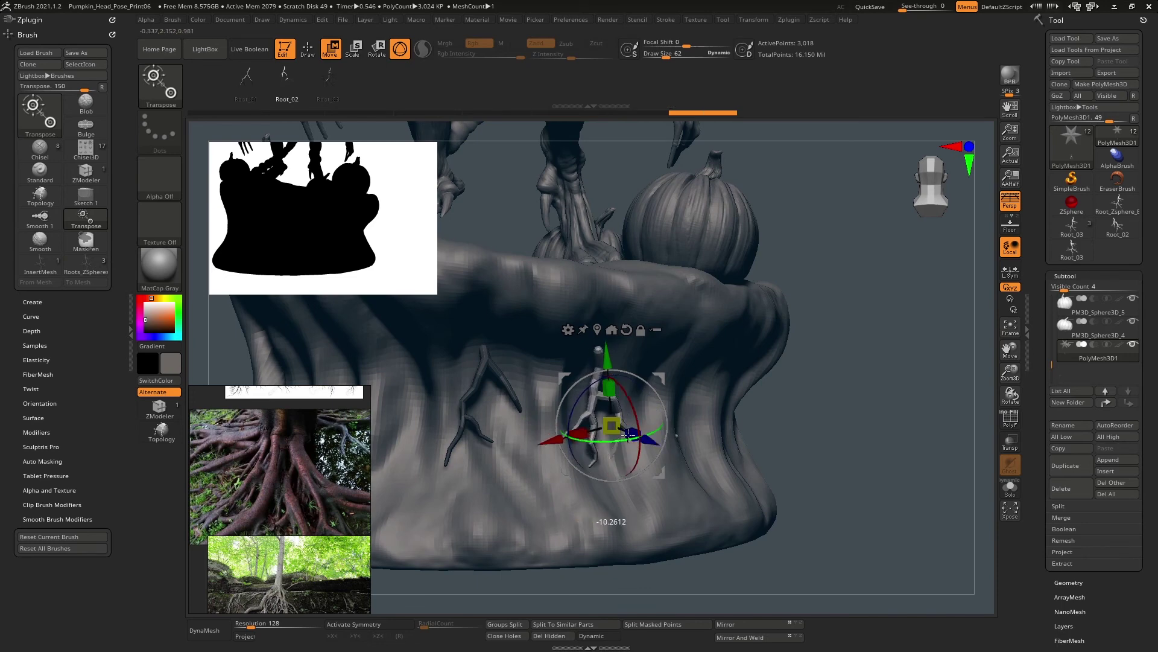
{"action": "left_click_drag", "start_coordinate": [779, 400], "coordinate": [706, 416]}
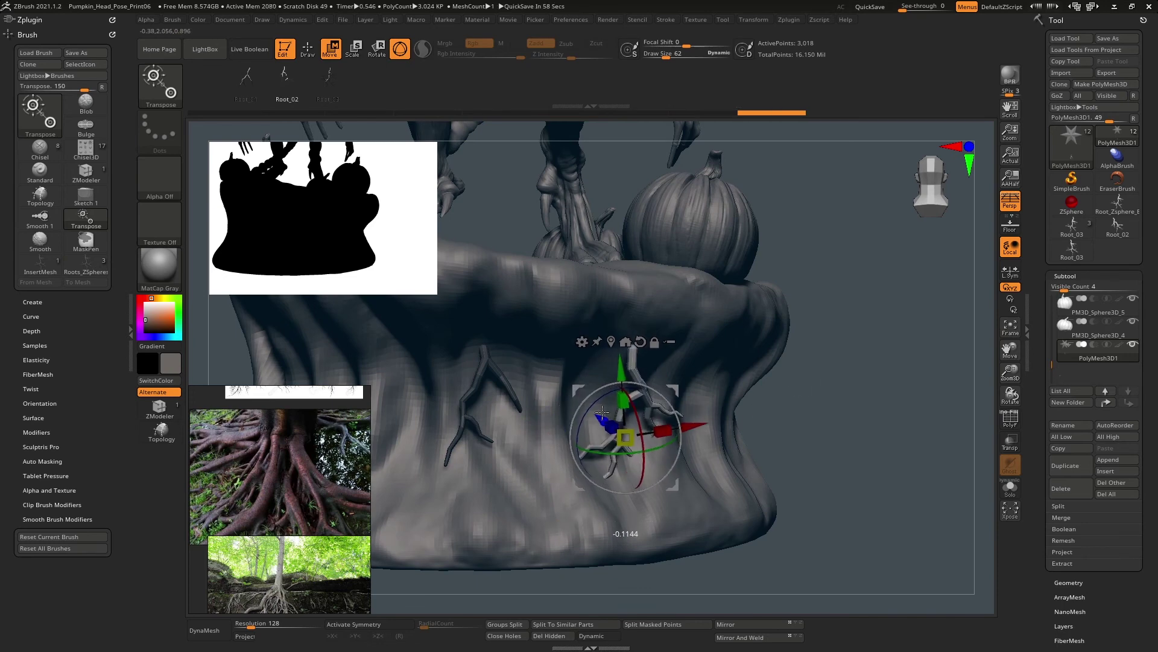
{"action": "left_click_drag", "start_coordinate": [598, 409], "coordinate": [597, 408]}
{"action": "right_click_drag", "start_coordinate": [596, 409], "coordinate": [651, 410]}
{"action": "left_click_drag", "start_coordinate": [650, 410], "coordinate": [636, 396]}
{"action": "right_click_drag", "start_coordinate": [636, 396], "coordinate": [558, 397]}
- Insert a Root_03 mesh just below the rim on the side of the base, around from the first two roots
{"action": "mouse_move", "coordinate": [814, 417]}
{"action": "right_mouse_down", "text": "ctrl"}
{"action": "mouse_move", "coordinate": [823, 371]}
{"action": "mouse_move", "coordinate": [846, 371]}
{"action": "mouse_move", "coordinate": [787, 329]}
{"action": "mouse_move", "coordinate": [803, 362]}
{"action": "mouse_move", "coordinate": [851, 389]}
{"action": "mouse_move", "coordinate": [813, 392]}
{"action": "mouse_move", "coordinate": [850, 317]}
{"action": "mouse_move", "coordinate": [856, 387]}
{"action": "mouse_move", "coordinate": [835, 380]}
{"action": "mouse_move", "coordinate": [850, 369]}
{"action": "mouse_move", "coordinate": [778, 377]}
{"action": "mouse_move", "coordinate": [838, 368]}
{"action": "mouse_move", "coordinate": [841, 447]}
{"action": "mouse_move", "coordinate": [754, 446]}
{"action": "right_mouse_up", "text": "ctrl"}
{"action": "key", "text": "q"}
{"action": "right_click_drag", "start_coordinate": [654, 450], "coordinate": [631, 287]}
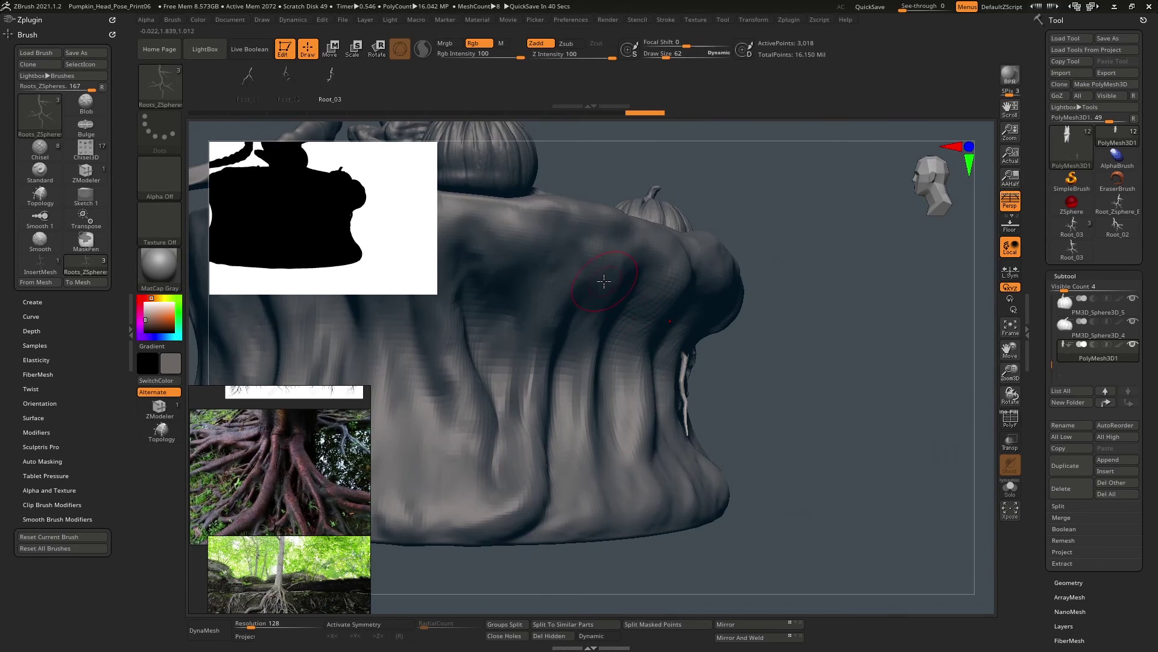
{"action": "left_click_drag", "start_coordinate": [624, 316], "coordinate": [625, 324]}
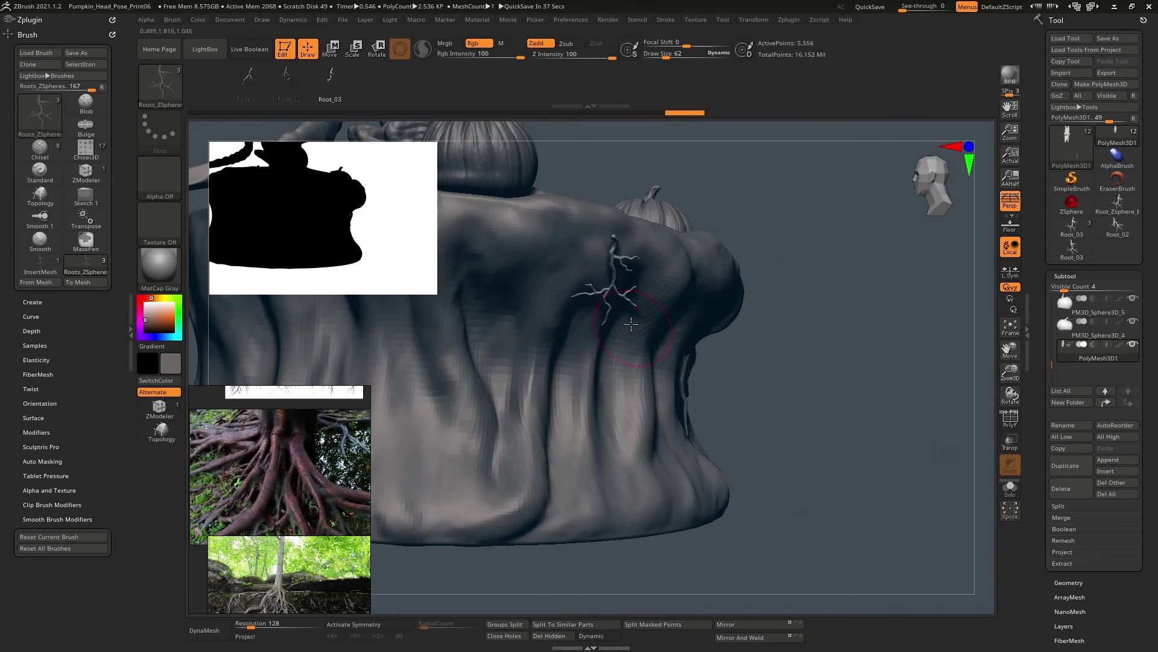
- Lower and rotate the new Root_03 with the gizmo so it follows the side surface under the rim
{"action": "mouse_move", "coordinate": [630, 325]}
{"action": "right_mouse_down"}
{"action": "mouse_move", "coordinate": [584, 334]}
{"action": "mouse_move", "coordinate": [645, 336]}
{"action": "right_mouse_up"}
{"action": "left_click_drag", "start_coordinate": [645, 336], "coordinate": [610, 365]}
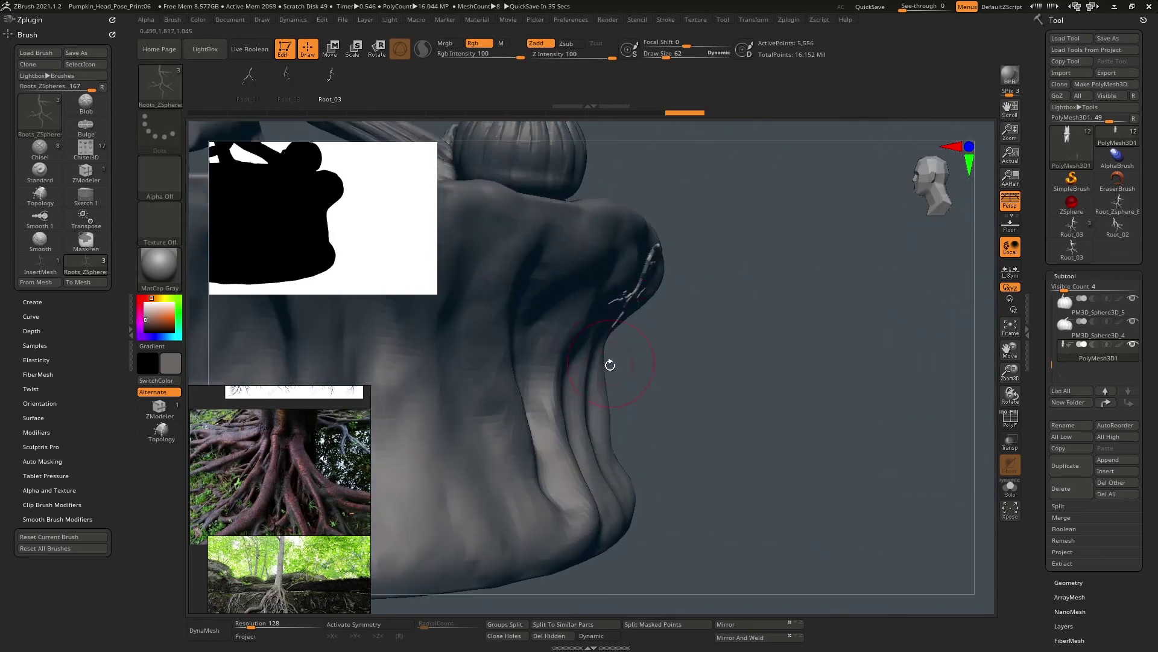
{"action": "key", "text": "w"}
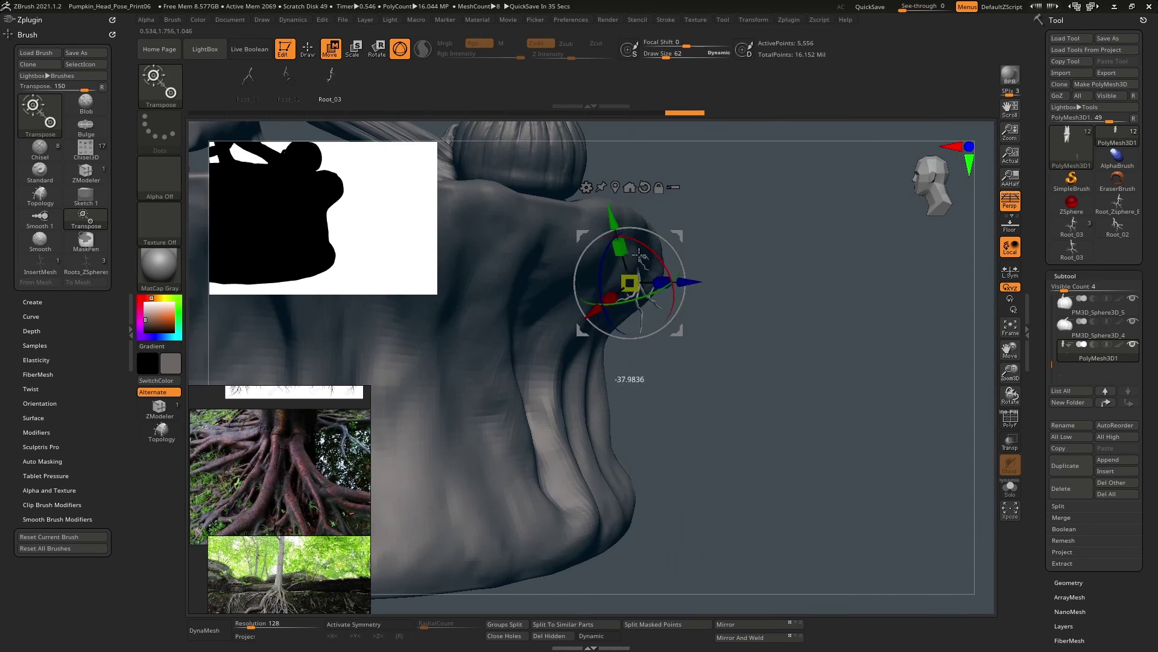
{"action": "left_click_drag", "start_coordinate": [677, 329], "coordinate": [678, 362]}
{"action": "right_click_drag", "start_coordinate": [700, 338], "coordinate": [603, 296]}
{"action": "left_click_drag", "start_coordinate": [678, 271], "coordinate": [625, 312]}
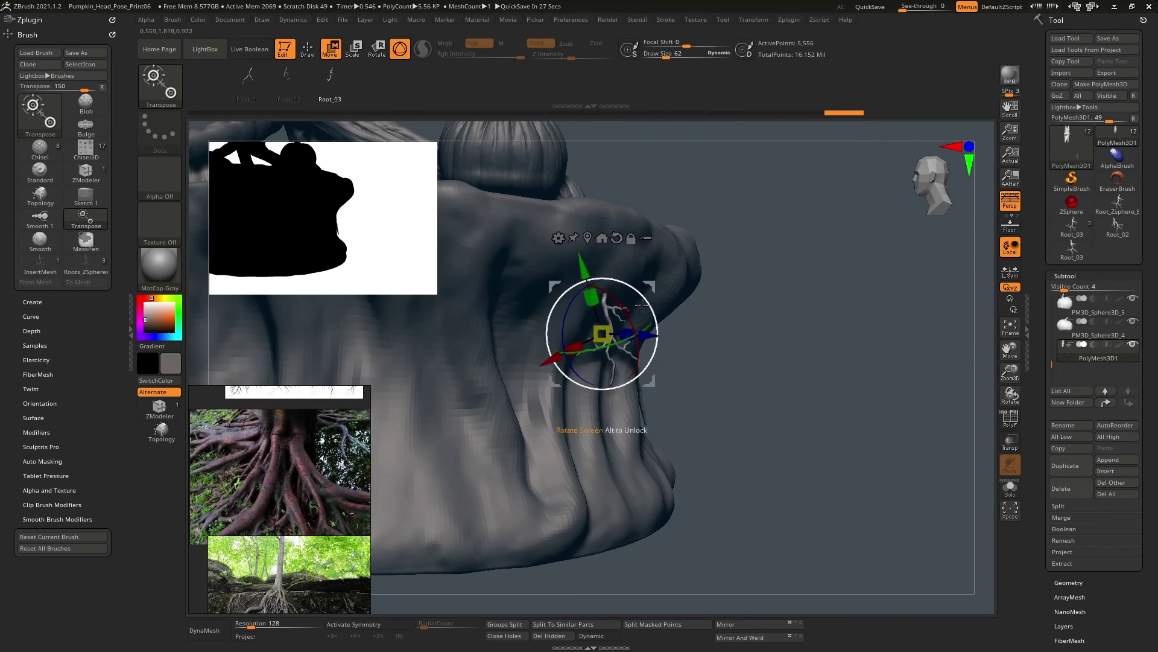
{"action": "right_click_drag", "start_coordinate": [651, 305], "coordinate": [604, 309]}
{"action": "left_click_drag", "start_coordinate": [605, 308], "coordinate": [619, 296]}
{"action": "left_click_drag", "start_coordinate": [913, 370], "coordinate": [727, 353]}
{"action": "key", "text": "q"}
- Examine the placement of the three inserted roots around the base, close up and from a distance
{"action": "right_click_drag", "start_coordinate": [508, 348], "coordinate": [555, 344]}
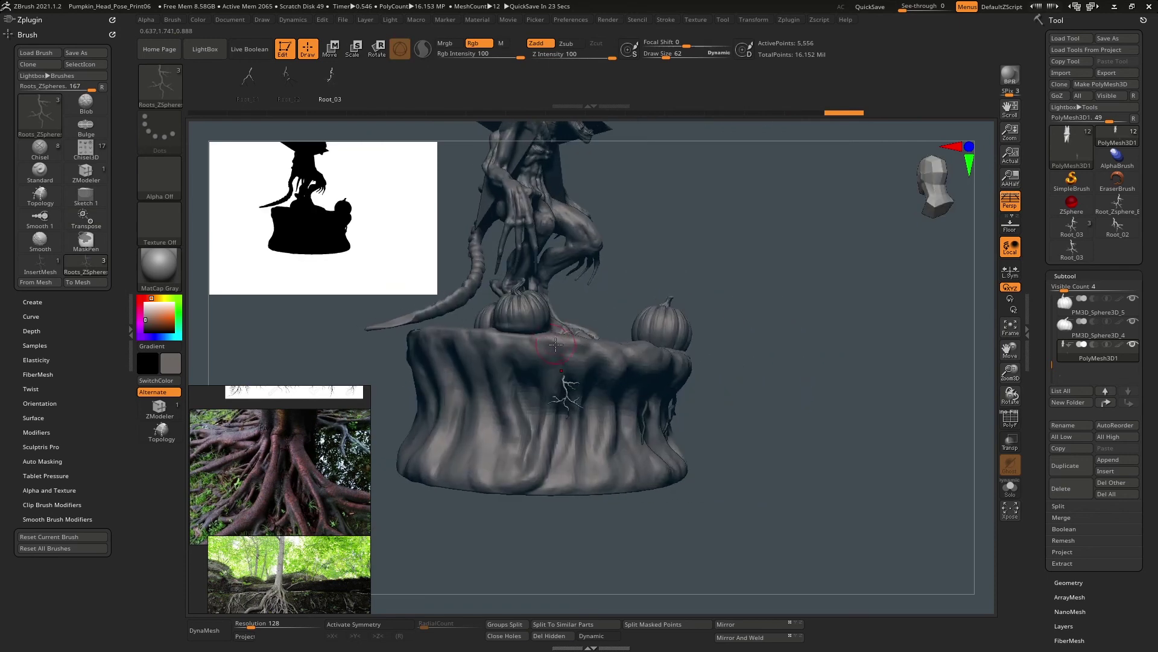
{"action": "left_click_drag", "start_coordinate": [588, 329], "coordinate": [605, 272], "text": "alt"}
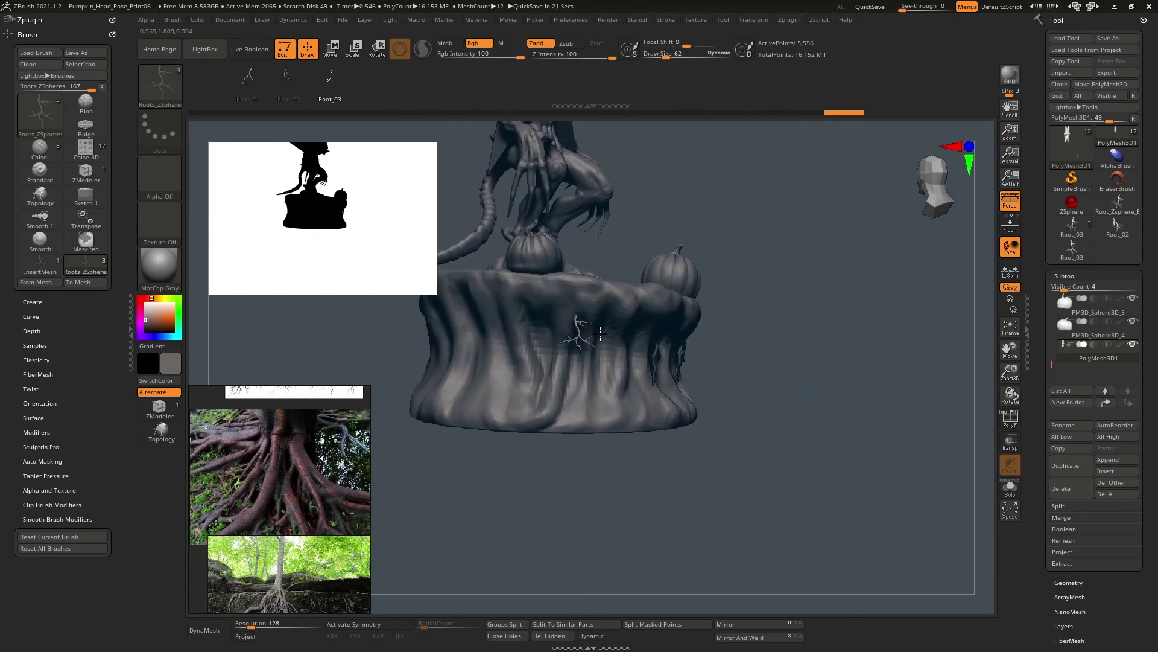
{"action": "left_click_drag", "start_coordinate": [724, 338], "coordinate": [593, 333]}
{"action": "right_click_drag", "start_coordinate": [603, 351], "coordinate": [581, 397], "text": "alt"}
{"action": "right_click_drag", "start_coordinate": [615, 341], "coordinate": [693, 328], "text": "alt"}
{"action": "right_click_drag", "start_coordinate": [621, 362], "coordinate": [681, 386], "text": "ctrl"}
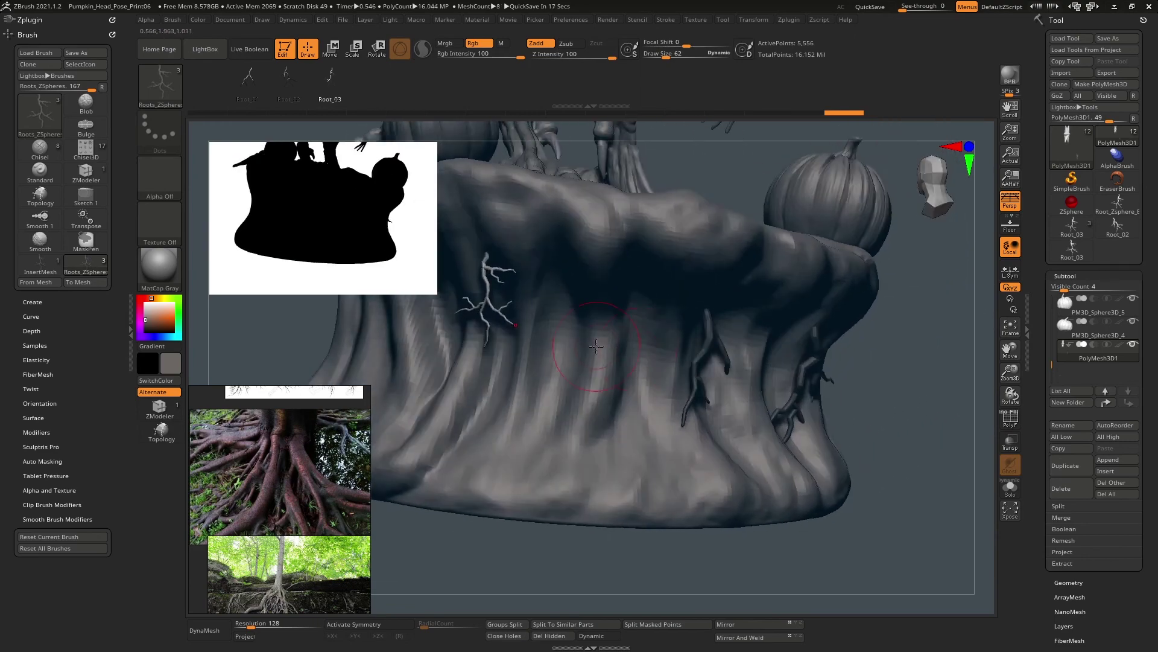
{"action": "right_click_drag", "start_coordinate": [509, 284], "coordinate": [625, 359], "text": "alt"}
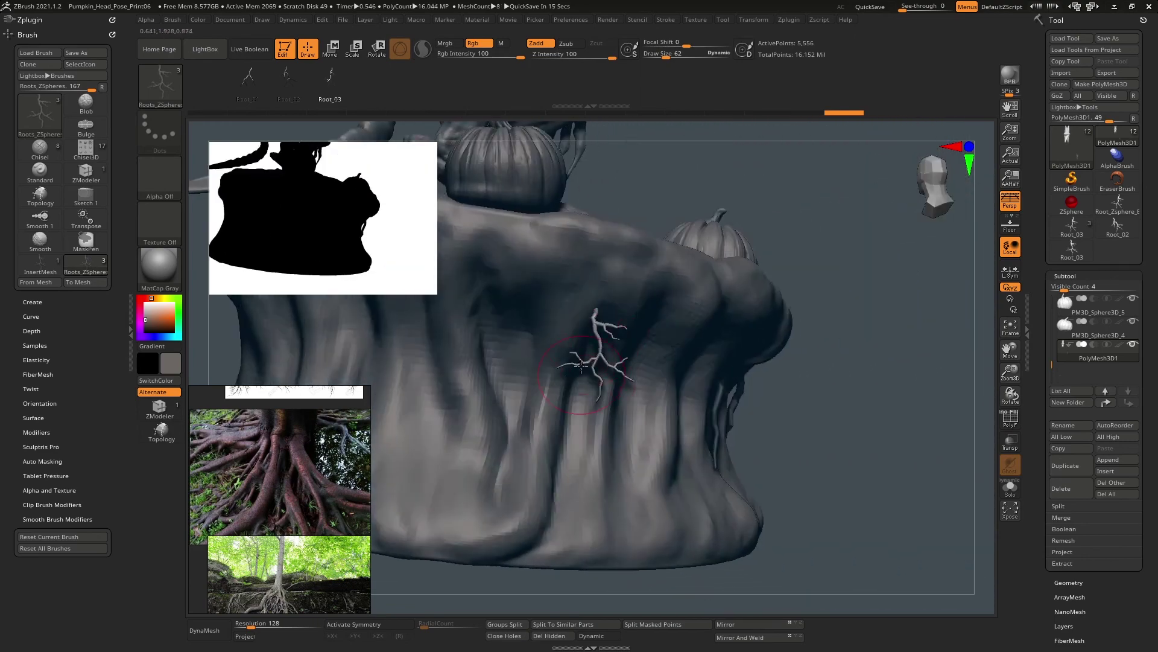
{"action": "right_click_drag", "start_coordinate": [596, 394], "coordinate": [634, 303]}
{"action": "right_click_drag", "start_coordinate": [712, 279], "coordinate": [667, 351], "text": "alt"}
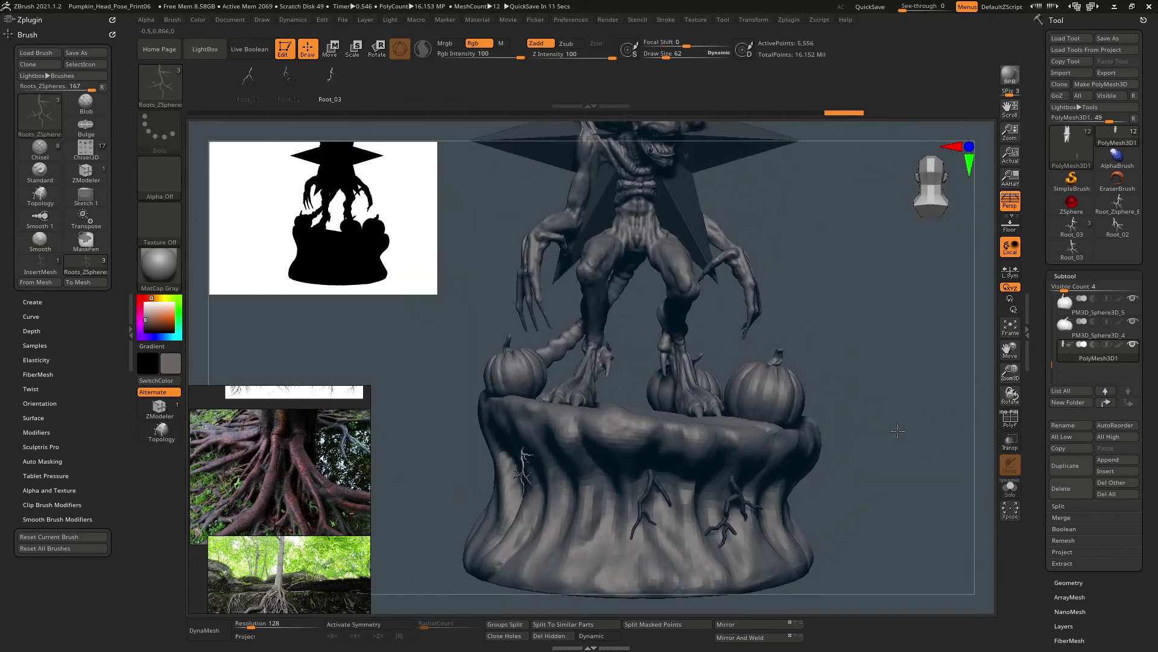
{"action": "right_click_drag", "start_coordinate": [897, 430], "coordinate": [872, 429]}
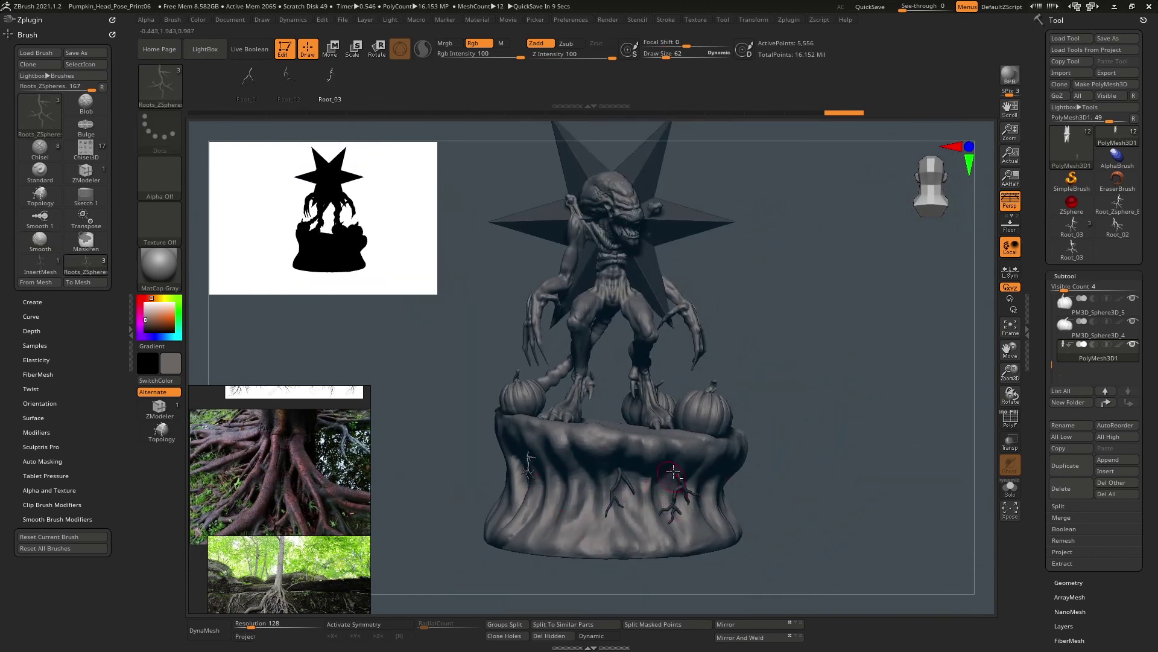
- Insert two more Root_03 meshes, one on the base's front next to Root_01 and one around the opposite side
{"action": "right_click_drag", "start_coordinate": [673, 473], "coordinate": [689, 423], "text": "alt"}
{"action": "left_click_drag", "start_coordinate": [596, 434], "coordinate": [598, 473]}
{"action": "left_click_drag", "start_coordinate": [739, 473], "coordinate": [732, 452]}
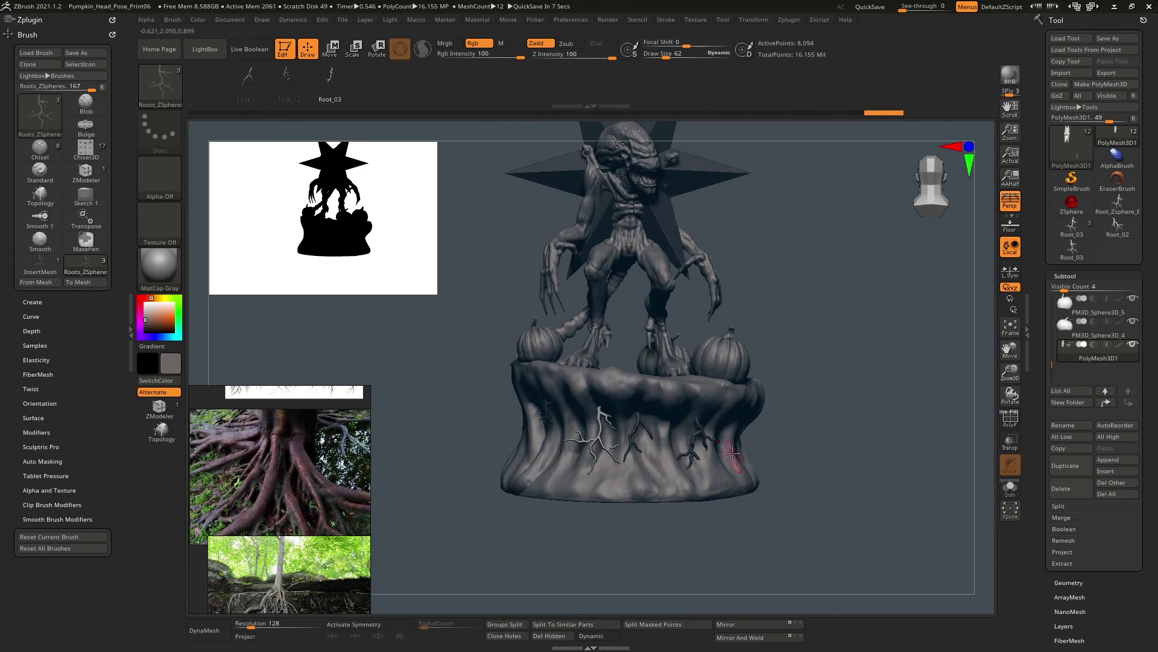
{"action": "right_click_drag", "start_coordinate": [734, 471], "coordinate": [765, 450]}
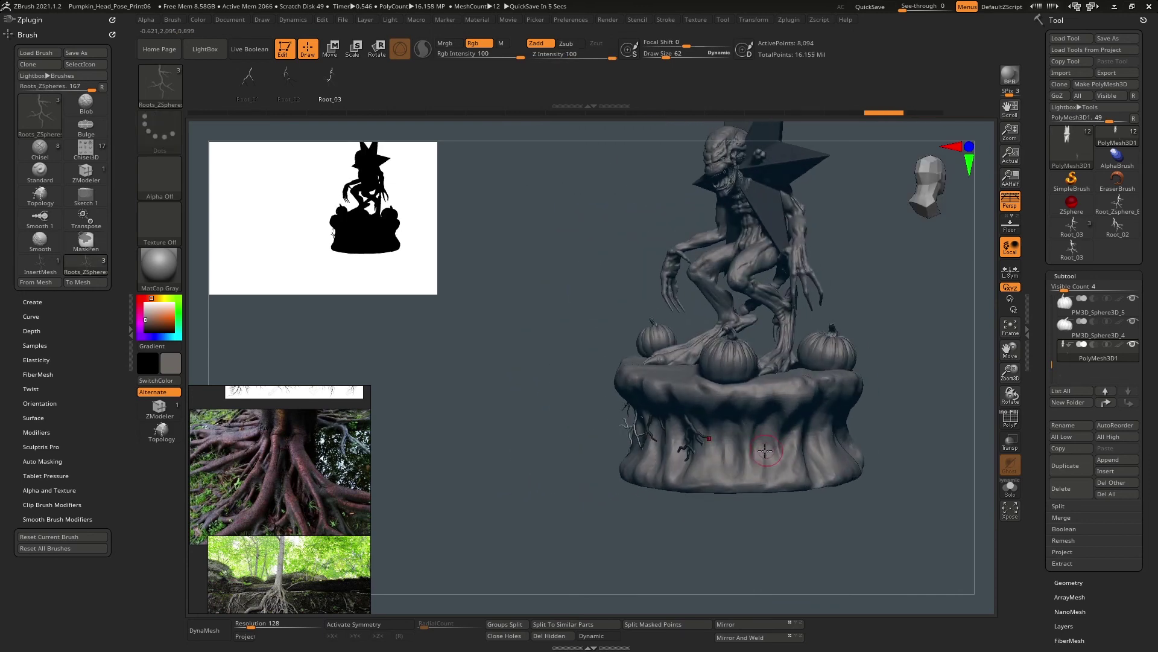
{"action": "left_click_drag", "start_coordinate": [772, 474], "coordinate": [783, 486]}
- Insert another Root_01 mesh beside the latest Root_03 on that side of the base
{"action": "right_click_drag", "start_coordinate": [682, 344], "coordinate": [613, 326]}
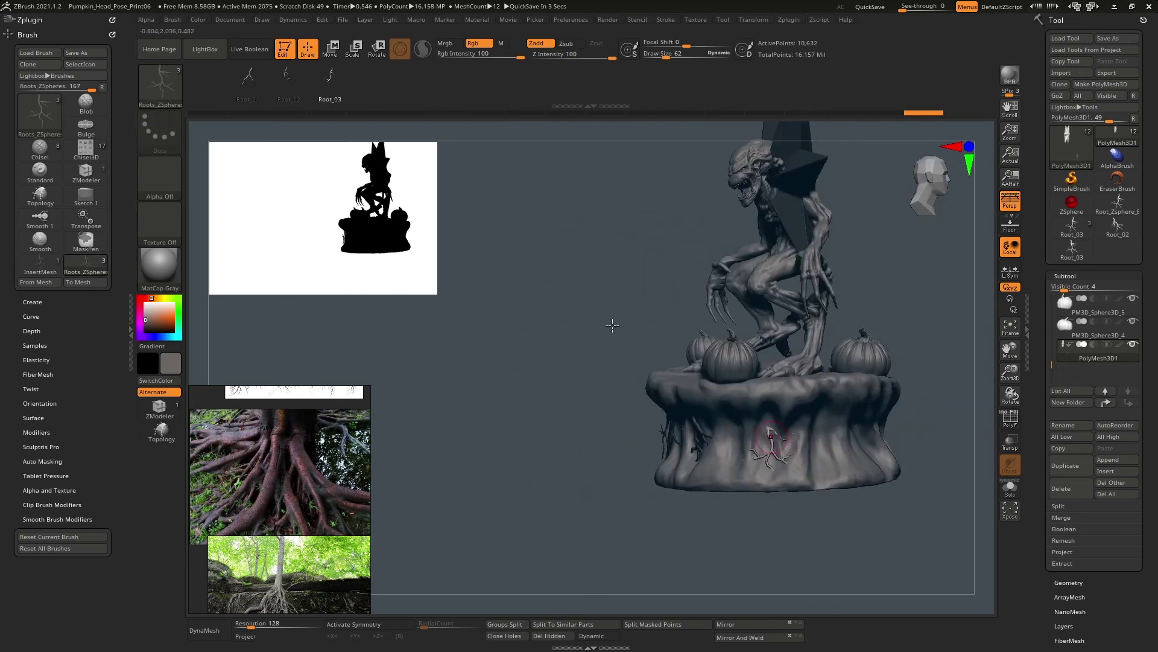
{"action": "left_click", "coordinate": [250, 89]}
{"action": "left_click_drag", "start_coordinate": [832, 446], "coordinate": [843, 452]}
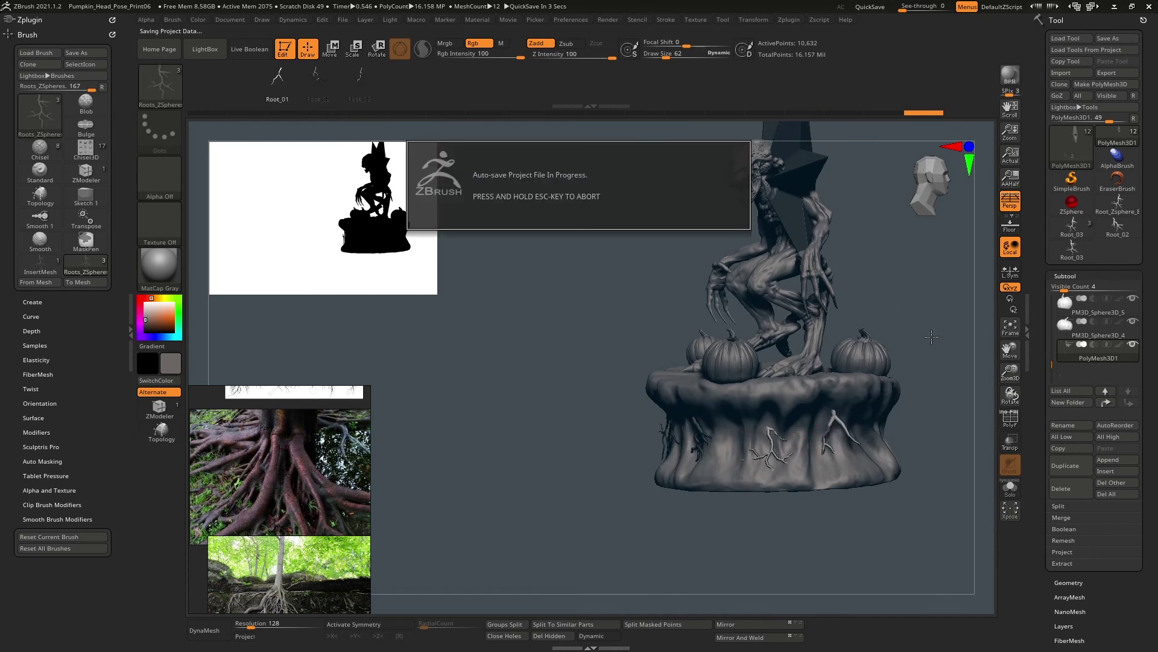
{"action": "right_click_drag", "start_coordinate": [832, 374], "coordinate": [685, 382]}
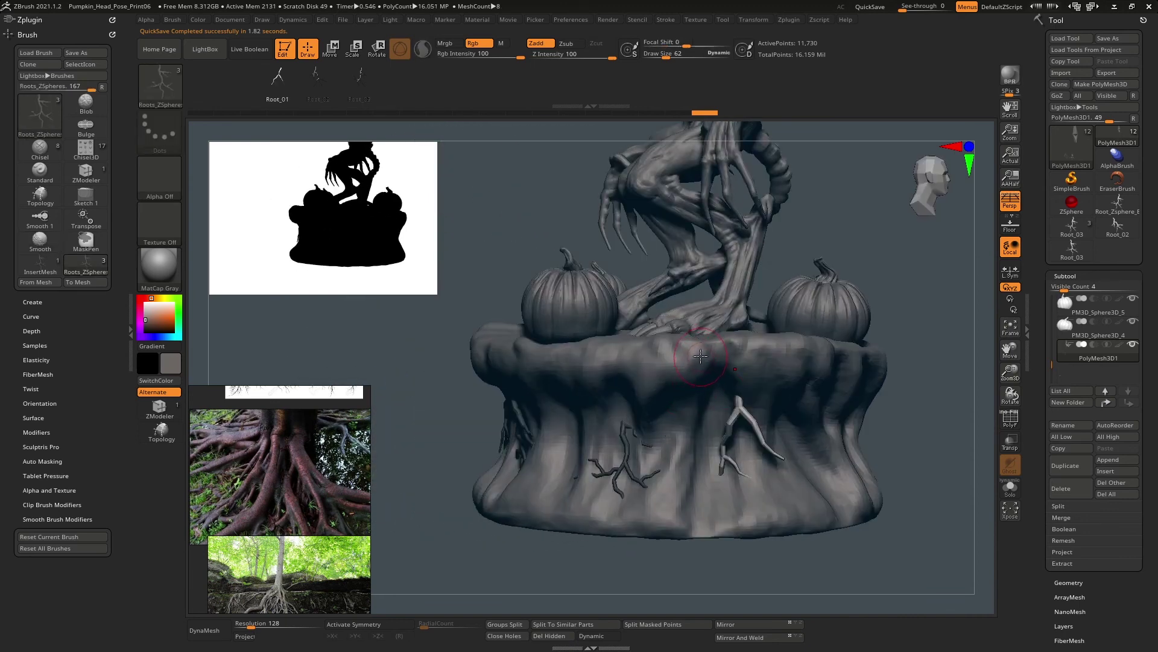
- Hide the star-shaped placeholder mesh and delete the hidden geometry from the roots subtool
{"action": "mouse_move", "coordinate": [670, 371]}
{"action": "right_mouse_down"}
{"action": "mouse_move", "coordinate": [733, 373]}
{"action": "mouse_move", "coordinate": [673, 444]}
{"action": "mouse_move", "coordinate": [649, 382]}
{"action": "mouse_move", "coordinate": [639, 386]}
{"action": "mouse_move", "coordinate": [649, 371]}
{"action": "right_mouse_up"}
{"action": "left_click_drag", "start_coordinate": [938, 421], "coordinate": [933, 419], "text": "ctrl"}
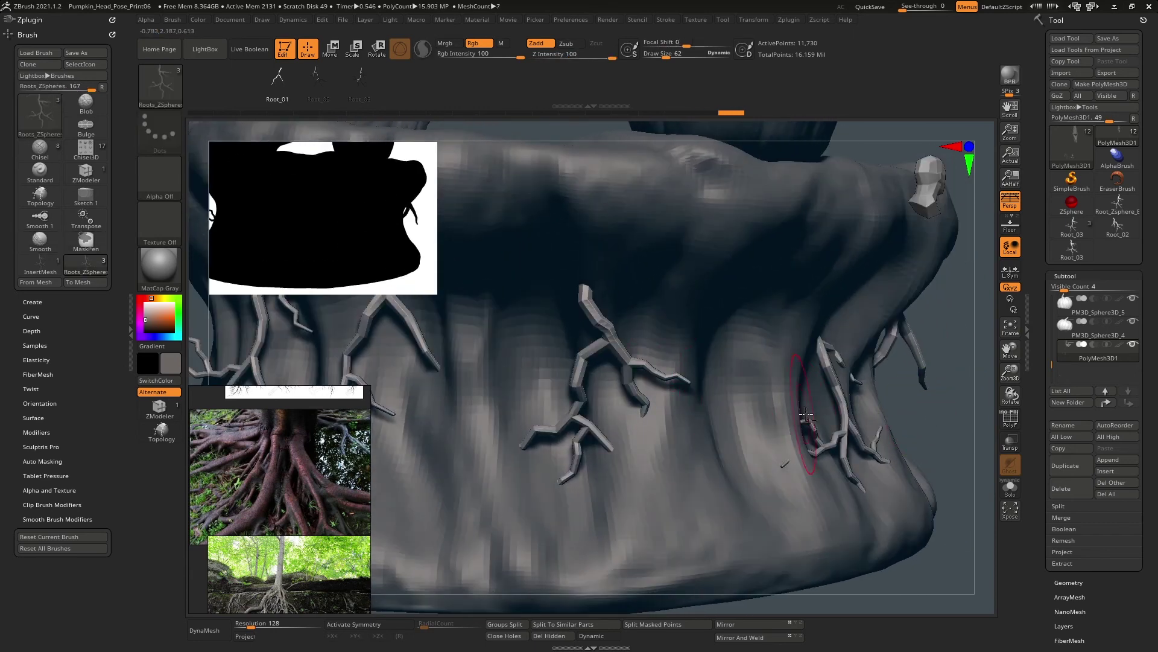
{"action": "mouse_move", "coordinate": [803, 414]}
{"action": "right_mouse_down"}
{"action": "mouse_move", "coordinate": [821, 438]}
{"action": "mouse_move", "coordinate": [799, 358]}
{"action": "mouse_move", "coordinate": [780, 461]}
{"action": "mouse_move", "coordinate": [784, 357]}
{"action": "mouse_move", "coordinate": [770, 383]}
{"action": "mouse_move", "coordinate": [774, 360]}
{"action": "right_mouse_up"}
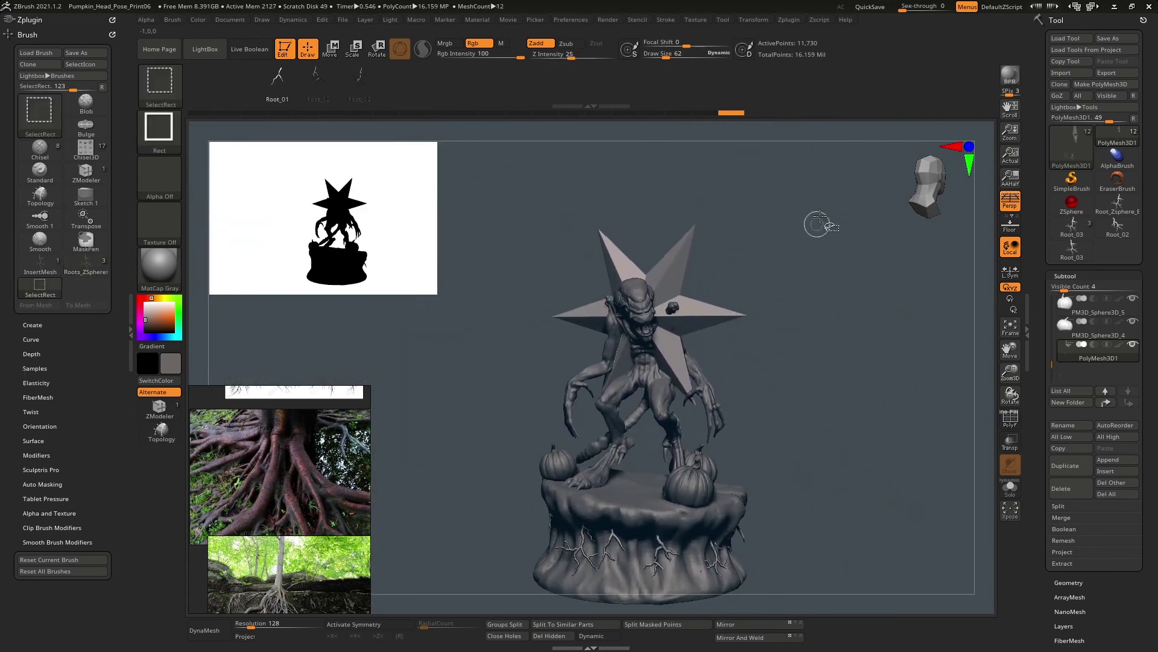
{"action": "left_click_drag", "start_coordinate": [812, 196], "coordinate": [483, 432], "text": "ctrl+shift"}
{"action": "left_click", "coordinate": [826, 417], "text": "ctrl+shift"}
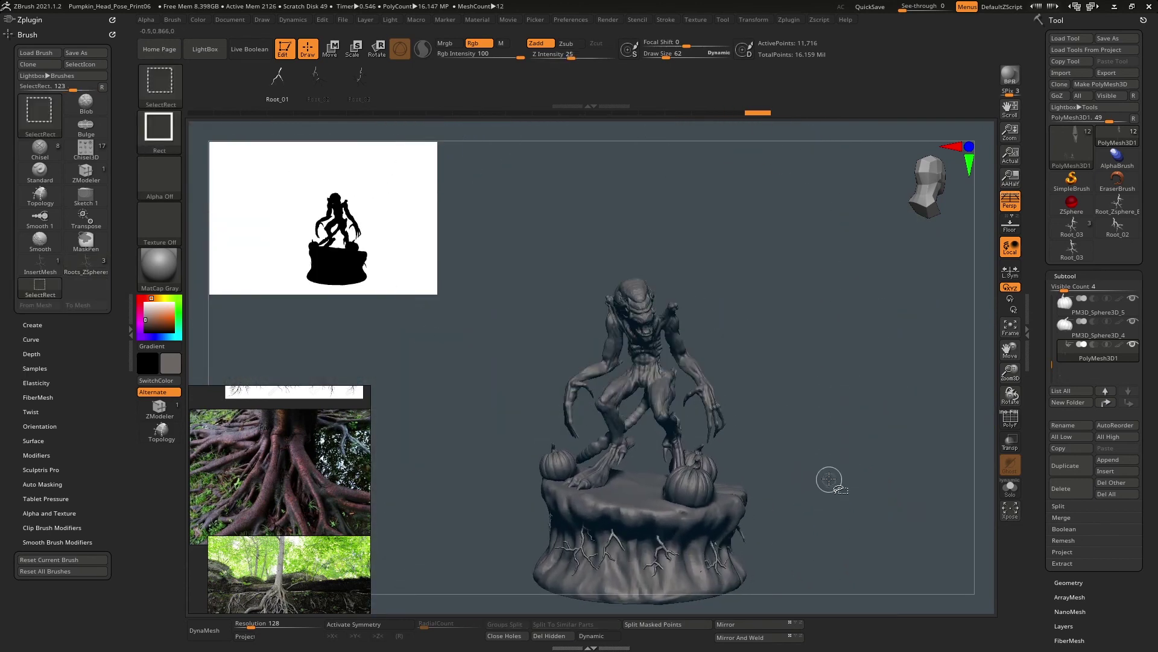
{"action": "left_click_drag", "start_coordinate": [809, 473], "coordinate": [726, 592]}
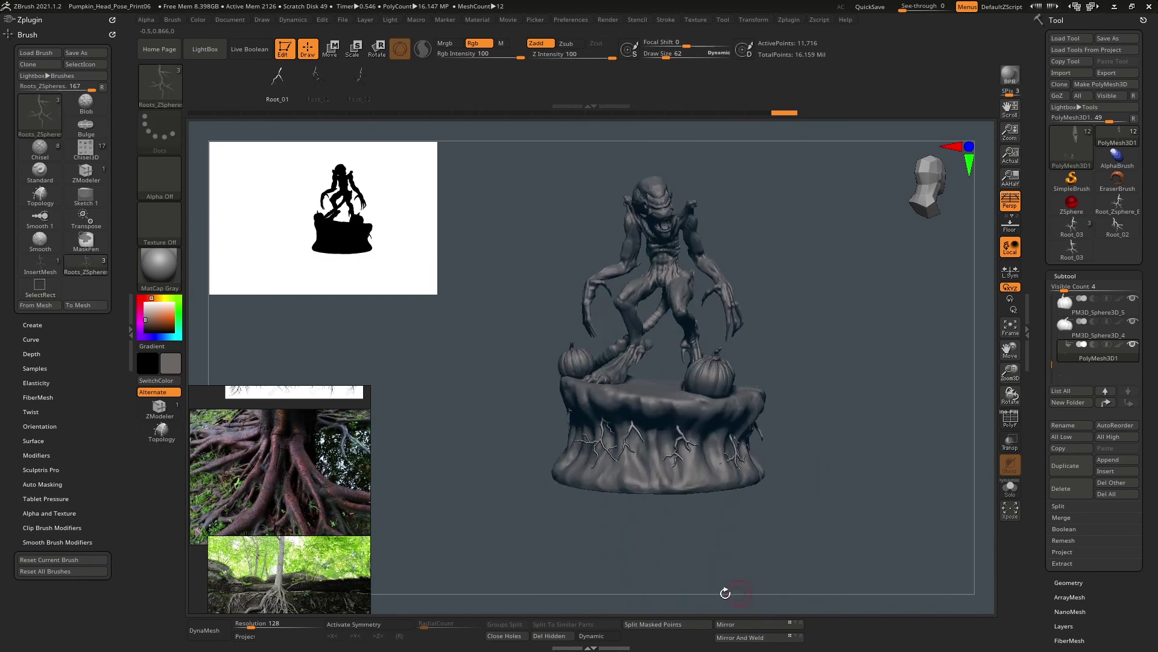
{"action": "left_click", "coordinate": [566, 638]}
- Divide the remaining root meshes three times, up to subdivision level 4
{"action": "right_click_drag", "start_coordinate": [677, 478], "coordinate": [737, 590], "text": "alt"}
{"action": "right_click_drag", "start_coordinate": [737, 309], "coordinate": [707, 410], "text": "alt"}
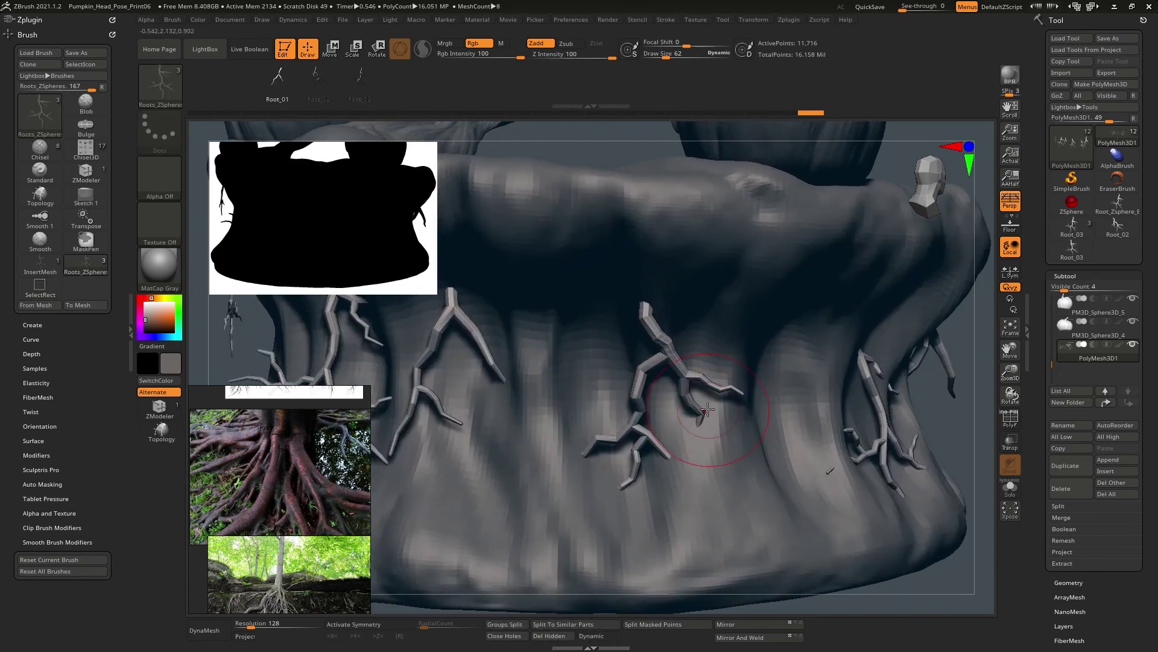
{"action": "left_click", "coordinate": [1069, 581]}
{"action": "left_click", "coordinate": [1074, 382]}
{"action": "left_click", "coordinate": [1071, 379]}
{"action": "left_click", "coordinate": [1071, 378]}
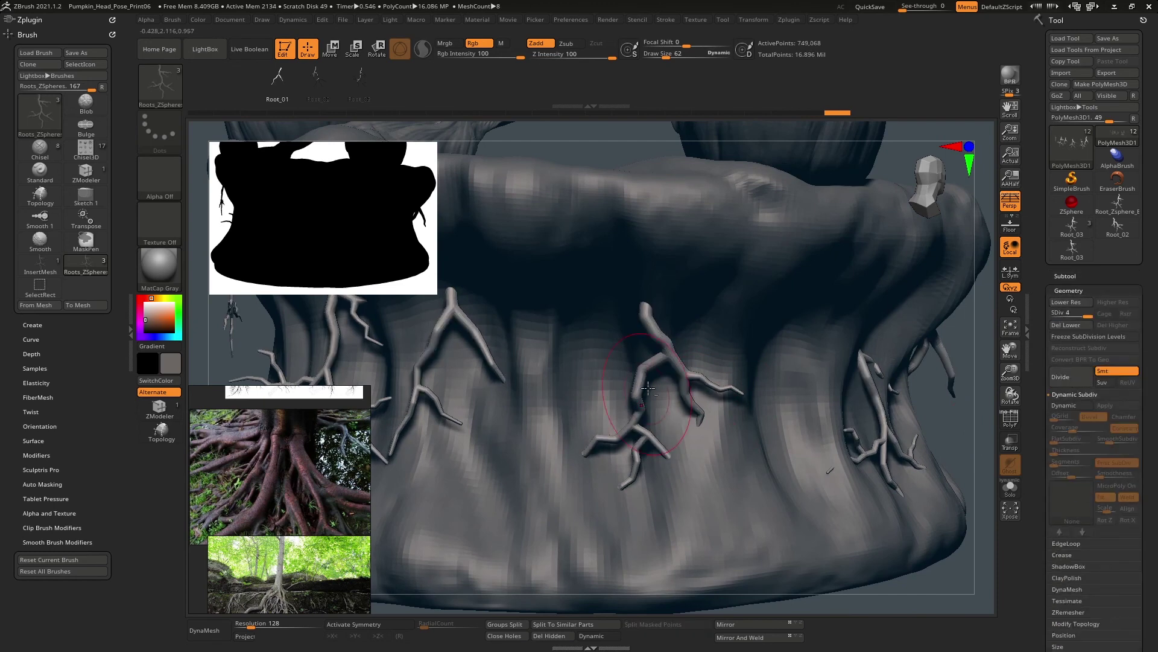
- Lower the roots to subdivision level 2 and smooth the angular bends along the front root's branches
{"action": "right_click_drag", "start_coordinate": [646, 416], "coordinate": [661, 386], "text": "ctrl"}
{"action": "key", "text": "bracketleft"}
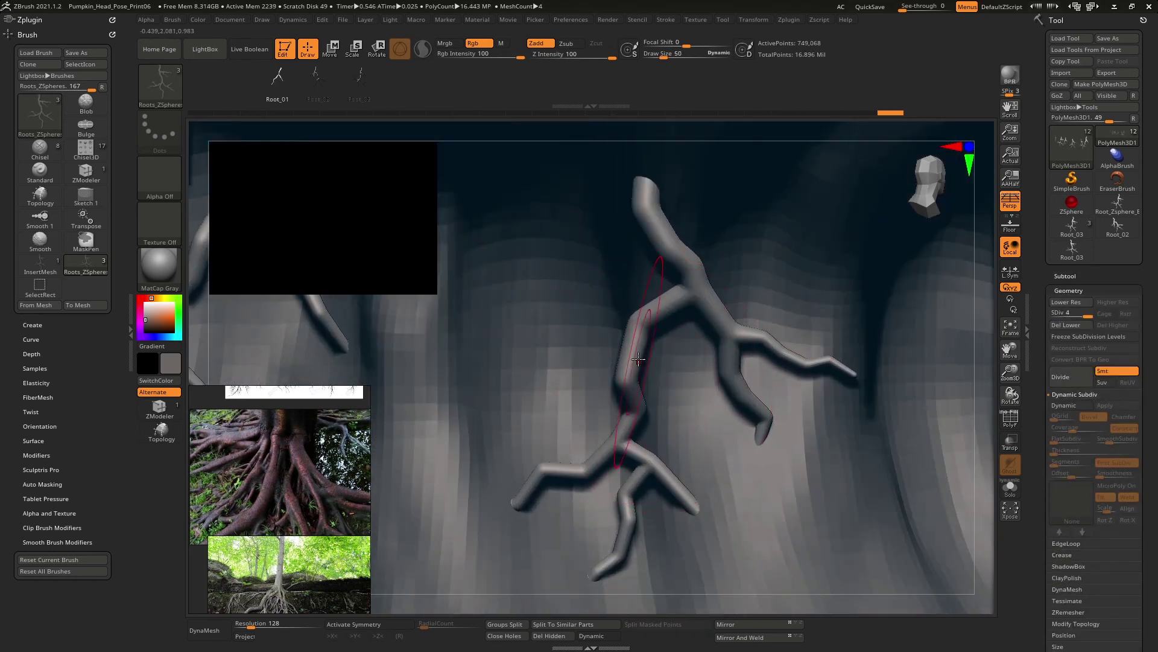
{"action": "left_click_drag", "start_coordinate": [1086, 314], "coordinate": [1065, 313]}
{"action": "key", "text": "shift"}
{"action": "left_click_drag", "start_coordinate": [719, 349], "coordinate": [756, 403], "text": "shift"}
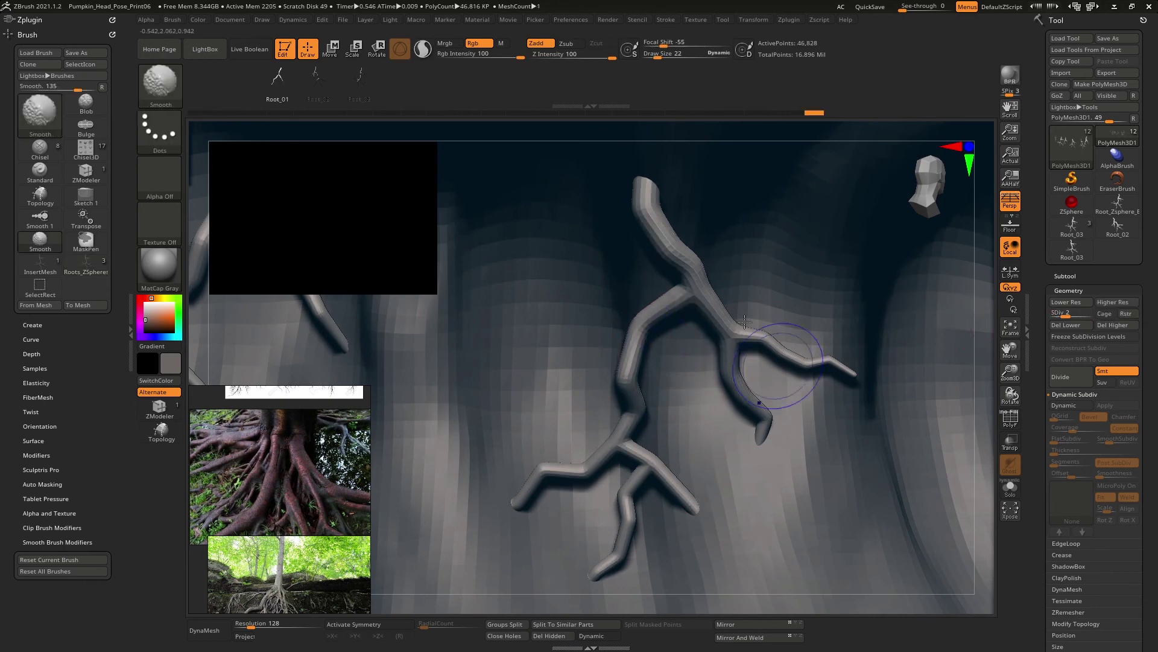
{"action": "left_click_drag", "start_coordinate": [676, 234], "coordinate": [853, 372], "text": "shift"}
{"action": "left_click_drag", "start_coordinate": [516, 478], "coordinate": [594, 471], "text": "shift"}
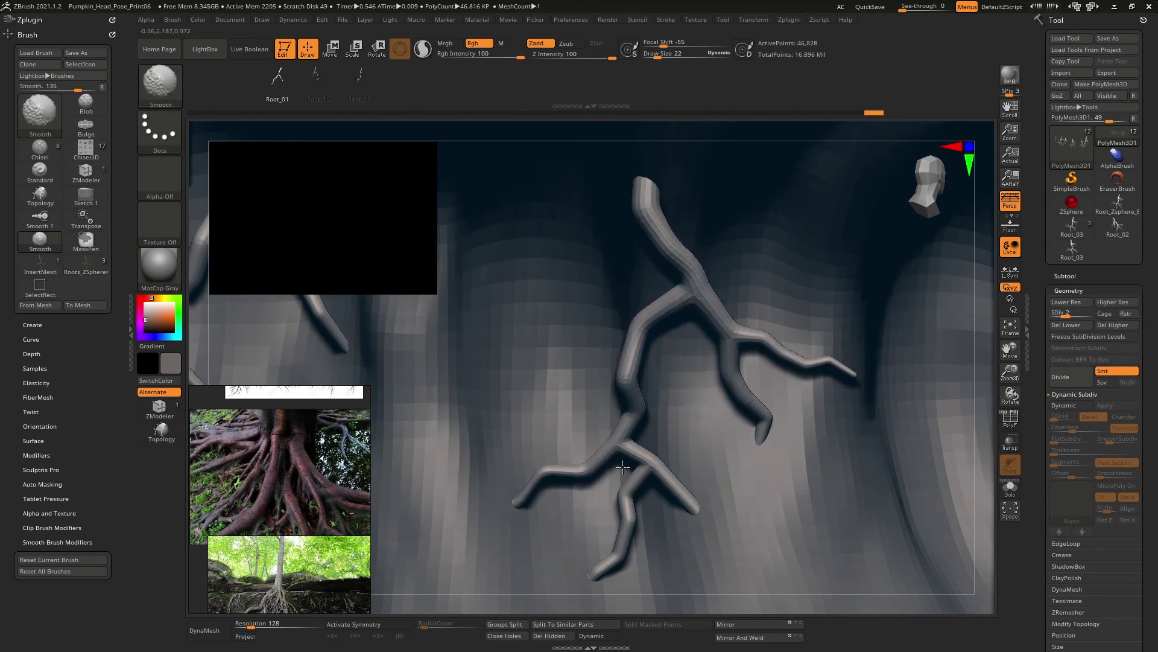
- At subdivision level 4, sculpt bark strands along the root's main stems with ClayBuildup at draw size 9
{"action": "key", "text": "b"}
{"action": "key", "text": "c"}
{"action": "key", "text": "b"}
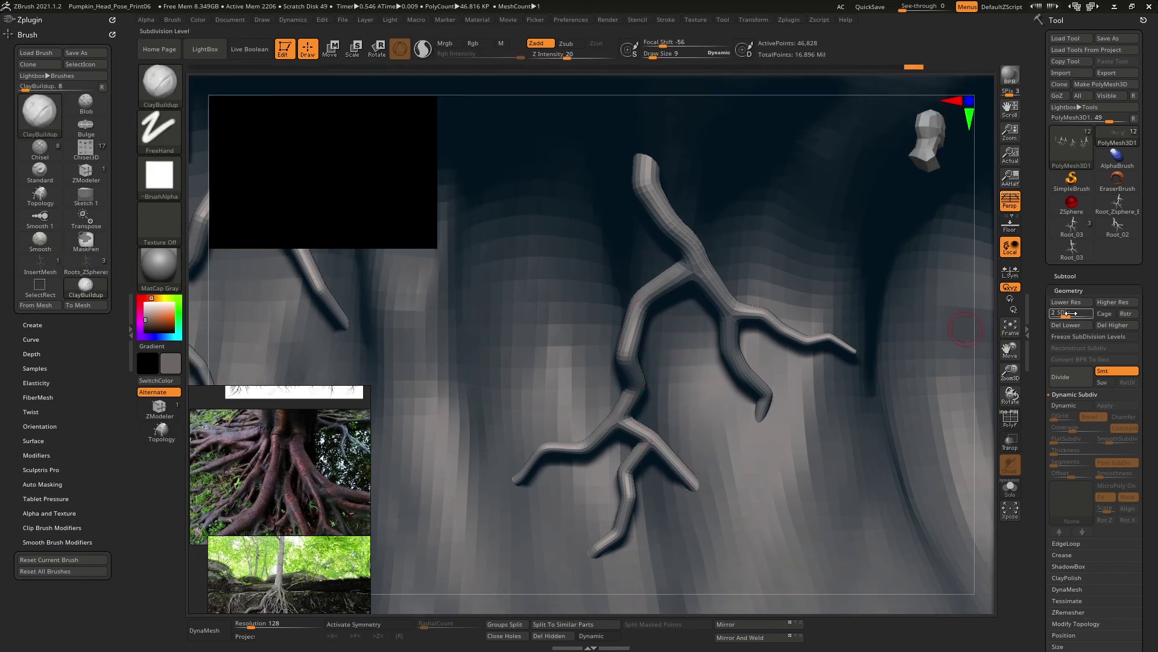
{"action": "left_click_drag", "start_coordinate": [1071, 313], "coordinate": [1091, 313]}
{"action": "mouse_move", "coordinate": [675, 296]}
{"action": "right_mouse_down", "text": "ctrl"}
{"action": "mouse_move", "coordinate": [672, 352]}
{"action": "mouse_move", "coordinate": [653, 321]}
{"action": "mouse_move", "coordinate": [676, 281]}
{"action": "mouse_move", "coordinate": [644, 281]}
{"action": "right_mouse_up", "text": "ctrl"}
{"action": "mouse_move", "coordinate": [675, 270]}
{"action": "left_mouse_down"}
{"action": "mouse_move", "coordinate": [603, 325]}
{"action": "mouse_move", "coordinate": [608, 457]}
{"action": "left_mouse_up"}
{"action": "mouse_move", "coordinate": [695, 243]}
{"action": "left_mouse_down"}
{"action": "mouse_move", "coordinate": [754, 389]}
{"action": "mouse_move", "coordinate": [613, 107]}
{"action": "mouse_move", "coordinate": [694, 248]}
{"action": "left_mouse_up"}
{"action": "right_click_drag", "start_coordinate": [834, 411], "coordinate": [669, 265], "text": "alt"}
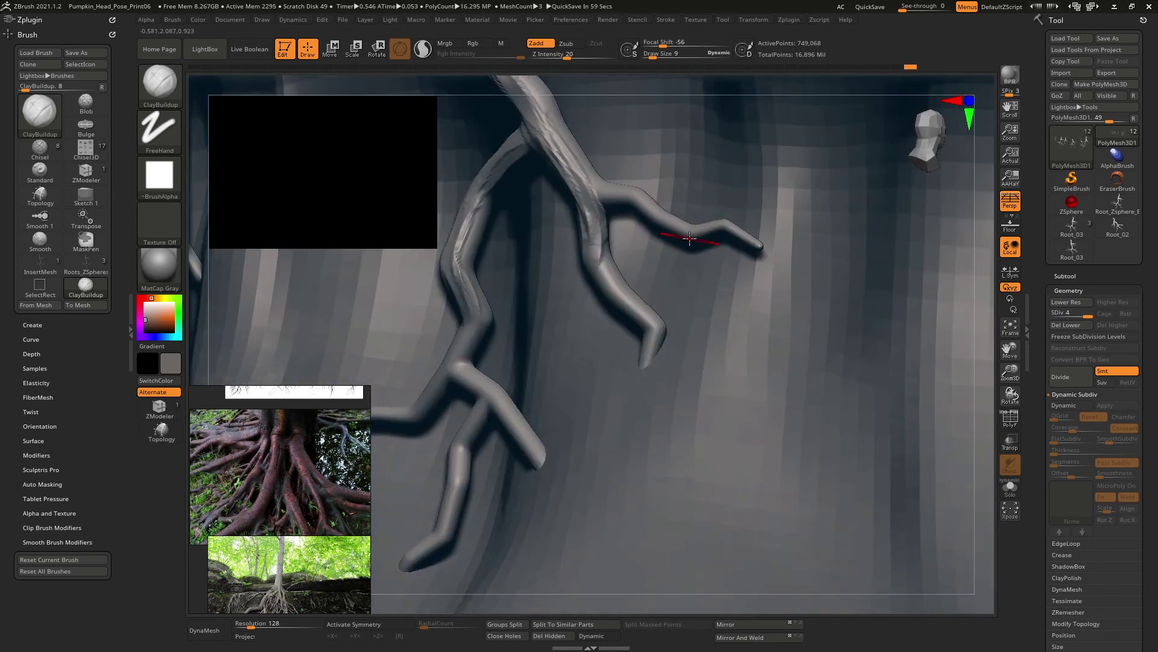
- Build up bark strands on the thin side branch and its upper stem with ClayBuildup at draw size 6
{"action": "mouse_move", "coordinate": [532, 275]}
{"action": "right_mouse_down", "text": "alt"}
{"action": "mouse_move", "coordinate": [492, 466]}
{"action": "mouse_move", "coordinate": [519, 440]}
{"action": "right_mouse_up", "text": "alt"}
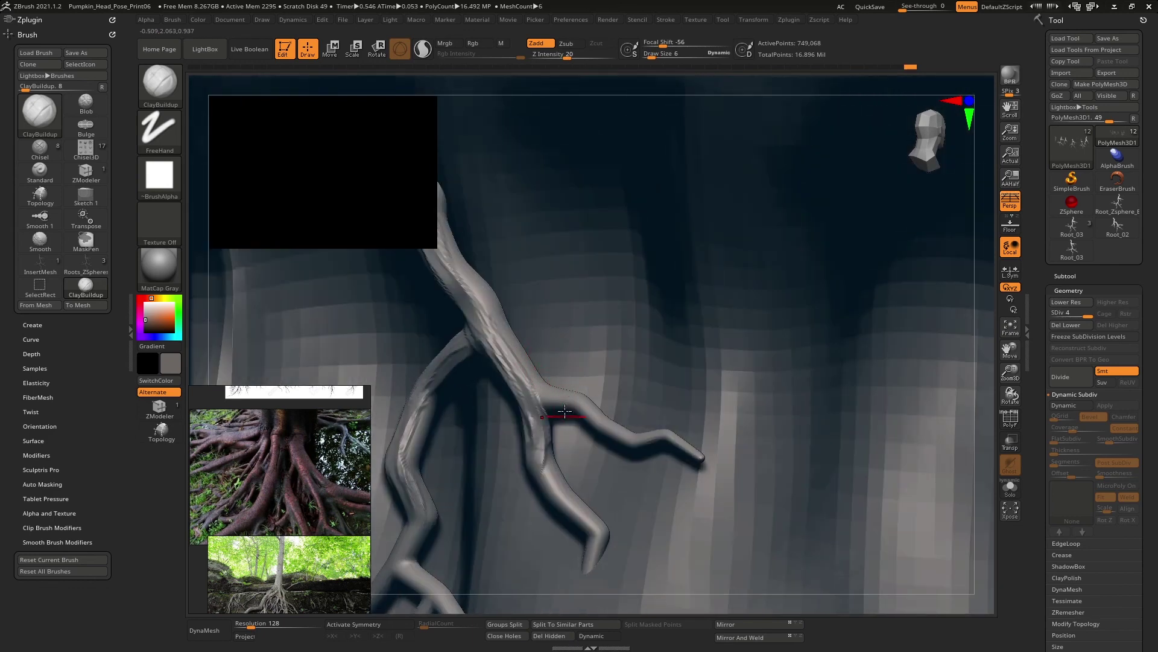
{"action": "left_click_drag", "start_coordinate": [539, 396], "coordinate": [633, 437]}
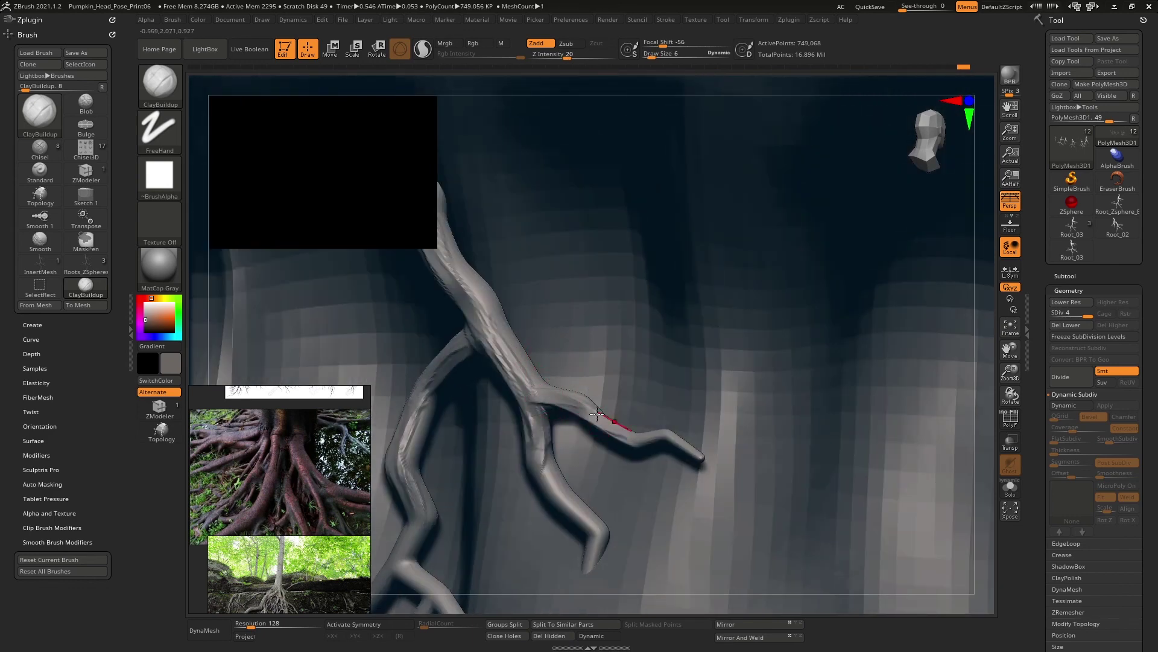
{"action": "right_click_drag", "start_coordinate": [615, 418], "coordinate": [557, 393]}
{"action": "left_click_drag", "start_coordinate": [558, 365], "coordinate": [580, 381]}
{"action": "mouse_move", "coordinate": [526, 266]}
{"action": "left_mouse_down"}
{"action": "mouse_move", "coordinate": [566, 362]}
{"action": "mouse_move", "coordinate": [567, 339]}
{"action": "left_mouse_up"}
{"action": "left_click_drag", "start_coordinate": [508, 184], "coordinate": [533, 258]}
{"action": "right_click_drag", "start_coordinate": [532, 258], "coordinate": [662, 292]}
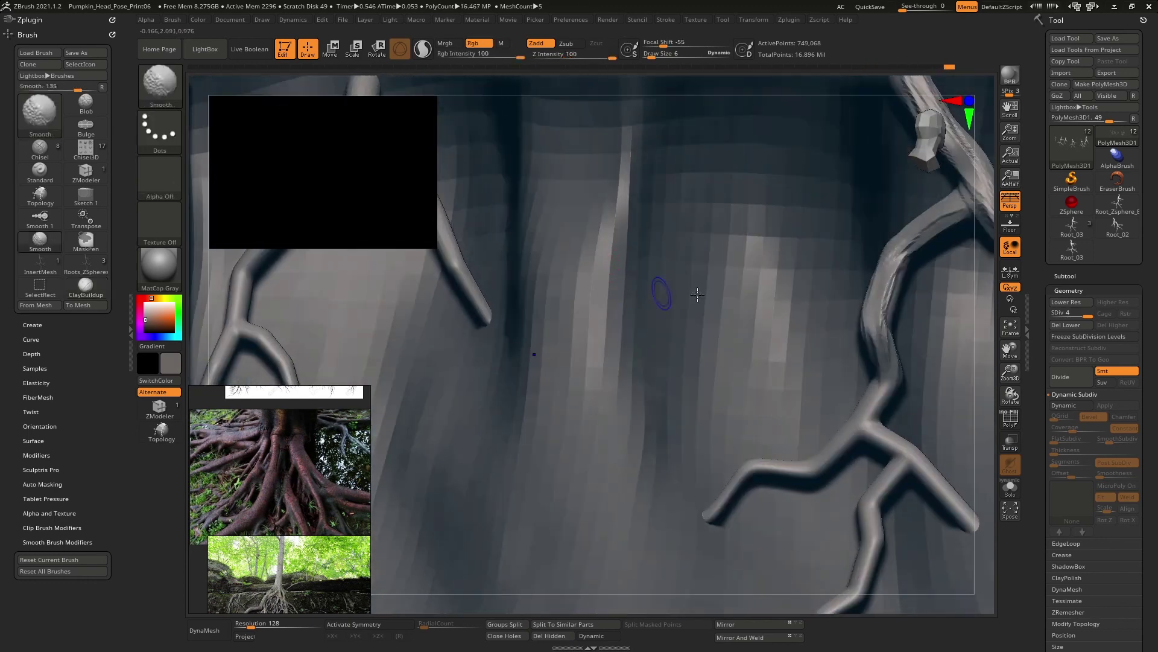
- Continue the ClayBuildup bark strands down the root's long stem and over the short branch at its lower fork
{"action": "right_click_drag", "start_coordinate": [434, 199], "coordinate": [641, 334], "text": "alt"}
{"action": "left_click_drag", "start_coordinate": [603, 294], "coordinate": [587, 342]}
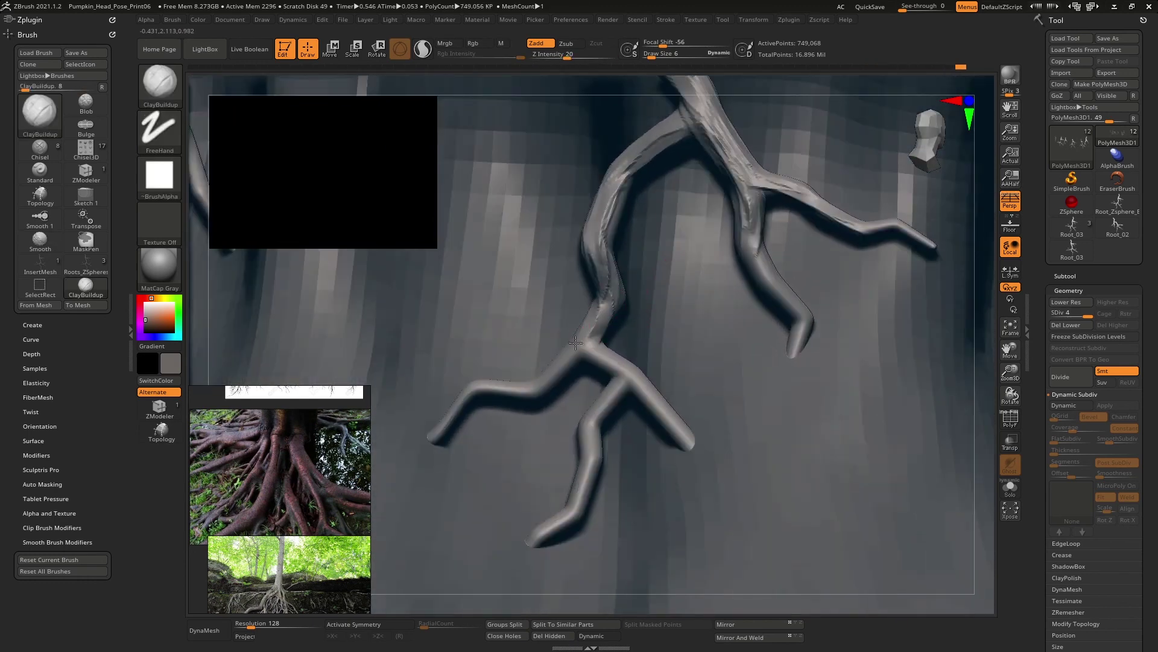
{"action": "left_click_drag", "start_coordinate": [606, 268], "coordinate": [584, 345]}
{"action": "mouse_move", "coordinate": [607, 299]}
{"action": "left_mouse_down"}
{"action": "mouse_move", "coordinate": [573, 356]}
{"action": "mouse_move", "coordinate": [625, 377]}
{"action": "mouse_move", "coordinate": [616, 398]}
{"action": "mouse_move", "coordinate": [640, 386]}
{"action": "mouse_move", "coordinate": [687, 431]}
{"action": "left_mouse_up"}
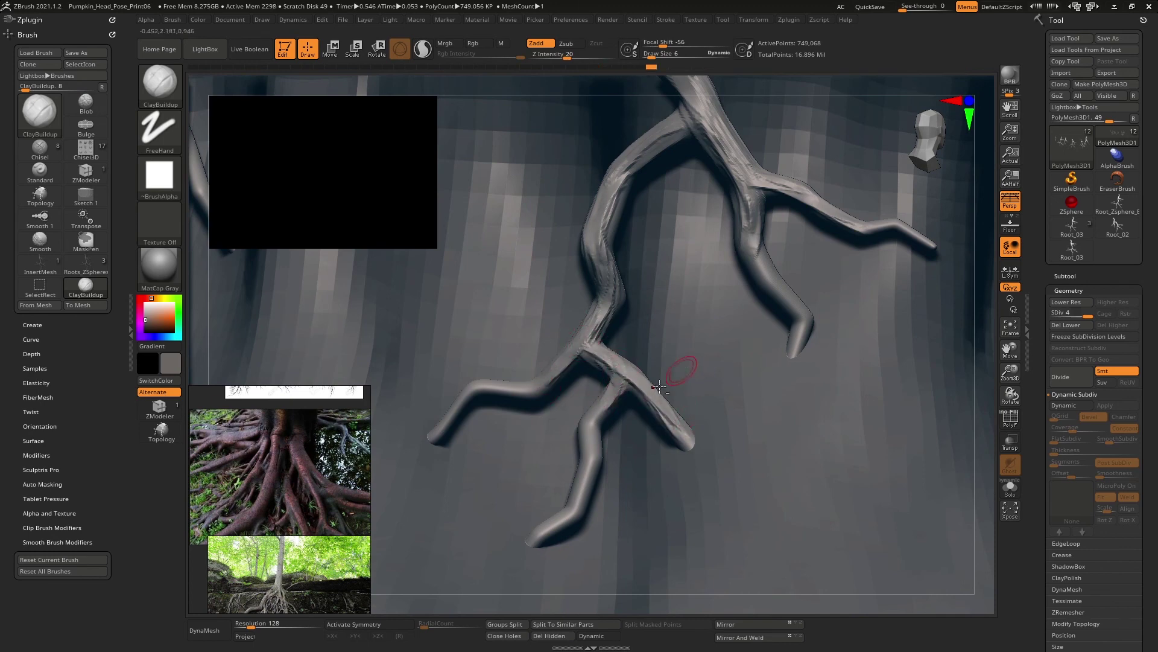
- Sculpt ClayBuildup bark texture on the root's remaining lower branches and reinforce the short fork branch
{"action": "mouse_move", "coordinate": [680, 370]}
{"action": "right_mouse_down", "text": "ctrl"}
{"action": "mouse_move", "coordinate": [674, 416]}
{"action": "mouse_move", "coordinate": [672, 329]}
{"action": "mouse_move", "coordinate": [733, 247]}
{"action": "right_mouse_up", "text": "ctrl"}
{"action": "mouse_move", "coordinate": [664, 241]}
{"action": "right_mouse_down", "text": "ctrl"}
{"action": "mouse_move", "coordinate": [636, 281]}
{"action": "mouse_move", "coordinate": [641, 309]}
{"action": "mouse_move", "coordinate": [622, 347]}
{"action": "right_mouse_up", "text": "ctrl"}
{"action": "left_click_drag", "start_coordinate": [643, 325], "coordinate": [559, 369]}
{"action": "left_click_drag", "start_coordinate": [674, 381], "coordinate": [674, 416]}
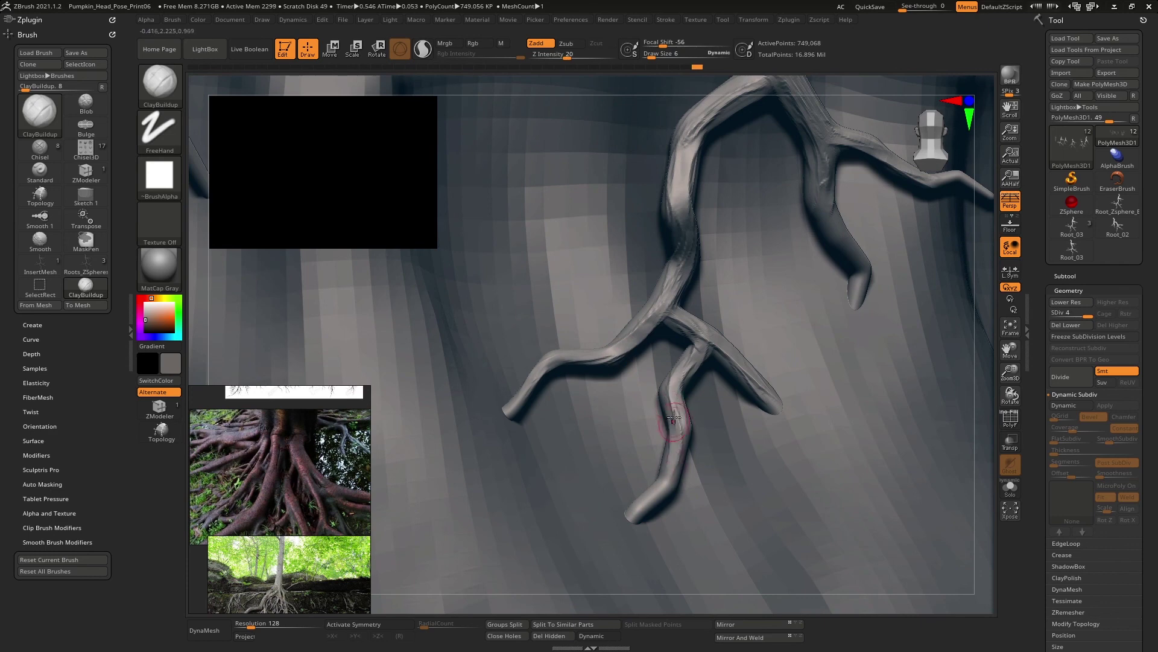
{"action": "right_click_drag", "start_coordinate": [703, 427], "coordinate": [735, 426]}
{"action": "left_click_drag", "start_coordinate": [687, 411], "coordinate": [688, 433]}
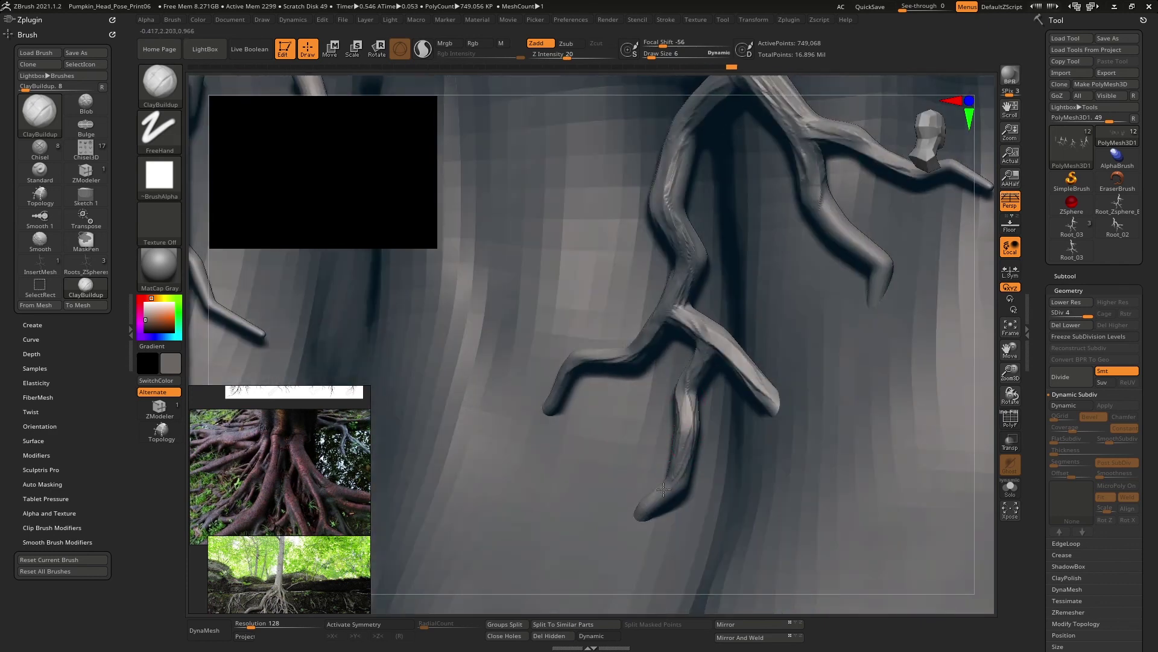
{"action": "left_click_drag", "start_coordinate": [749, 369], "coordinate": [774, 400]}
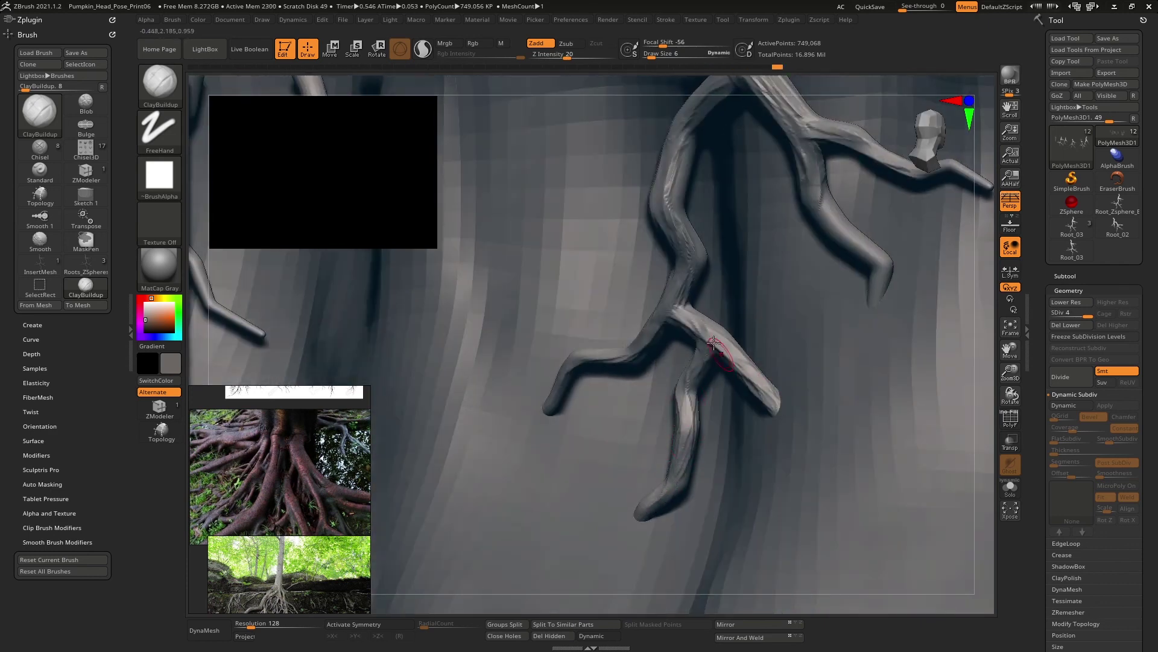
- Push the root's stem and lower branches closer to the base surface using the Move brush at draw size 51
{"action": "right_click_drag", "start_coordinate": [736, 349], "coordinate": [669, 322]}
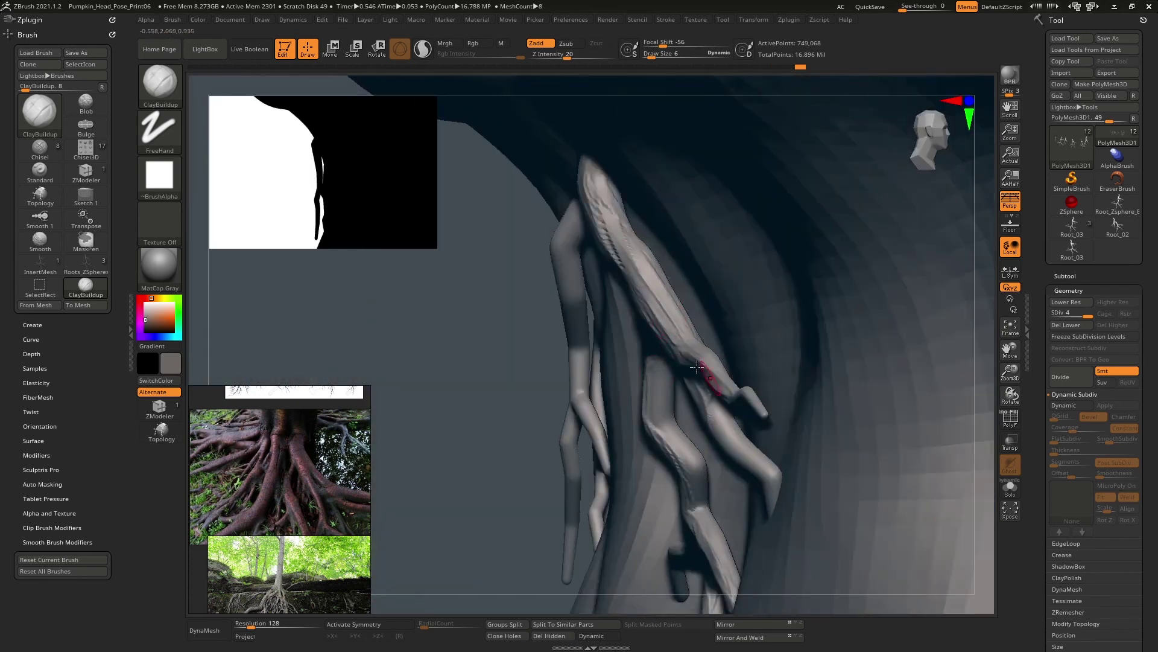
{"action": "key", "text": "space"}
{"action": "left_click_drag", "start_coordinate": [666, 319], "coordinate": [679, 319]}
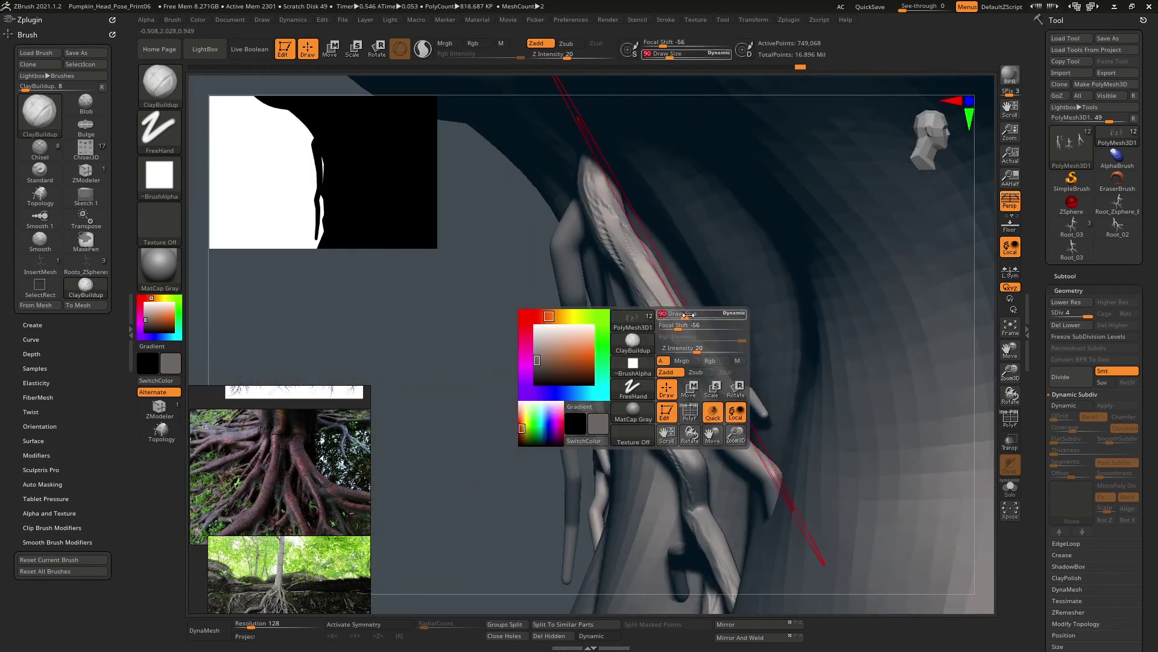
{"action": "key", "text": "b"}
{"action": "key", "text": "m"}
{"action": "key", "text": "v"}
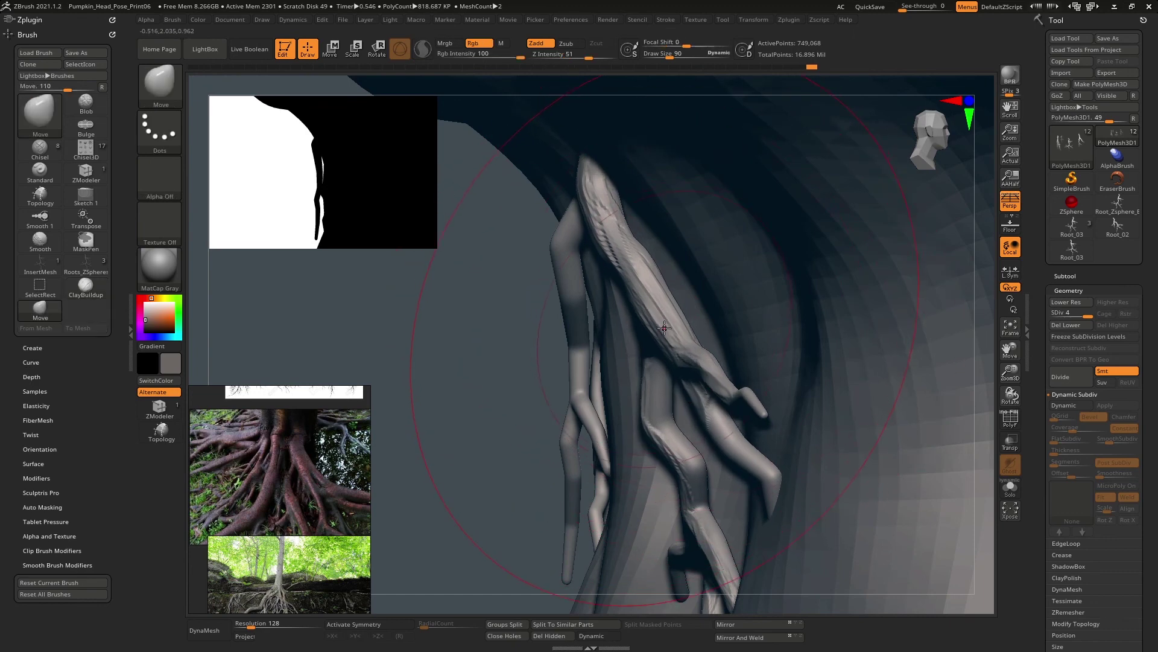
{"action": "key", "text": "space"}
{"action": "left_click_drag", "start_coordinate": [665, 327], "coordinate": [653, 326]}
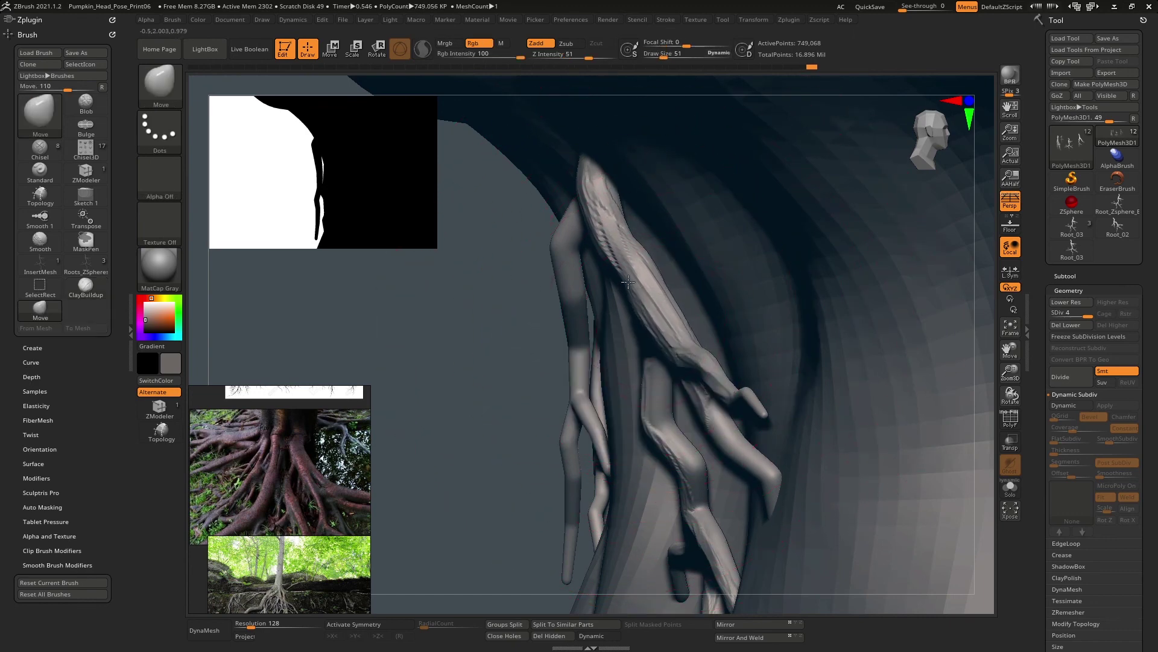
{"action": "left_click_drag", "start_coordinate": [628, 281], "coordinate": [621, 287]}
{"action": "left_click_drag", "start_coordinate": [678, 329], "coordinate": [670, 334]}
{"action": "left_click_drag", "start_coordinate": [739, 448], "coordinate": [732, 454]}
- Adjust the same root's bends from the opposite side with the Move brush so they follow the base
{"action": "mouse_move", "coordinate": [732, 392]}
{"action": "right_mouse_down"}
{"action": "mouse_move", "coordinate": [803, 385]}
{"action": "mouse_move", "coordinate": [786, 361]}
{"action": "right_mouse_up"}
{"action": "mouse_move", "coordinate": [698, 332]}
{"action": "left_mouse_down"}
{"action": "mouse_move", "coordinate": [750, 367]}
{"action": "mouse_move", "coordinate": [770, 364]}
{"action": "left_mouse_up"}
{"action": "left_click_drag", "start_coordinate": [707, 417], "coordinate": [730, 429]}
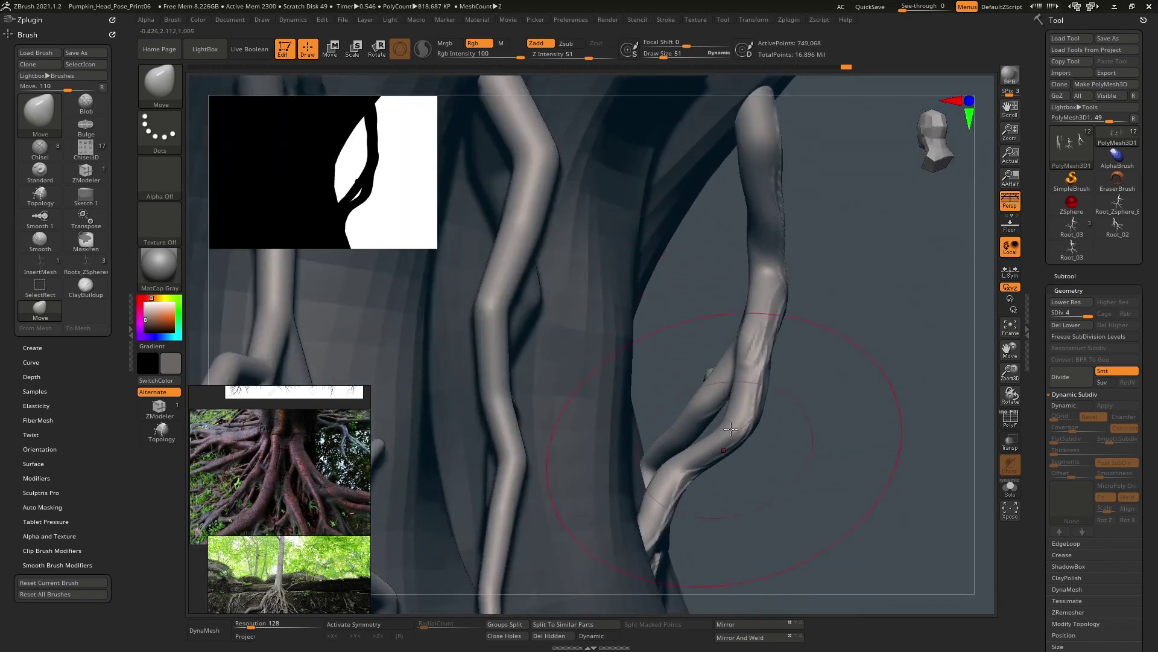
- Render a BPR preview of the whole figure to examine how the roots read on the base
{"action": "mouse_move", "coordinate": [731, 429]}
{"action": "right_mouse_down"}
{"action": "mouse_move", "coordinate": [654, 218]}
{"action": "mouse_move", "coordinate": [664, 250]}
{"action": "mouse_move", "coordinate": [711, 261]}
{"action": "mouse_move", "coordinate": [667, 292]}
{"action": "mouse_move", "coordinate": [662, 281]}
{"action": "mouse_move", "coordinate": [760, 253]}
{"action": "mouse_move", "coordinate": [884, 283]}
{"action": "mouse_move", "coordinate": [776, 310]}
{"action": "mouse_move", "coordinate": [894, 334]}
{"action": "mouse_move", "coordinate": [911, 380]}
{"action": "mouse_move", "coordinate": [905, 341]}
{"action": "mouse_move", "coordinate": [894, 360]}
{"action": "right_mouse_up"}
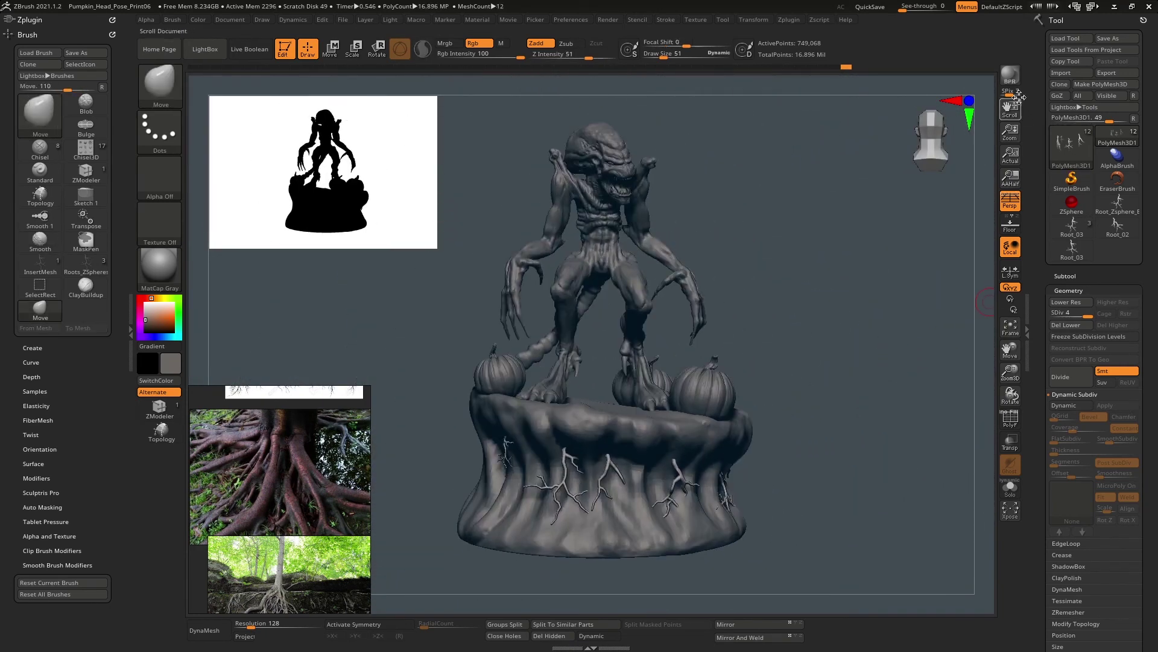
{"action": "key", "text": "shift+r"}
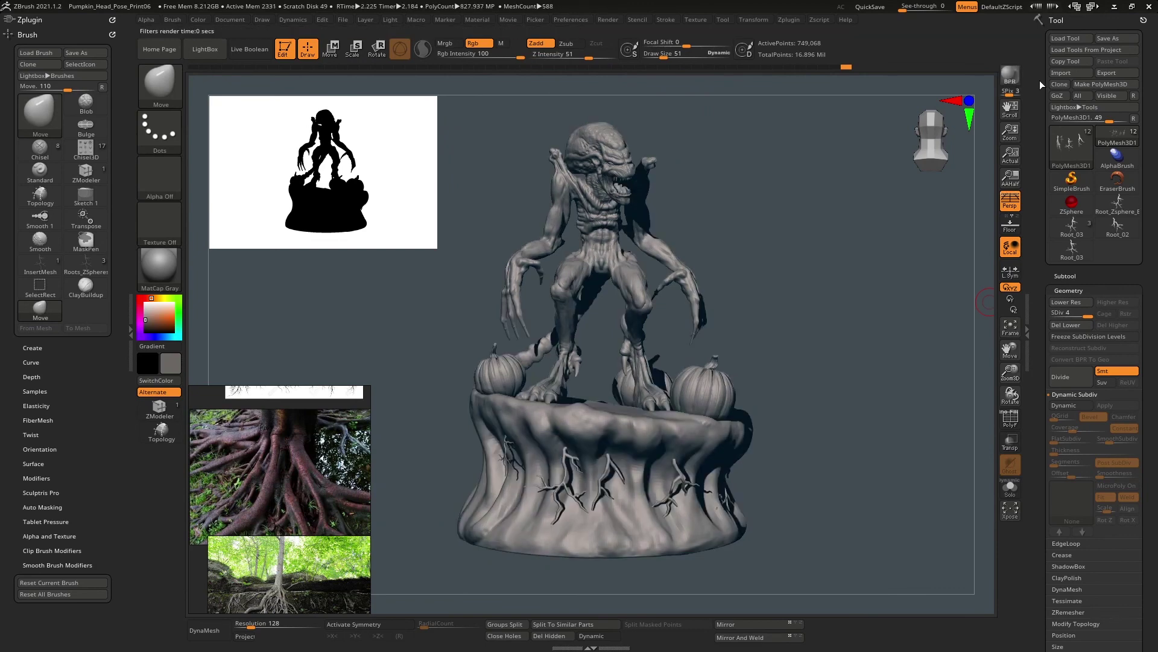
{"action": "mouse_move", "coordinate": [788, 411]}
{"action": "right_mouse_down"}
{"action": "mouse_move", "coordinate": [794, 401]}
{"action": "mouse_move", "coordinate": [701, 344]}
{"action": "mouse_move", "coordinate": [735, 266]}
{"action": "right_mouse_up"}
- Thicken the main stem of the forked root at the base's front centre with the Standard brush
{"action": "mouse_move", "coordinate": [735, 267]}
{"action": "right_mouse_down", "text": "ctrl"}
{"action": "mouse_move", "coordinate": [698, 477]}
{"action": "mouse_move", "coordinate": [712, 397]}
{"action": "right_mouse_up", "text": "ctrl"}
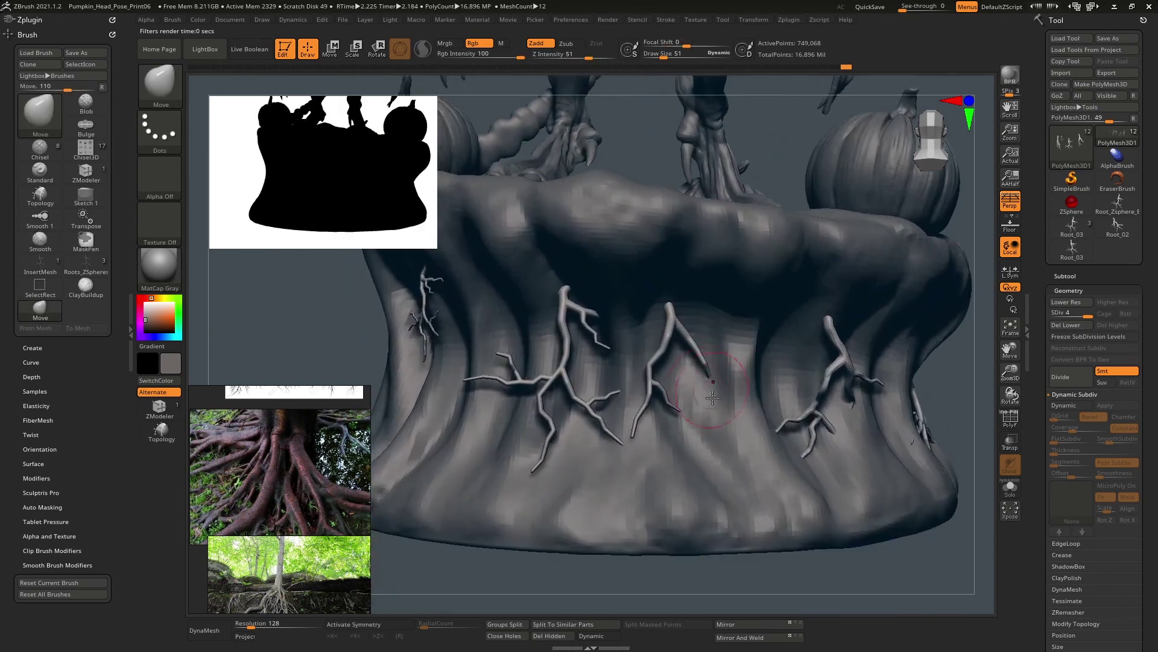
{"action": "key", "text": "b"}
{"action": "key", "text": "s"}
{"action": "key", "text": "t"}
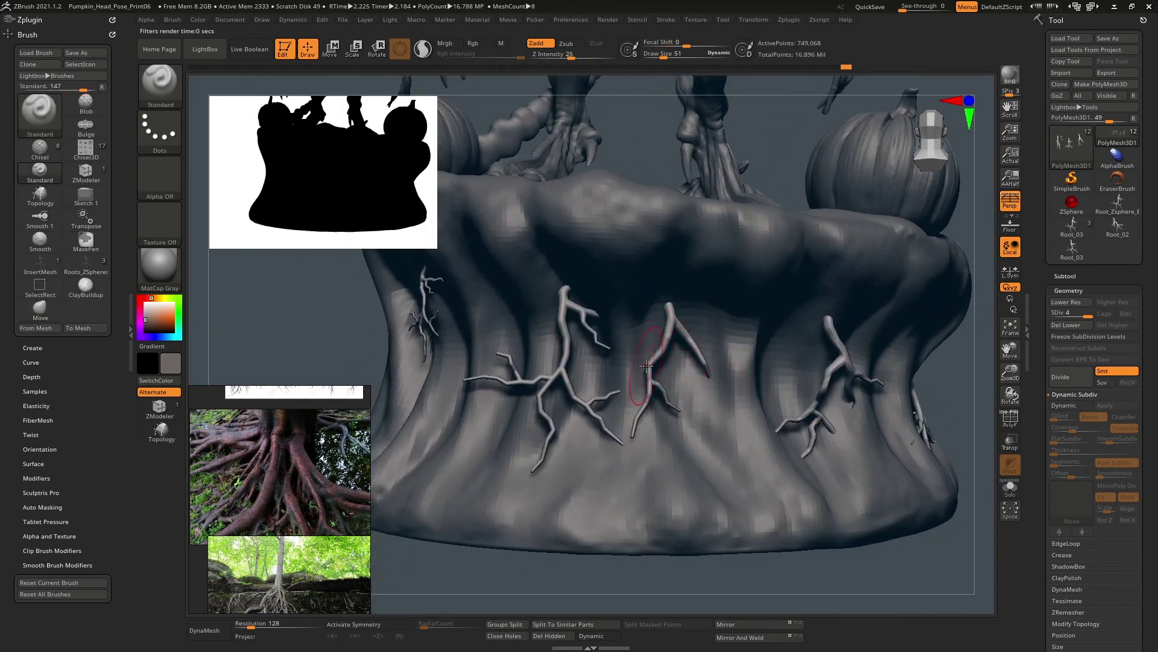
{"action": "mouse_move", "coordinate": [664, 330]}
{"action": "left_mouse_down"}
{"action": "mouse_move", "coordinate": [681, 334]}
{"action": "mouse_move", "coordinate": [637, 428]}
{"action": "left_mouse_up"}
- Try thickening the front-centre root's side branches with the Inflat brush, undoing the last stroke
{"action": "key", "text": "b"}
{"action": "key", "text": "i"}
{"action": "key", "text": "n"}
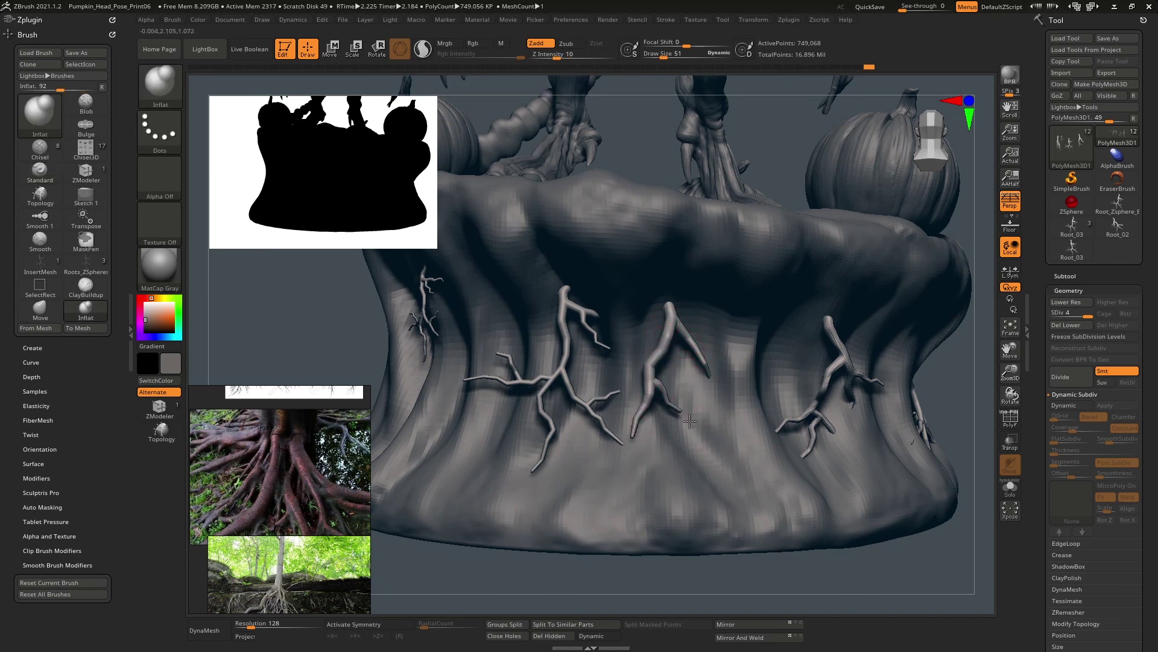
{"action": "left_click_drag", "start_coordinate": [714, 374], "coordinate": [713, 389]}
{"action": "mouse_move", "coordinate": [623, 322]}
{"action": "left_mouse_down"}
{"action": "mouse_move", "coordinate": [604, 329]}
{"action": "mouse_move", "coordinate": [640, 331]}
{"action": "left_mouse_up"}
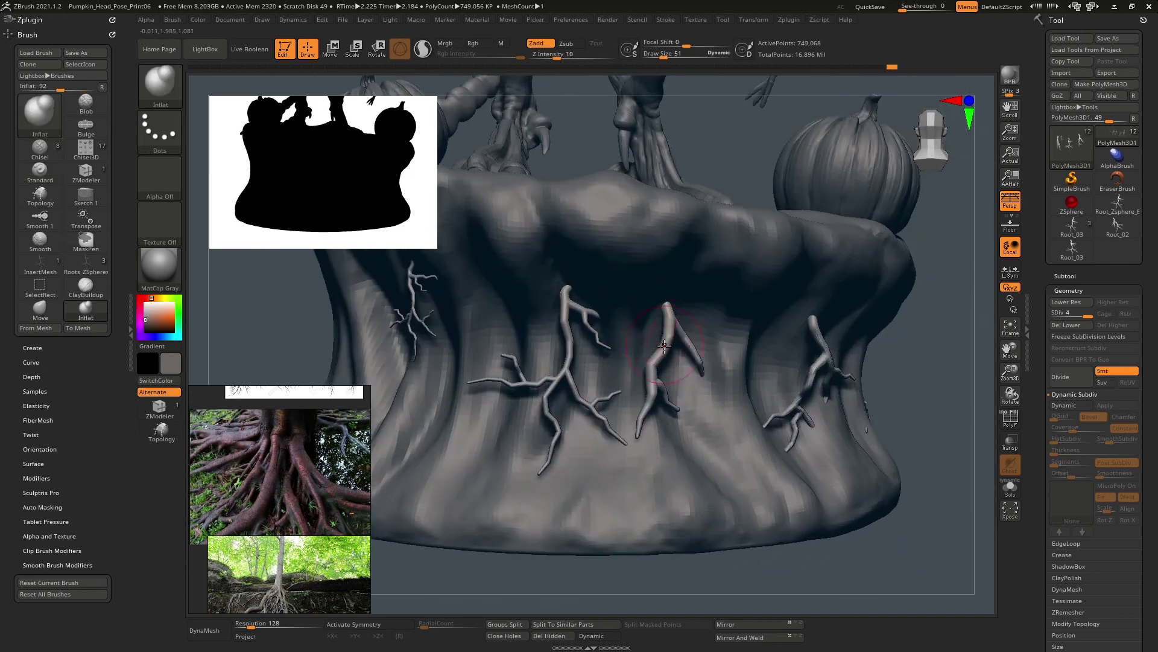
{"action": "key", "text": "ctrl+z"}
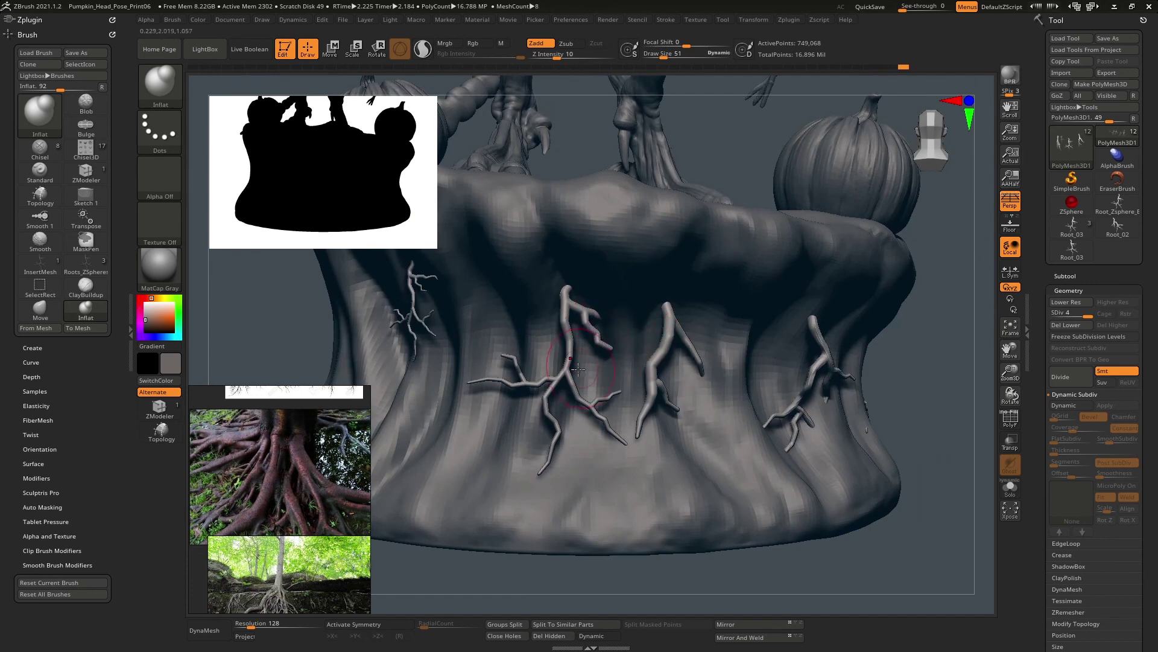
- Try inflating the stems and branches of the wide branching root beside the front-centre root
{"action": "mouse_move", "coordinate": [592, 403]}
{"action": "left_mouse_down"}
{"action": "mouse_move", "coordinate": [647, 391]}
{"action": "mouse_move", "coordinate": [603, 422]}
{"action": "mouse_move", "coordinate": [570, 353]}
{"action": "mouse_move", "coordinate": [540, 397]}
{"action": "left_mouse_up"}
{"action": "mouse_move", "coordinate": [537, 470]}
{"action": "left_mouse_down"}
{"action": "mouse_move", "coordinate": [546, 378]}
{"action": "mouse_move", "coordinate": [518, 382]}
{"action": "left_mouse_up"}
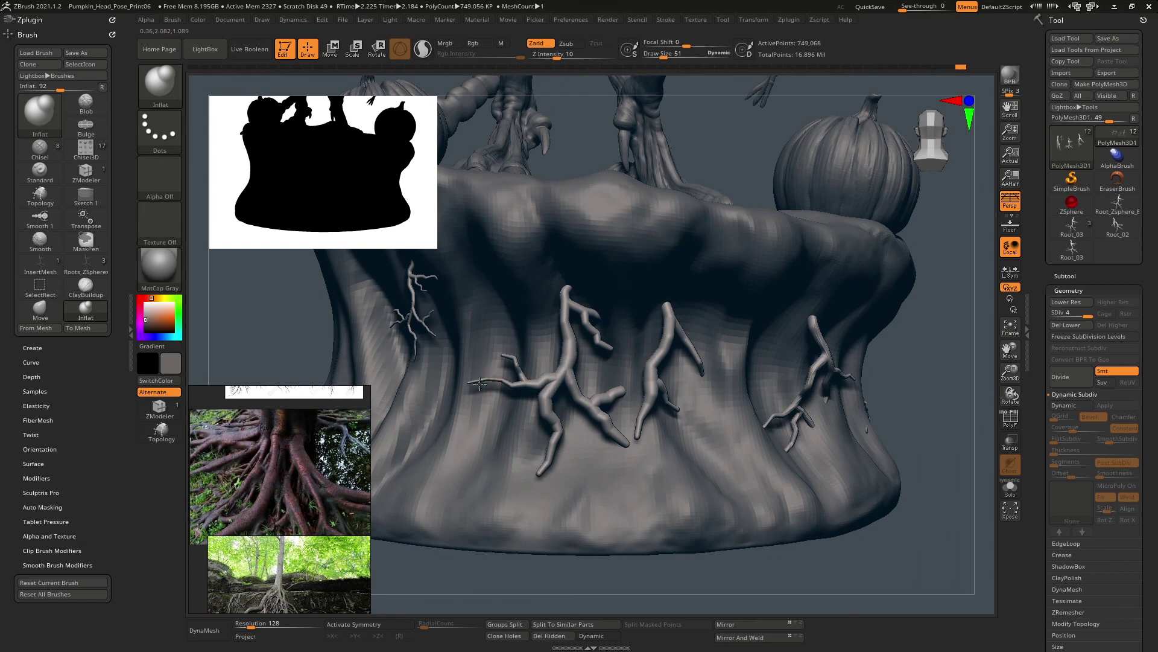
{"action": "left_click_drag", "start_coordinate": [953, 392], "coordinate": [887, 392]}
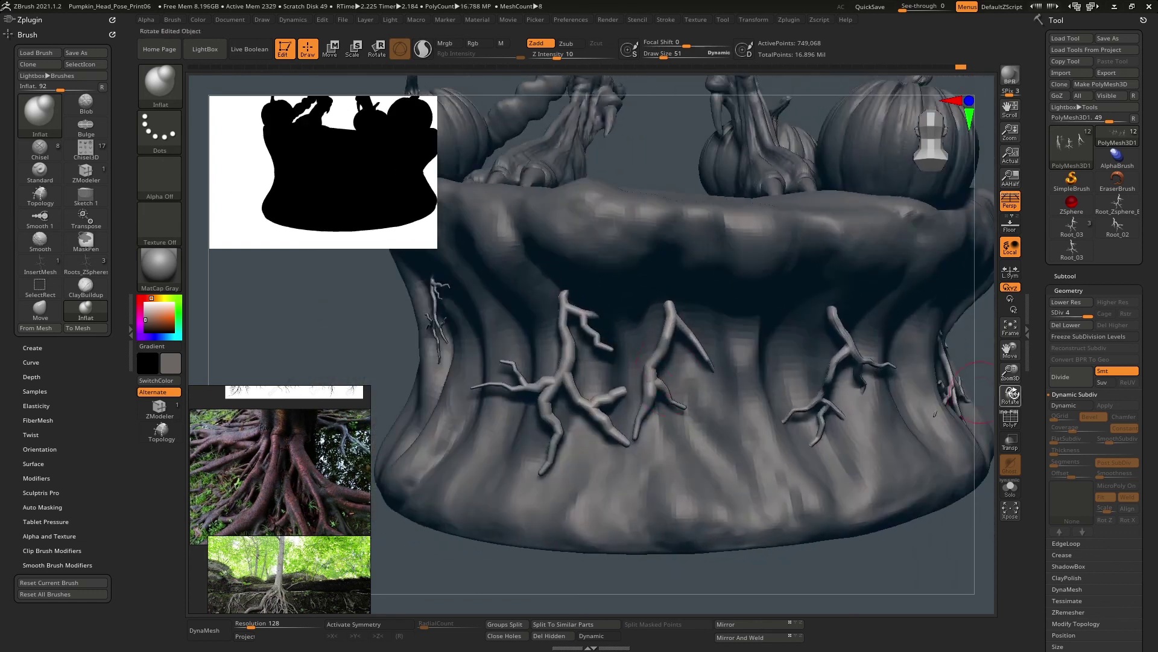
- Undo the Inflat strokes on the front roots
{"action": "key", "text": "ctrl+z"}
{"action": "key", "text": "ctrl+z"}
{"action": "key", "text": "ctrl+z"}
{"action": "key", "text": "ctrl+z"}
{"action": "key", "text": "ctrl+z"}
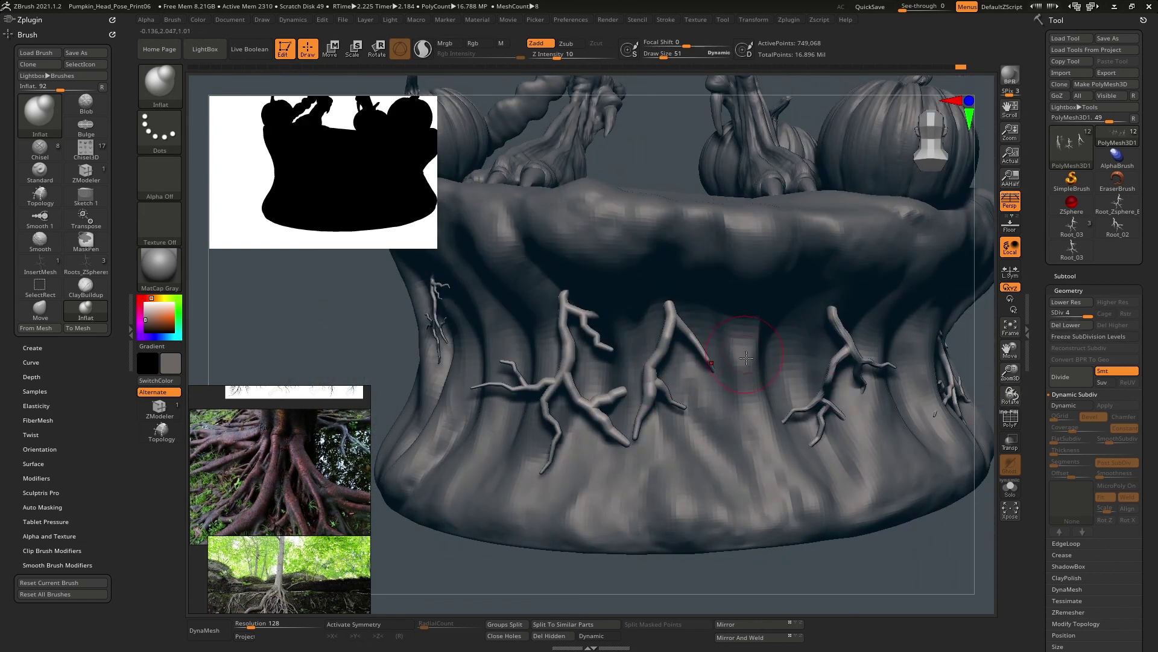
{"action": "key", "text": "ctrl+z"}
{"action": "key", "text": "ctrl+z"}
{"action": "key", "text": "ctrl+z"}
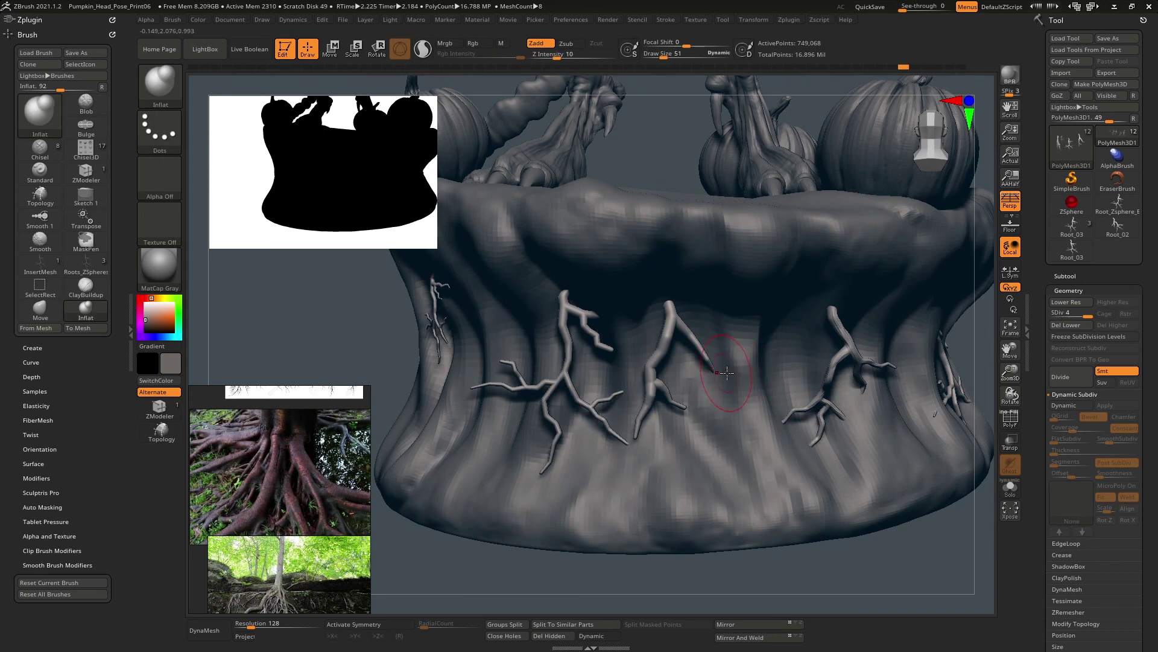
{"action": "key", "text": "ctrl+z"}
{"action": "key", "text": "ctrl+z"}
{"action": "key", "text": "ctrl+z"}
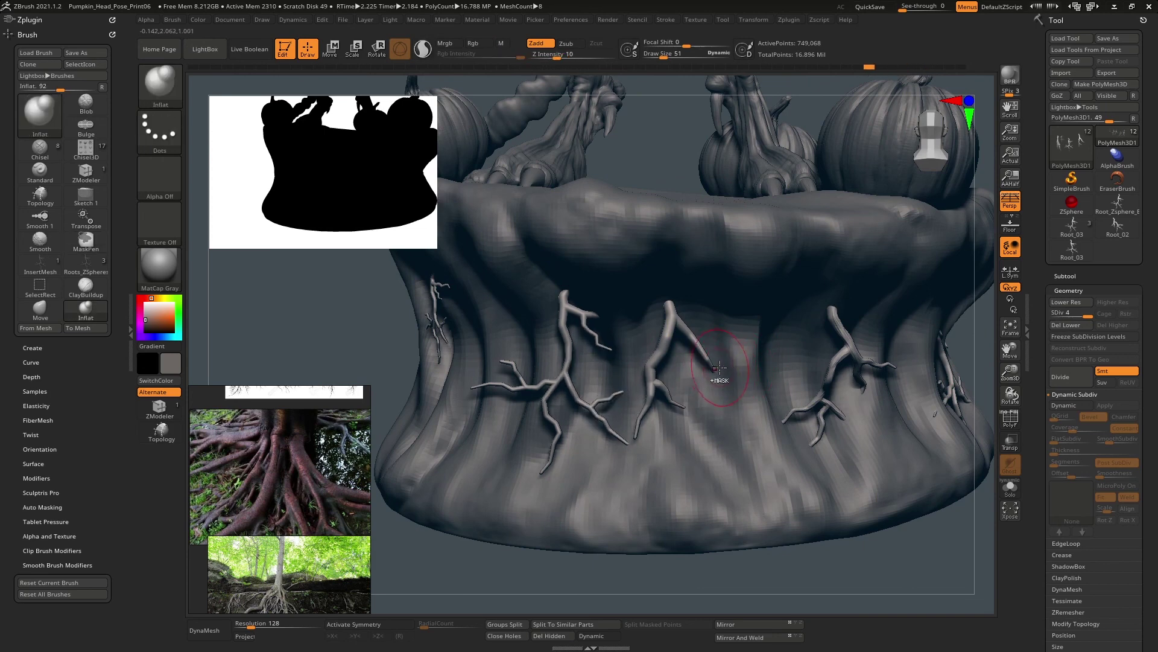
{"action": "key", "text": "ctrl+z"}
{"action": "right_click_drag", "start_coordinate": [738, 356], "coordinate": [737, 309], "text": "alt"}
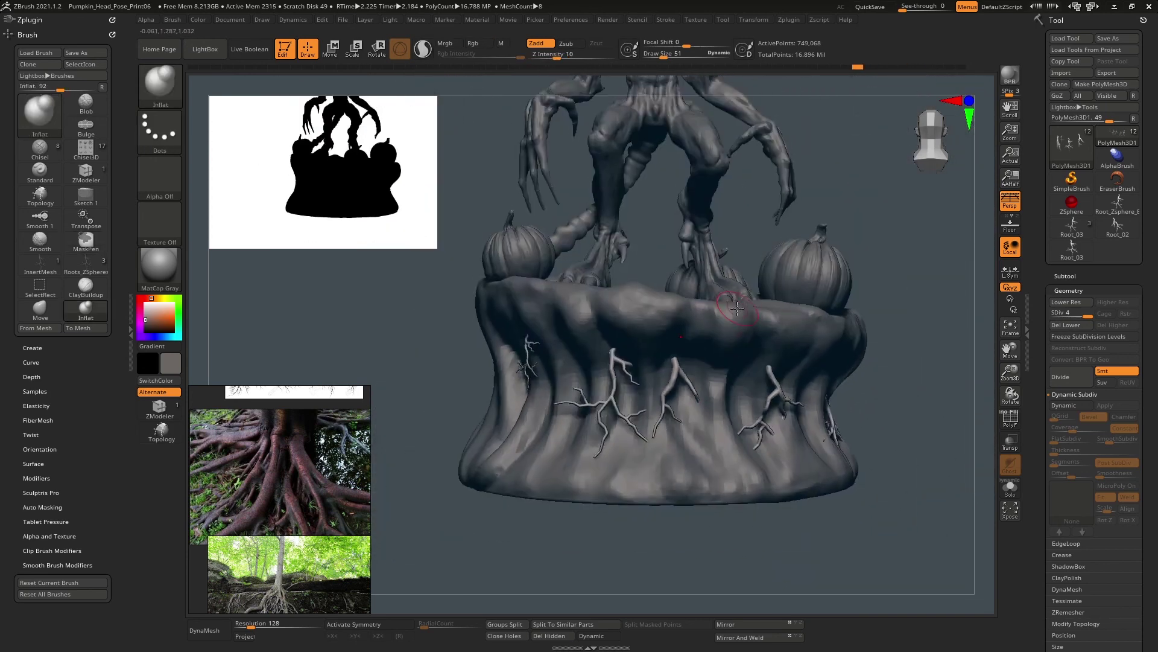